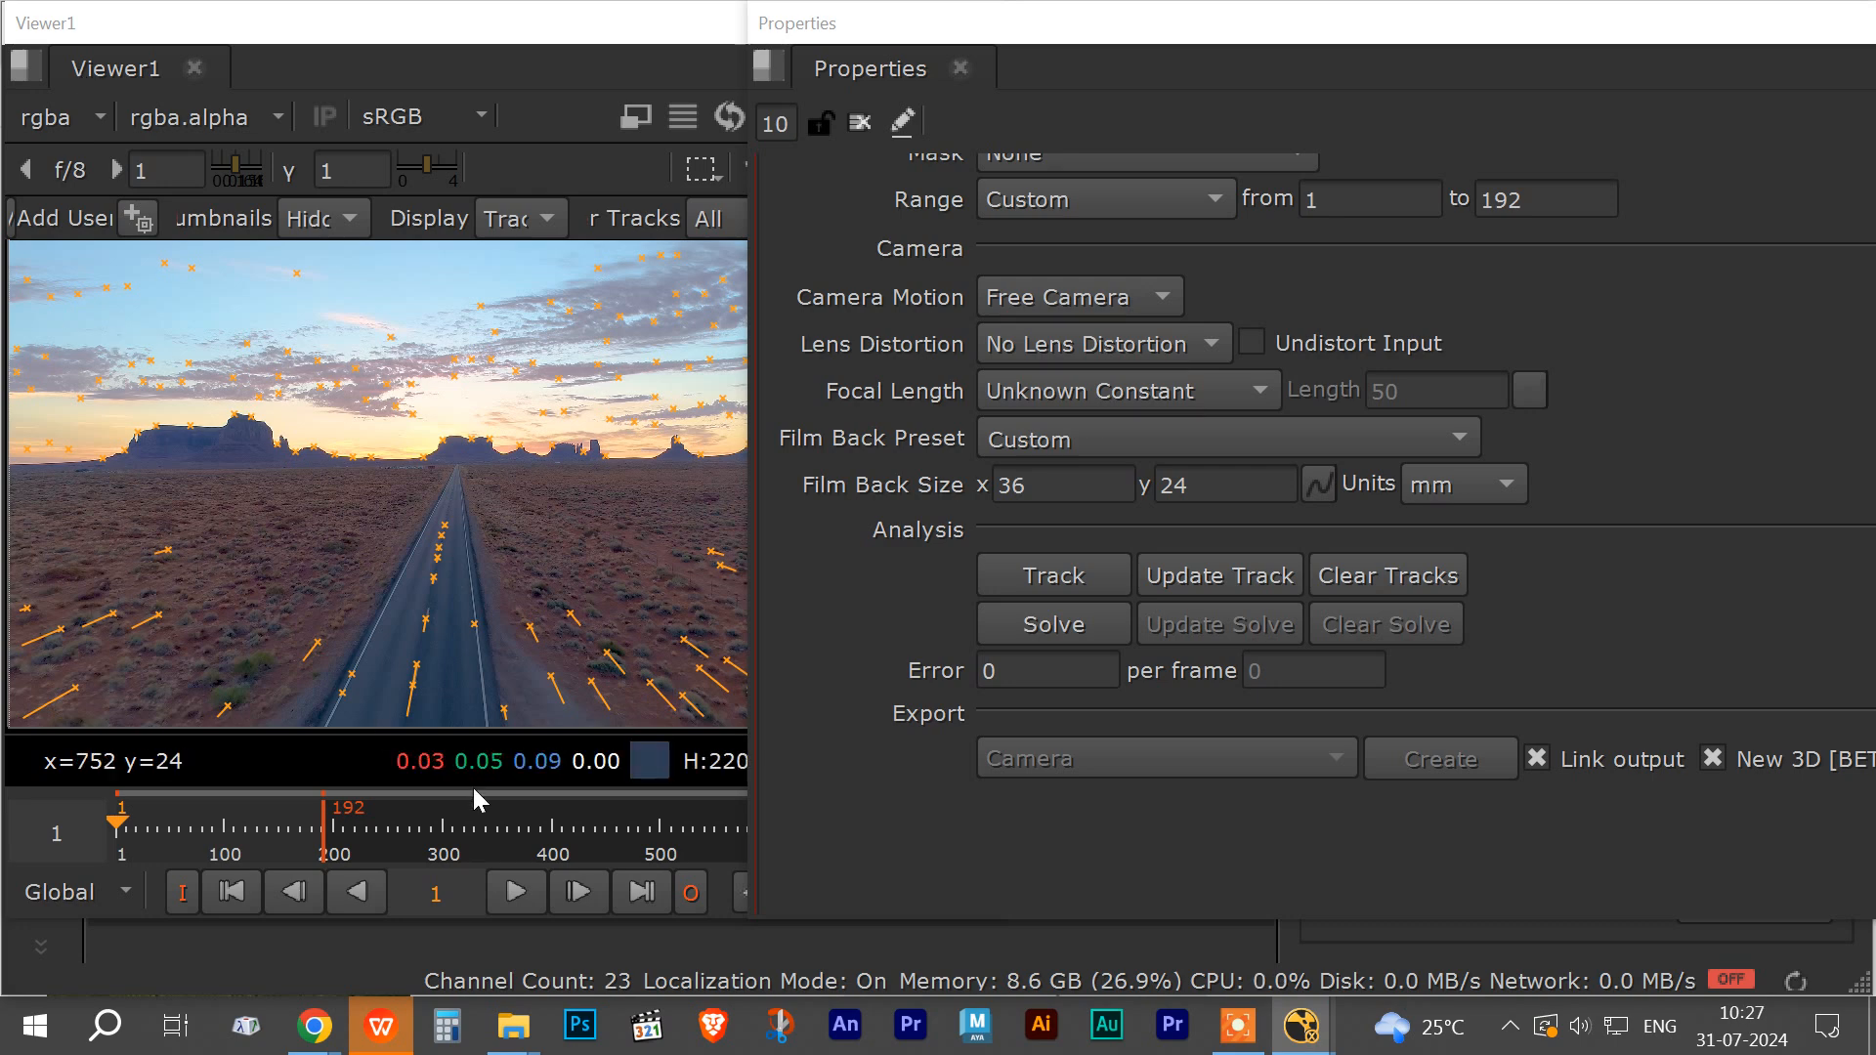
# Step: Play the tracked footage in the viewer and stop playback
pyautogui.click(513, 893)
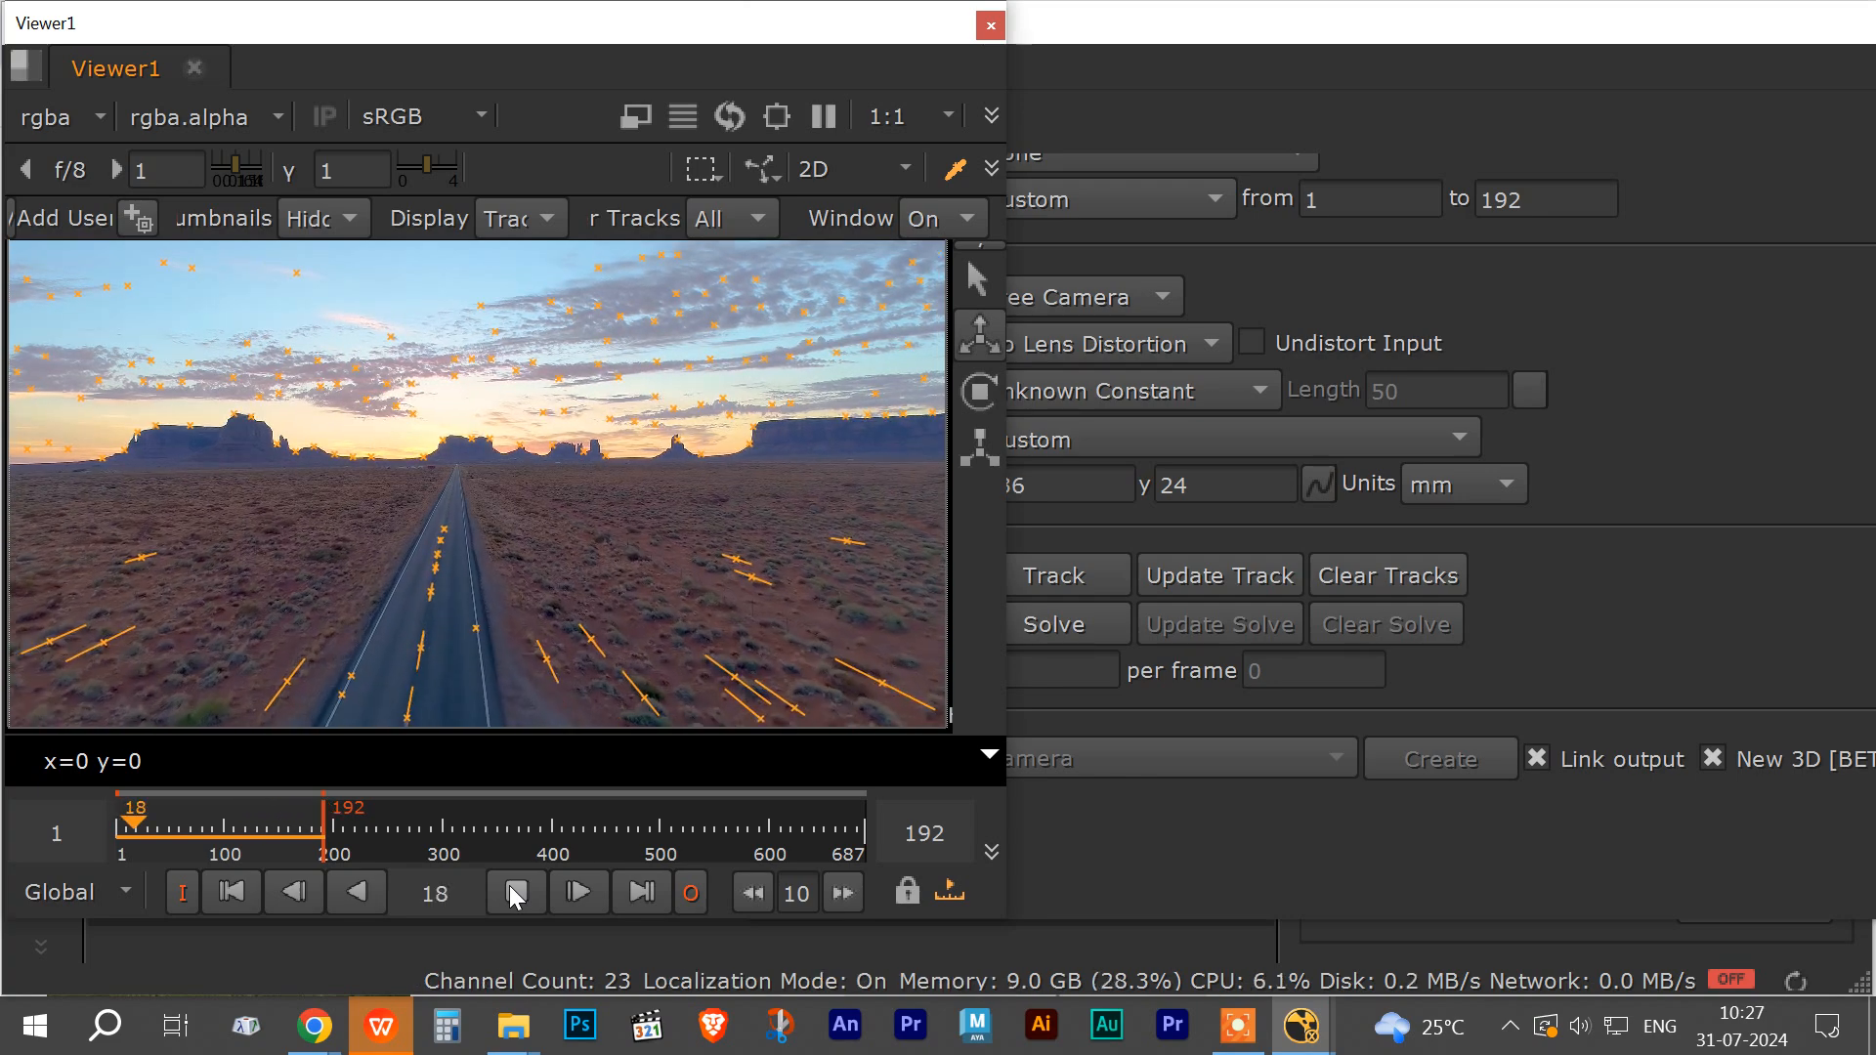
pyautogui.click(514, 892)
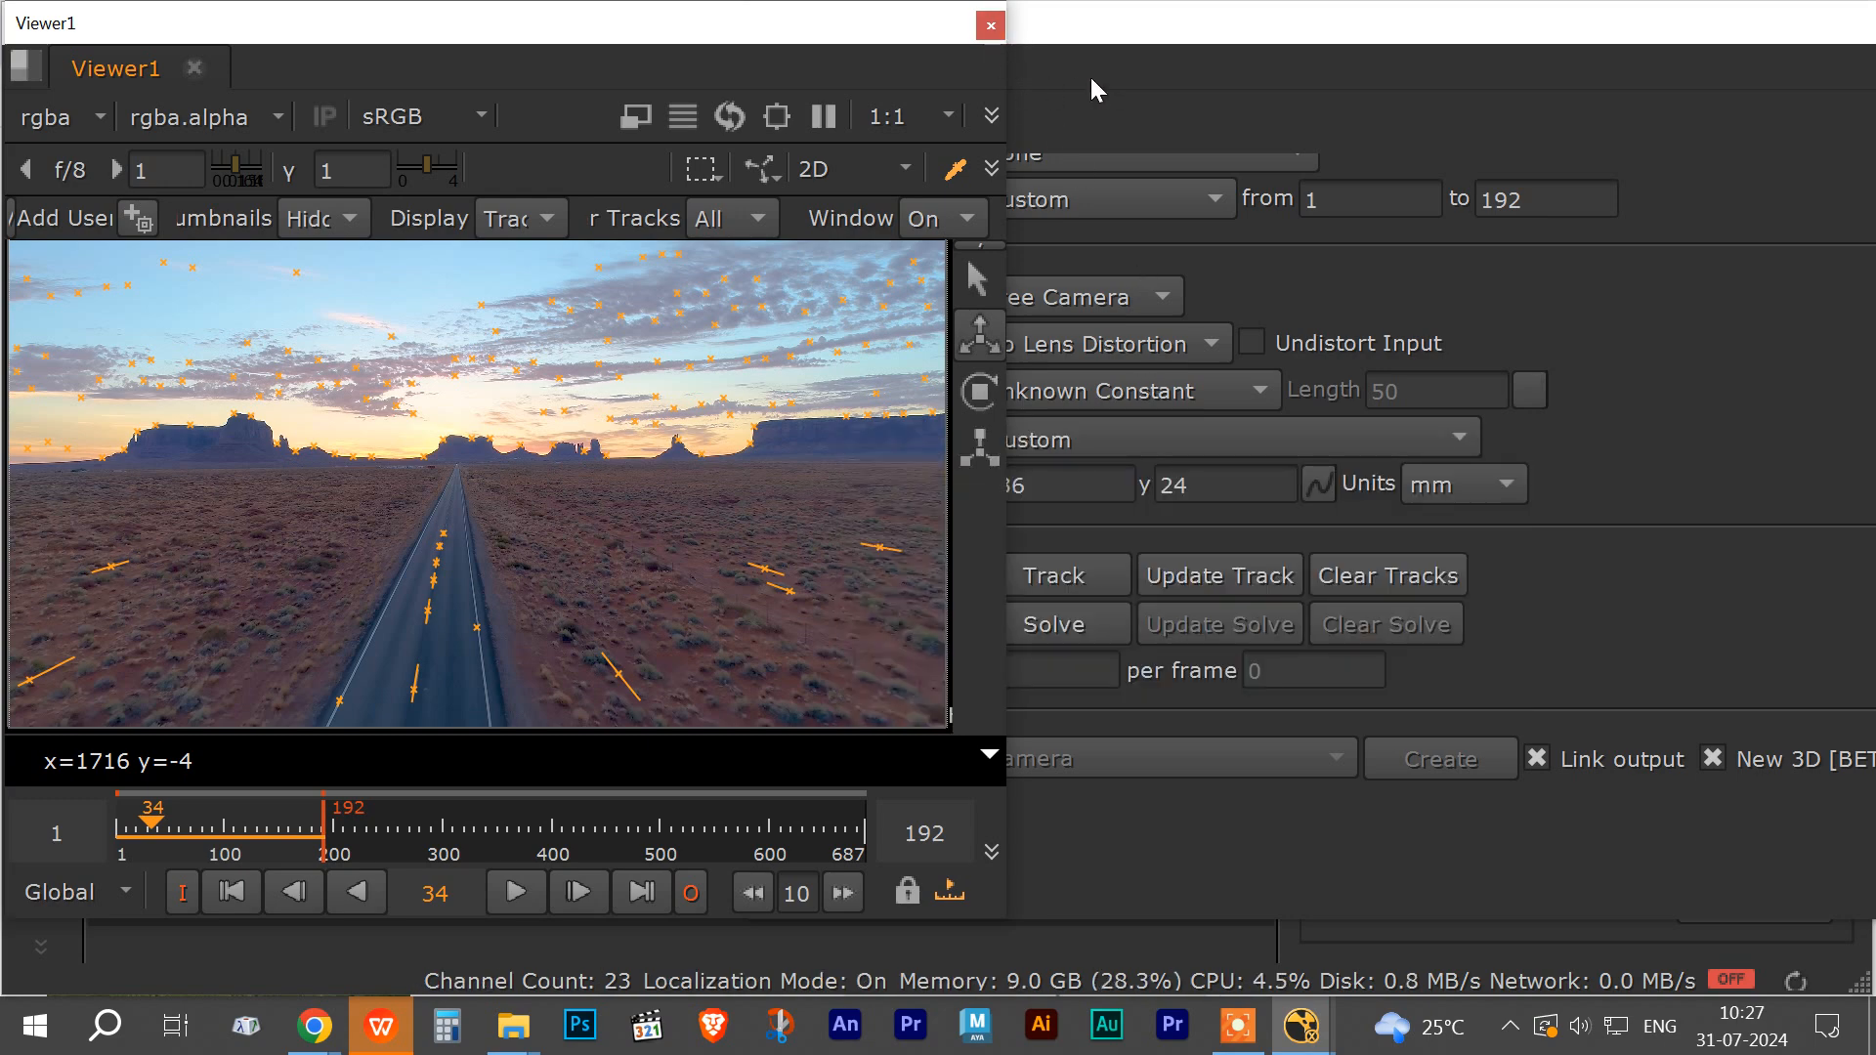
pyautogui.click(1095, 78)
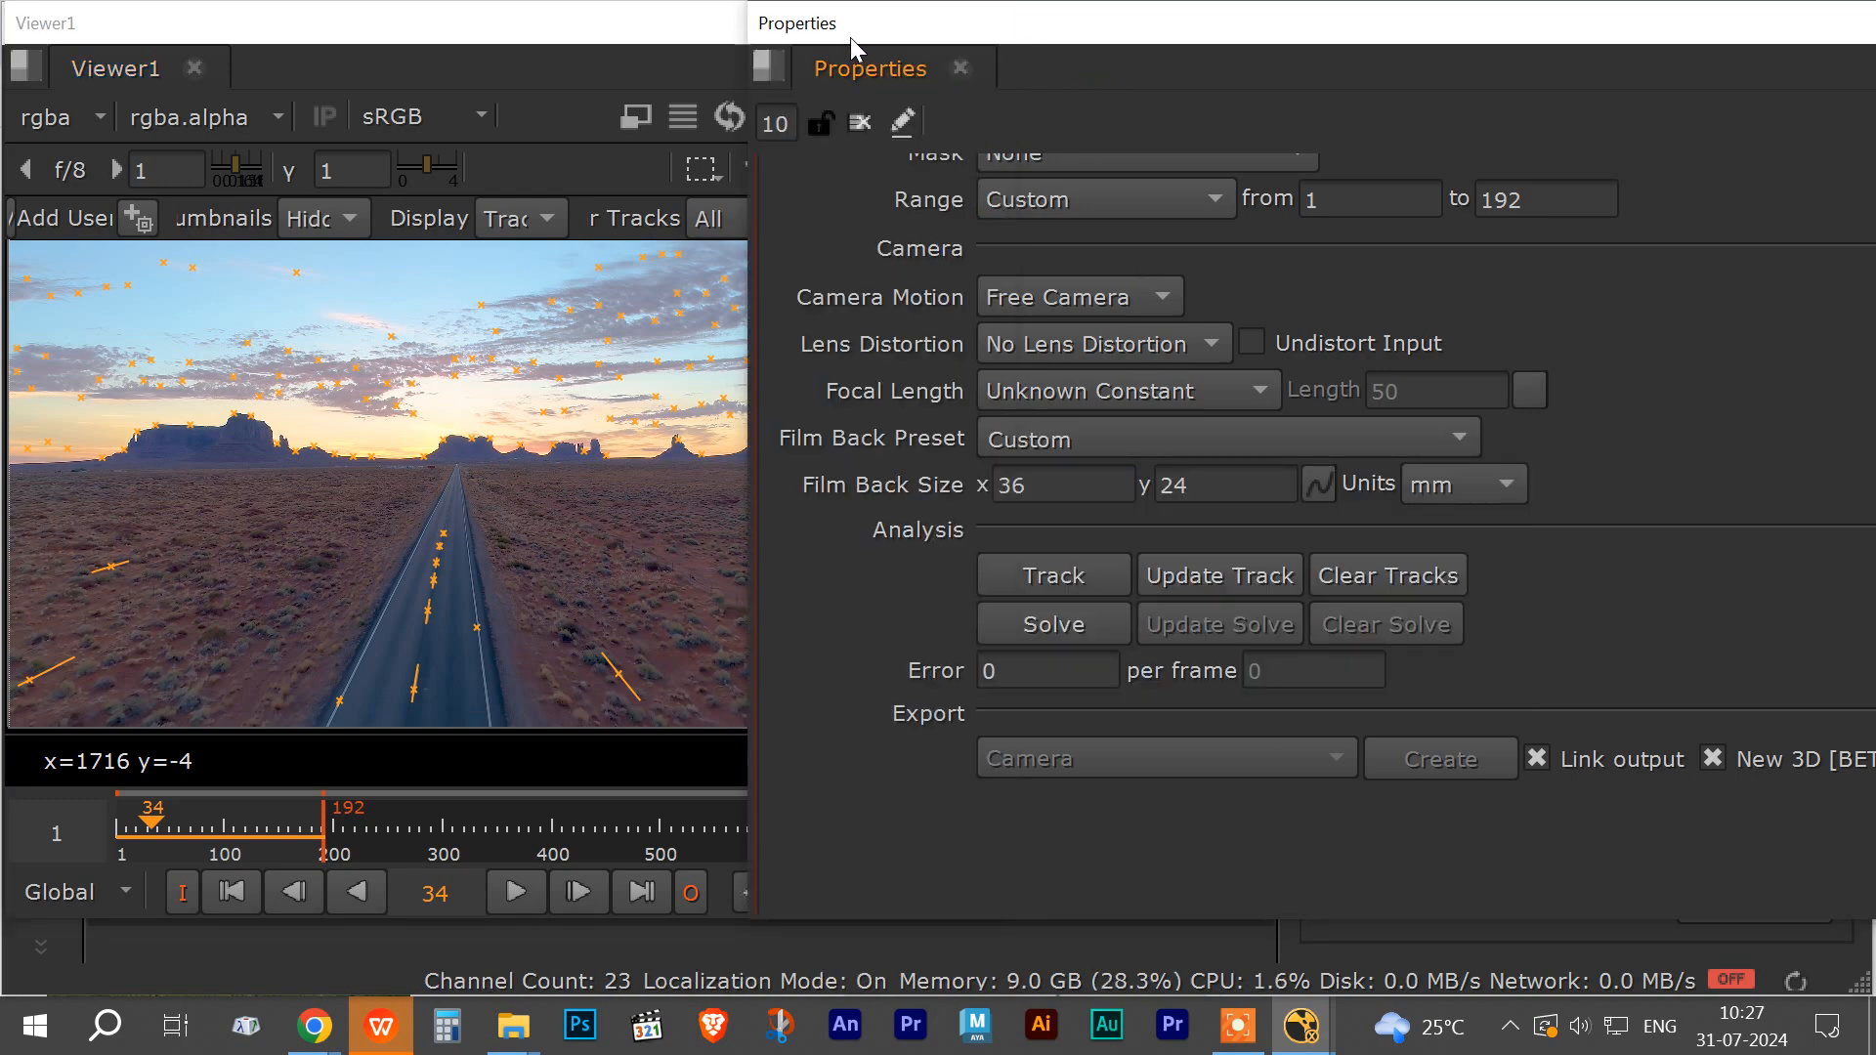
# Step: Move the Properties panel aside and detach CameraTracker1 from Read2 and from the viewer
pyautogui.moveTo(851, 37); pyautogui.dragTo(1294, 686)
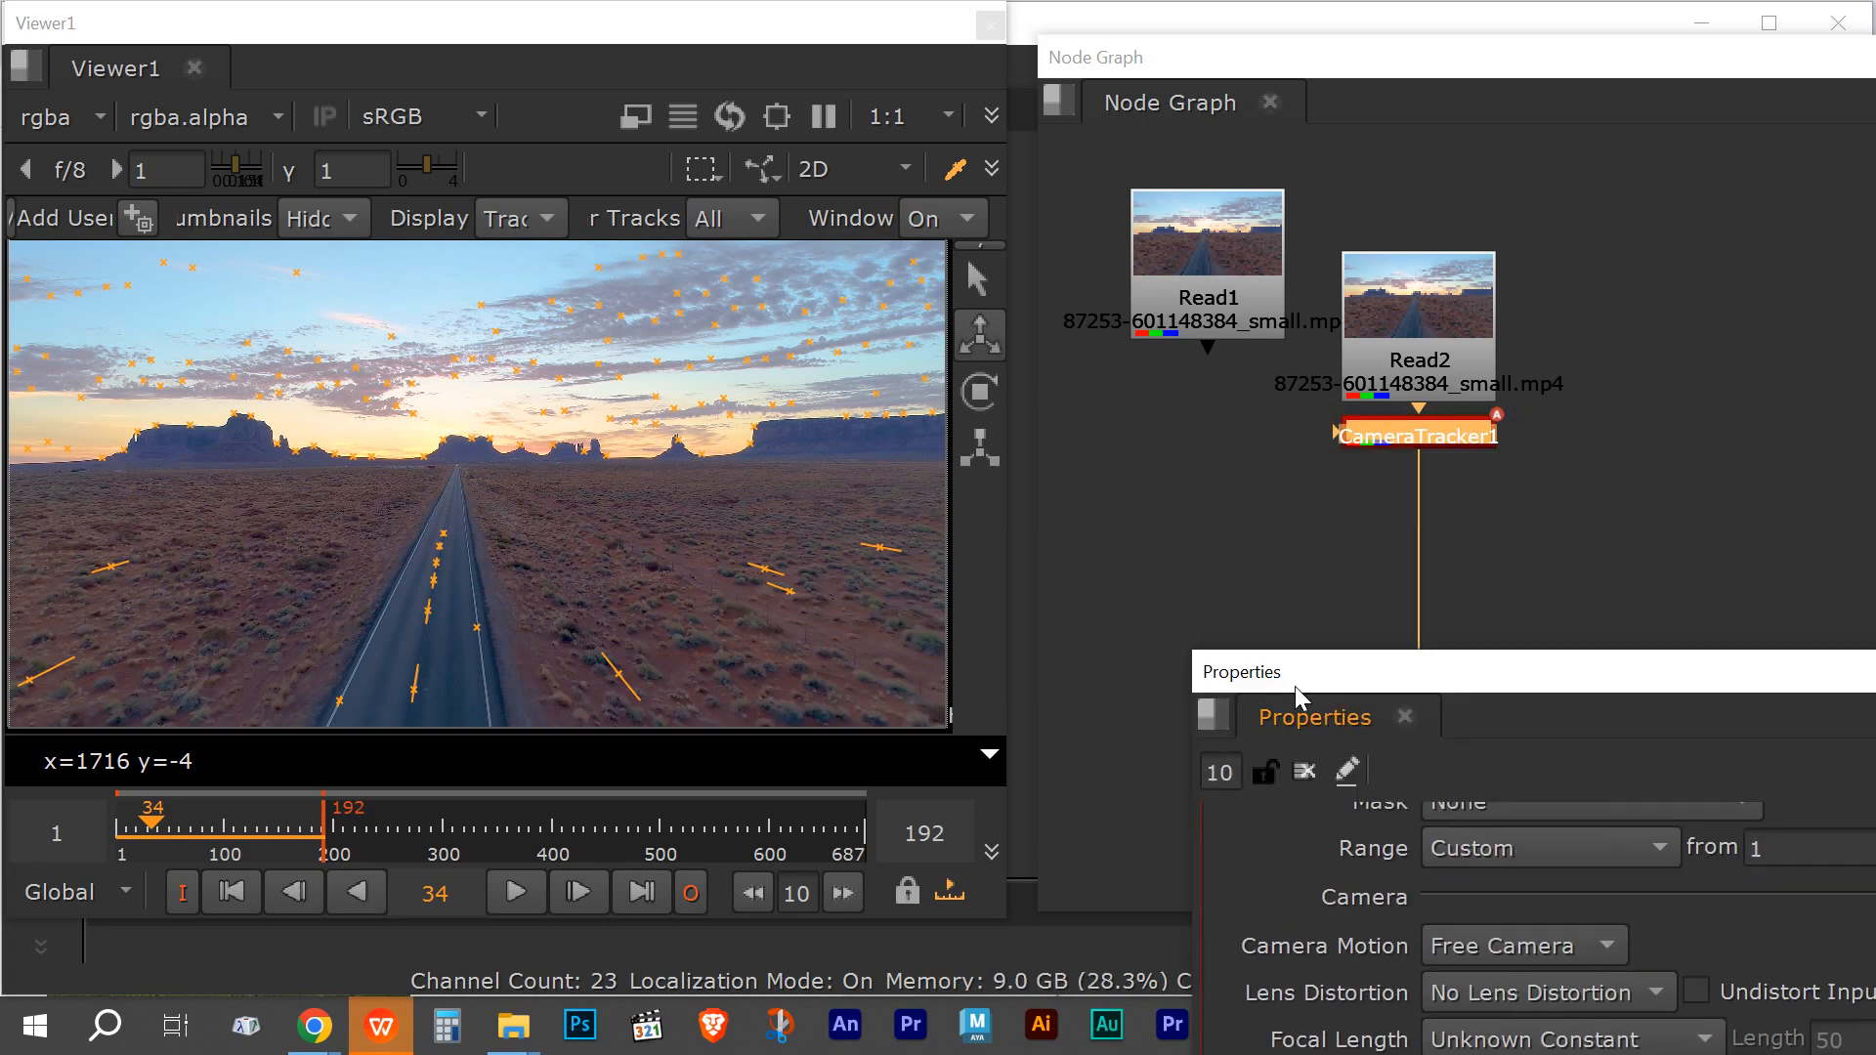
pyautogui.click(1404, 431)
pyautogui.moveTo(1462, 434)
pyautogui.mouseDown()
pyautogui.moveTo(1345, 516)
pyautogui.moveTo(1469, 446)
pyautogui.mouseUp()
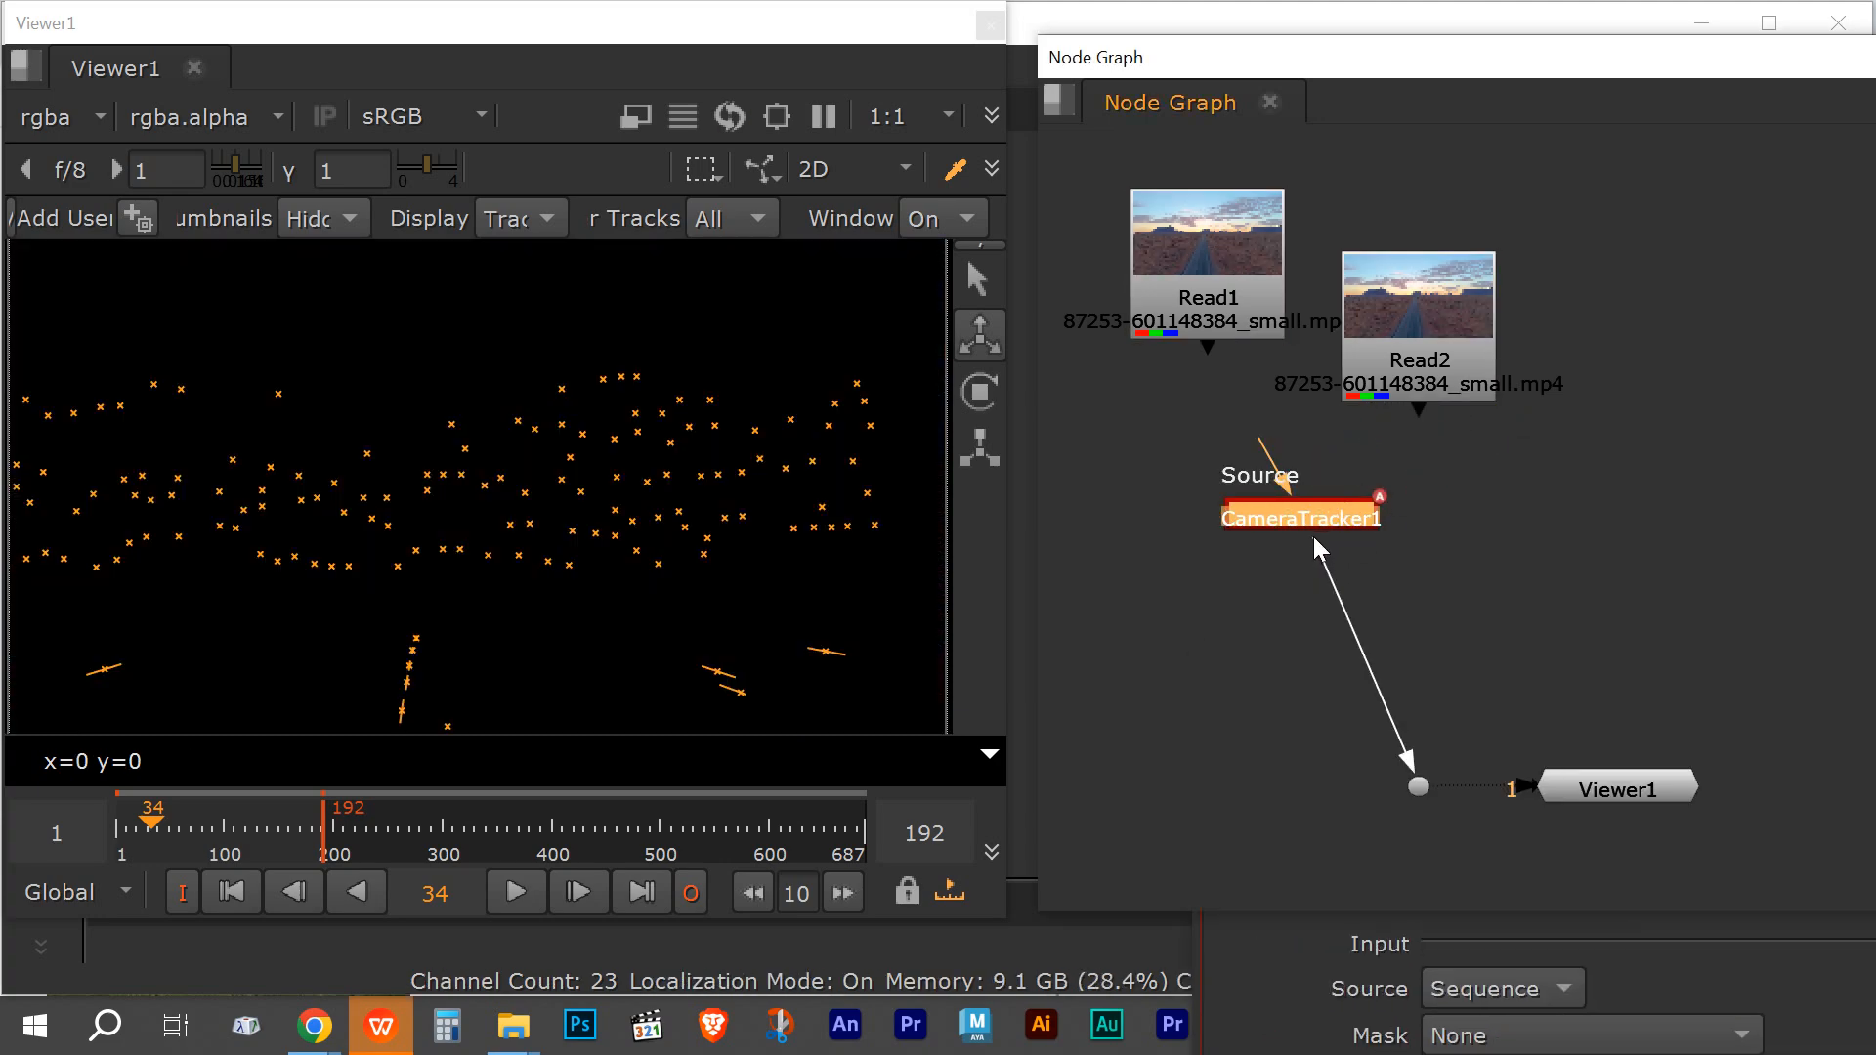
pyautogui.moveTo(1312, 532); pyautogui.dragTo(1444, 548)
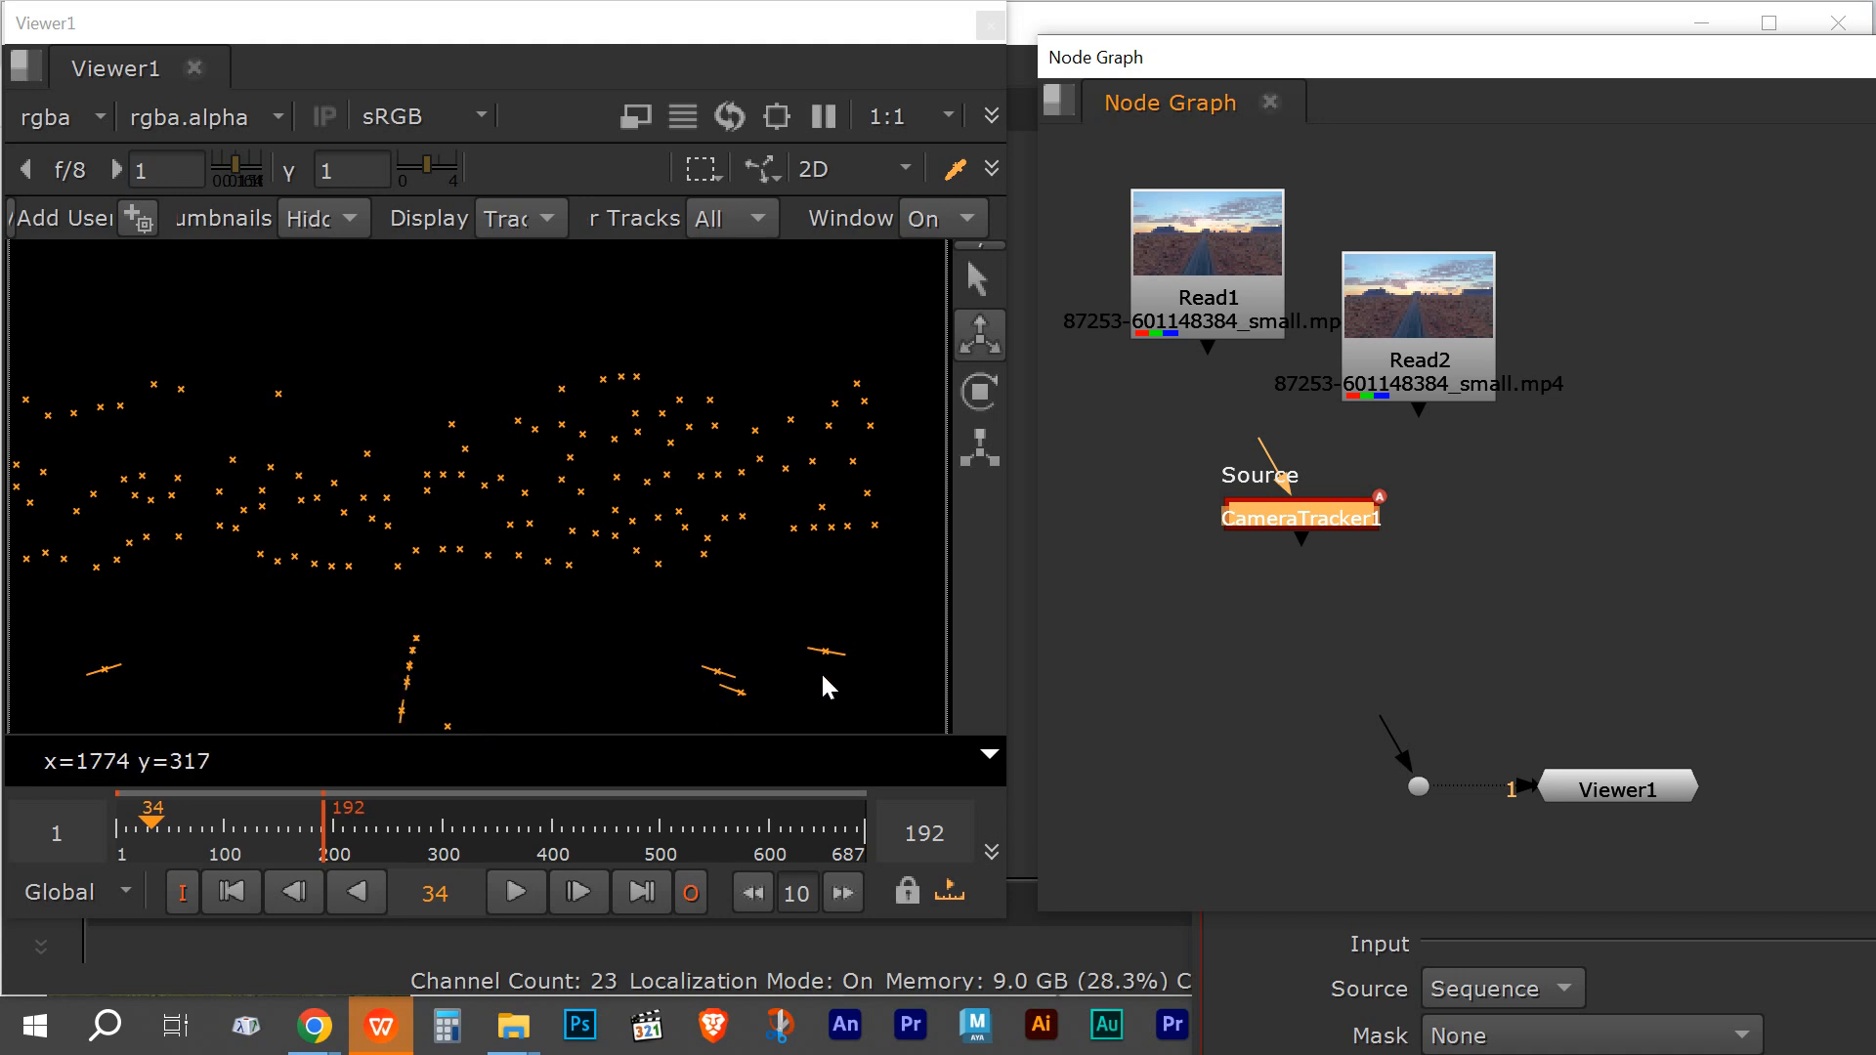
# Step: Play the footage and inspect the track points in the 3D viewer
pyautogui.click(520, 892)
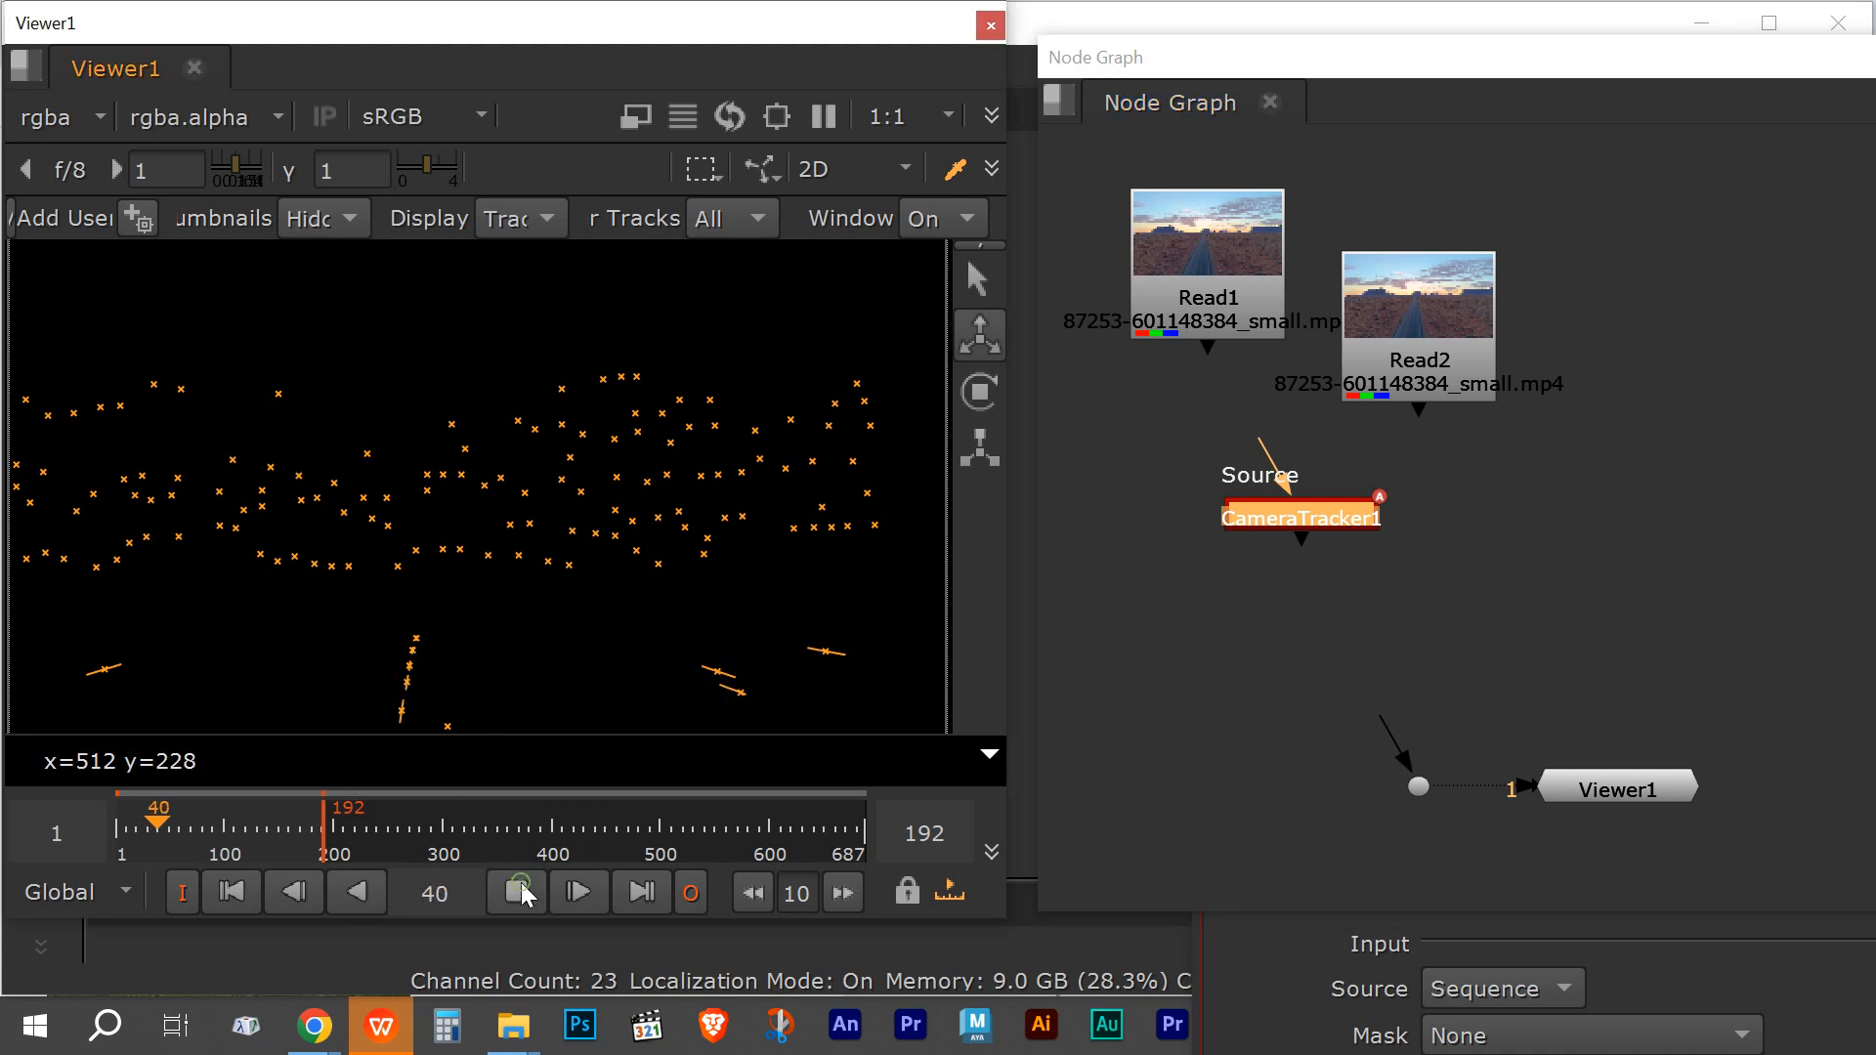
pyautogui.click(905, 168)
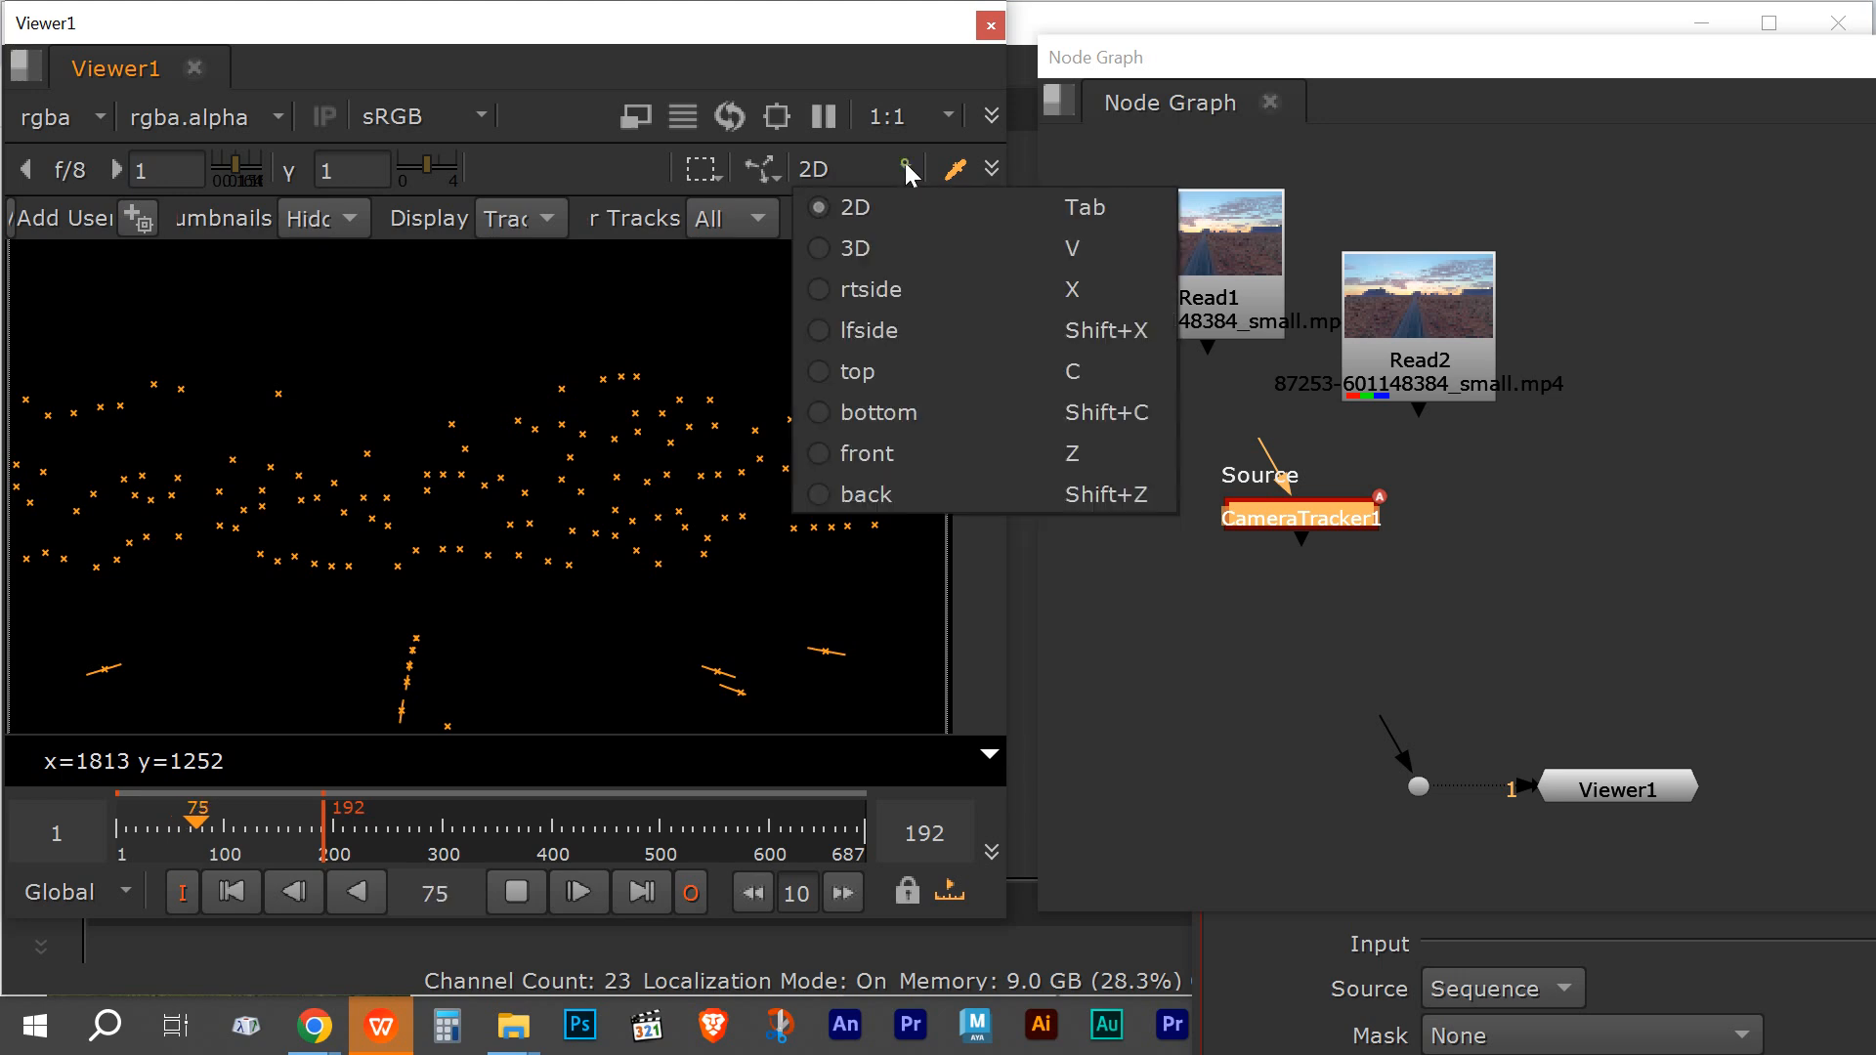
pyautogui.click(873, 248)
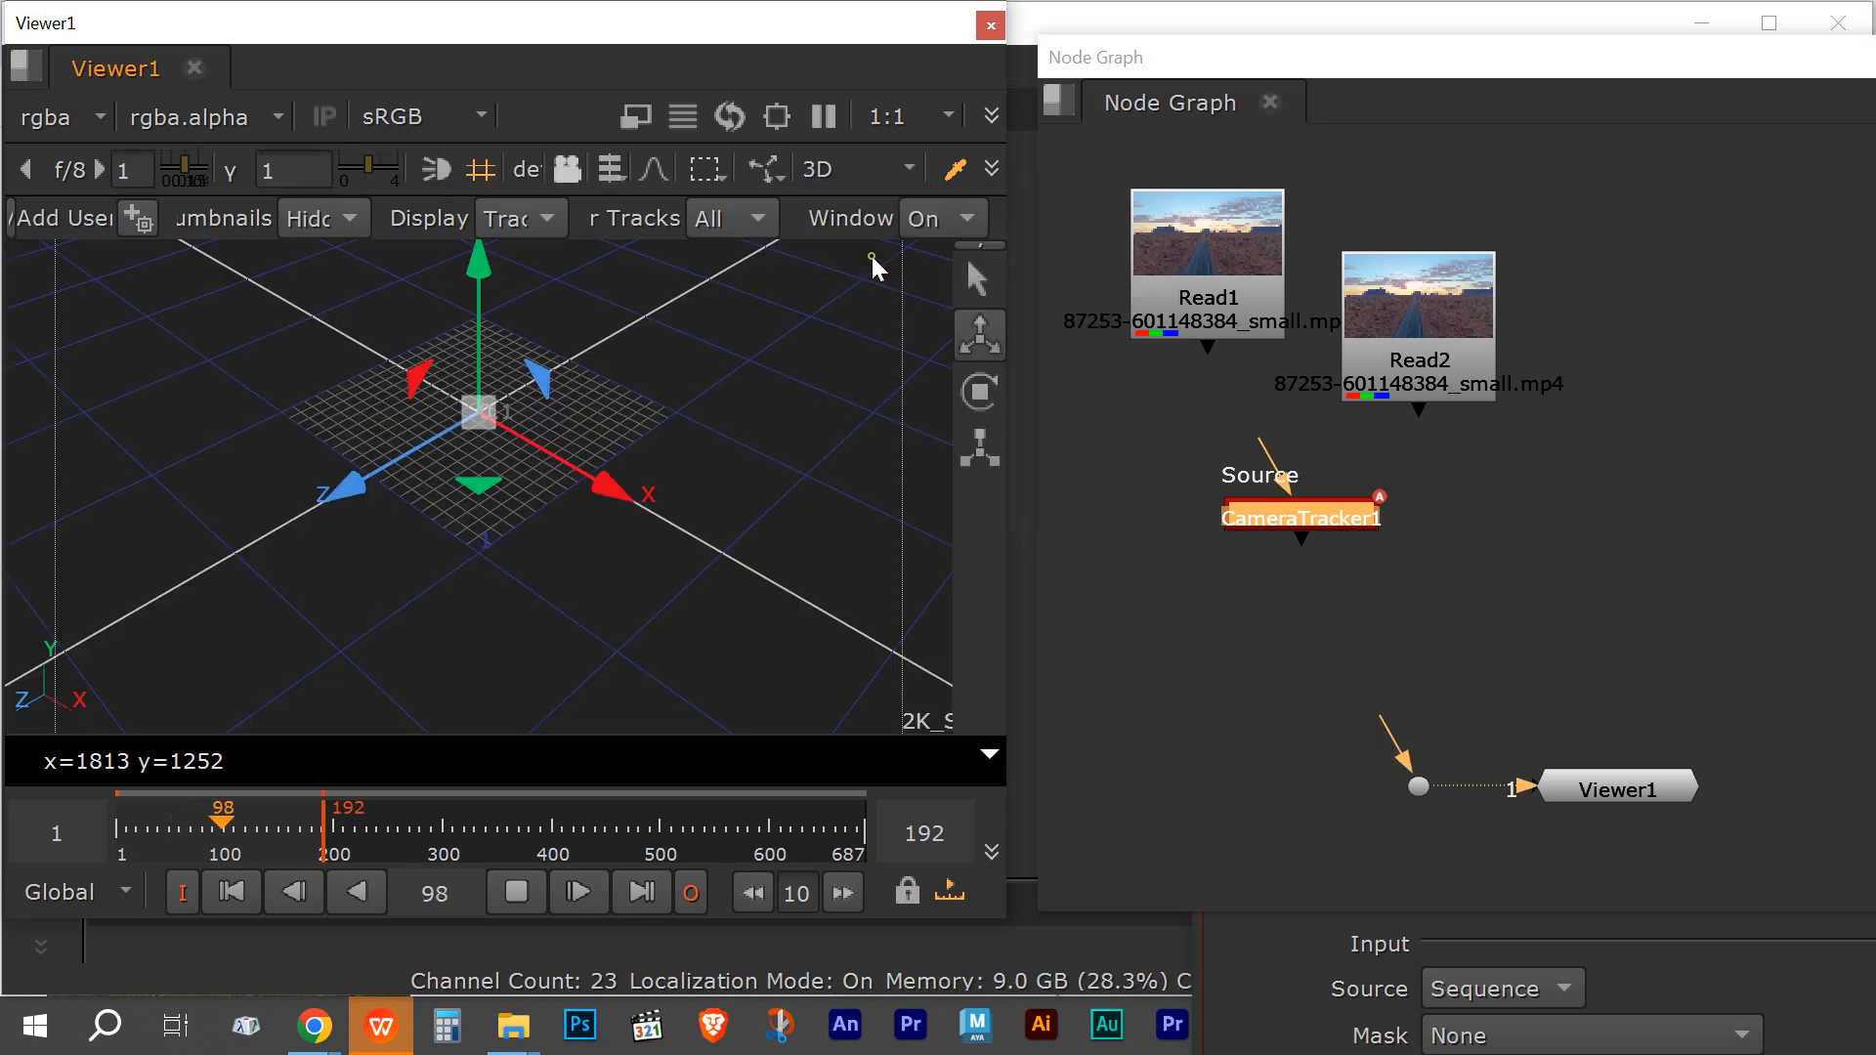
pyautogui.click(506, 560)
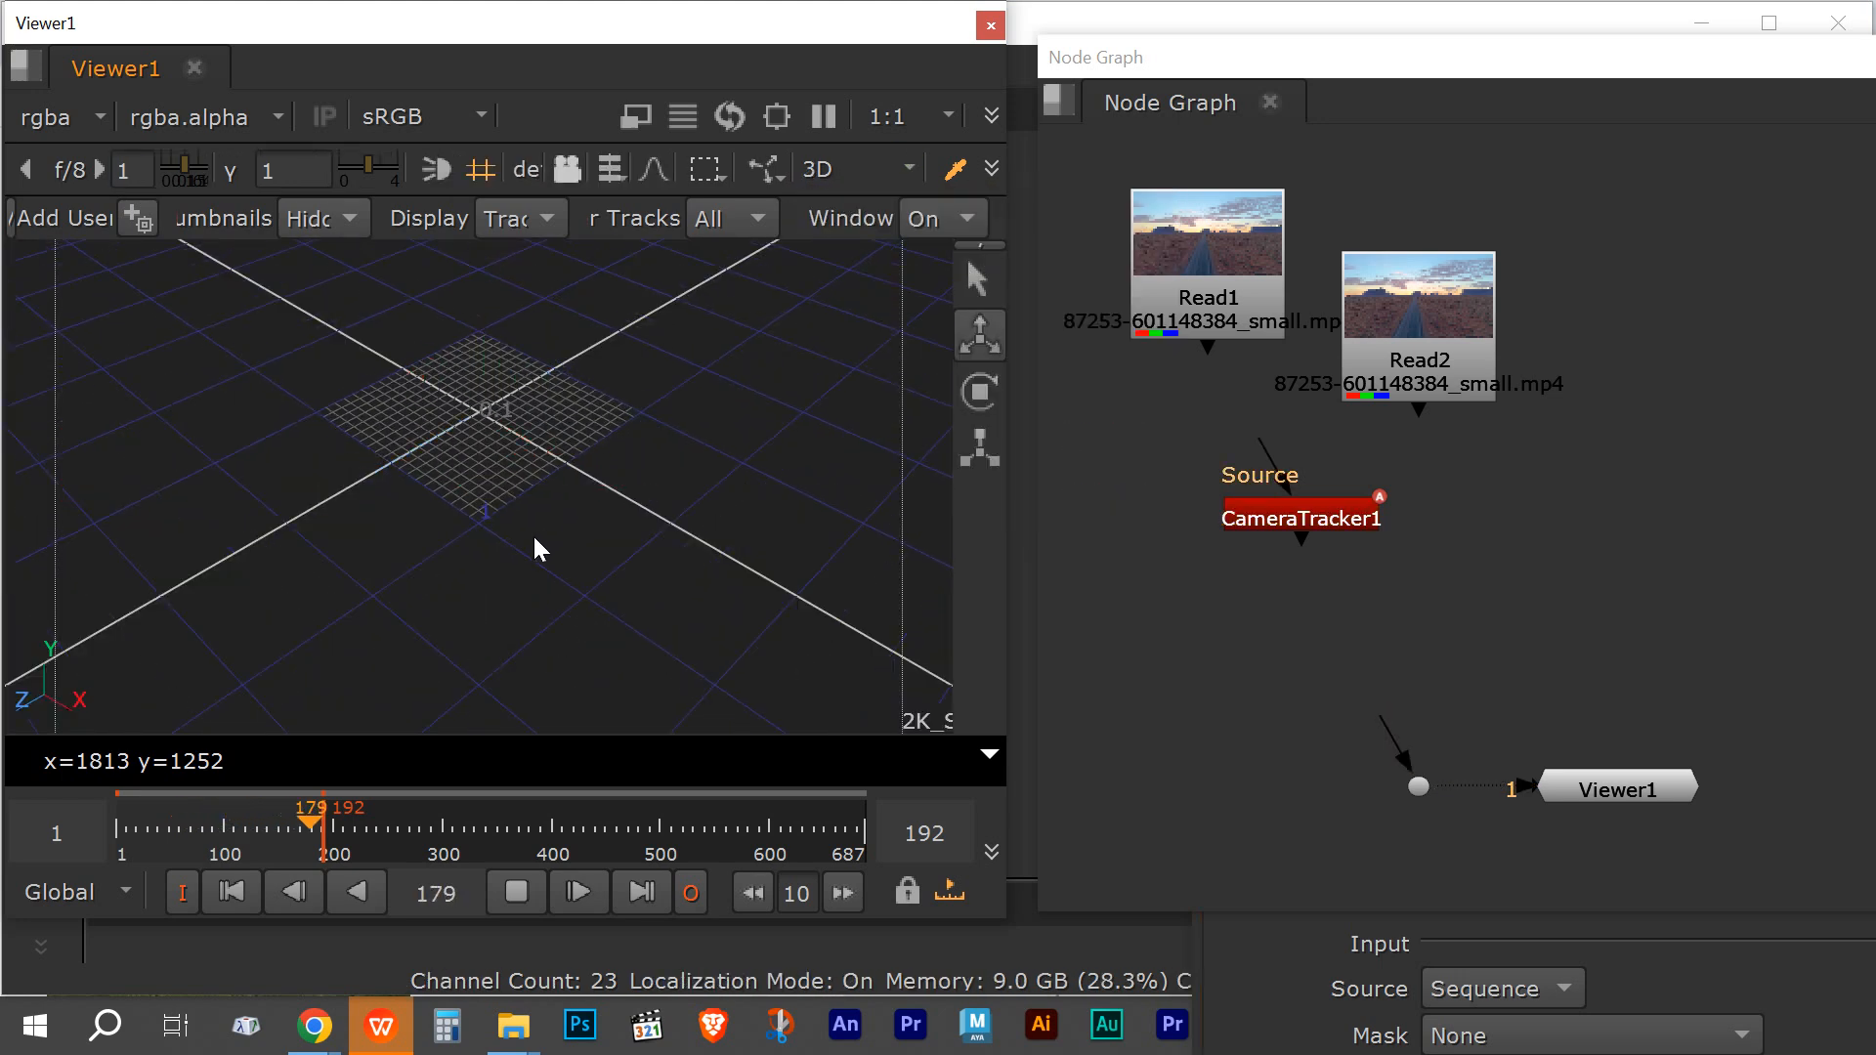
pyautogui.moveTo(537, 541)
pyautogui.mouseDown()
pyautogui.moveTo(511, 562)
pyautogui.moveTo(566, 513)
pyautogui.moveTo(568, 531)
pyautogui.moveTo(496, 547)
pyautogui.moveTo(780, 343)
pyautogui.mouseUp()
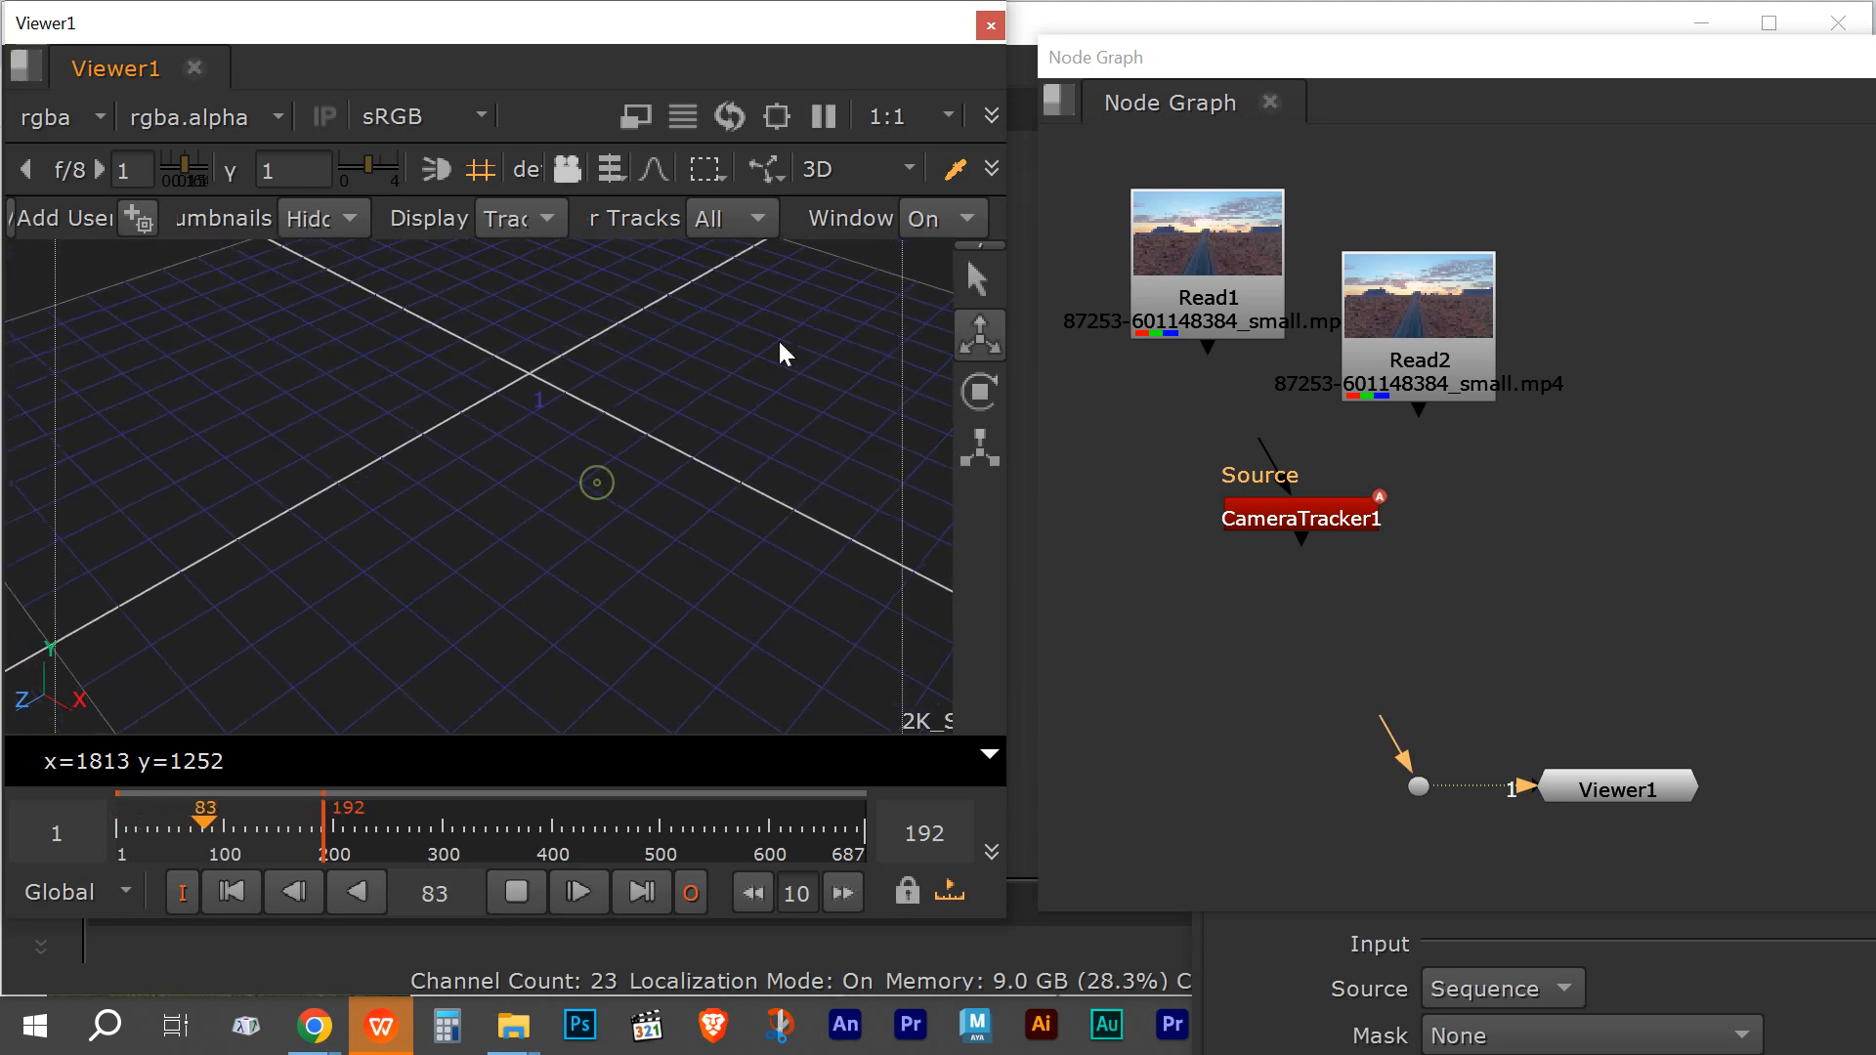
# Step: Return the viewer to 2D, stop playback and move the playhead back to the start
pyautogui.click(898, 166)
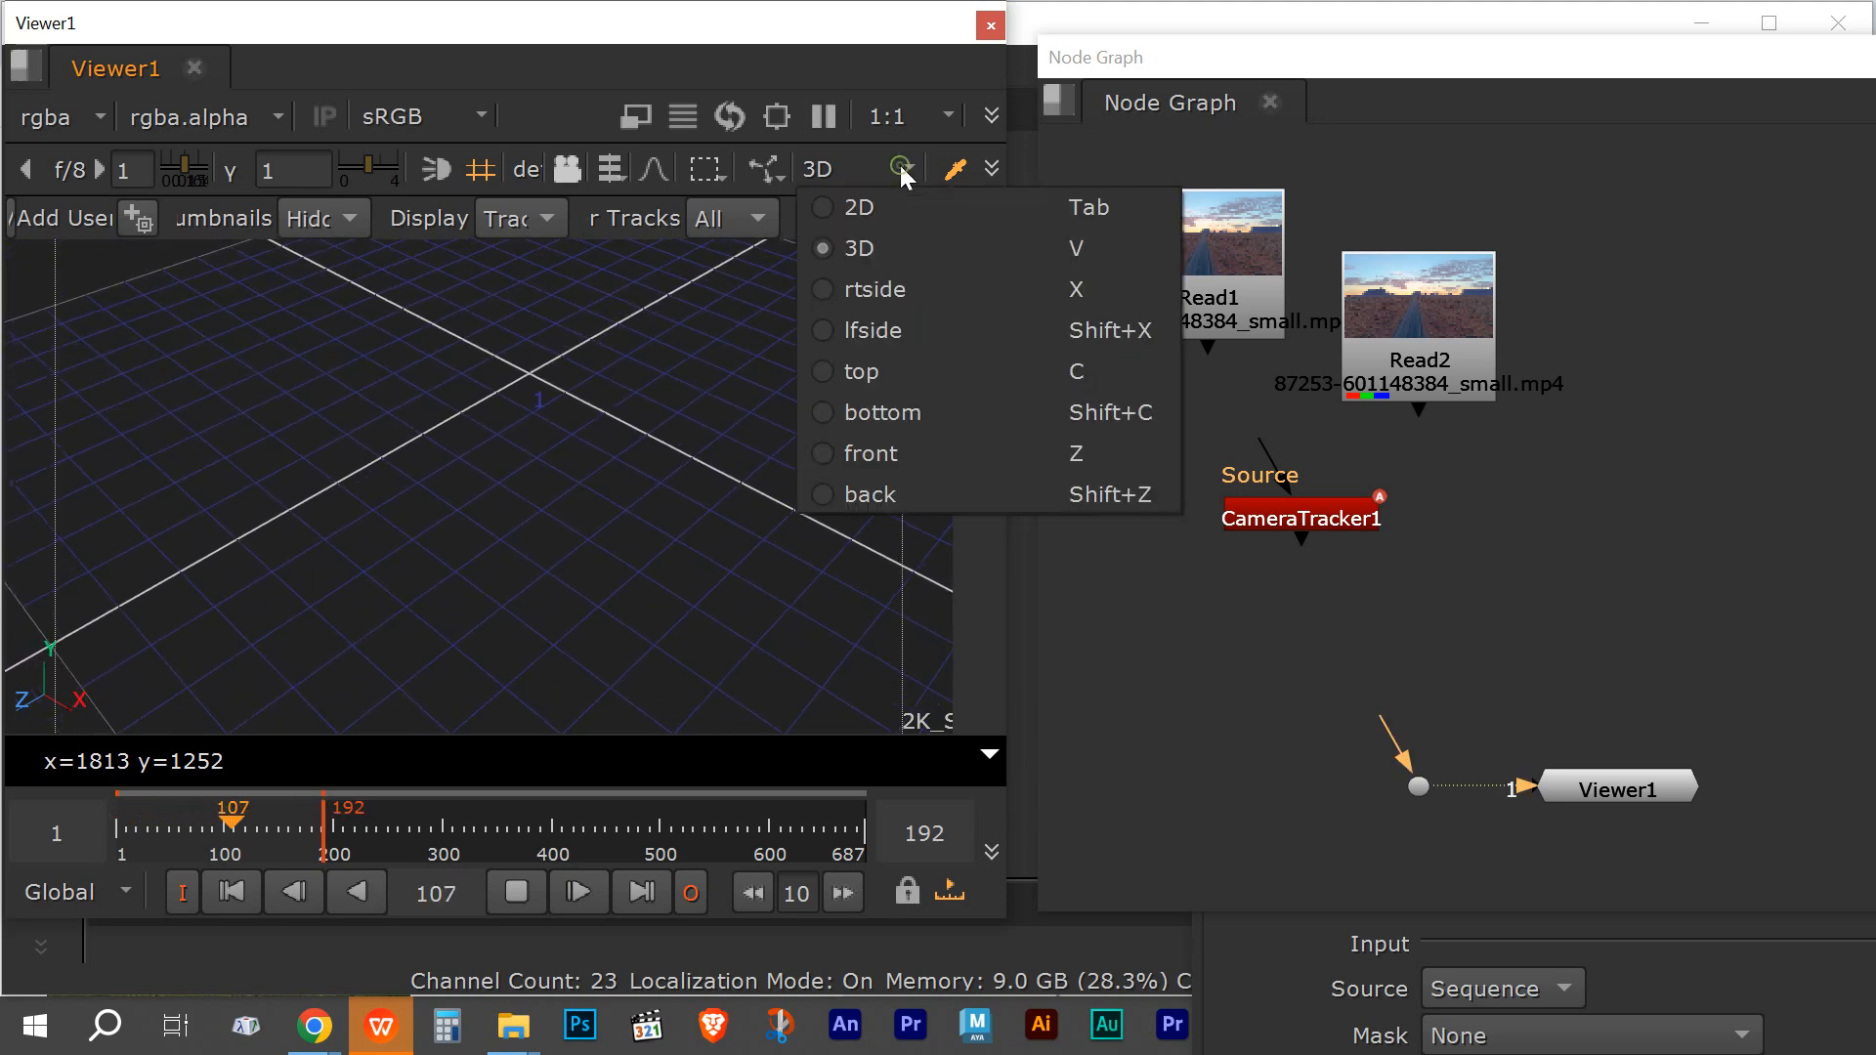
pyautogui.click(868, 207)
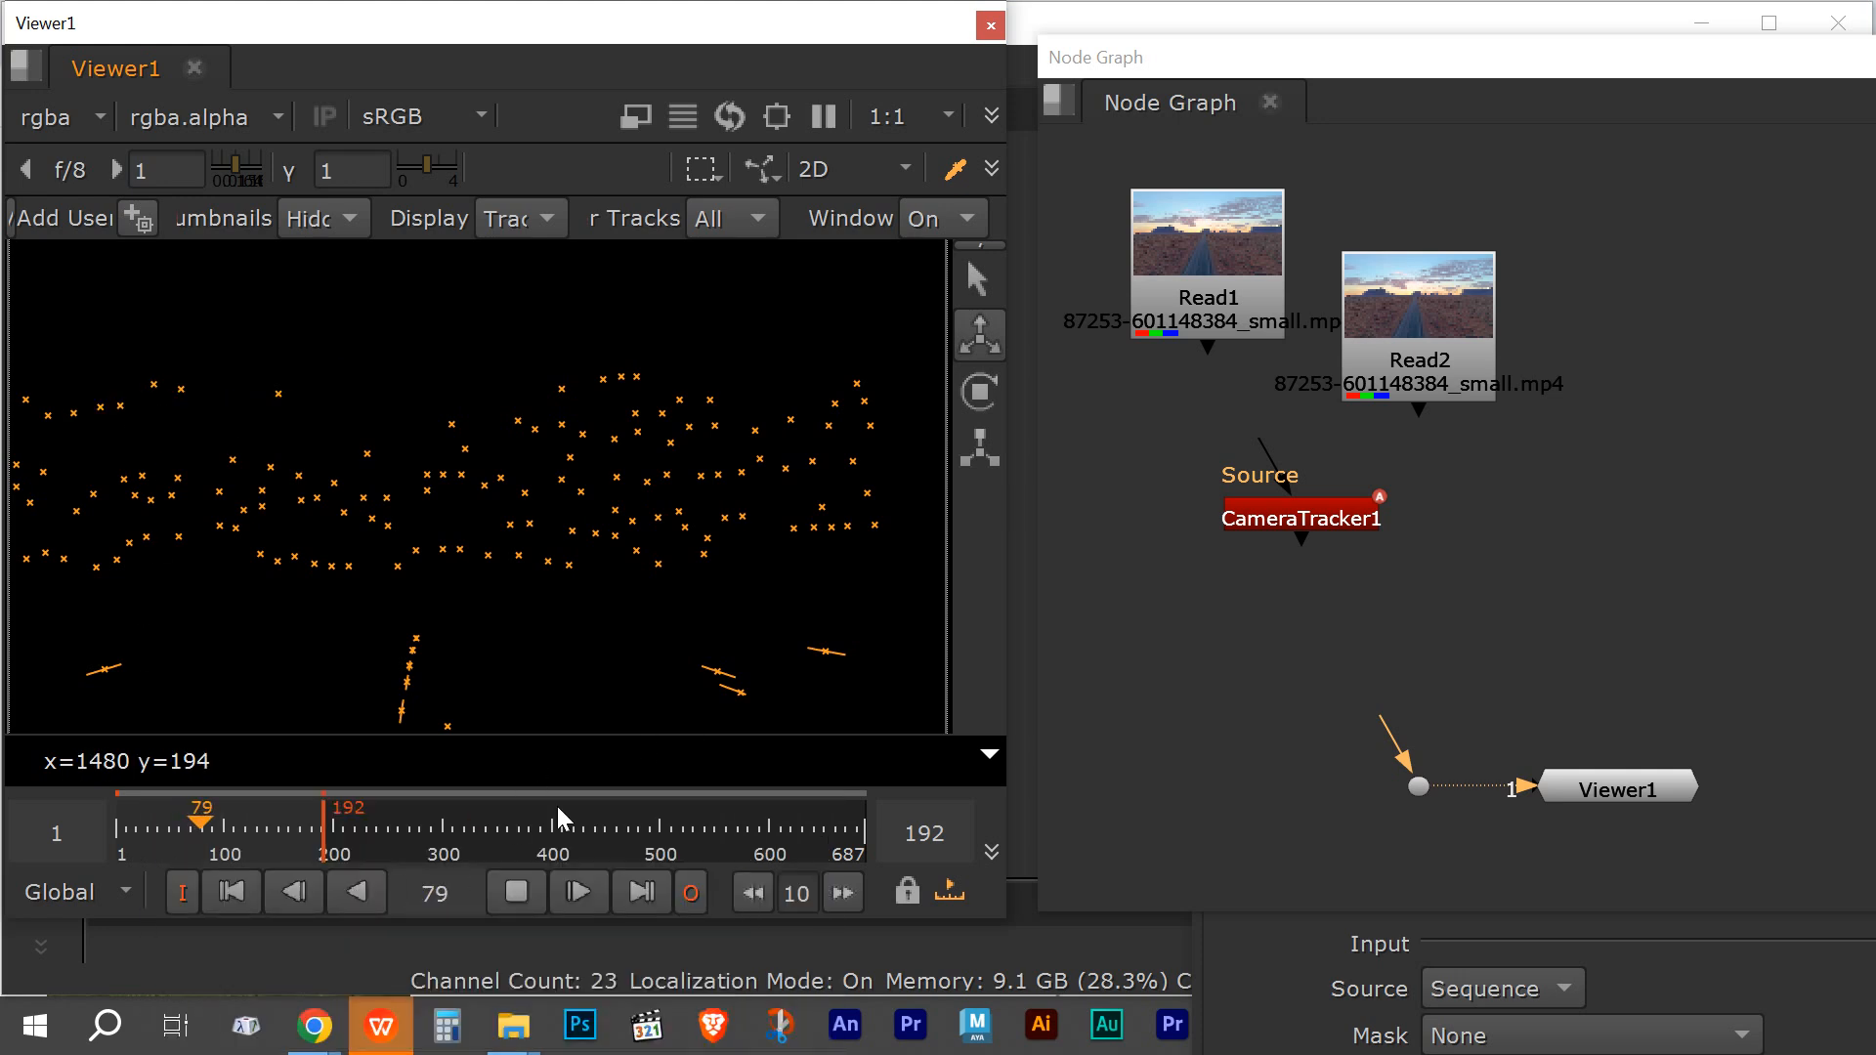
pyautogui.click(510, 889)
pyautogui.moveTo(212, 823); pyautogui.dragTo(112, 824)
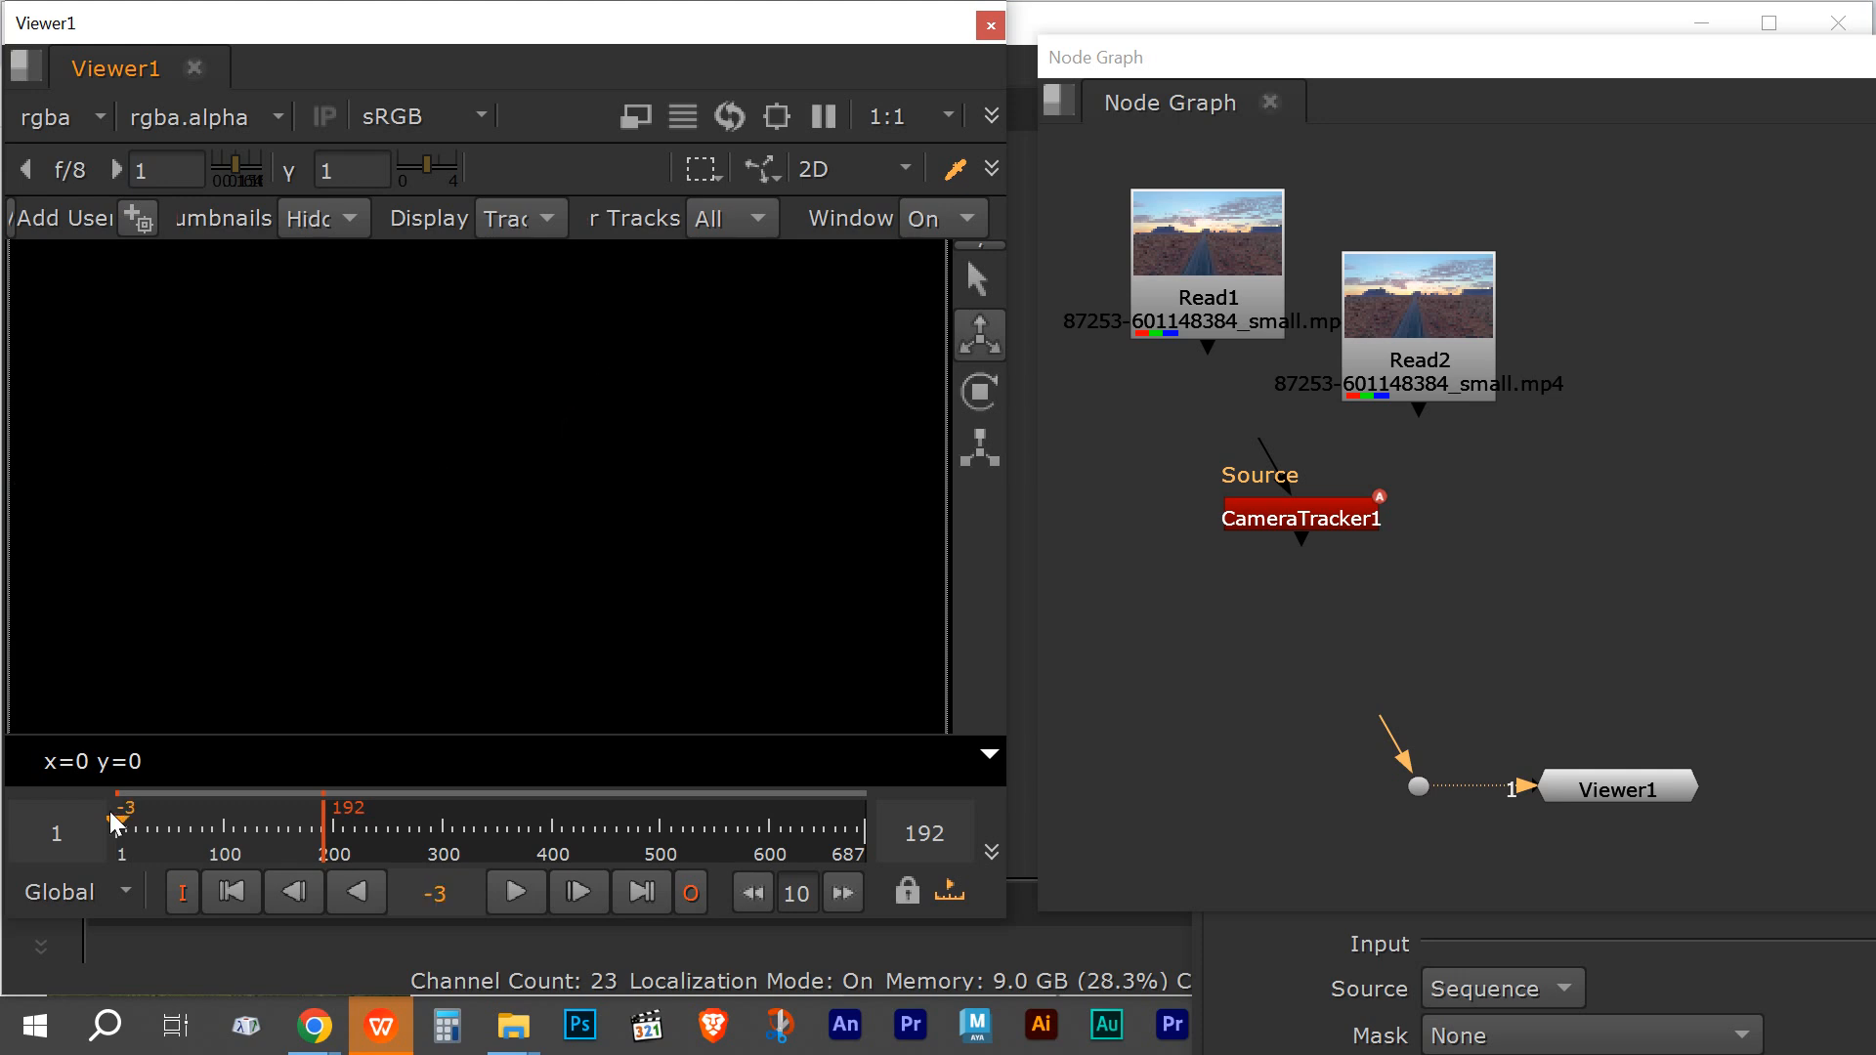
# Step: Delete CameraTracker1, both Read nodes and the dot, leaving only Viewer1 in the node graph
pyautogui.click(1294, 514)
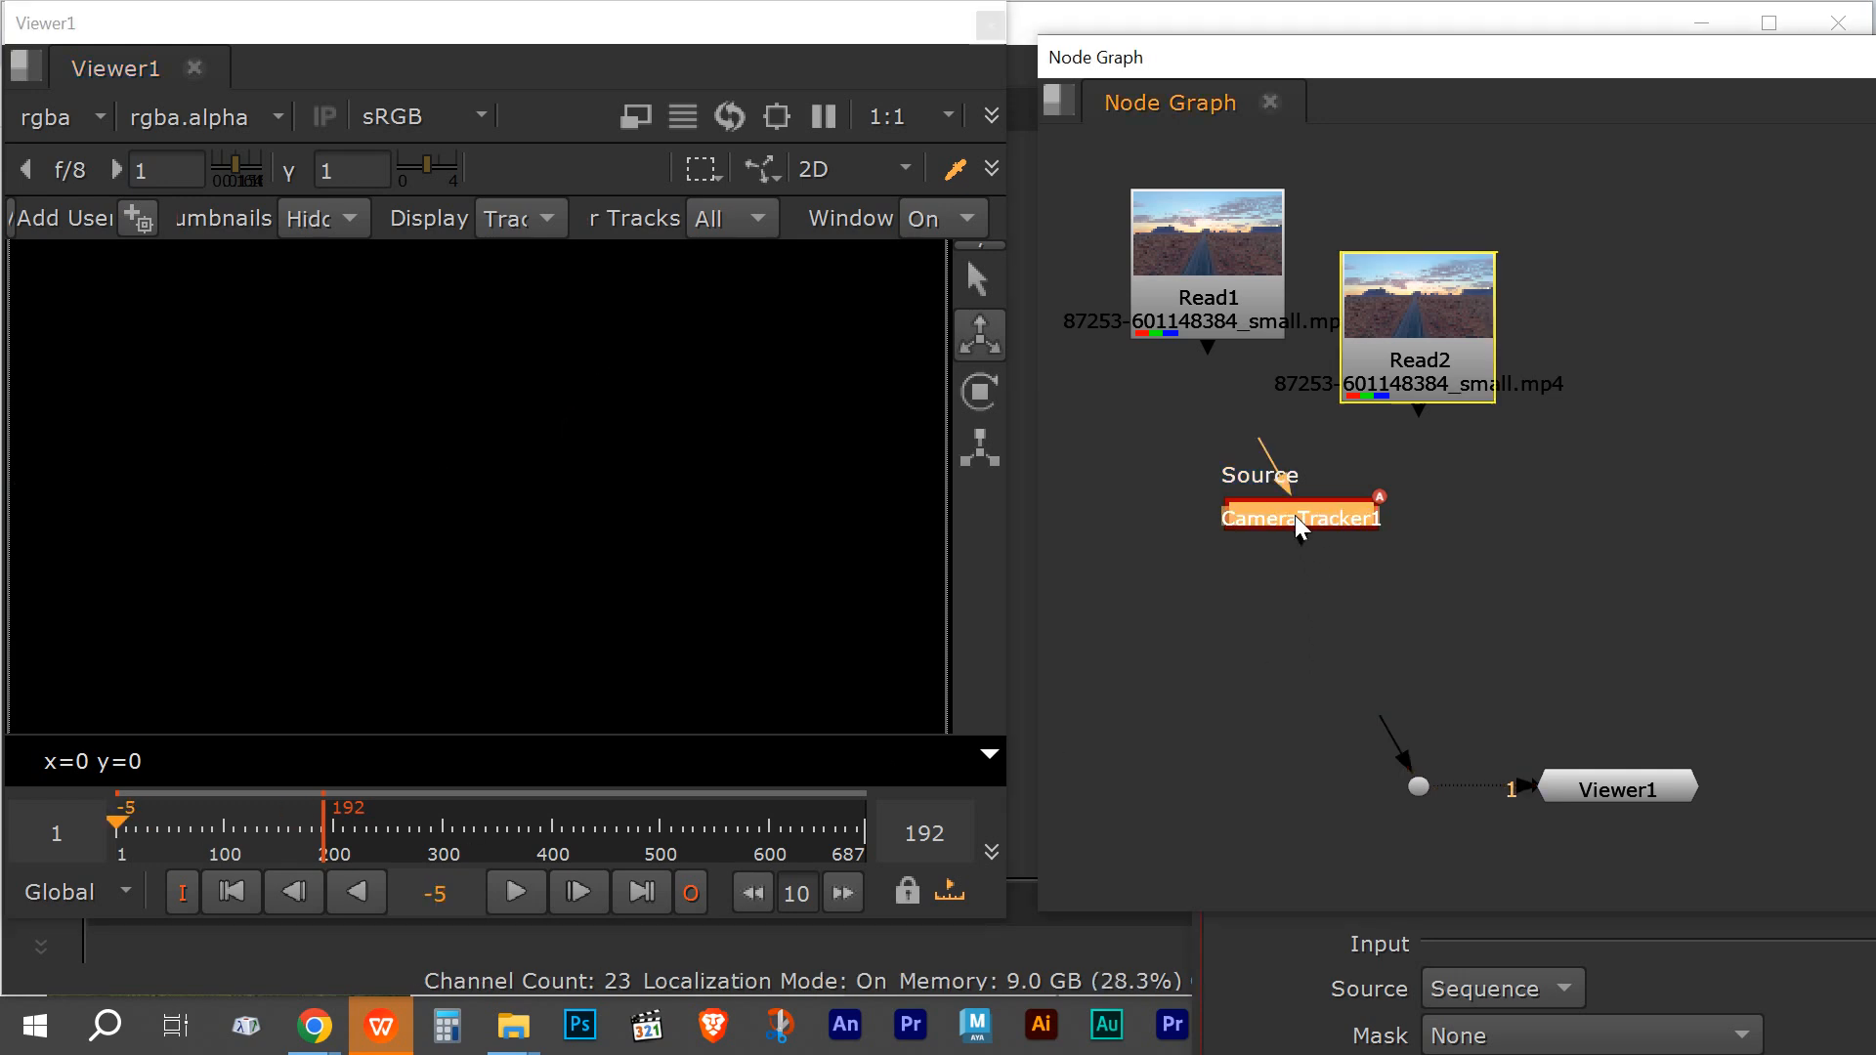
pyautogui.press('Delete')
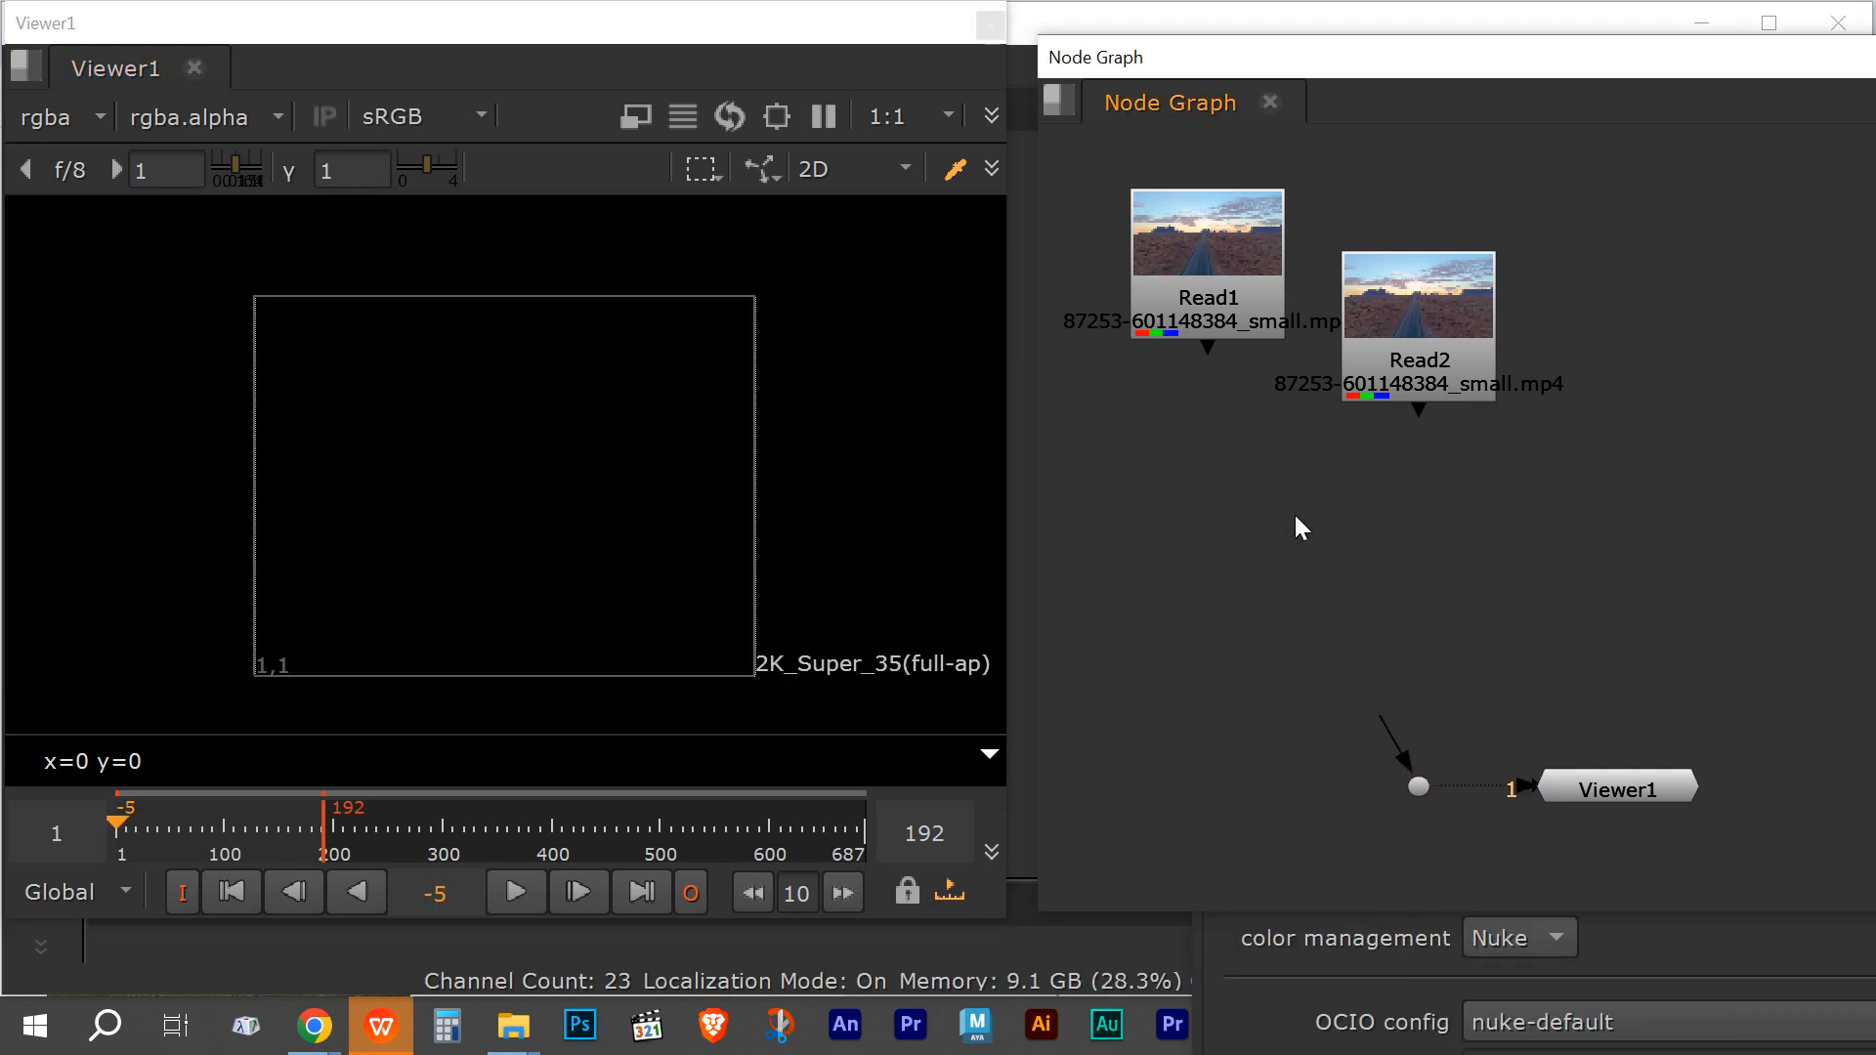
pyautogui.click(1234, 332)
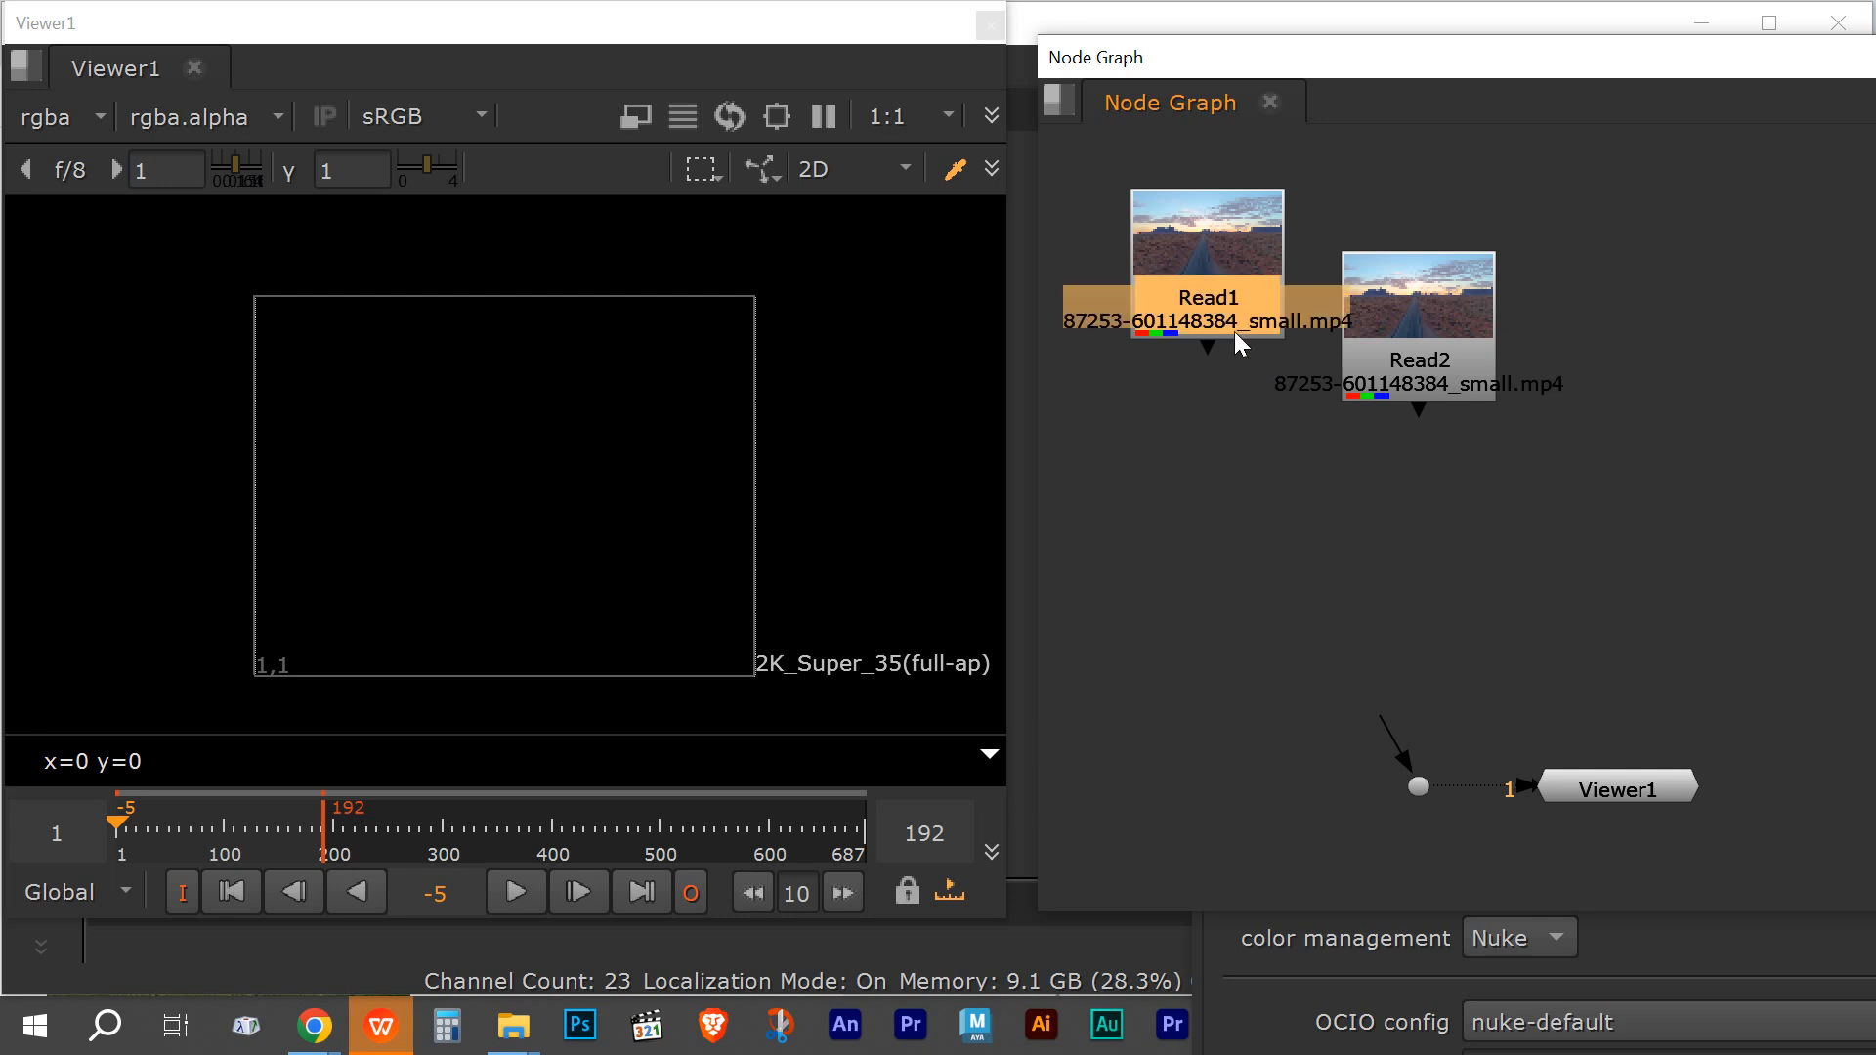
pyautogui.press('Delete')
pyautogui.click(1423, 350)
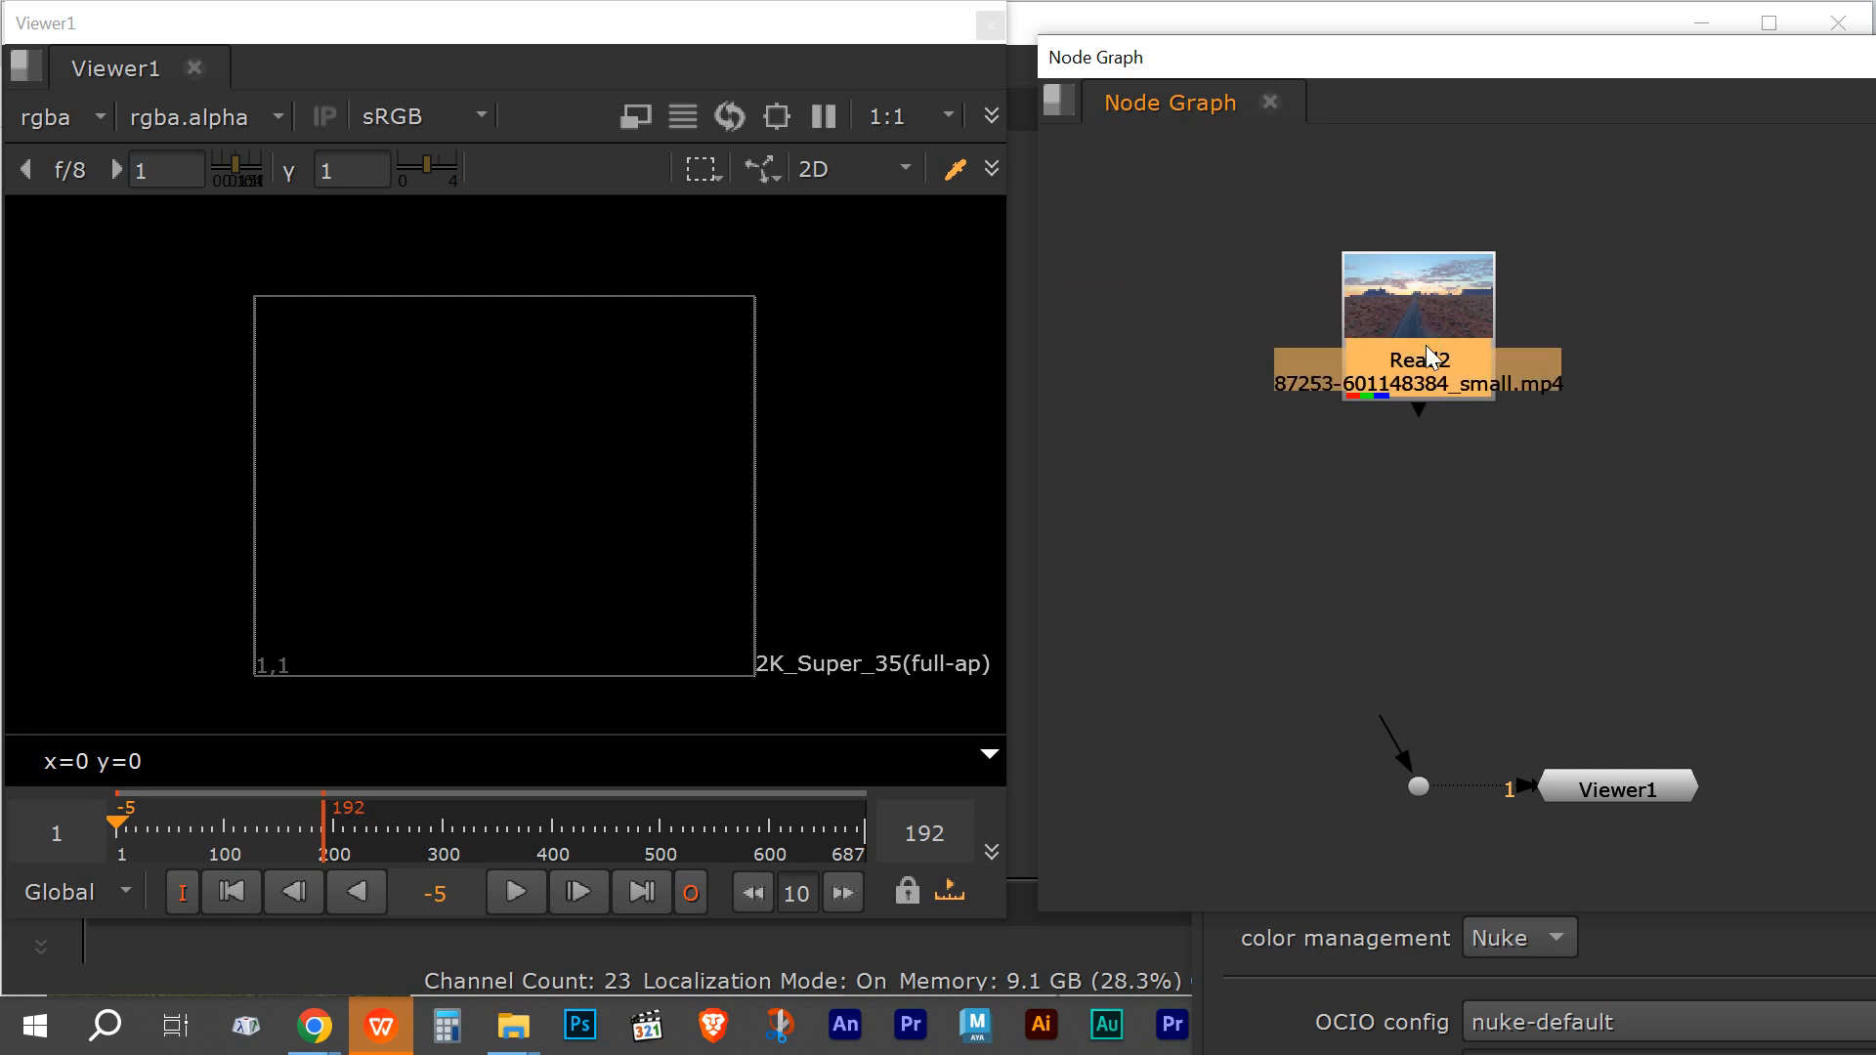
pyautogui.press('Delete')
pyautogui.moveTo(1310, 697); pyautogui.dragTo(1446, 883)
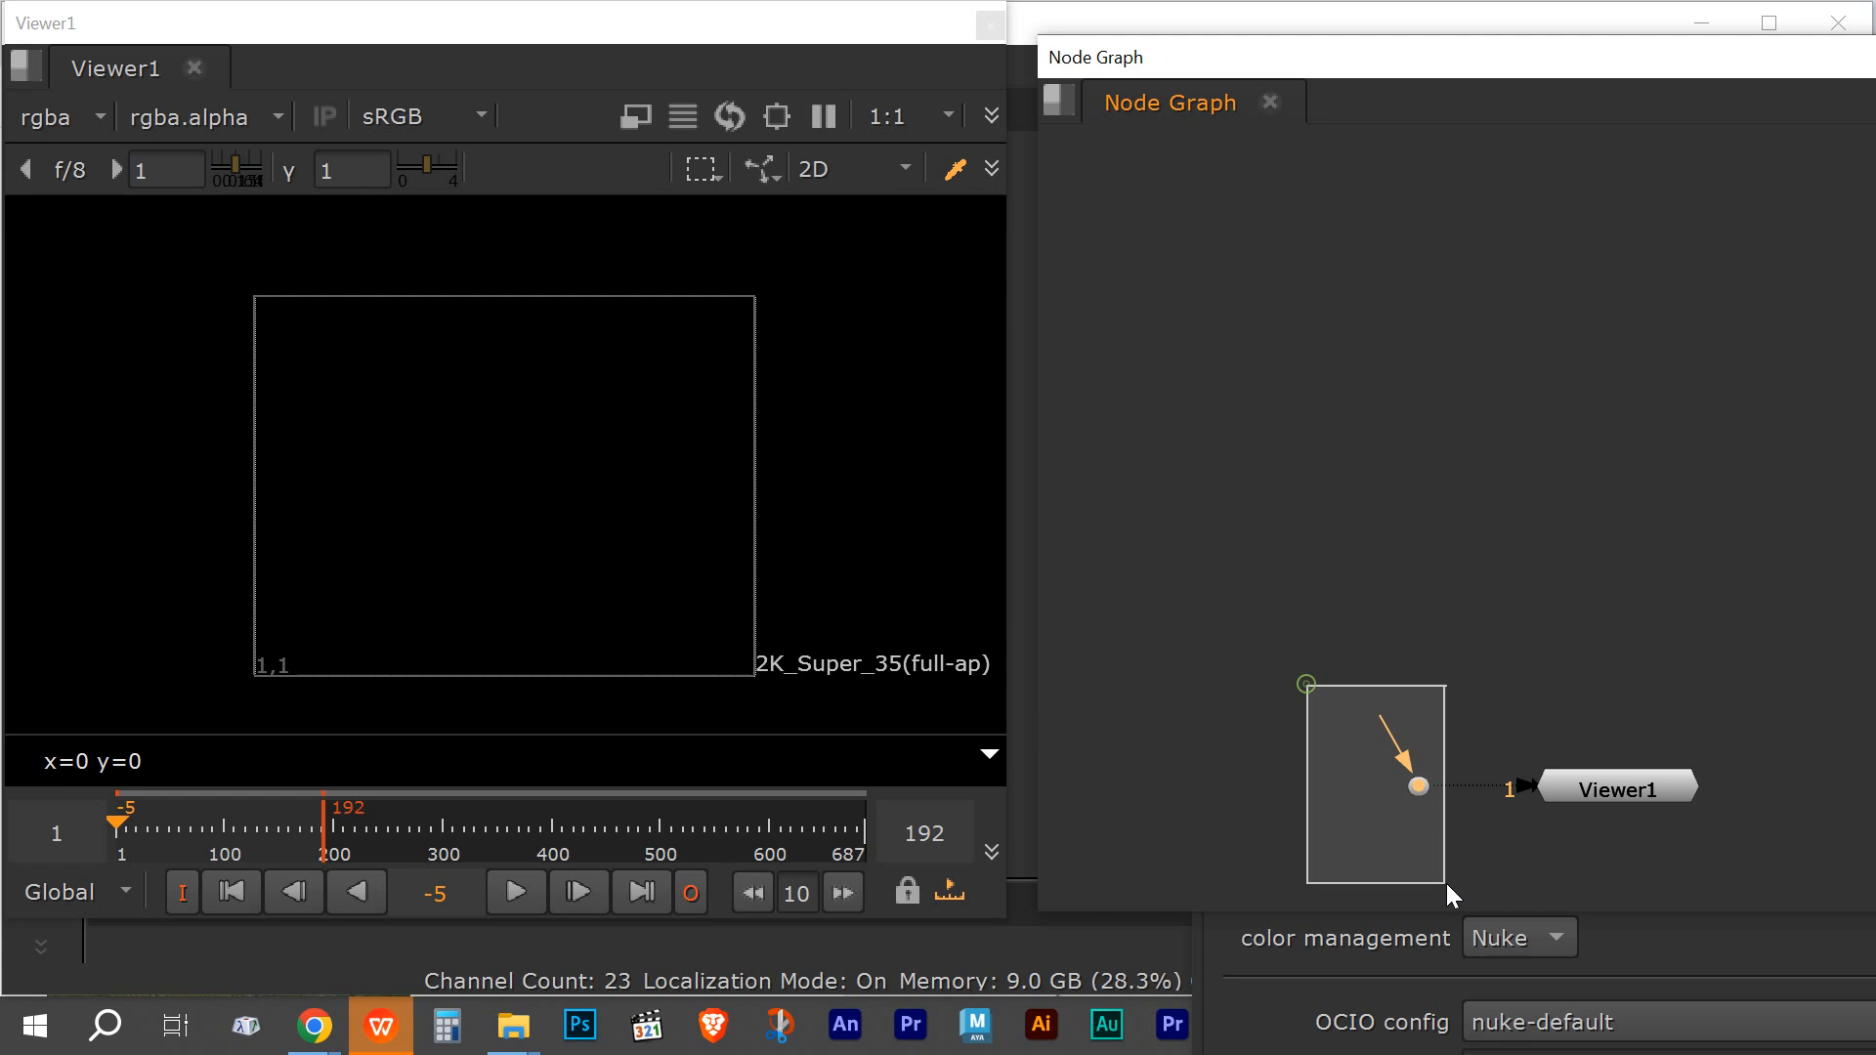
pyautogui.press('Delete')
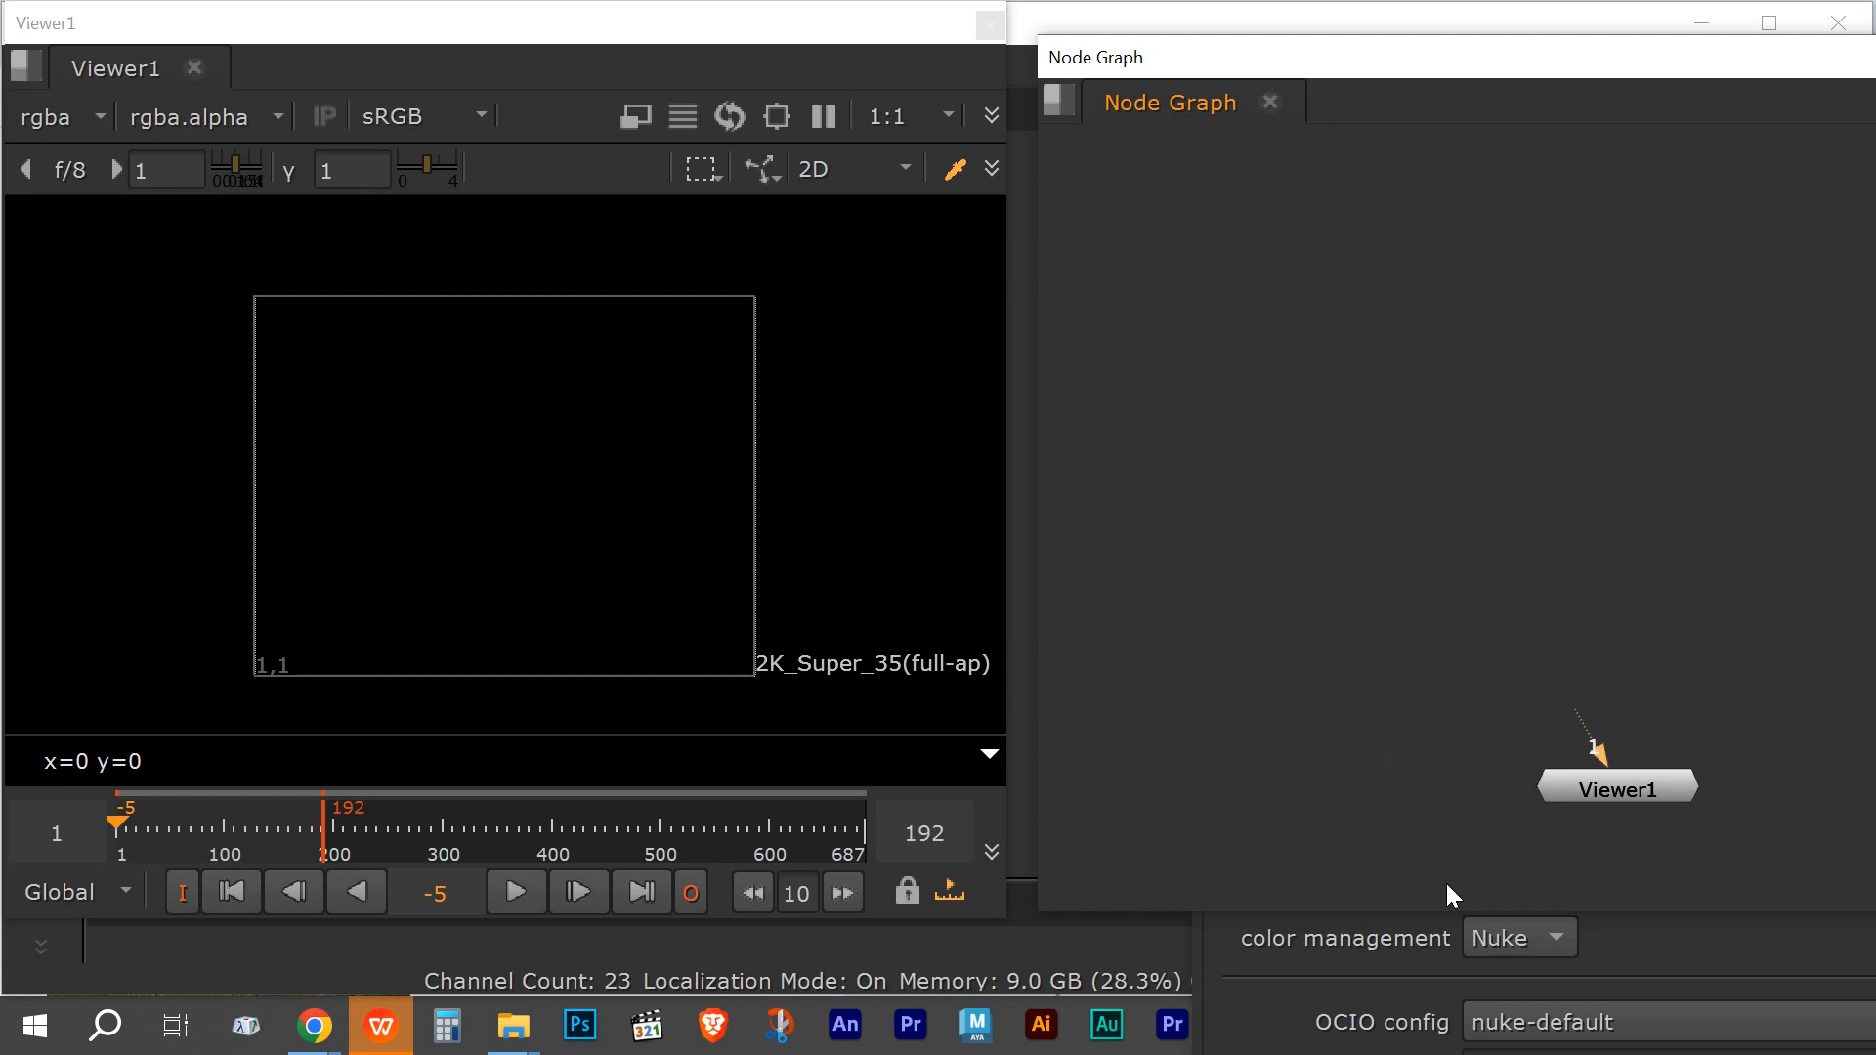
pyautogui.moveTo(749, 23); pyautogui.dragTo(745, 58)
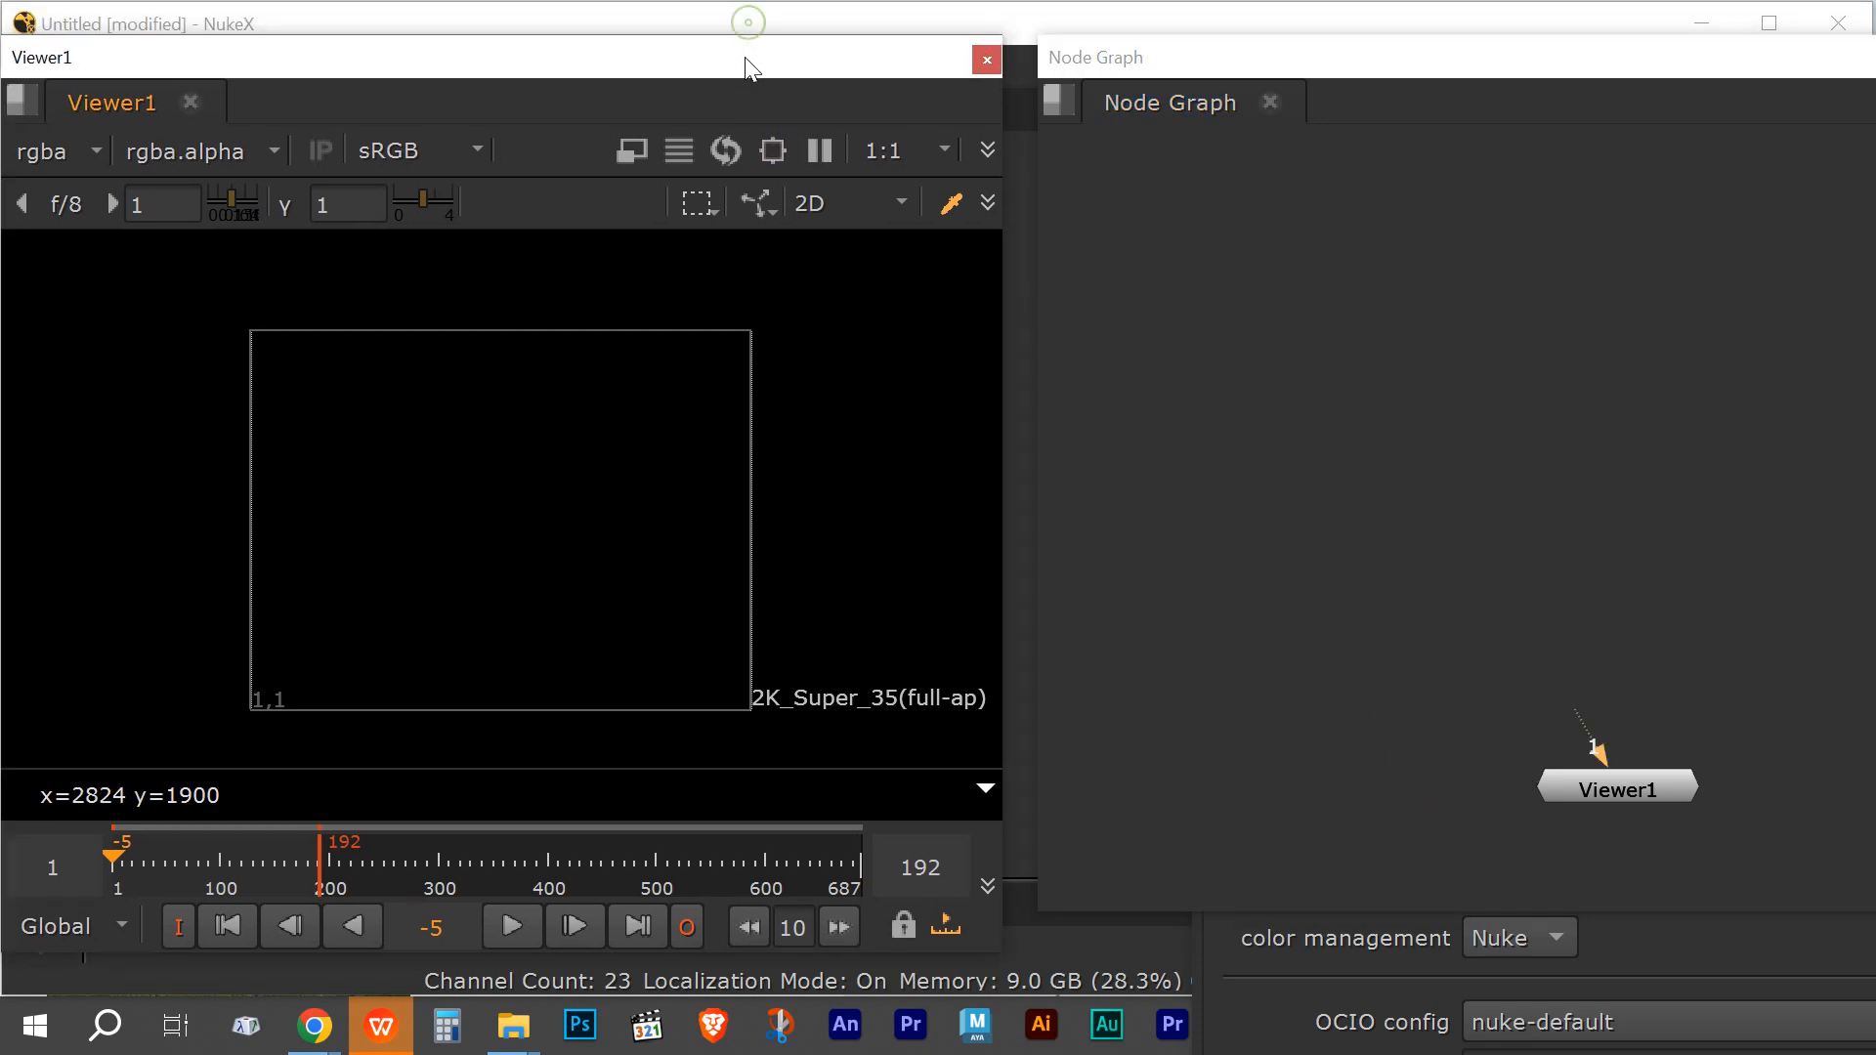
pyautogui.click(513, 1026)
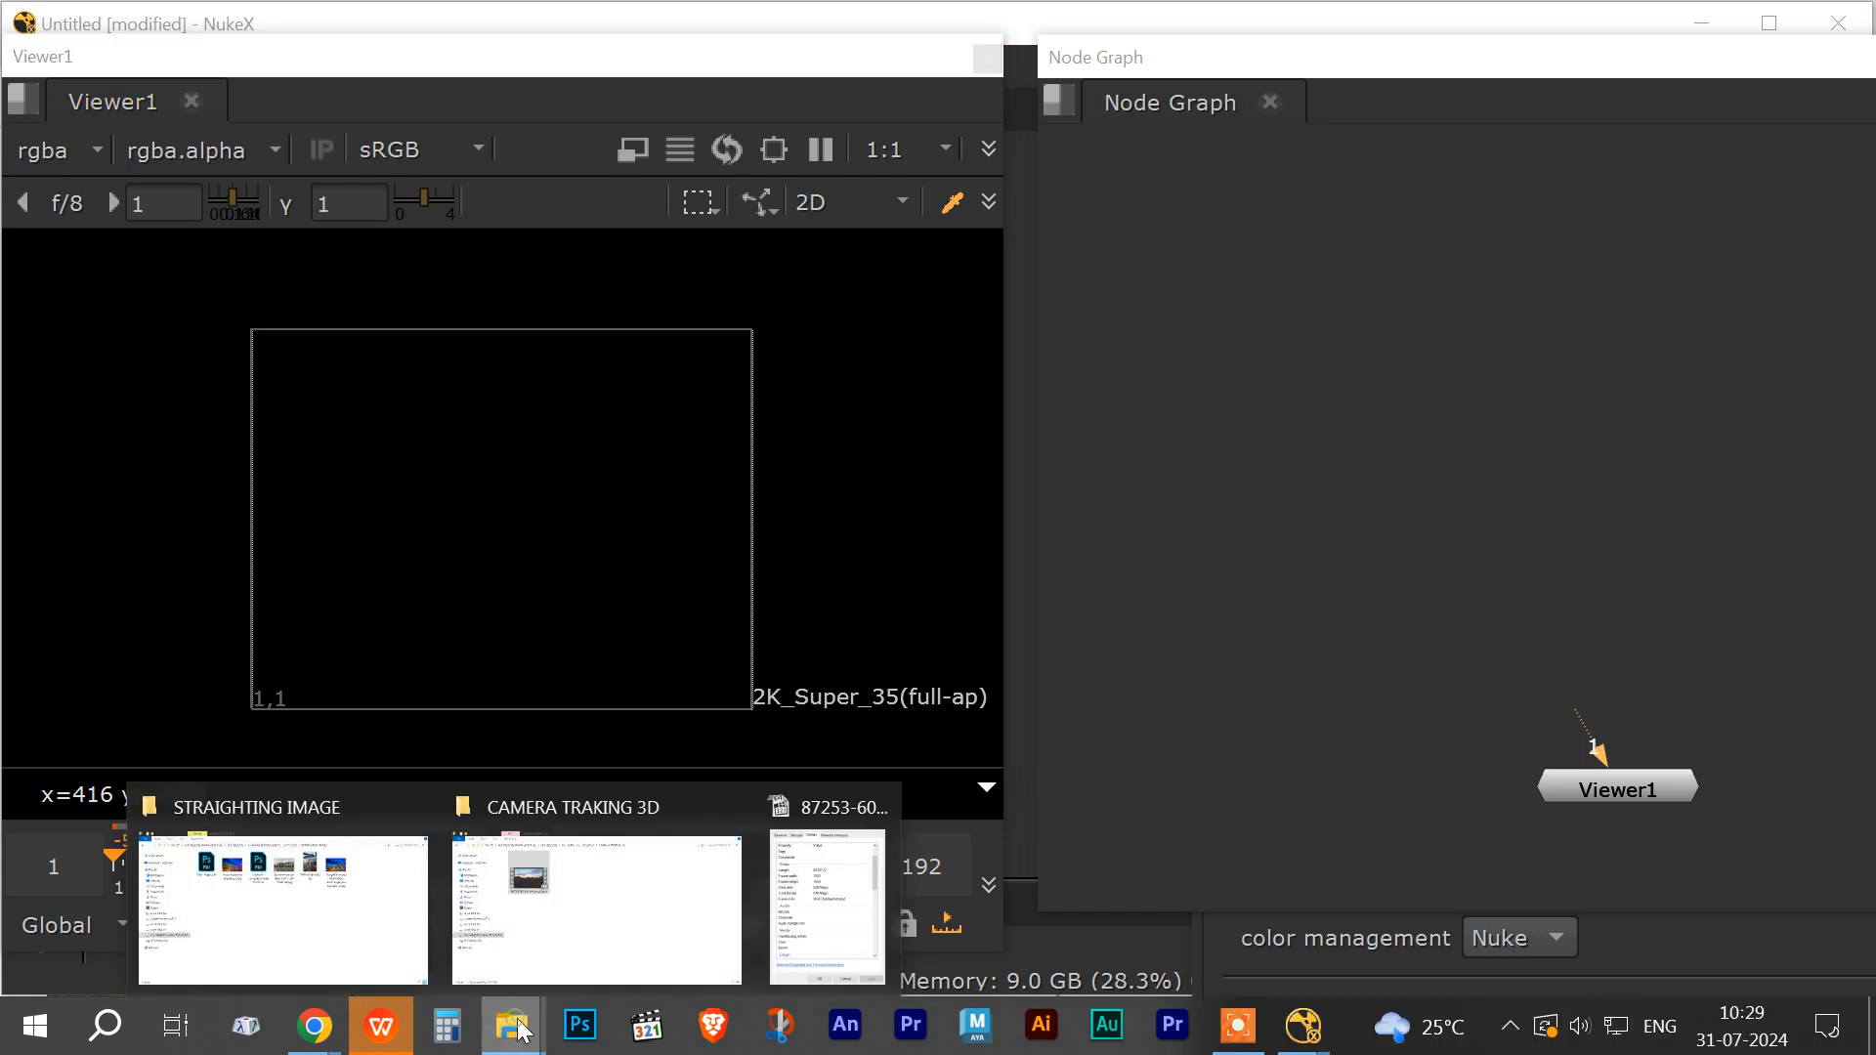
pyautogui.click(544, 810)
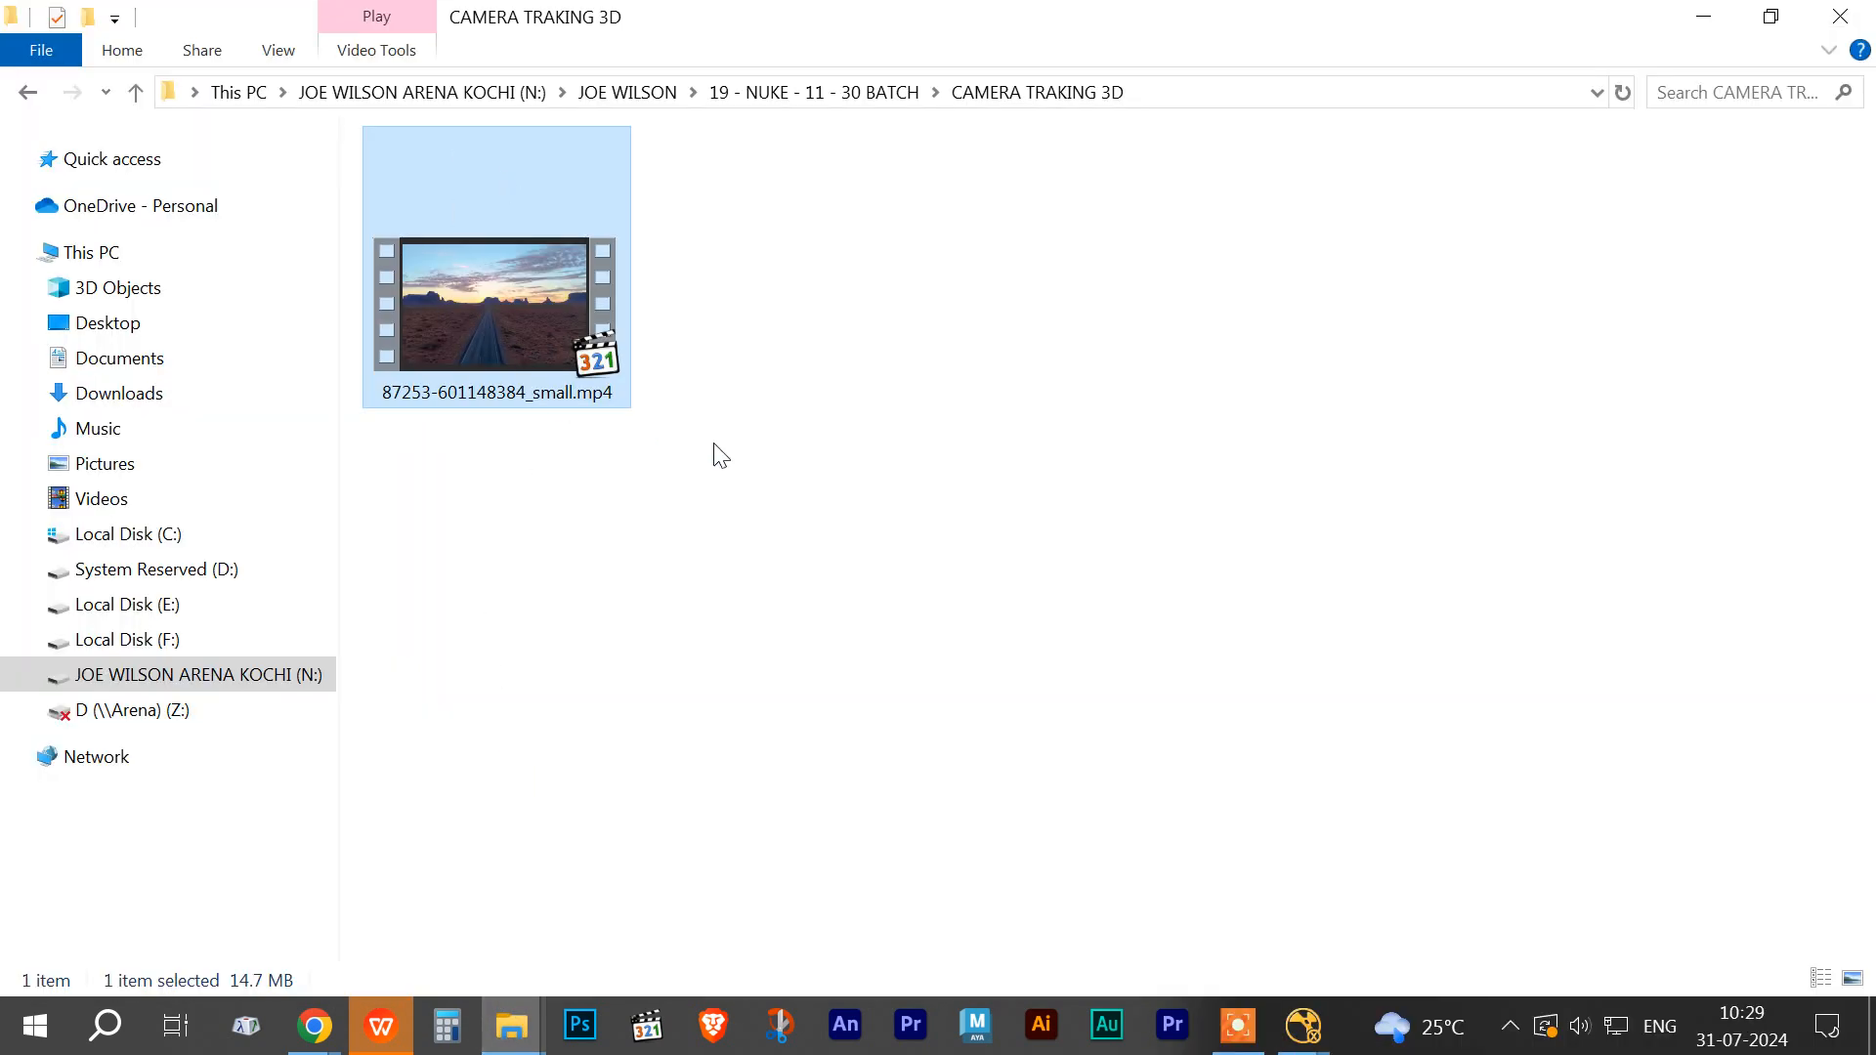
pyautogui.doubleClick(524, 358)
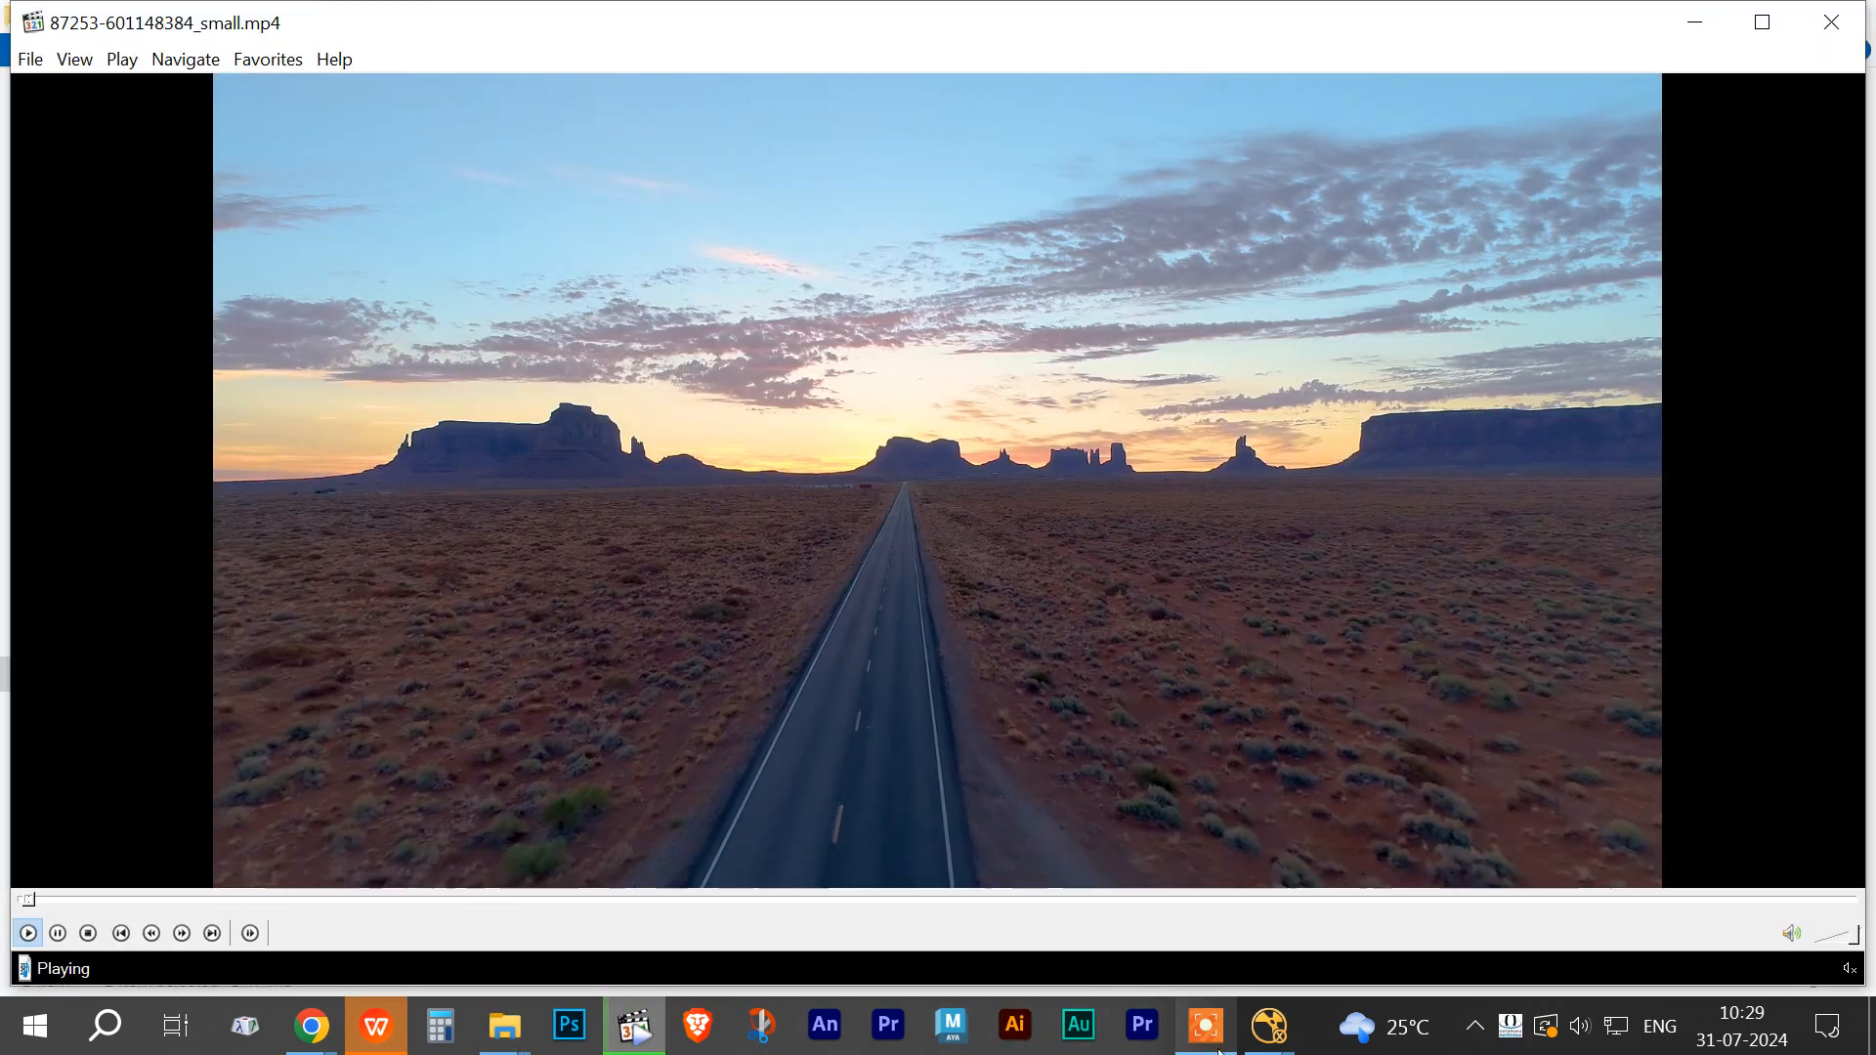
pyautogui.click(1217, 1028)
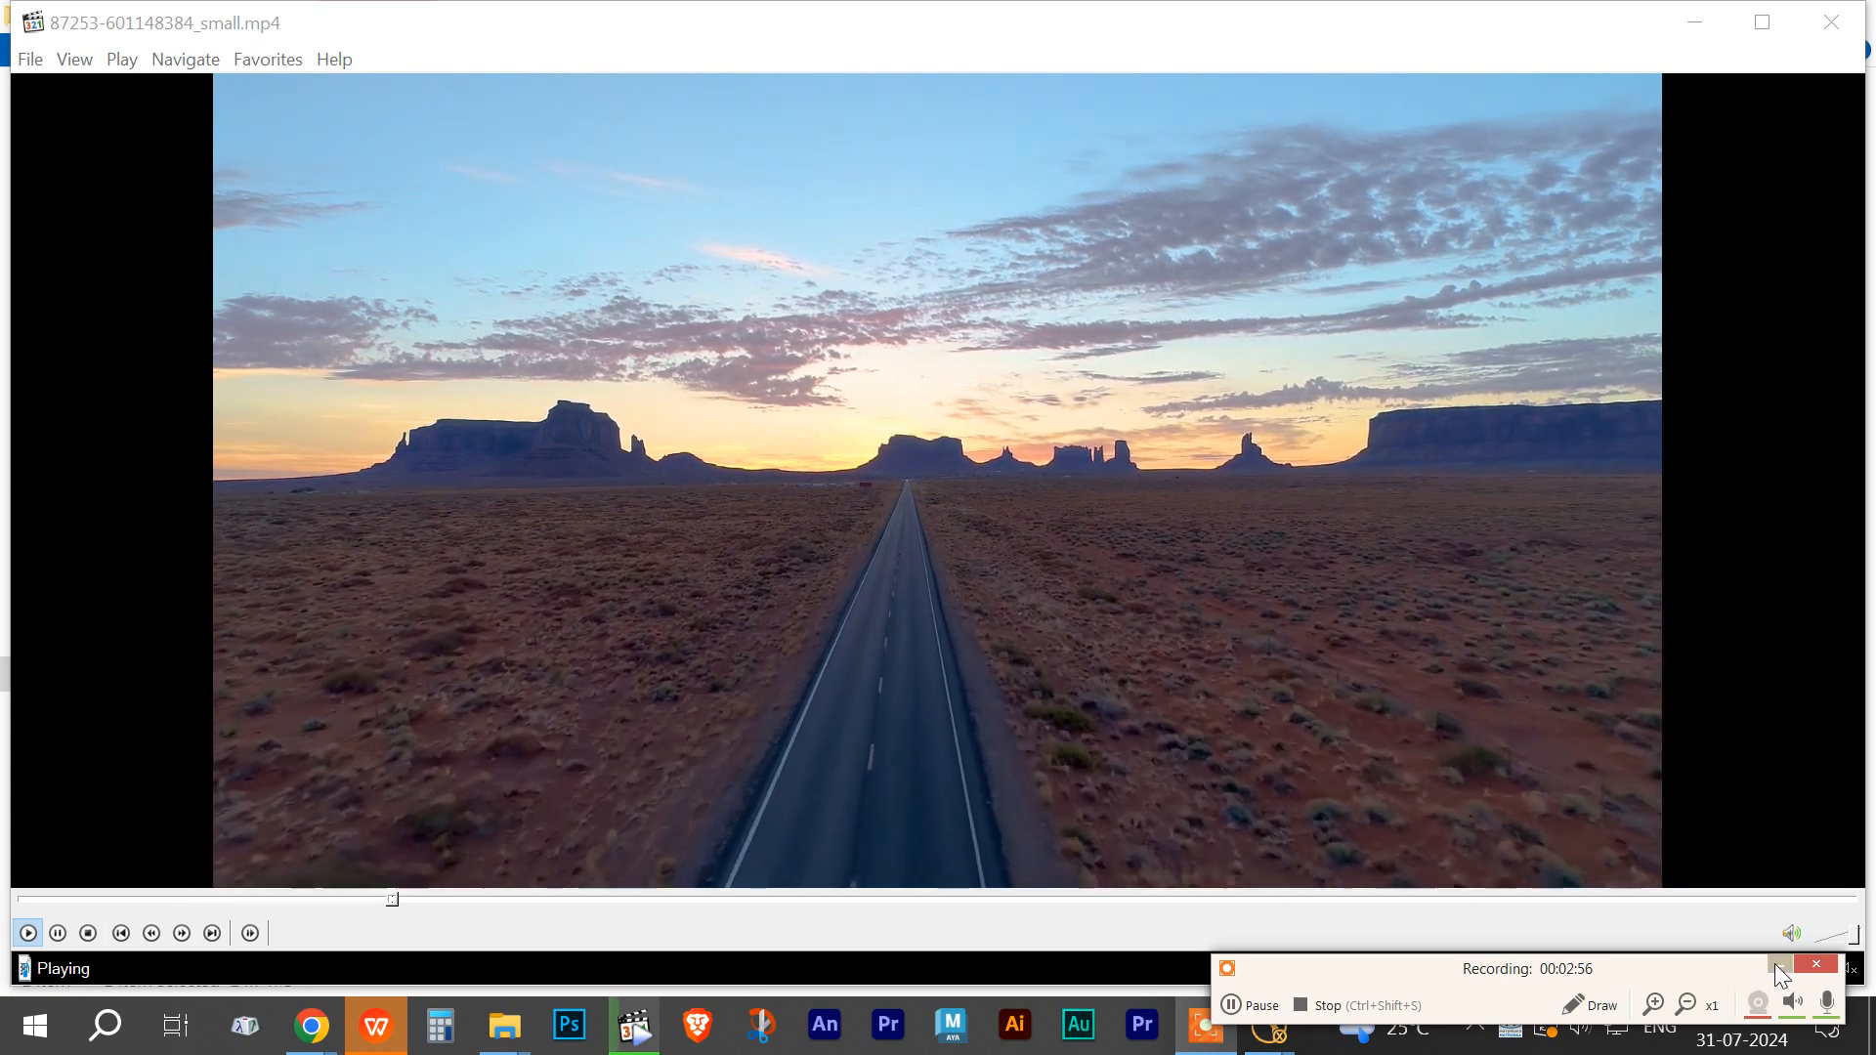
pyautogui.click(1780, 967)
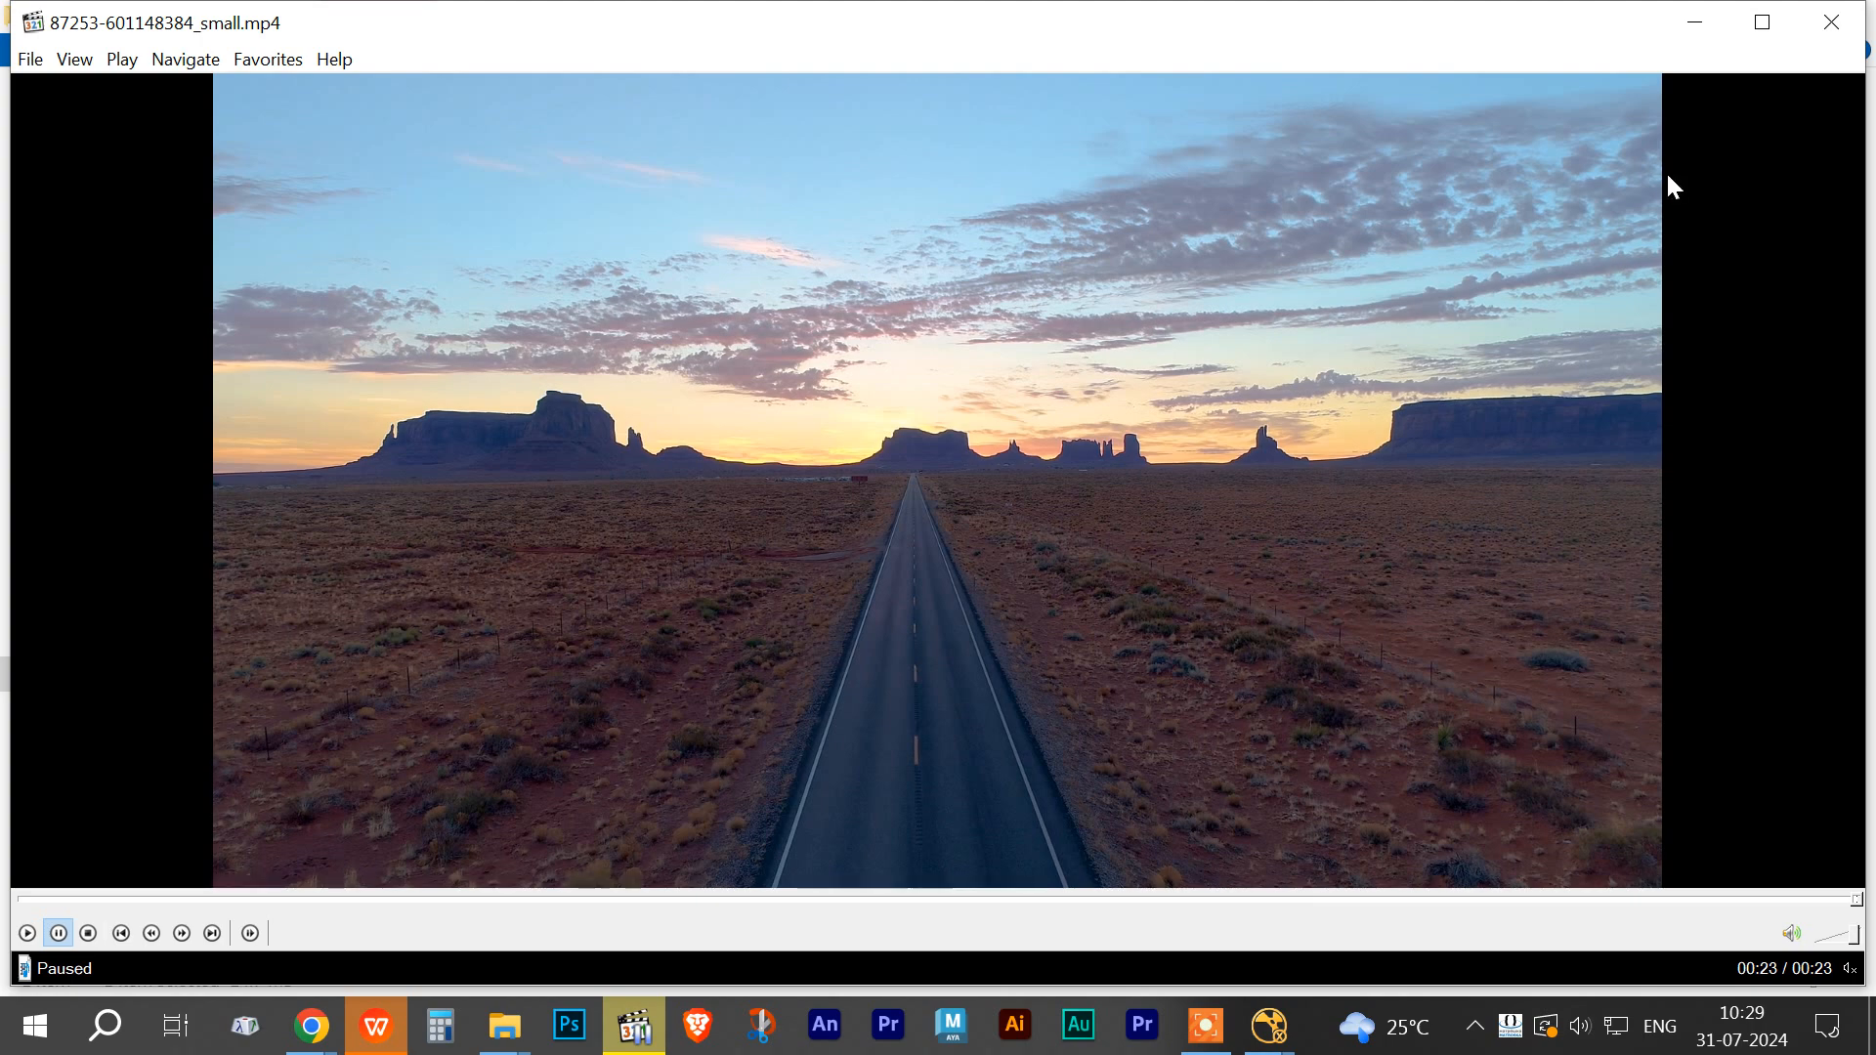
pyautogui.click(1825, 32)
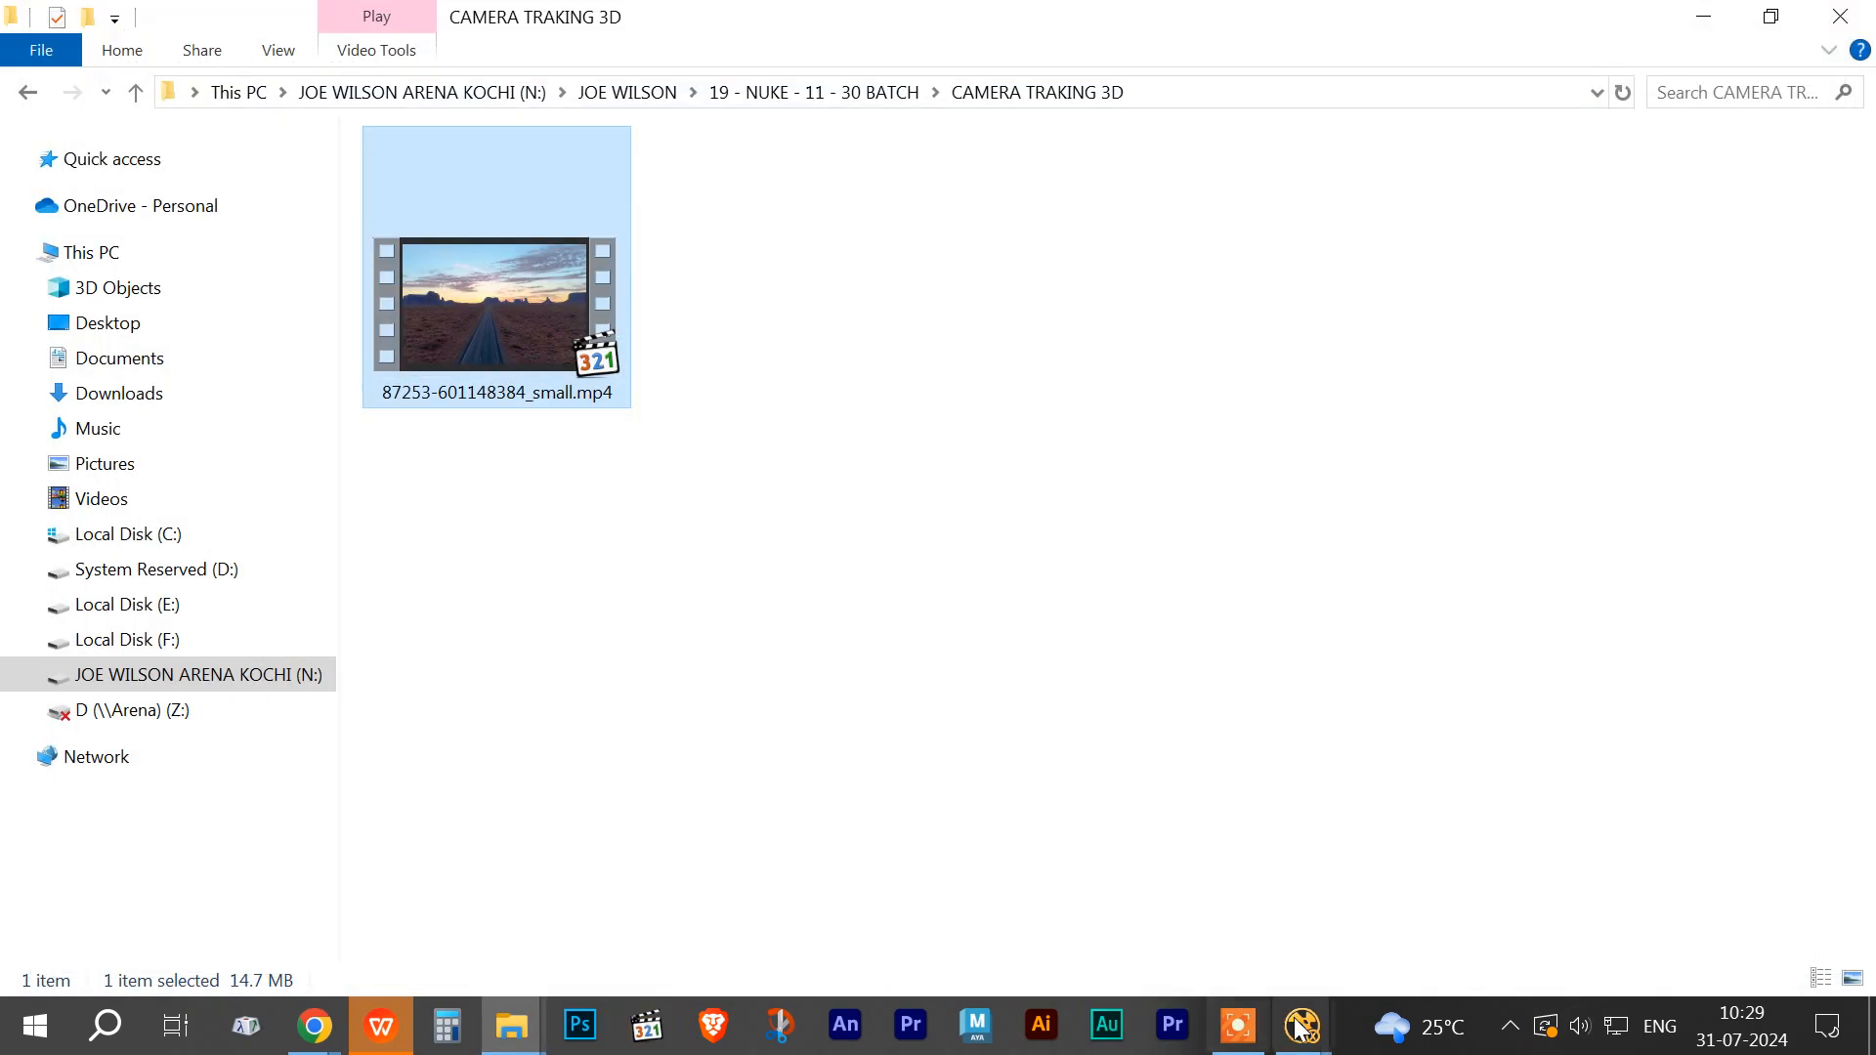
pyautogui.moveTo(1303, 1026)
pyautogui.click(1375, 790)
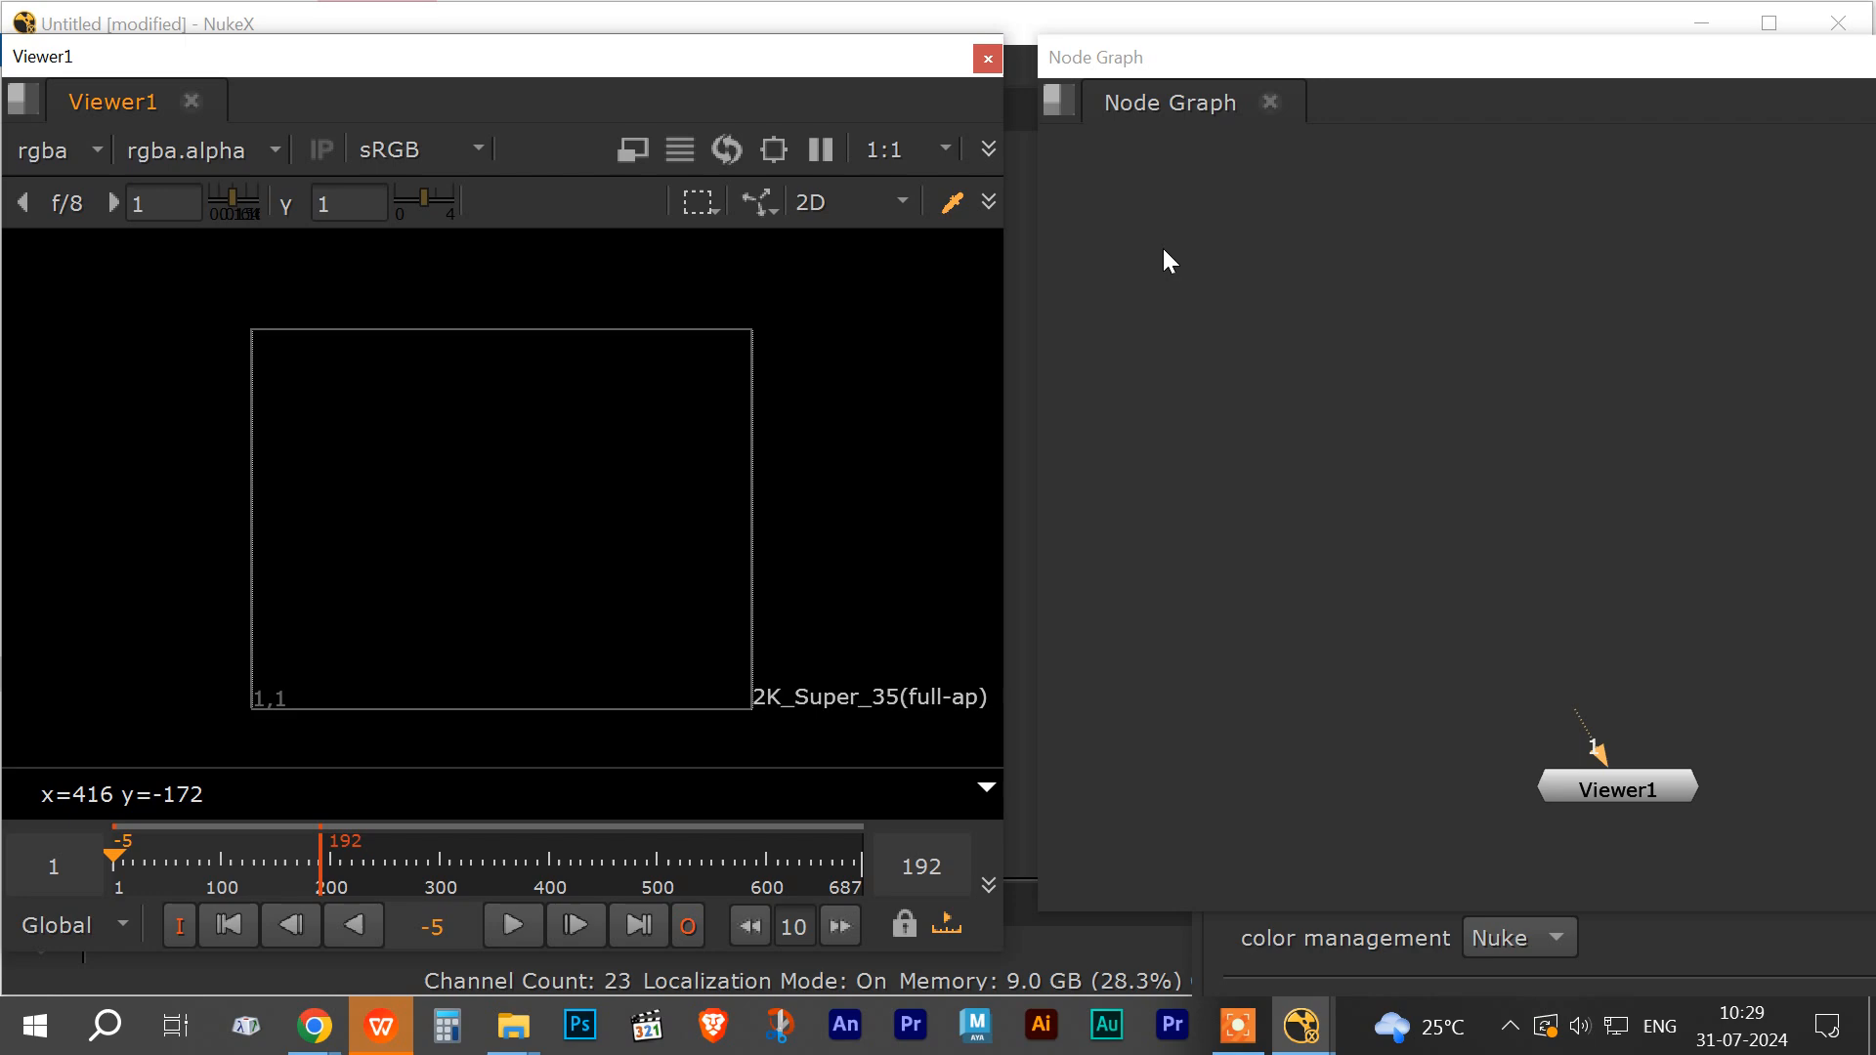
pyautogui.moveTo(1134, 74); pyautogui.dragTo(1081, 72)
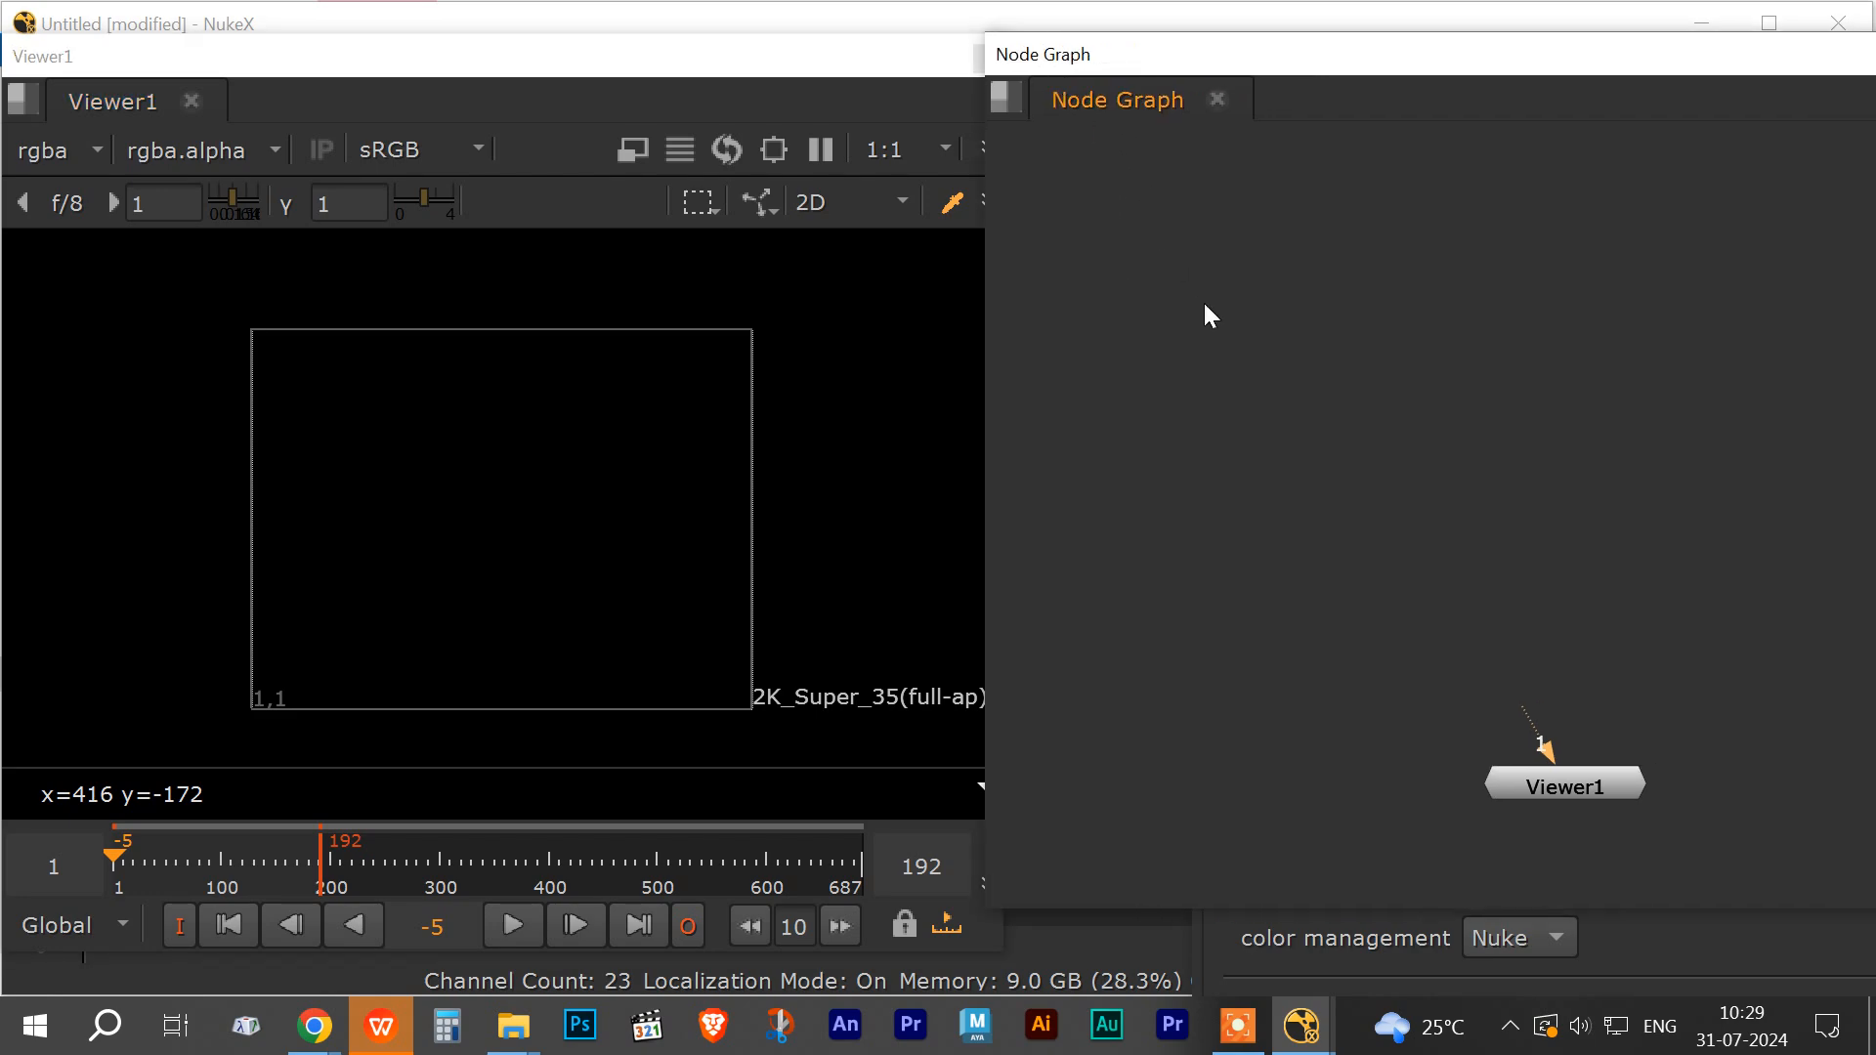
pyautogui.press('r')
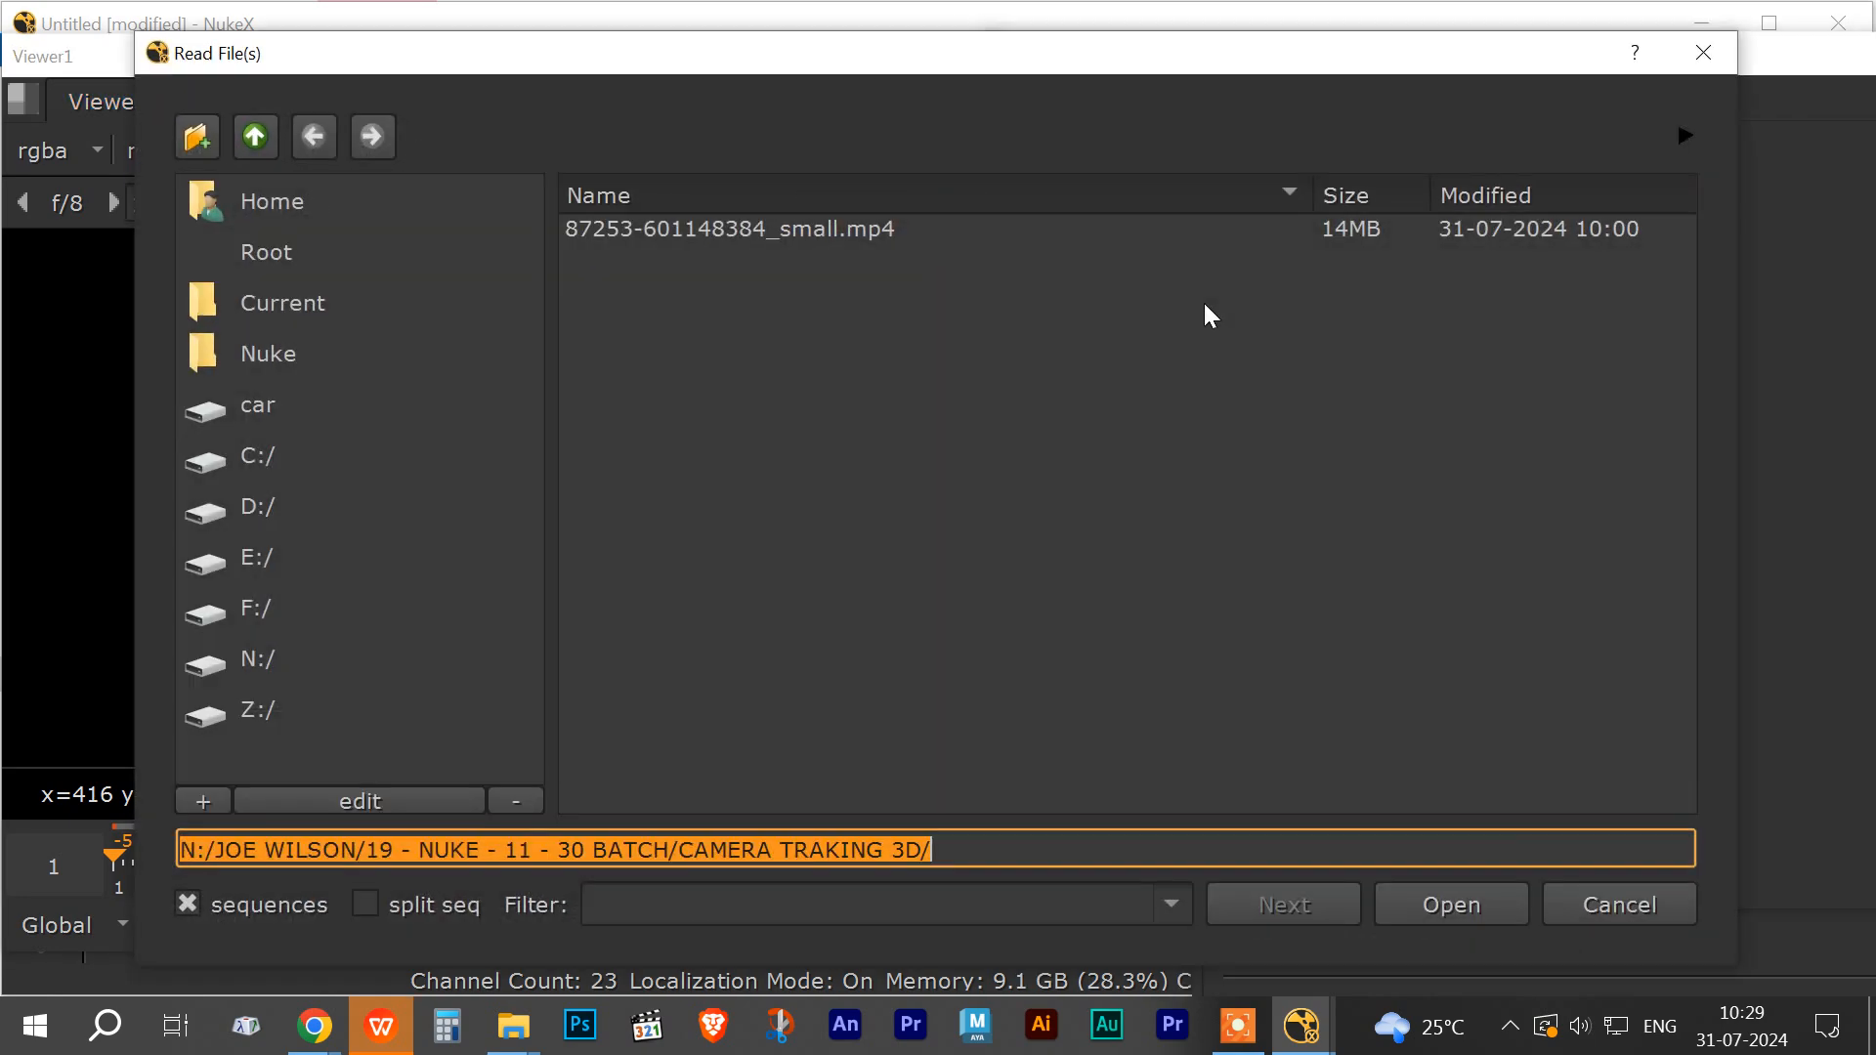
pyautogui.click(690, 231)
pyautogui.click(1435, 899)
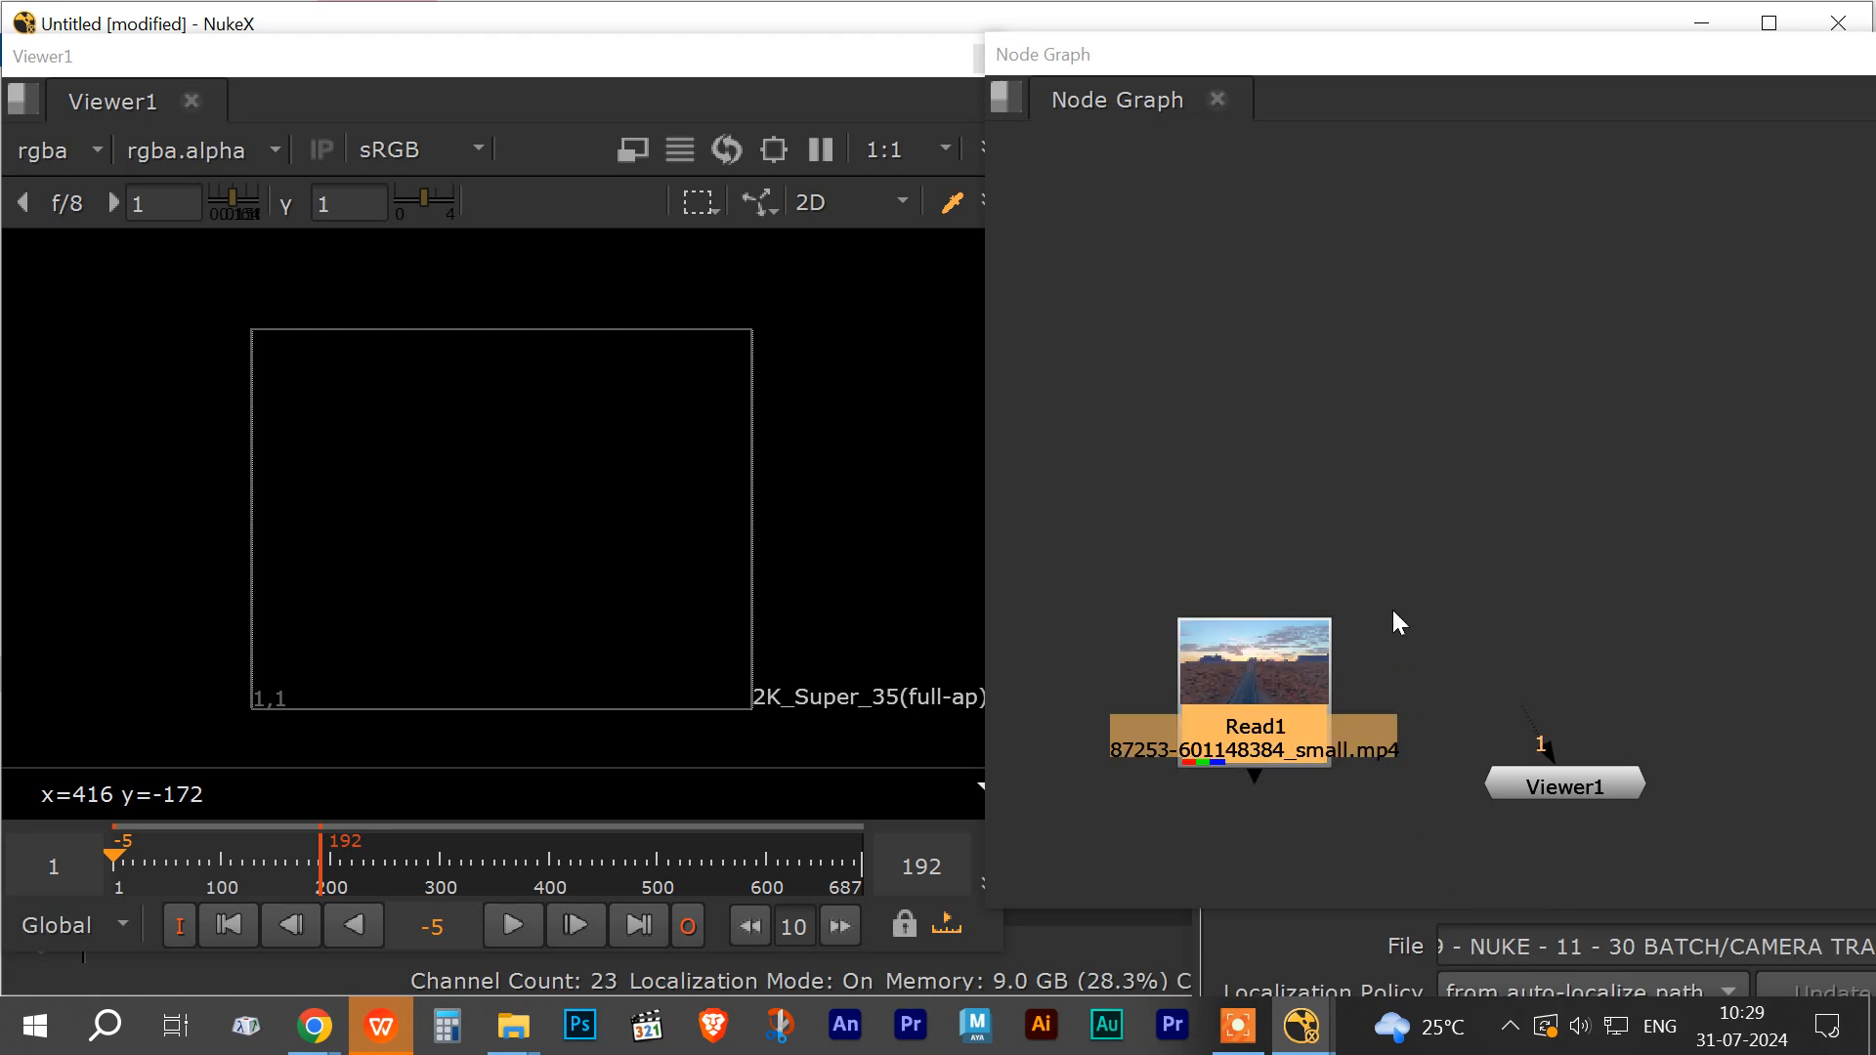
# Step: Arrange Read1 and Viewer1 in the node graph, connect Read1 to the viewer, and reposition the Node Graph panel
pyautogui.moveTo(1259, 641); pyautogui.dragTo(1194, 397)
pyautogui.moveTo(1582, 779); pyautogui.dragTo(1526, 798)
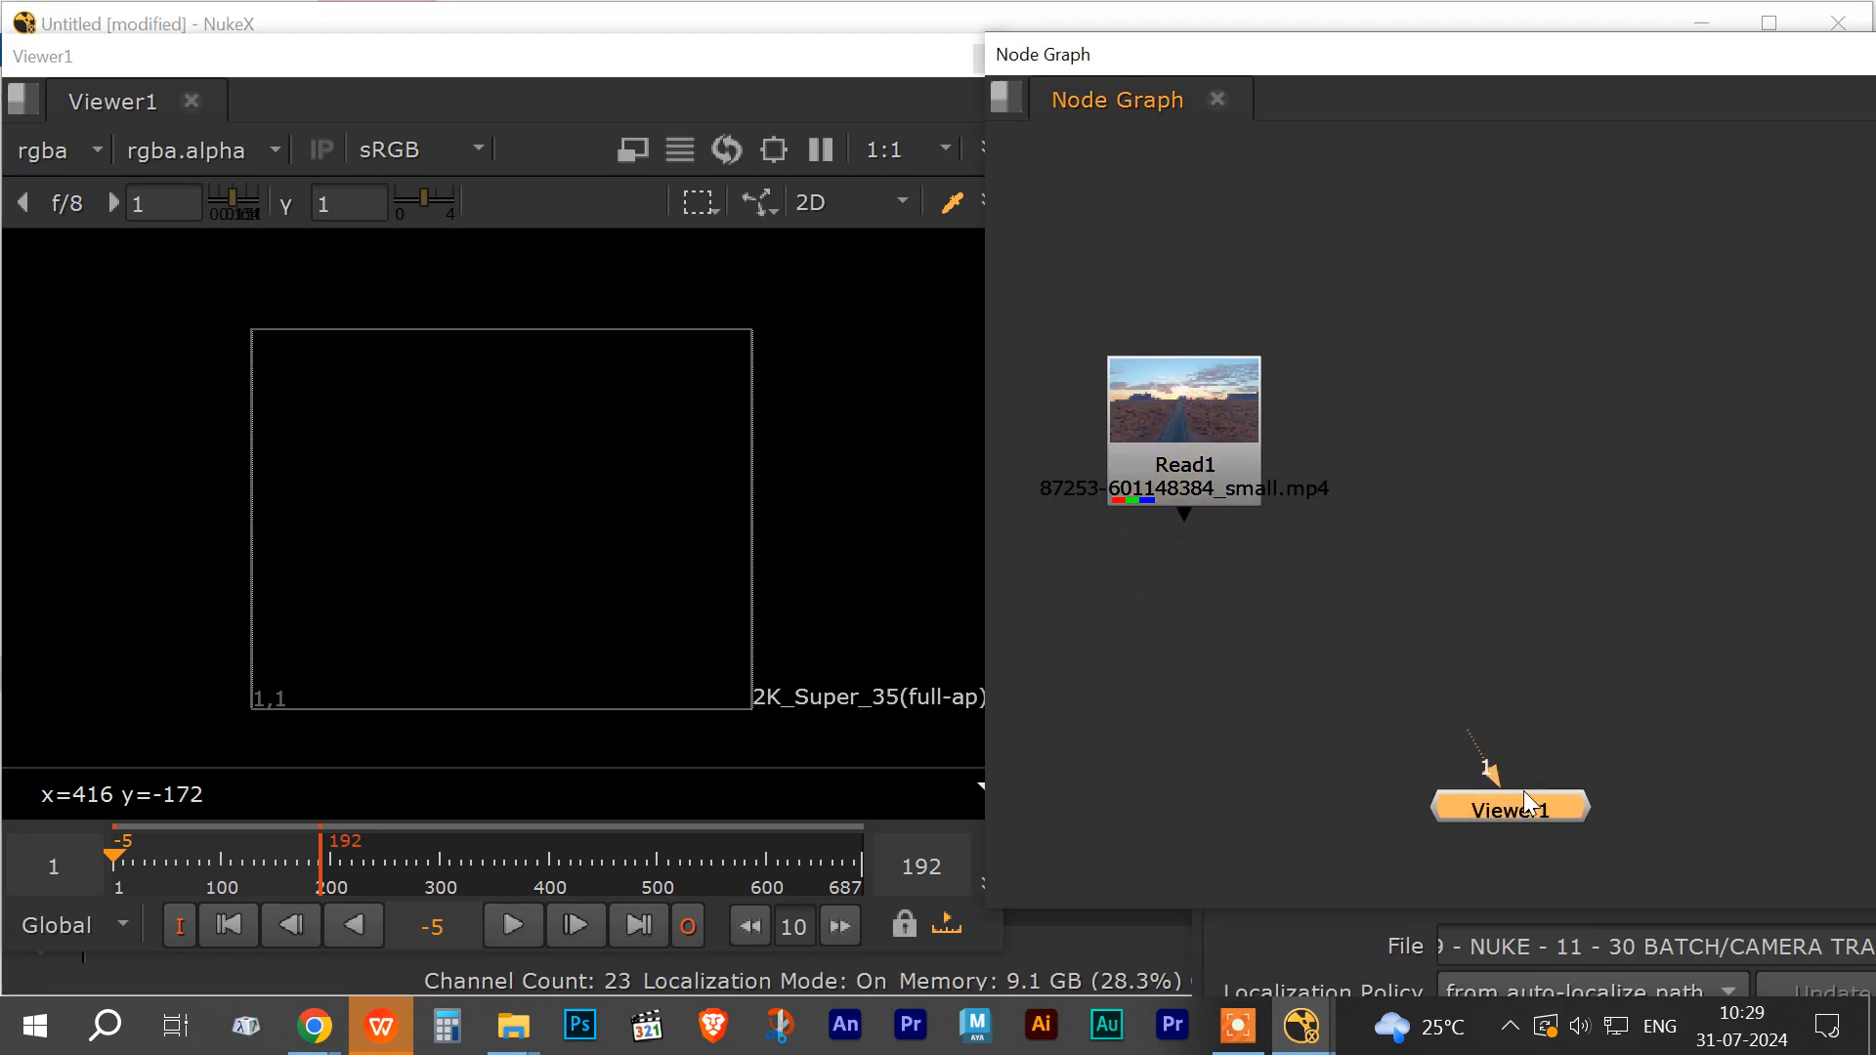
pyautogui.click(1175, 430)
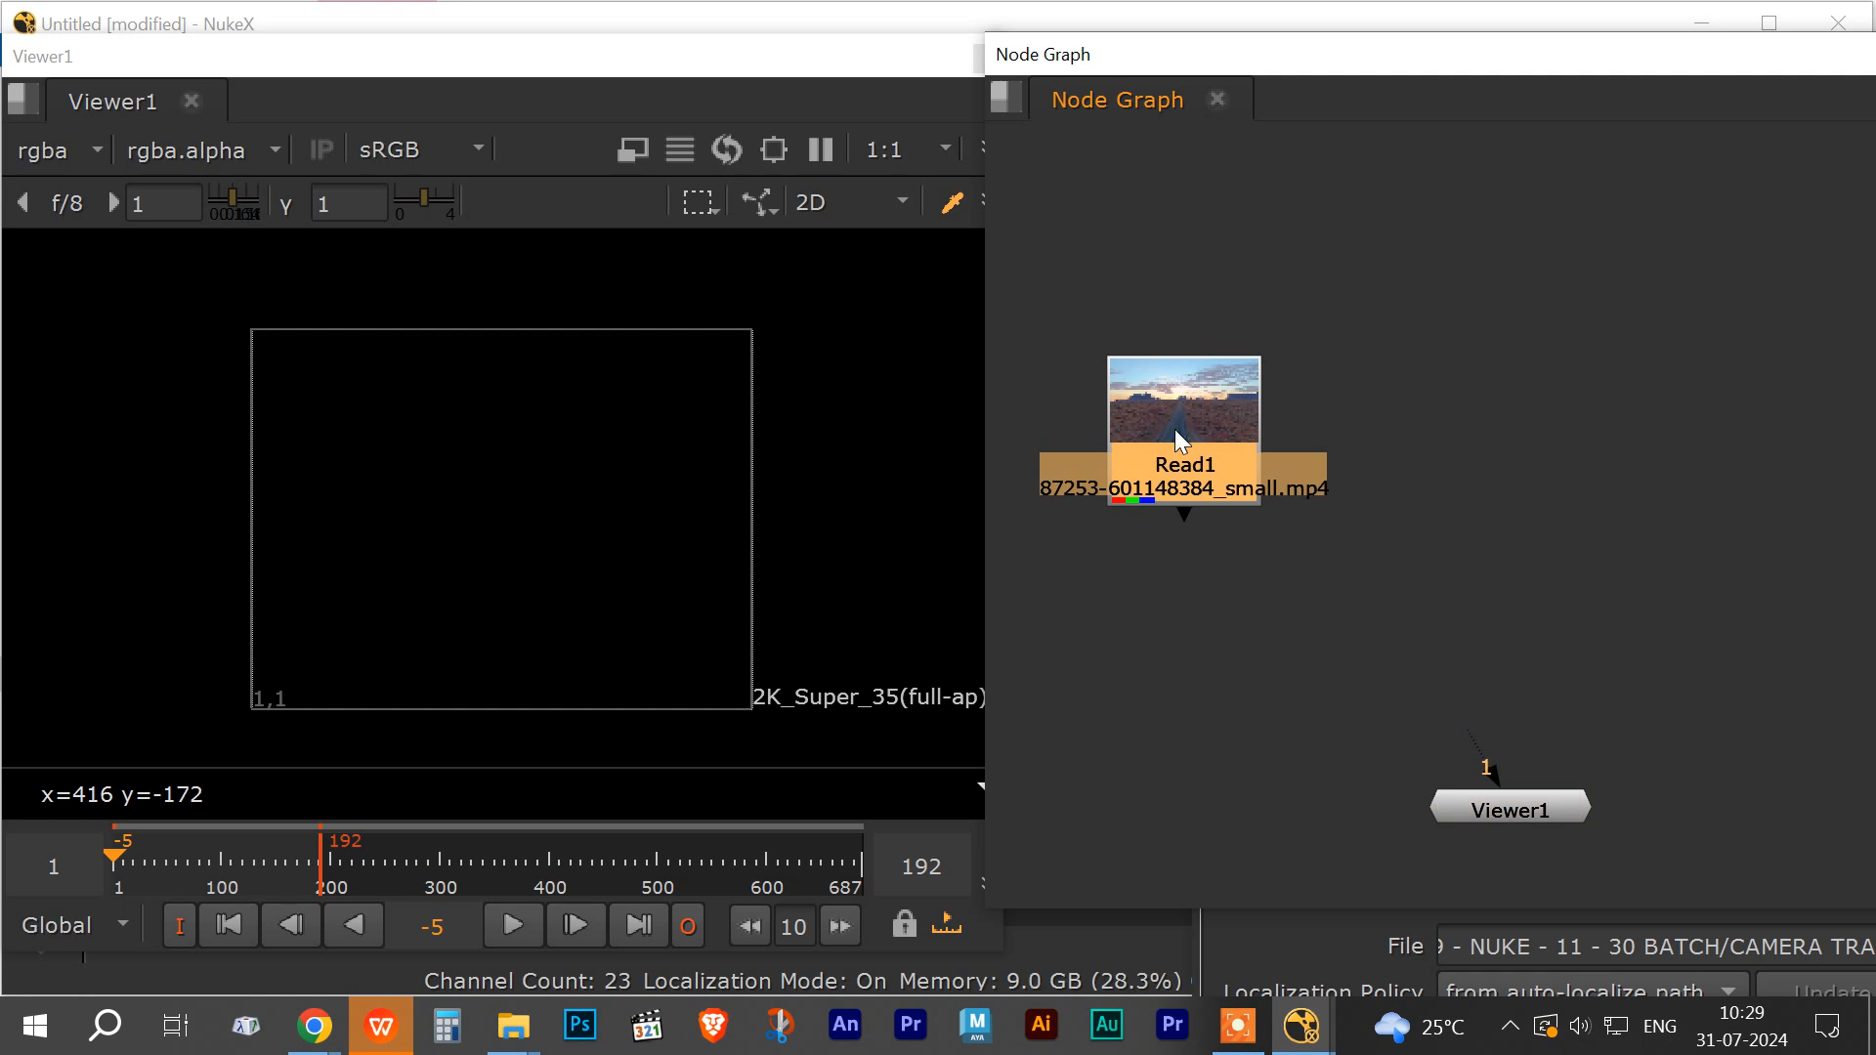
pyautogui.press('1')
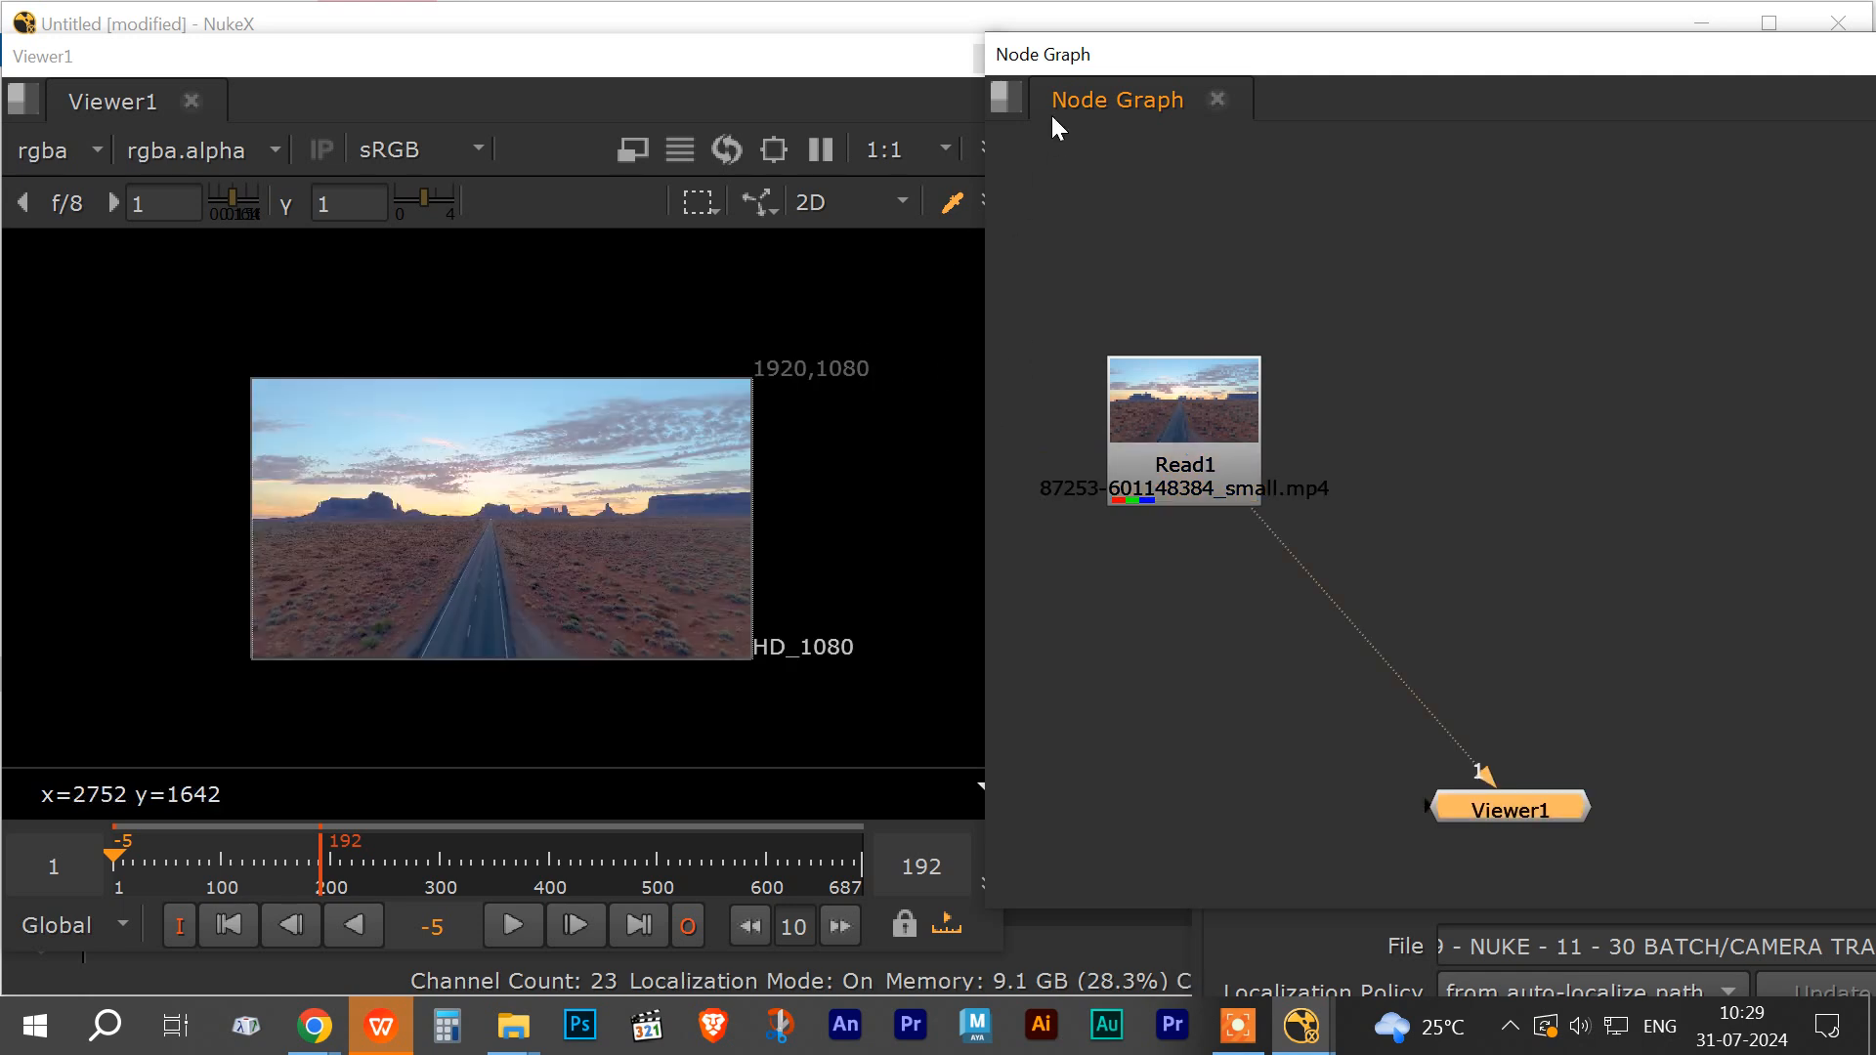
pyautogui.moveTo(1052, 54); pyautogui.dragTo(1152, 495)
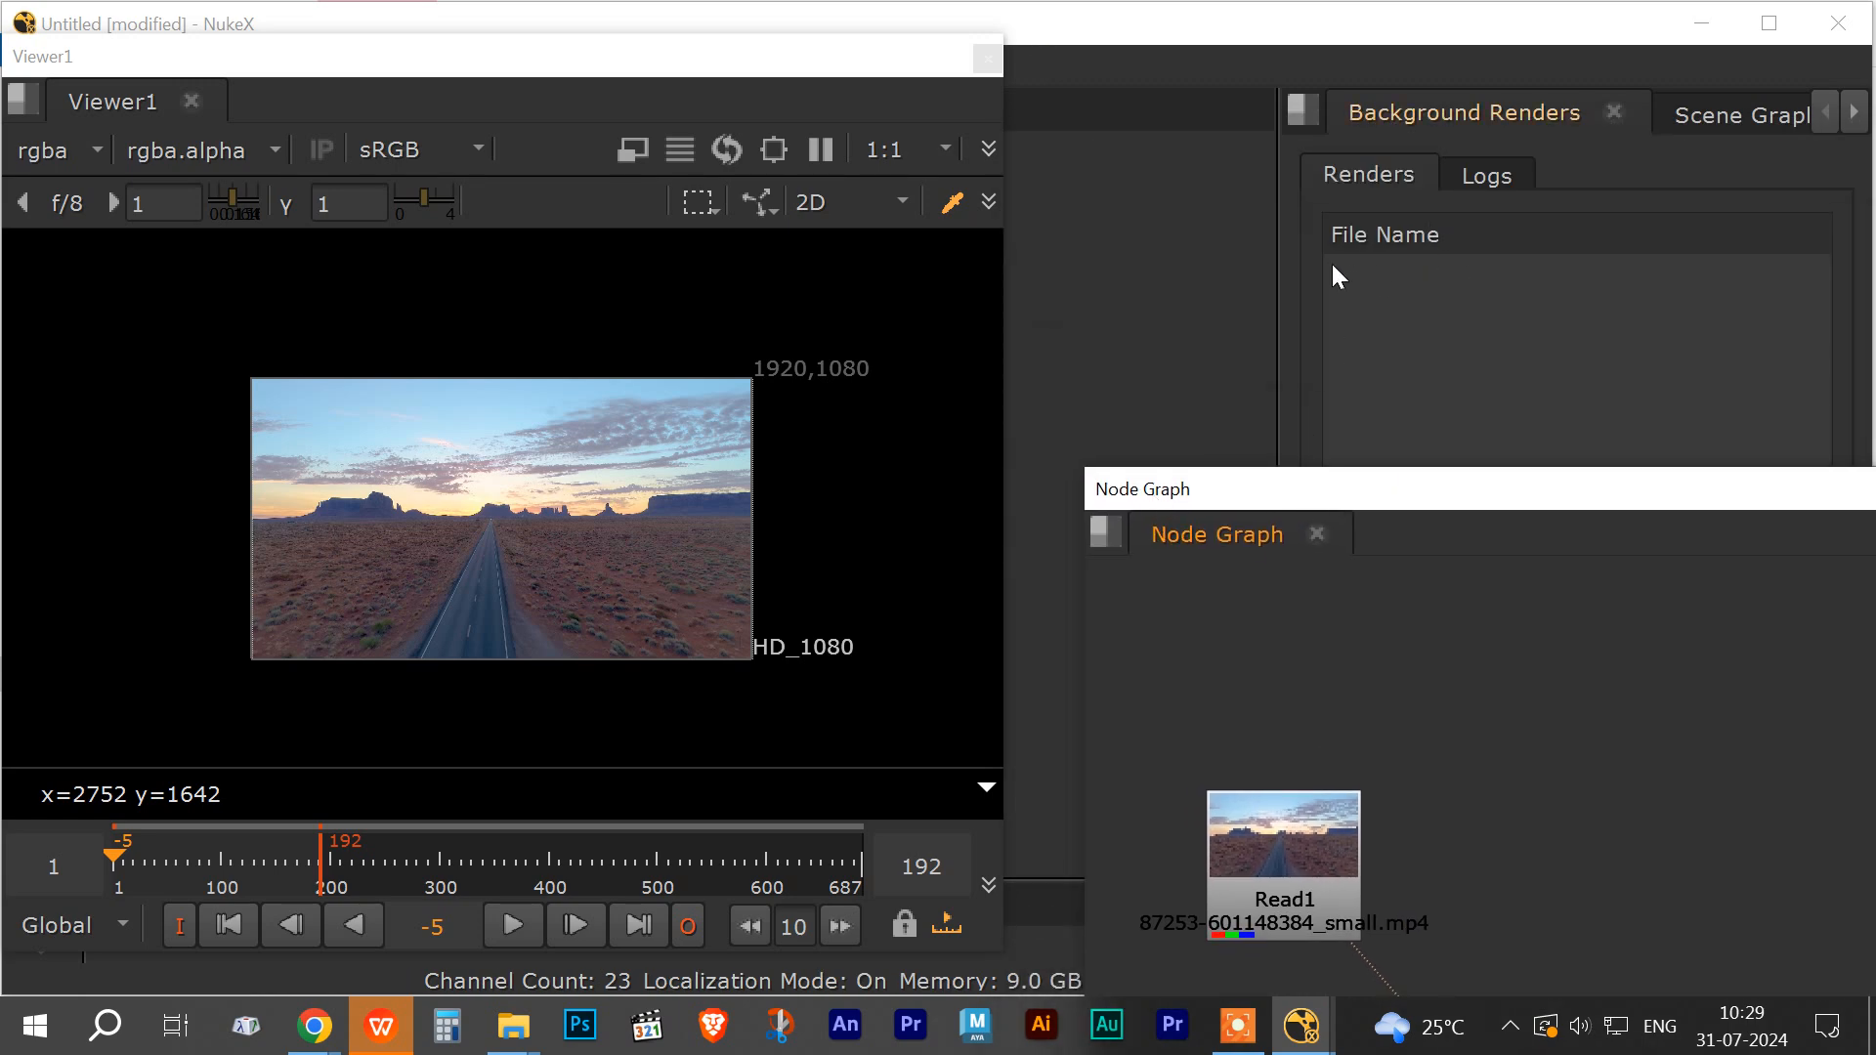
# Step: Select Read1 and move the Node Graph and Properties panels to new positions on screen
pyautogui.click(1274, 843)
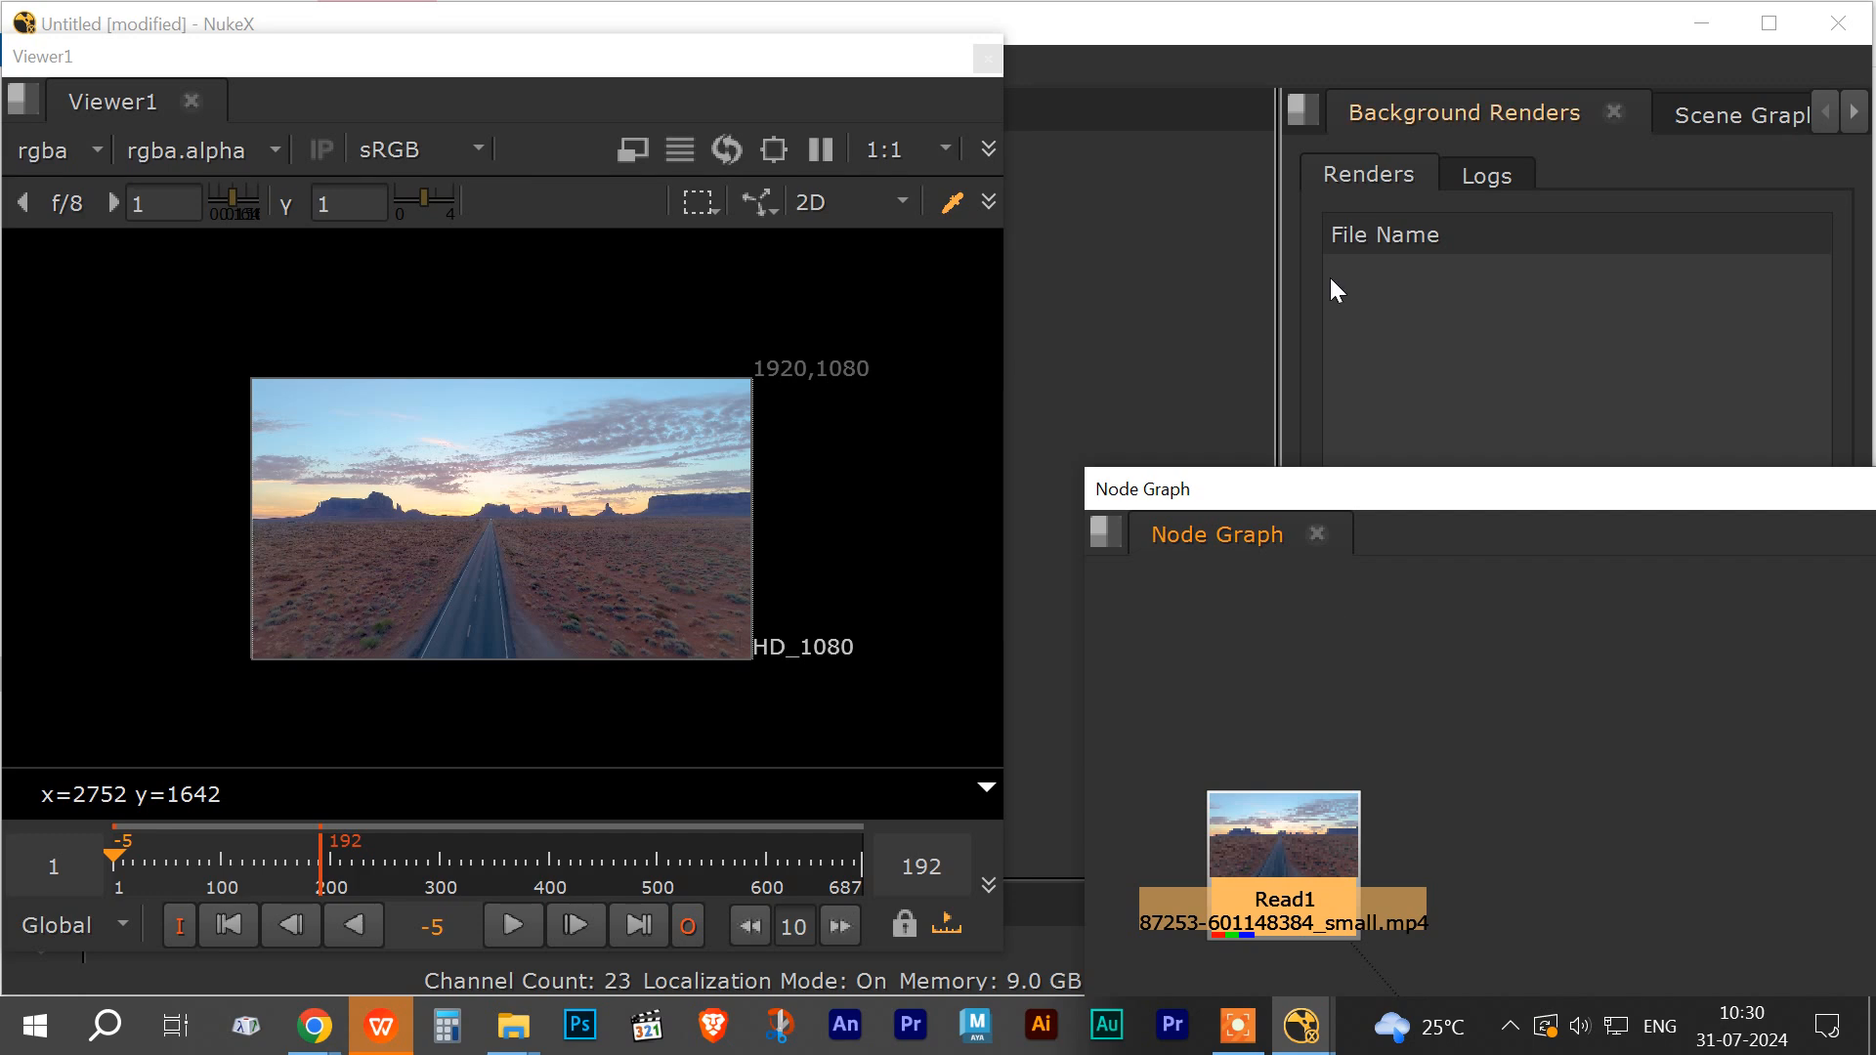
pyautogui.moveTo(1294, 489); pyautogui.dragTo(332, 18)
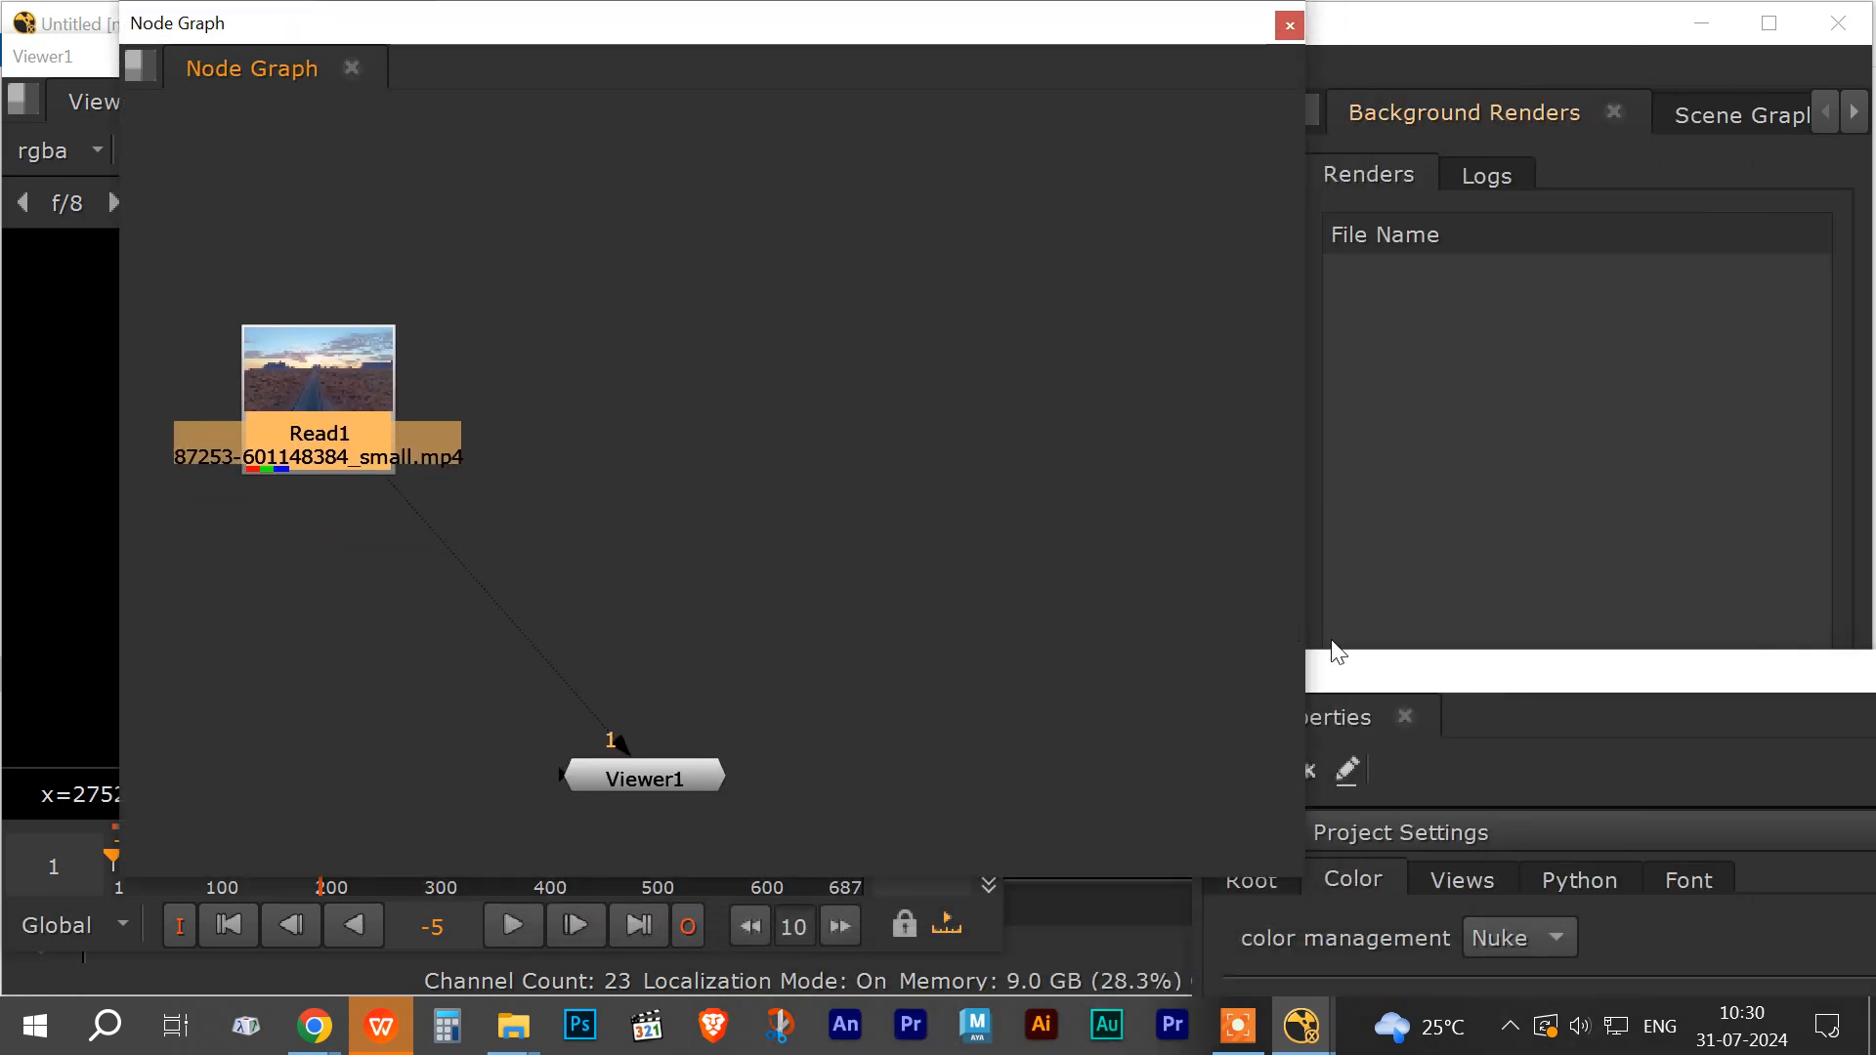
pyautogui.moveTo(1328, 658); pyautogui.dragTo(1053, 60)
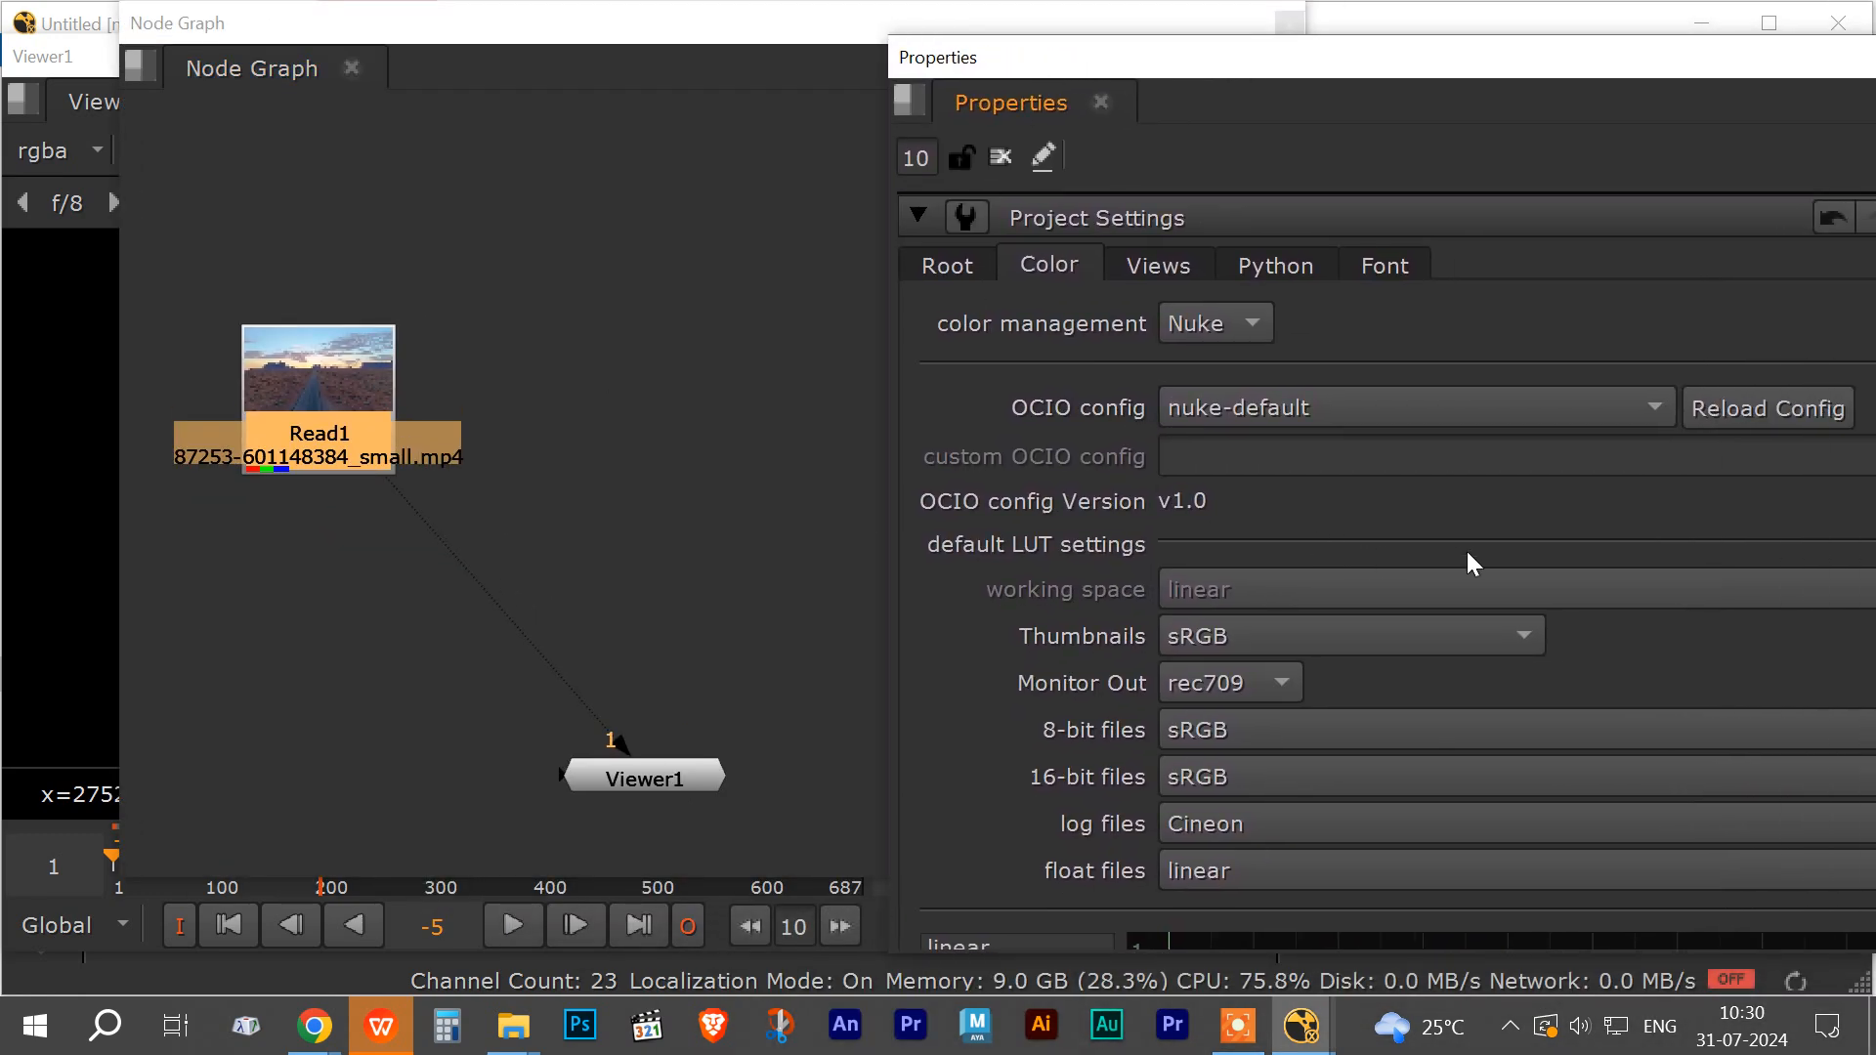
# Step: Examine the Root and Color tabs of the Project Settings in an enlarged Properties panel
pyautogui.click(950, 267)
pyautogui.click(1036, 268)
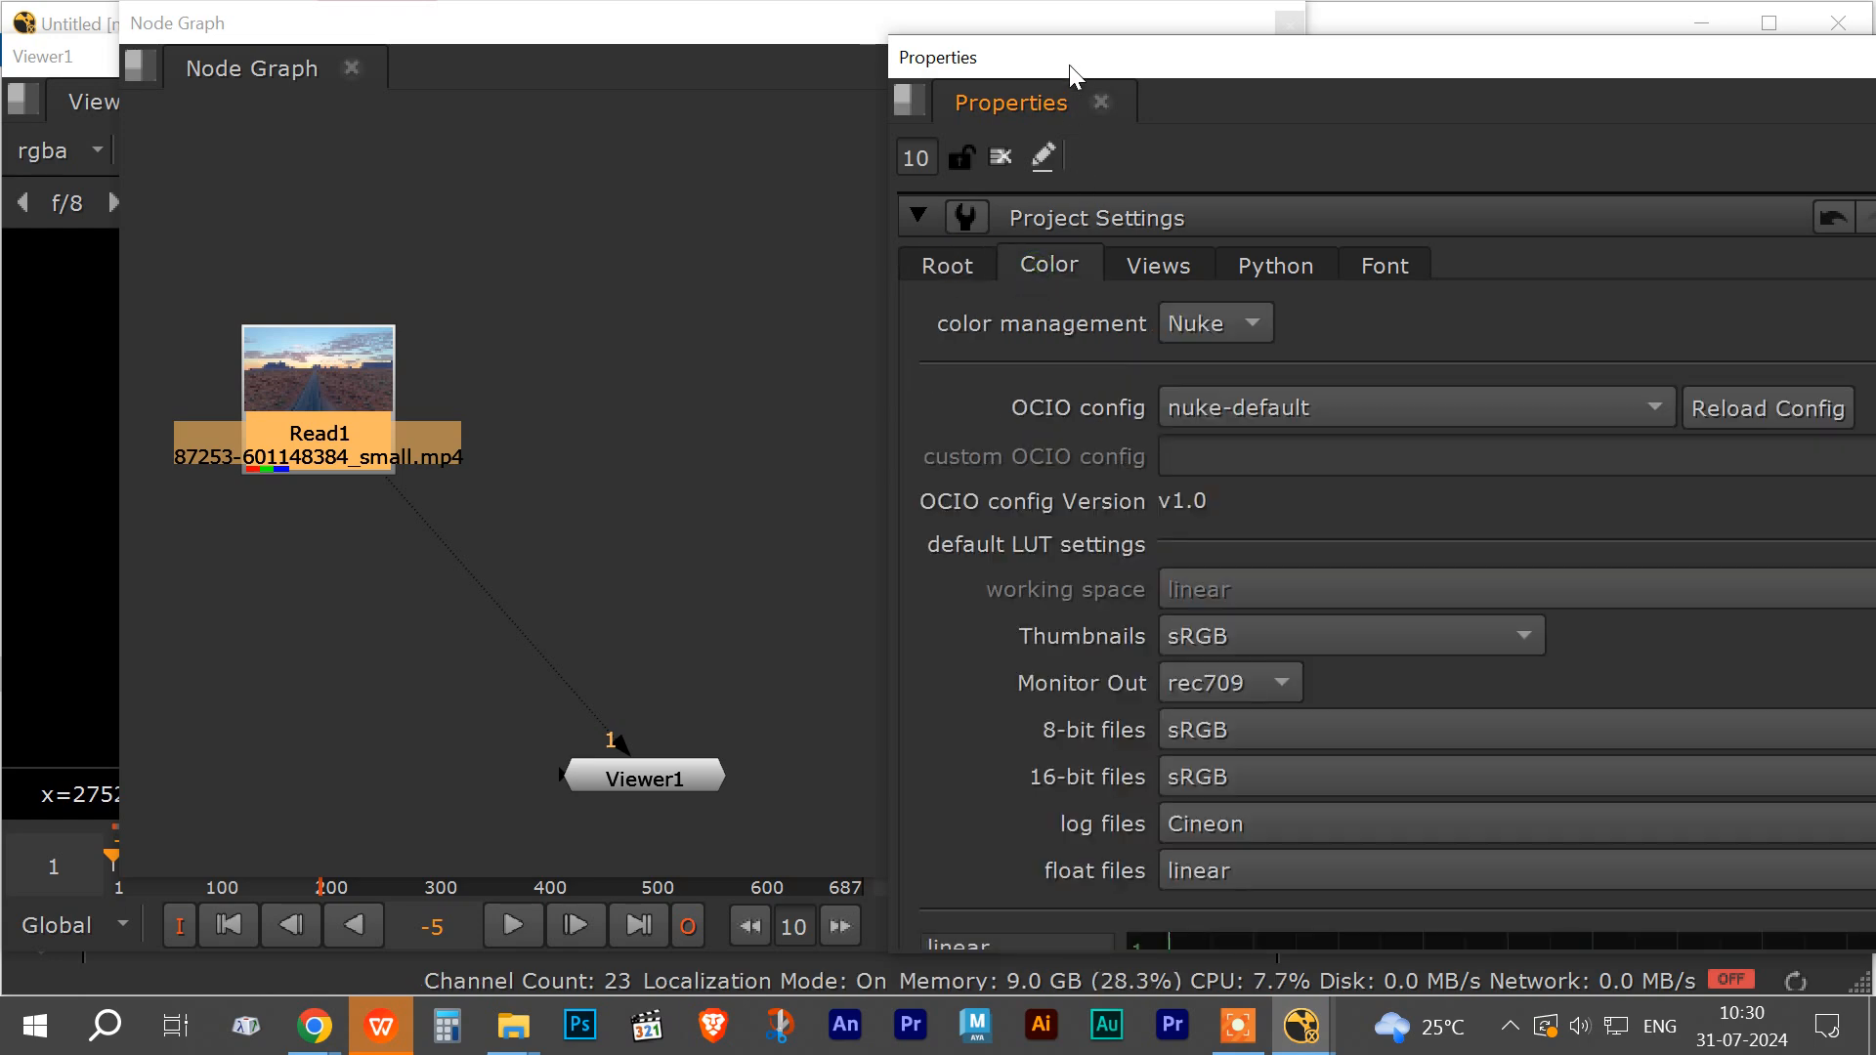
pyautogui.moveTo(1069, 64); pyautogui.dragTo(1042, 2)
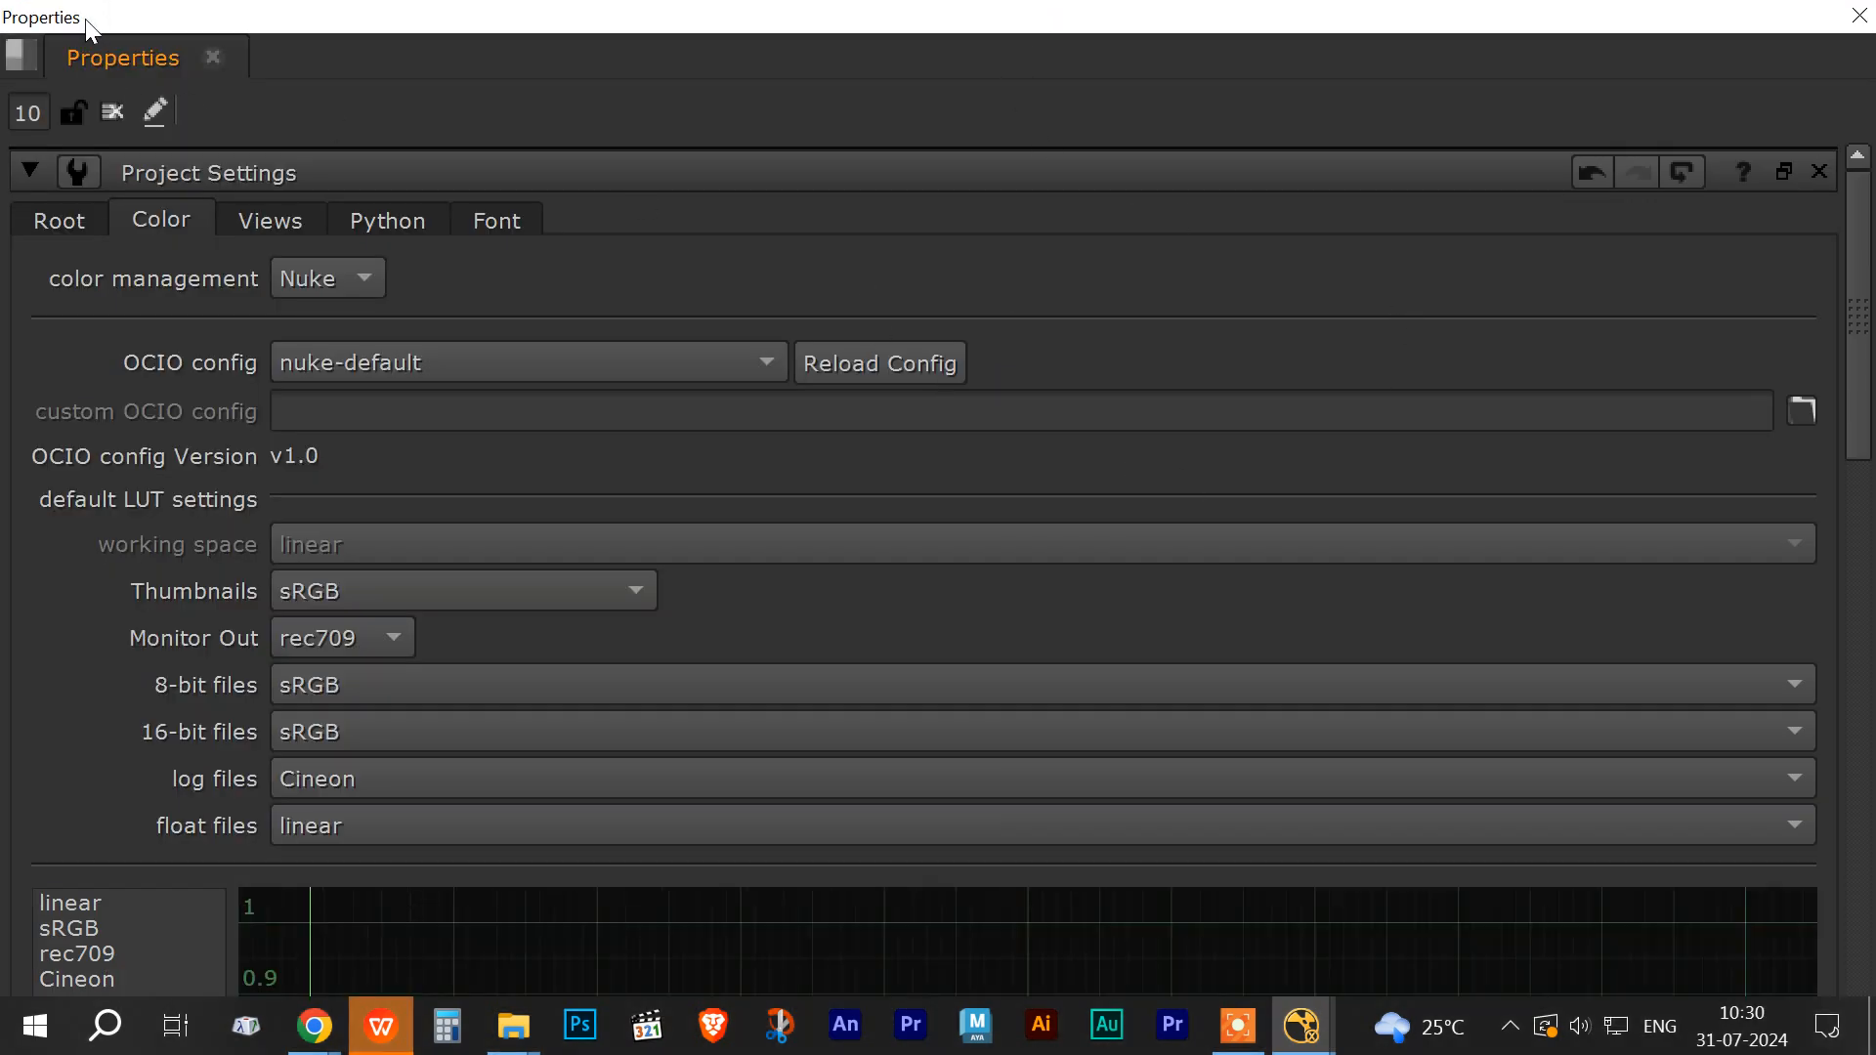
pyautogui.moveTo(85, 20); pyautogui.dragTo(1163, 108)
pyautogui.scroll(-3, 1562, 588)
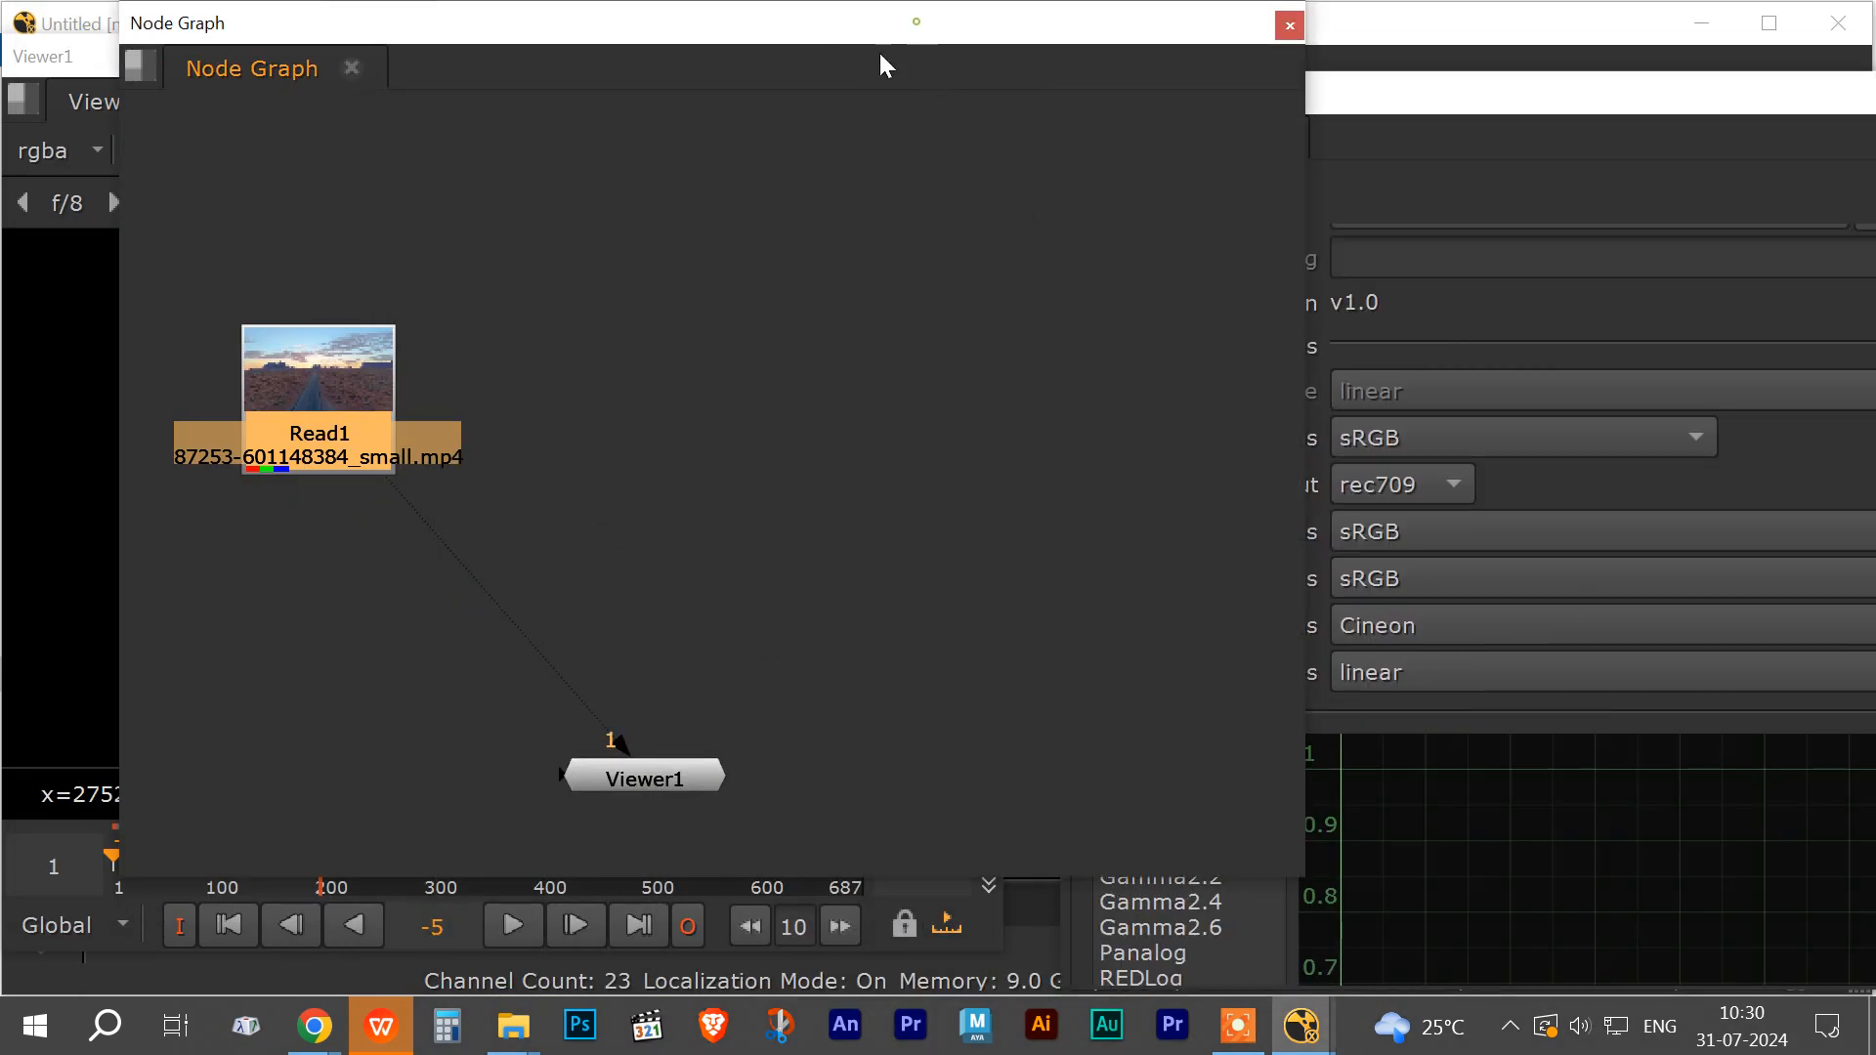
# Step: Reposition the Node Graph panel beside the viewer and deselect all nodes
pyautogui.moveTo(630, 21); pyautogui.dragTo(1269, 69)
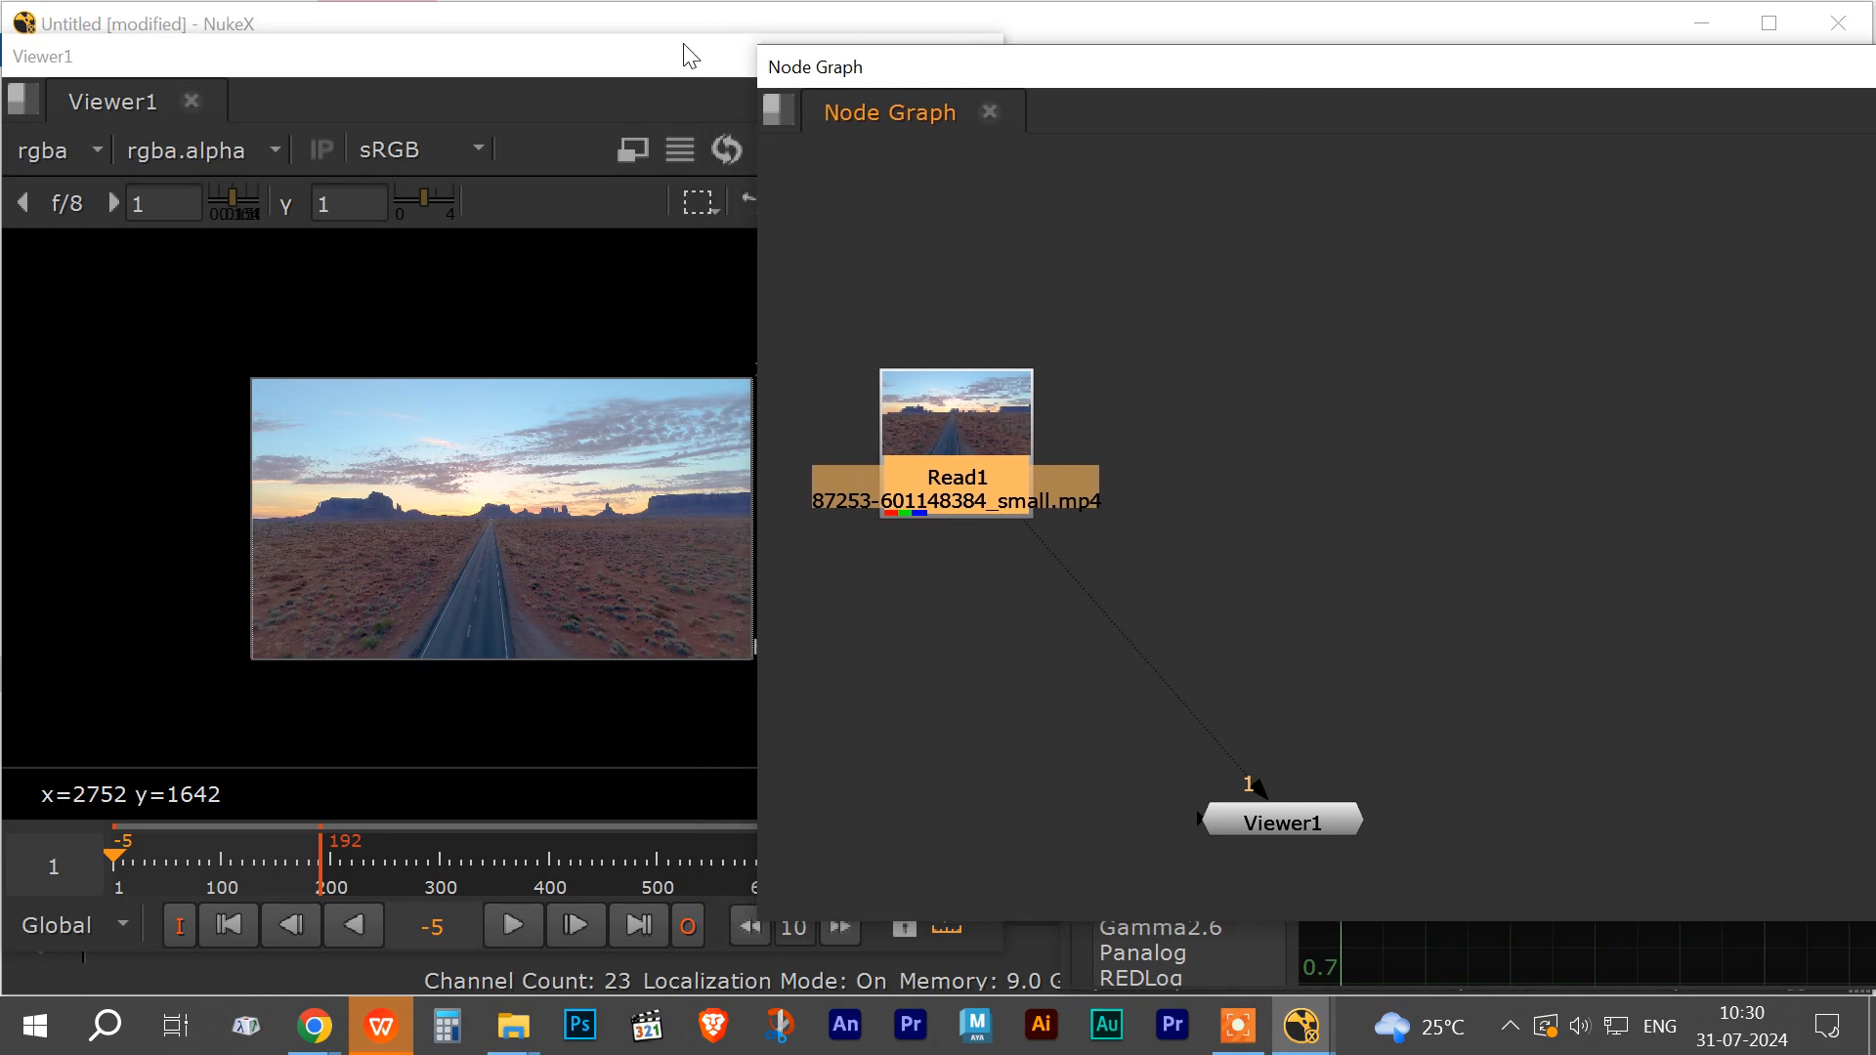
pyautogui.click(717, 66)
pyautogui.moveTo(717, 66); pyautogui.dragTo(696, 55)
pyautogui.click(1088, 92)
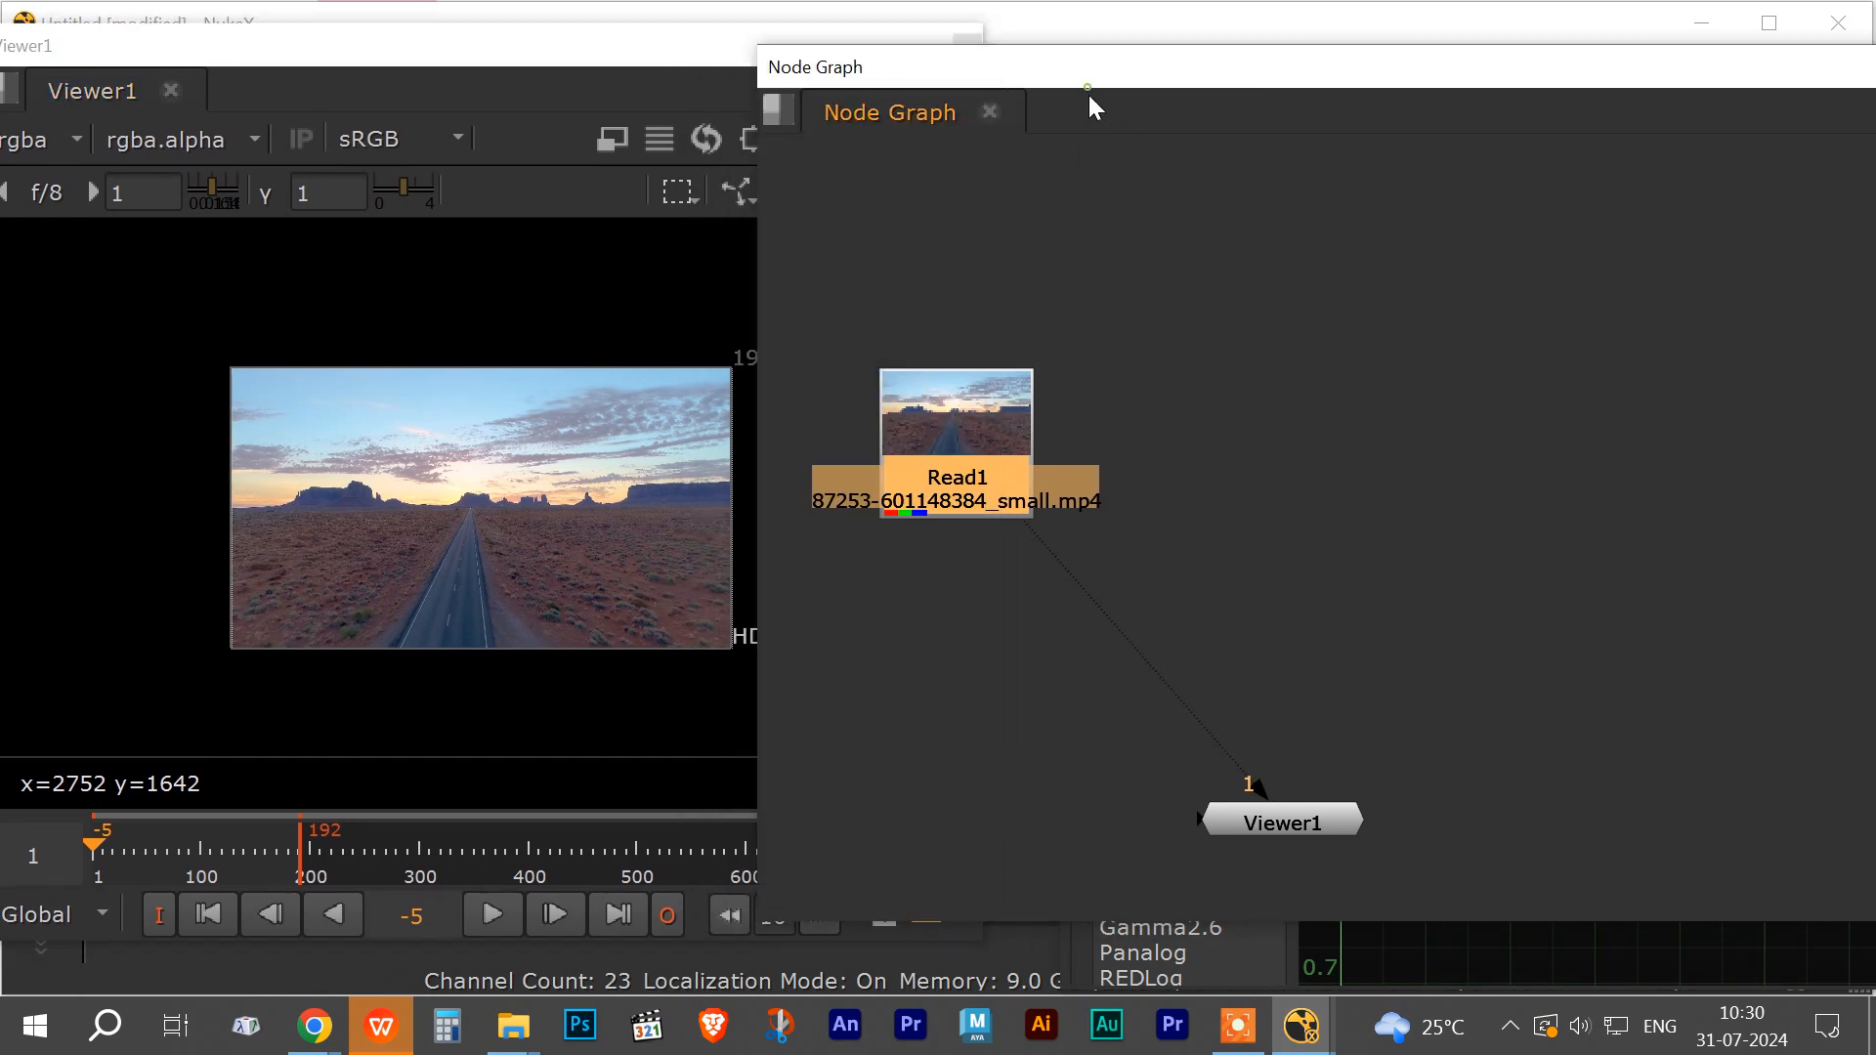
pyautogui.moveTo(1046, 68); pyautogui.dragTo(1168, 47)
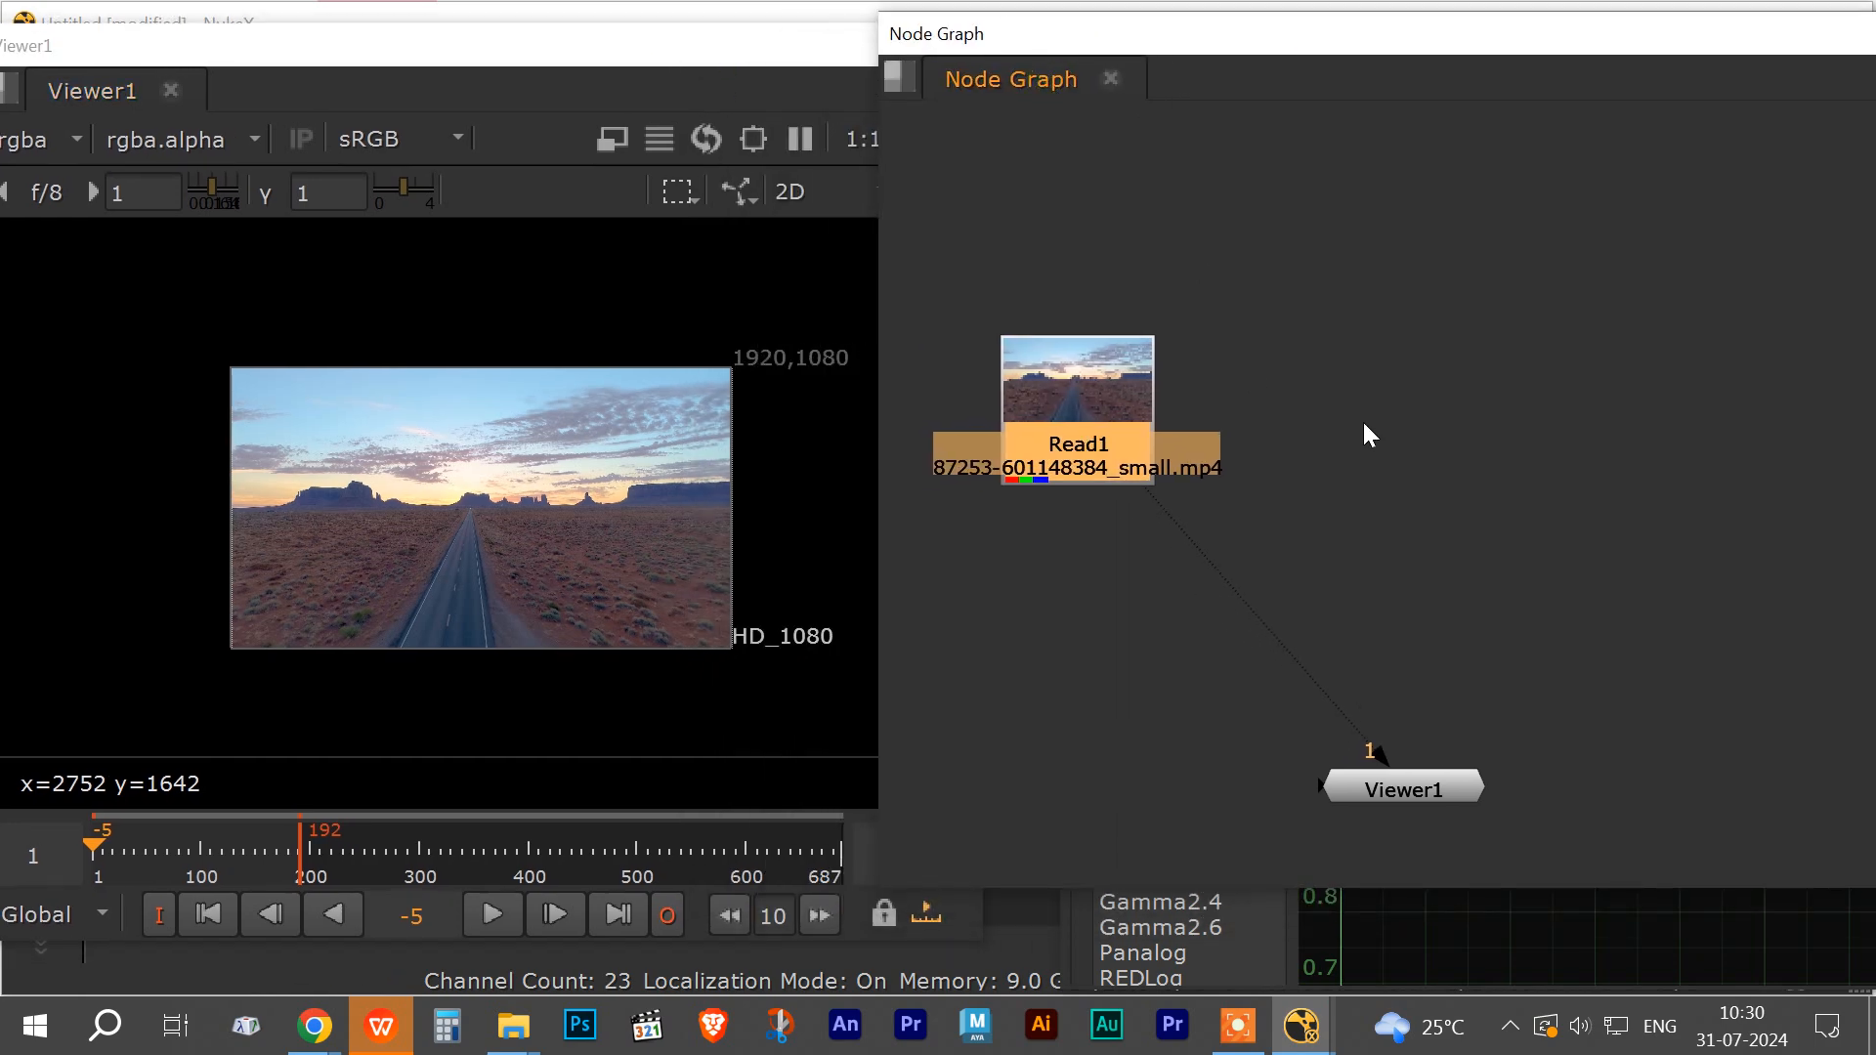
pyautogui.click(1365, 424)
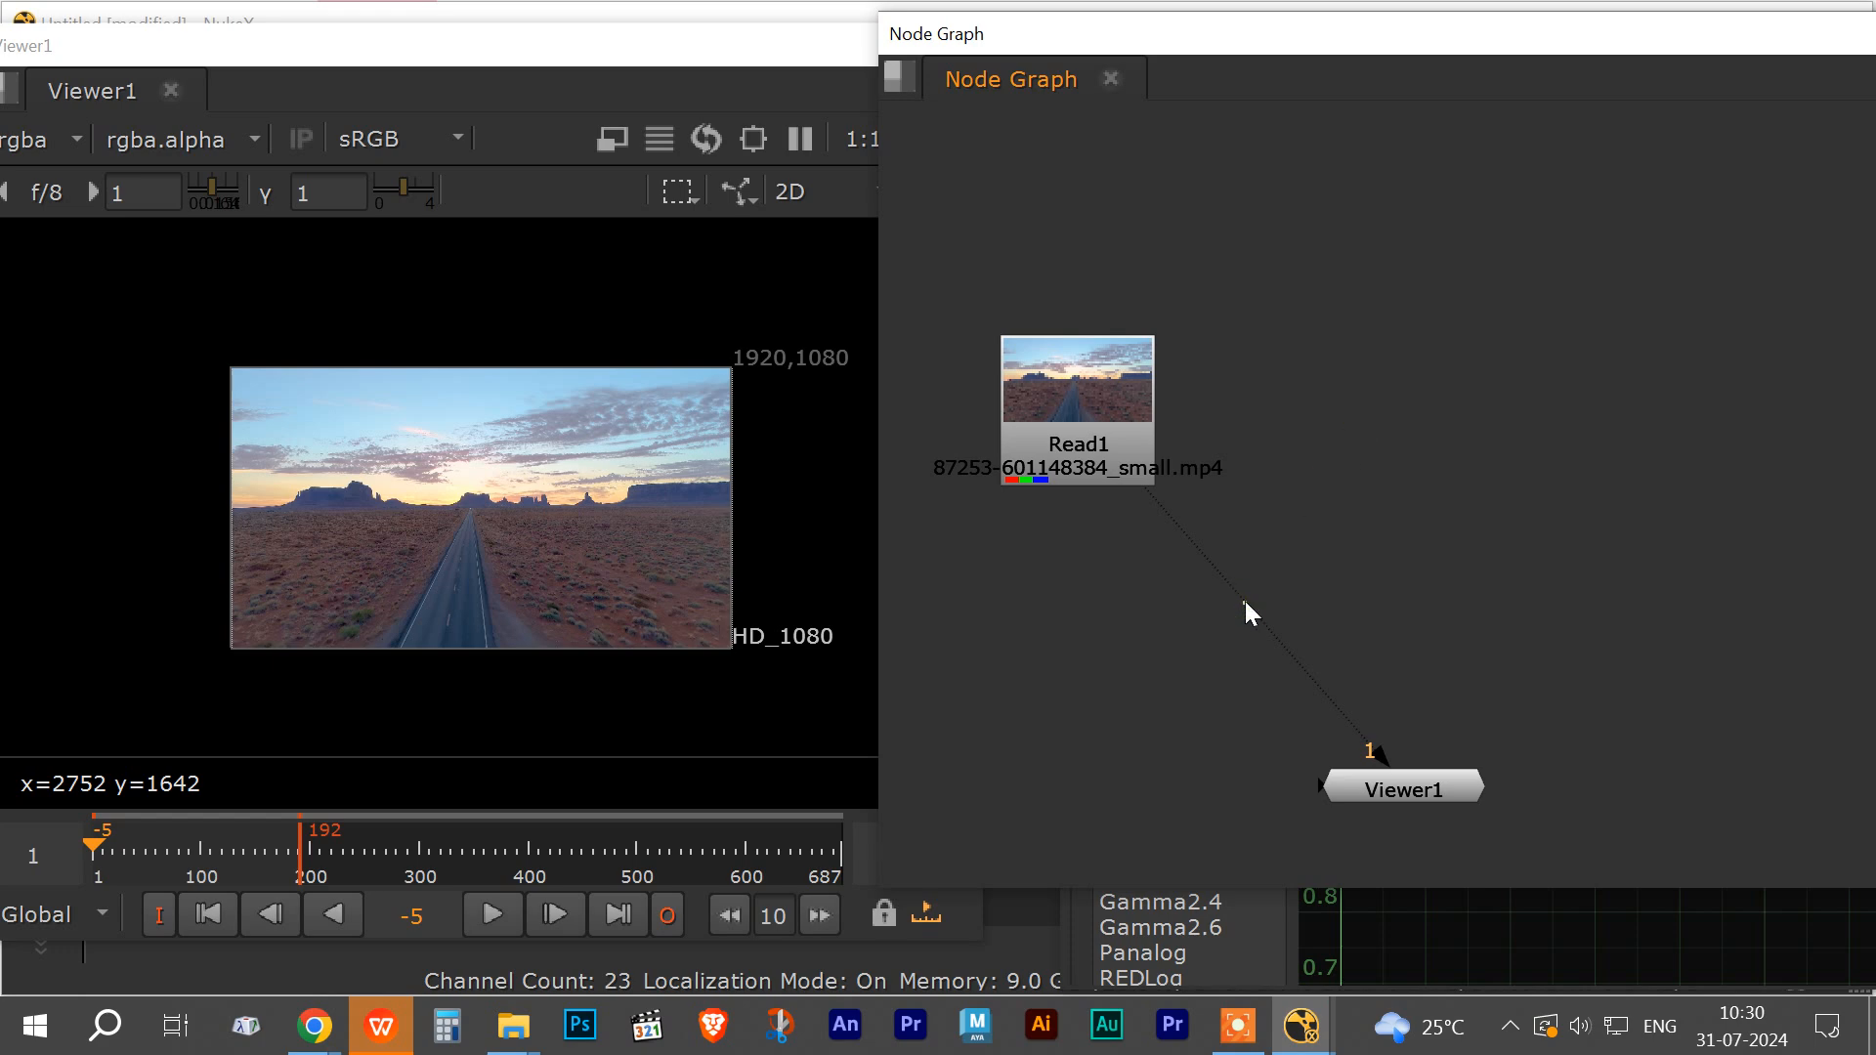
pyautogui.press('.')
pyautogui.press('2')
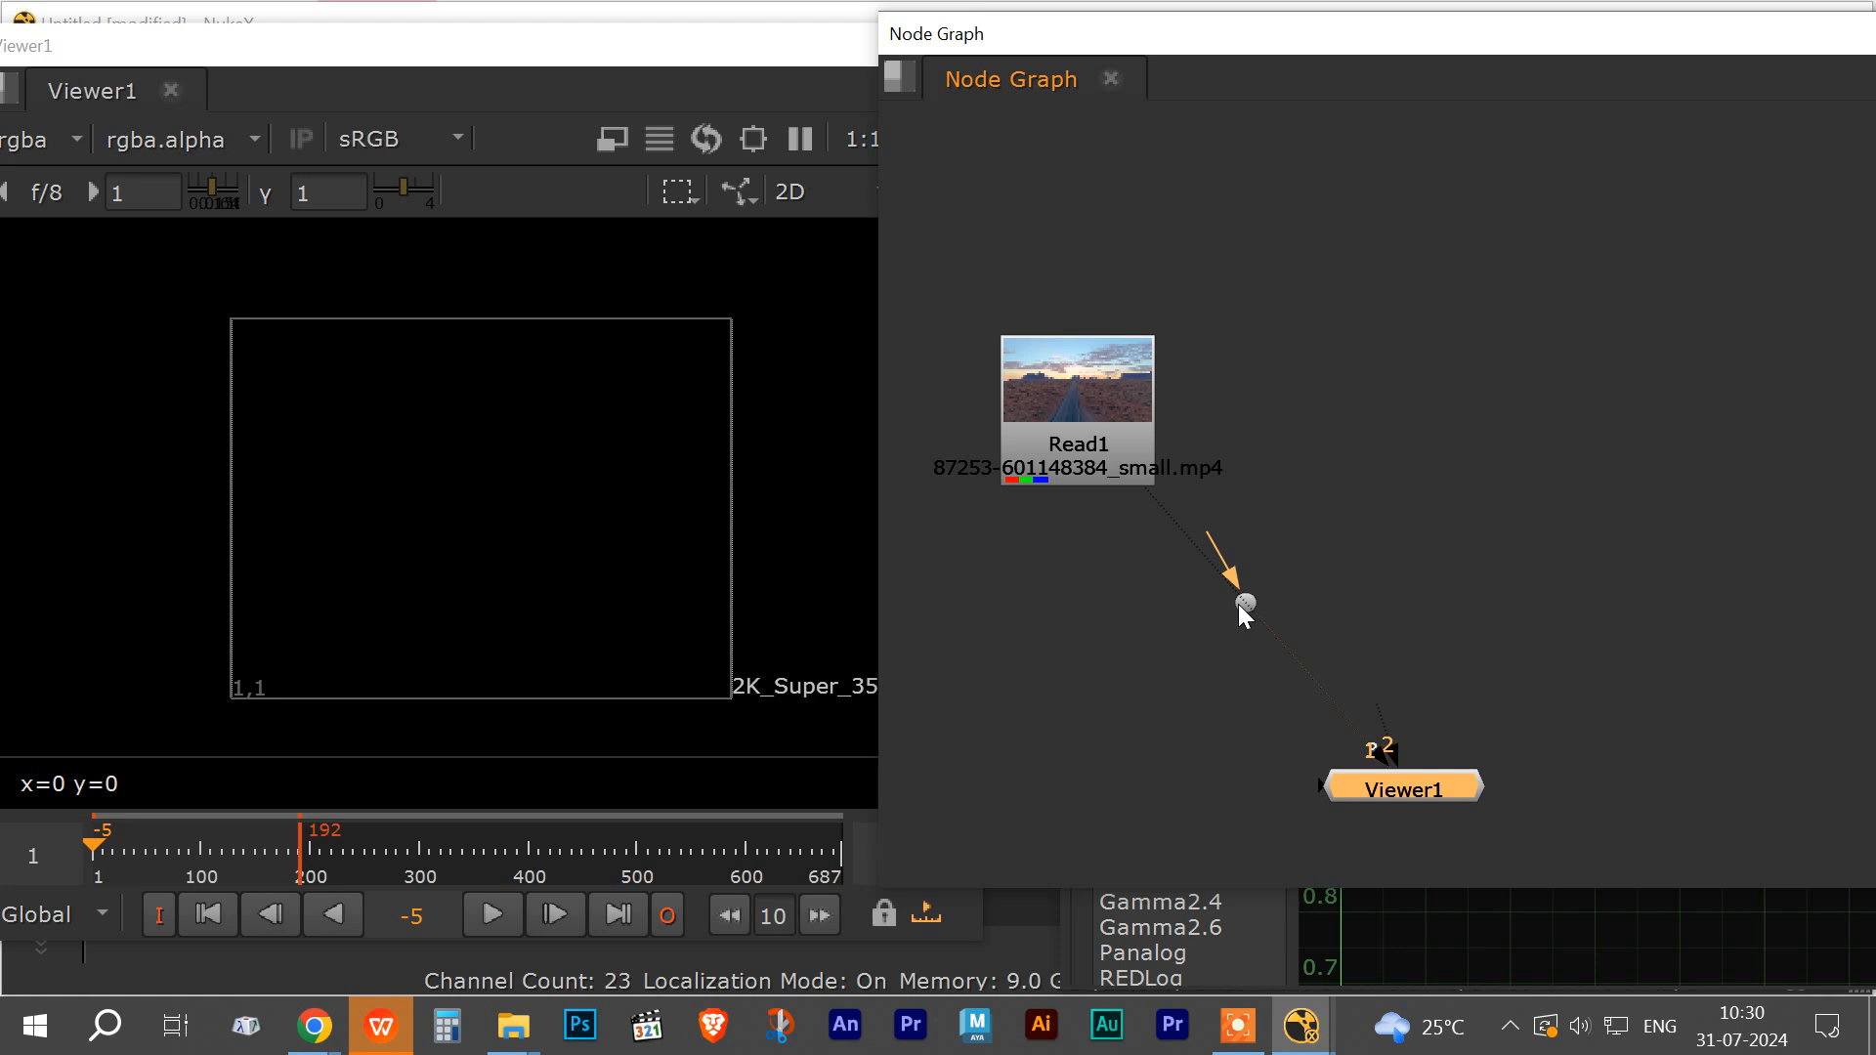
pyautogui.moveTo(1239, 604); pyautogui.dragTo(1065, 802)
pyautogui.moveTo(1298, 794); pyautogui.dragTo(1266, 811)
pyautogui.click(1060, 819)
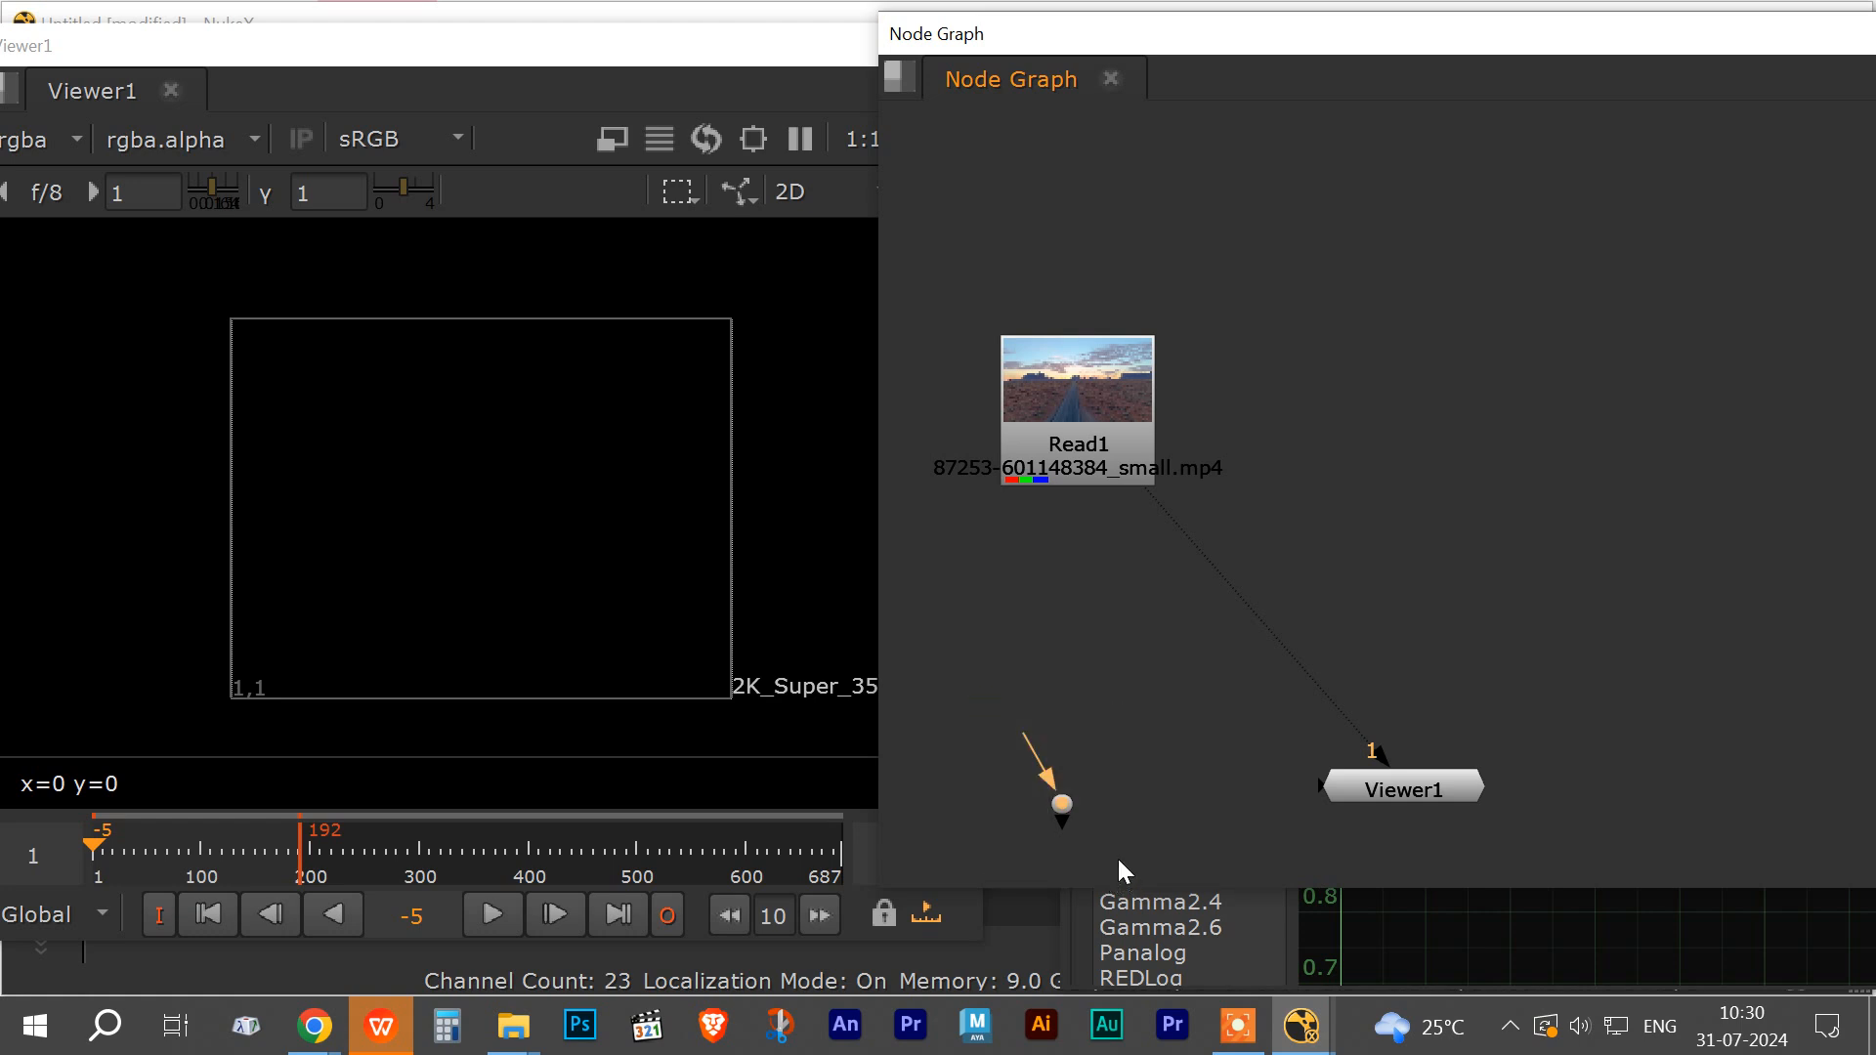
pyautogui.press('Delete')
pyautogui.click(1130, 455)
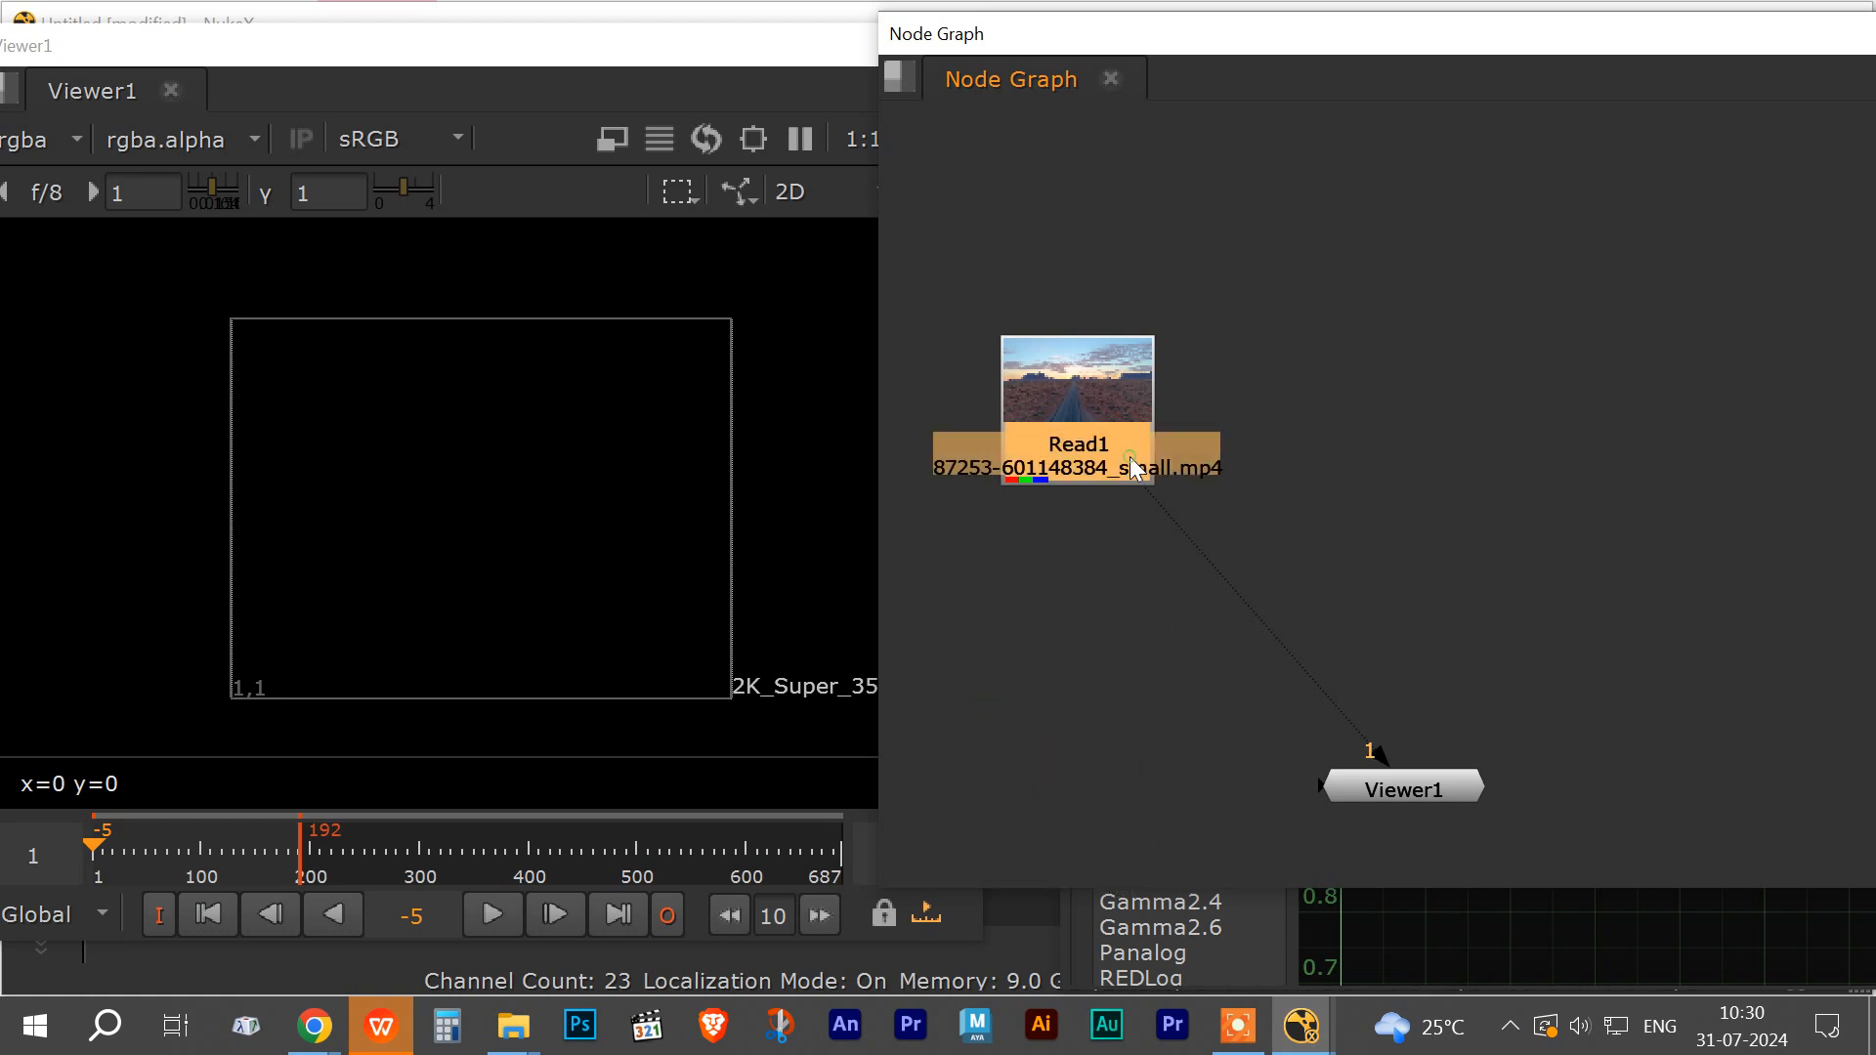
pyautogui.press('1')
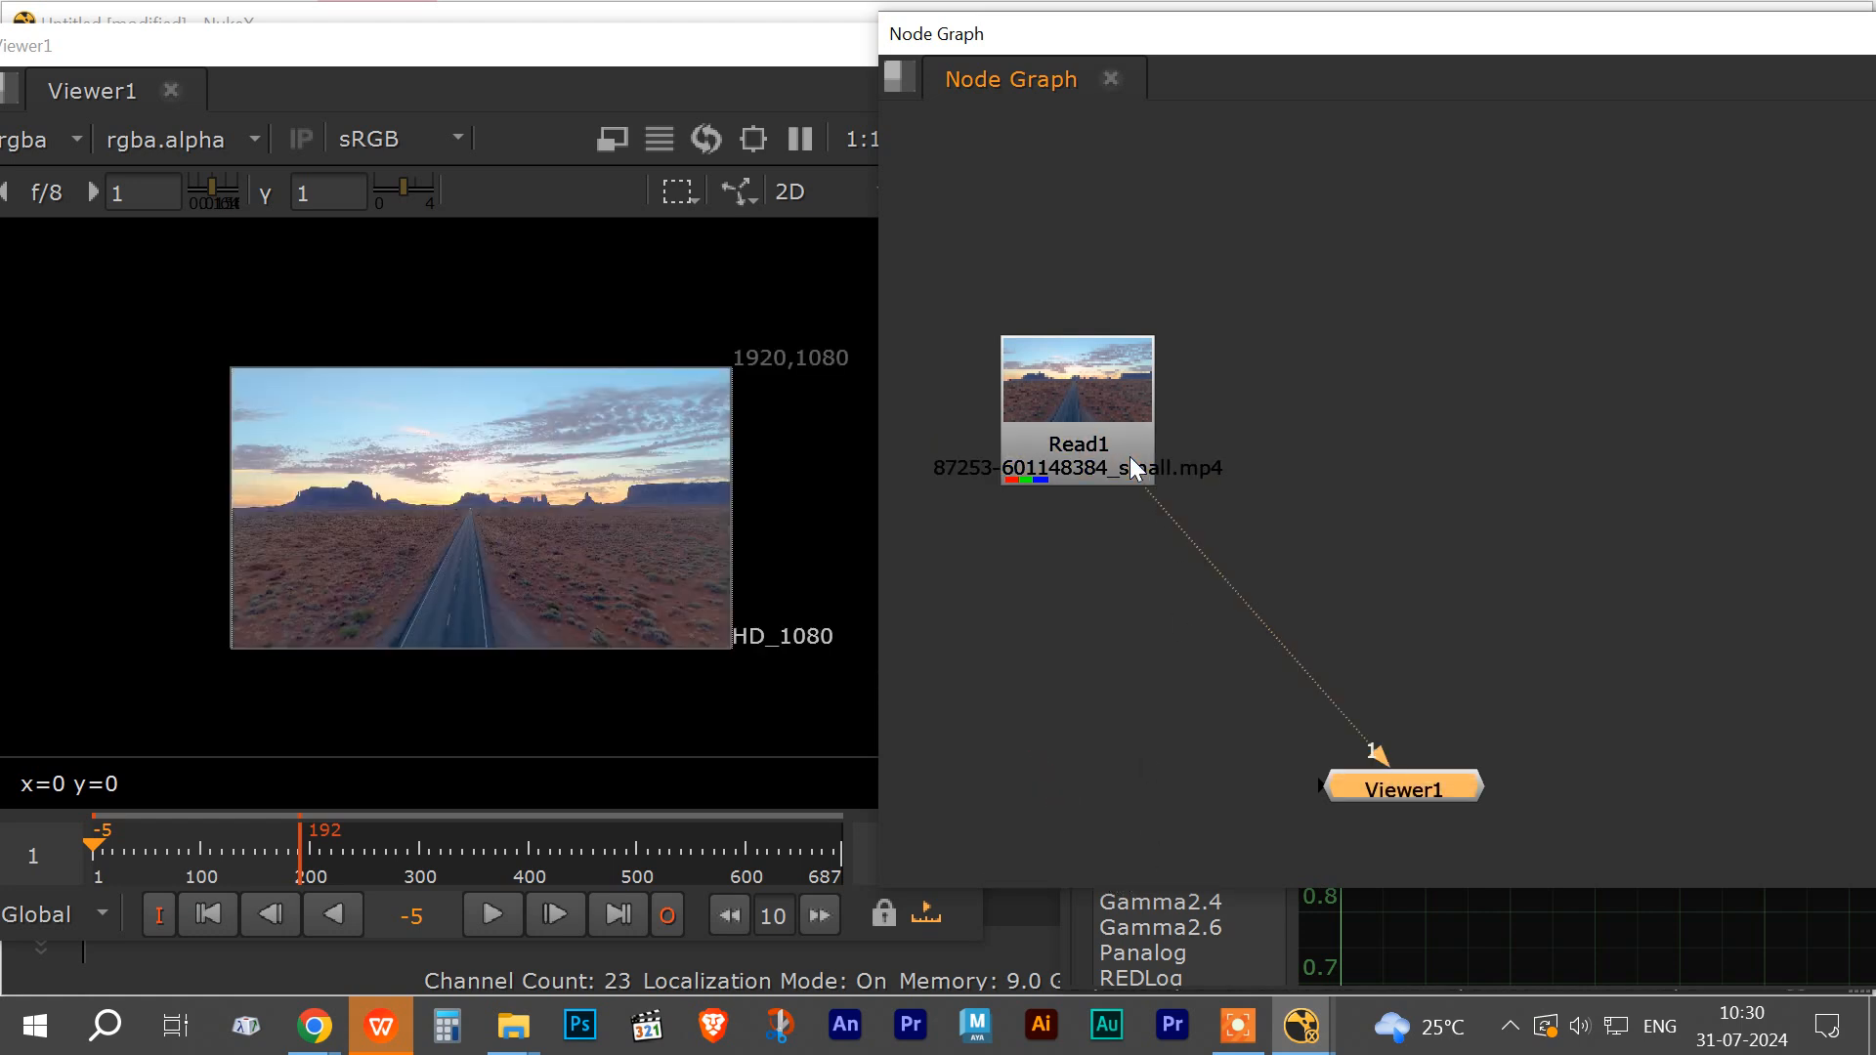
pyautogui.click(1085, 356)
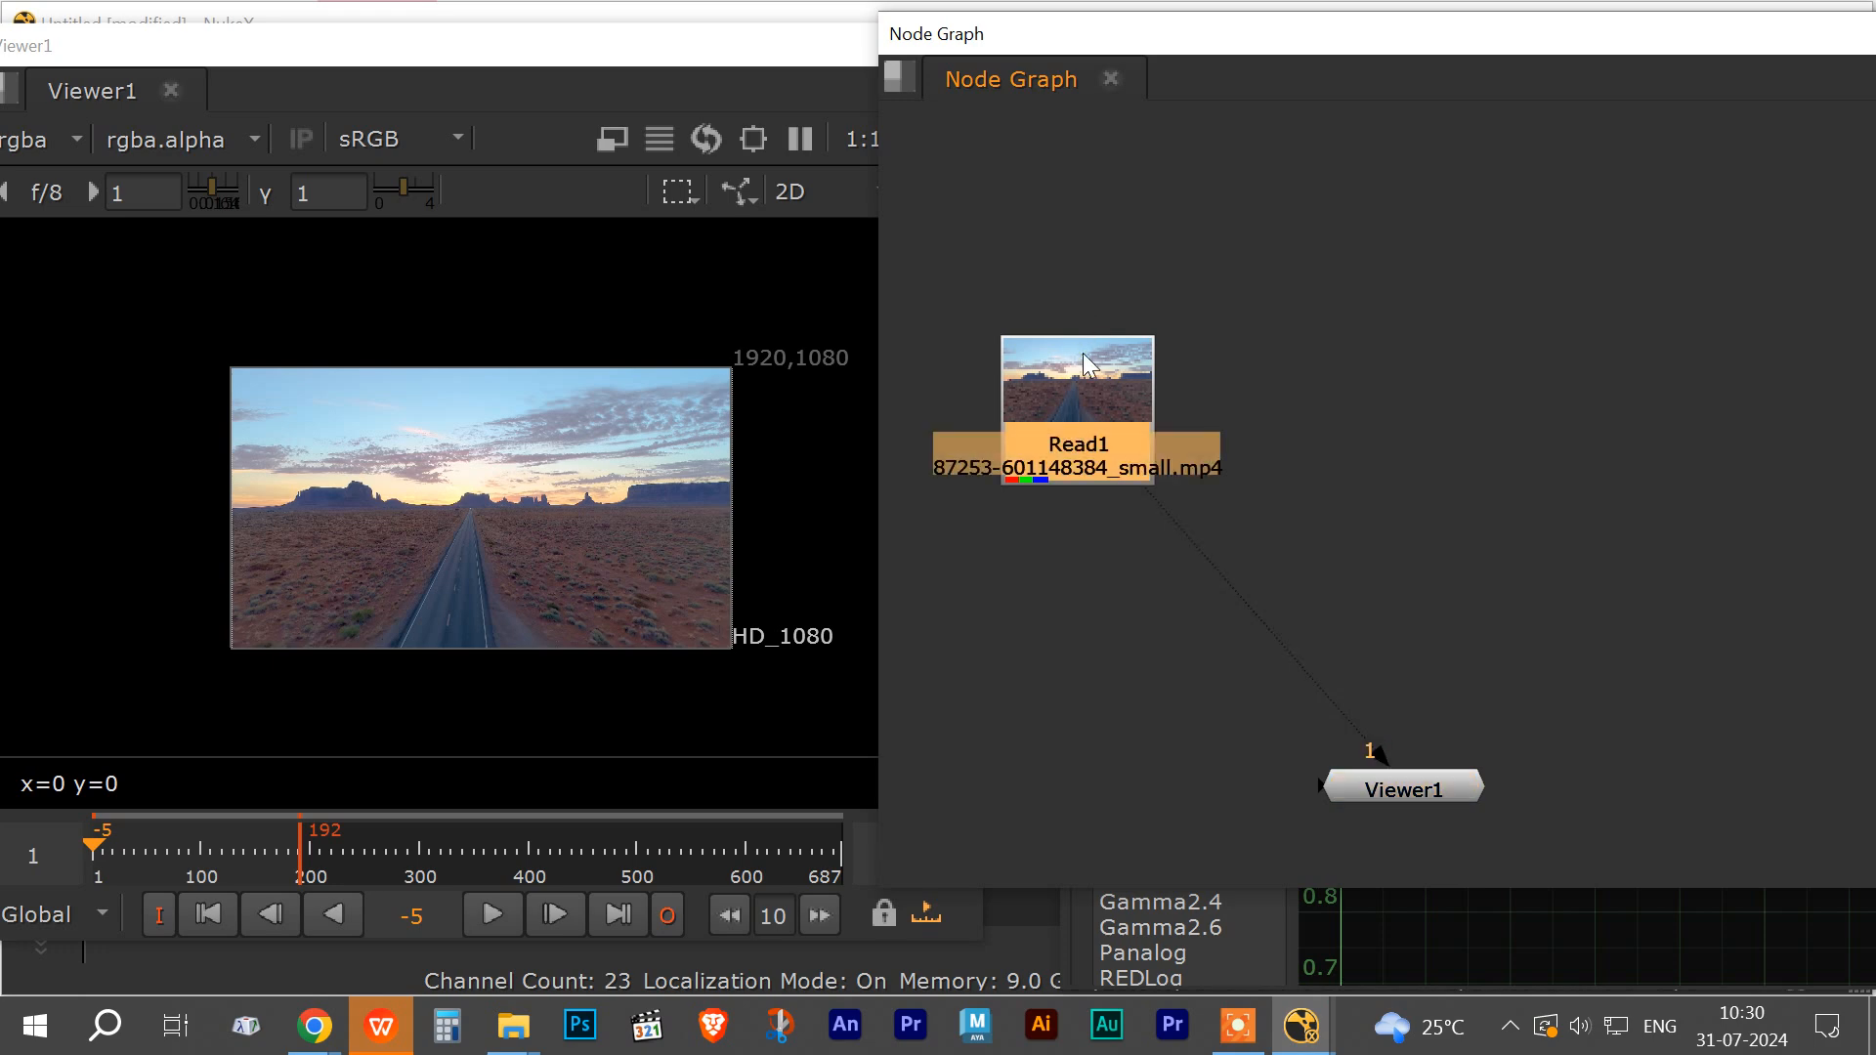
pyautogui.press('t')
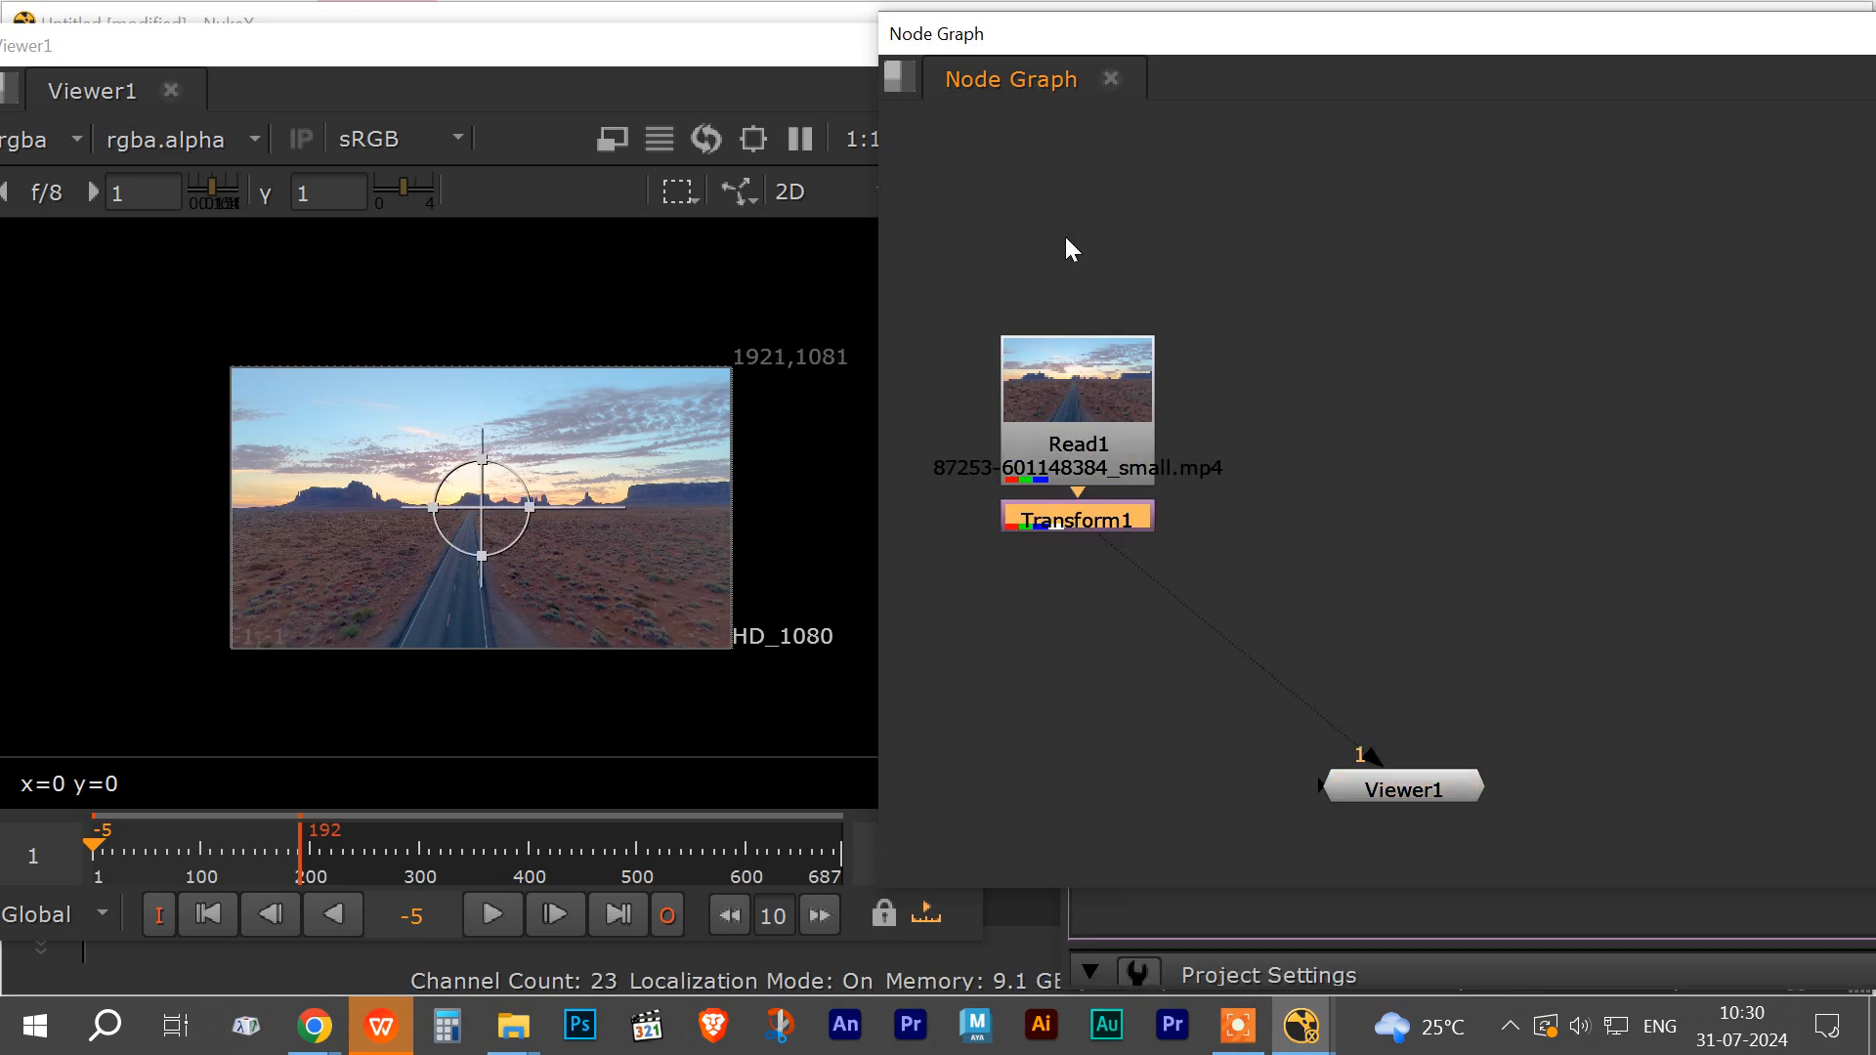
pyautogui.press('Delete')
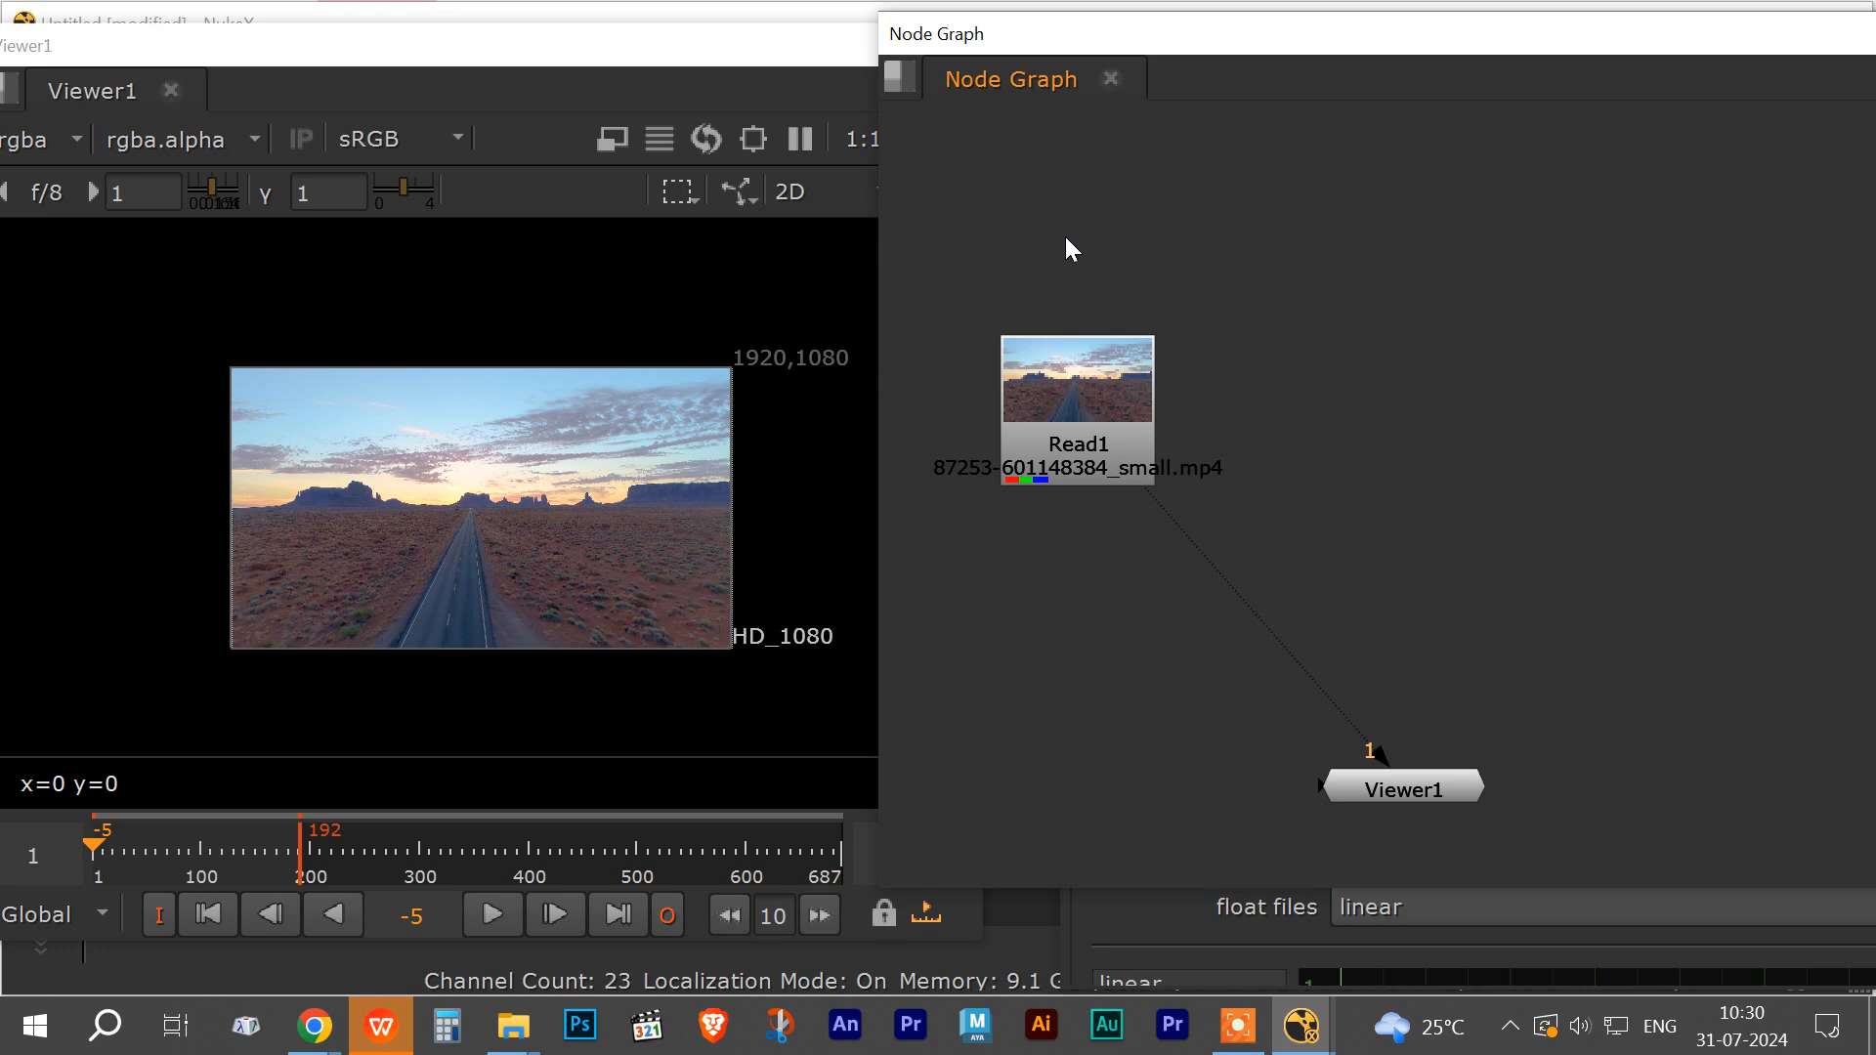
# Step: Add a CameraTracker node and place it below Read1, between Read1 and Viewer1
pyautogui.press('Tab')
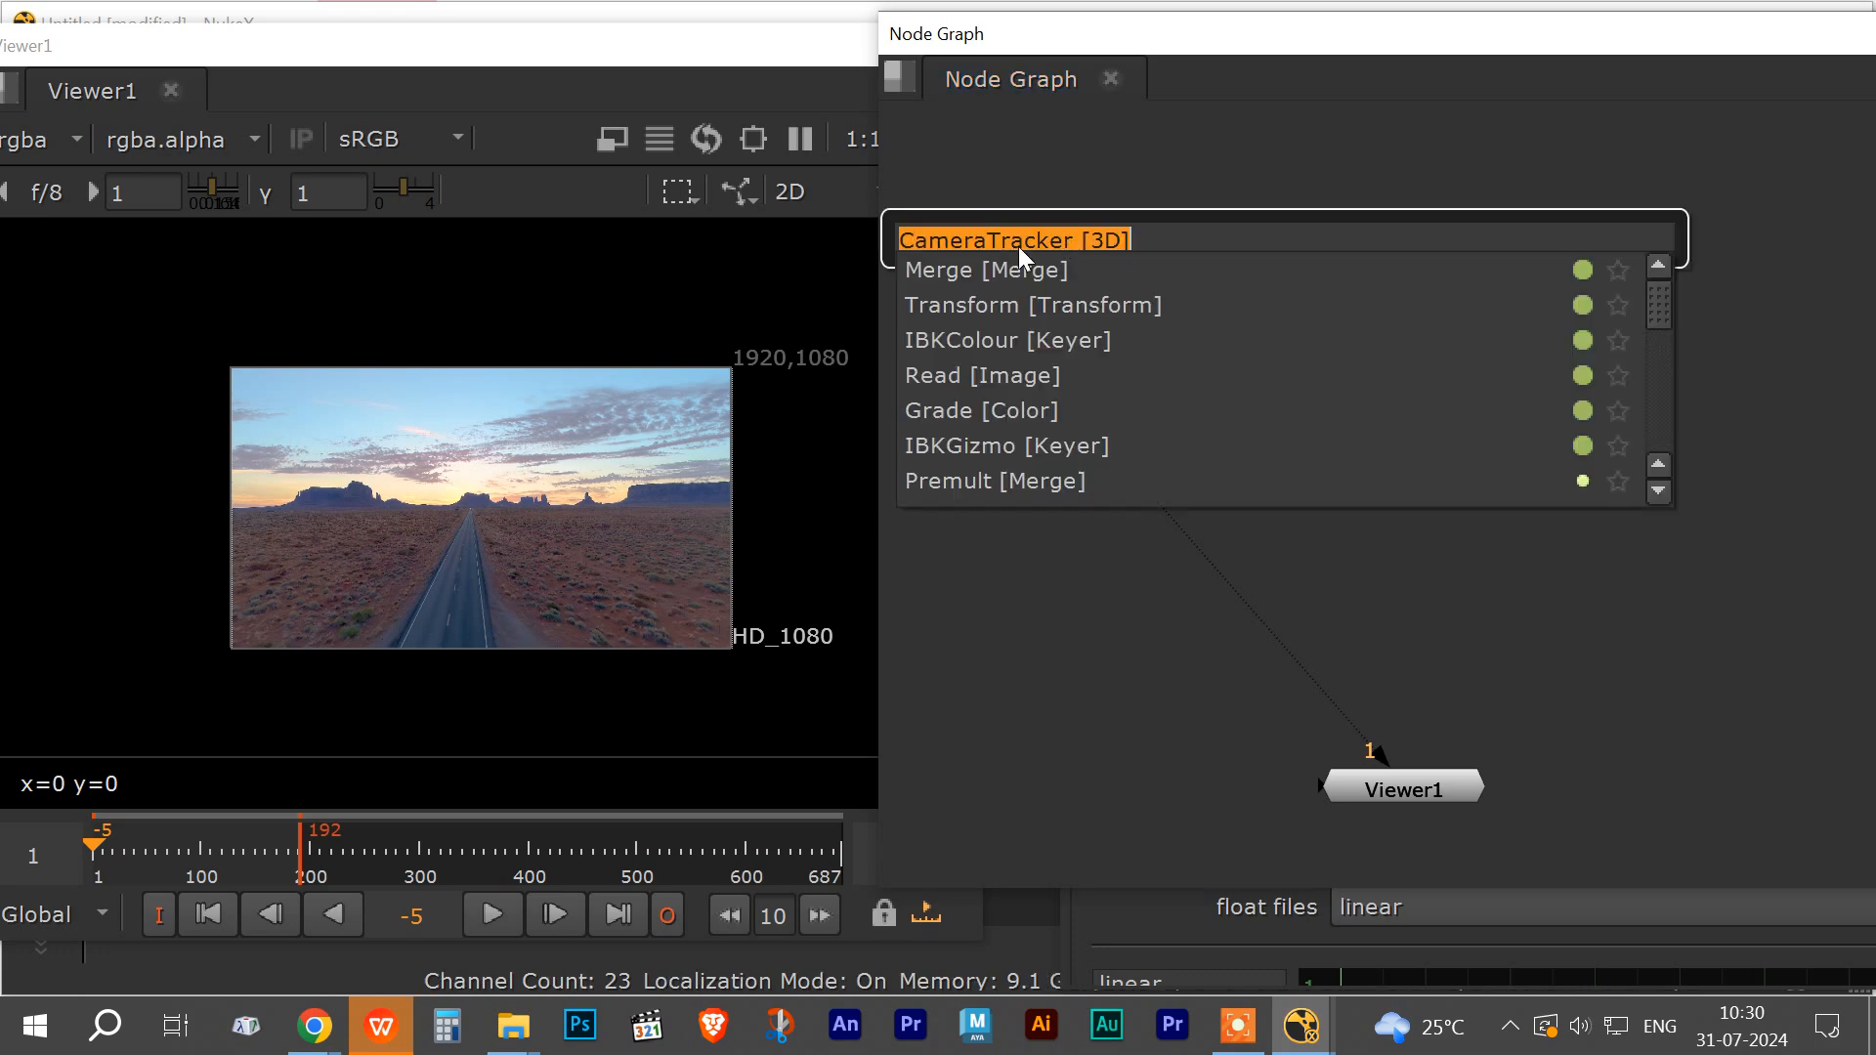
pyautogui.click(1029, 244)
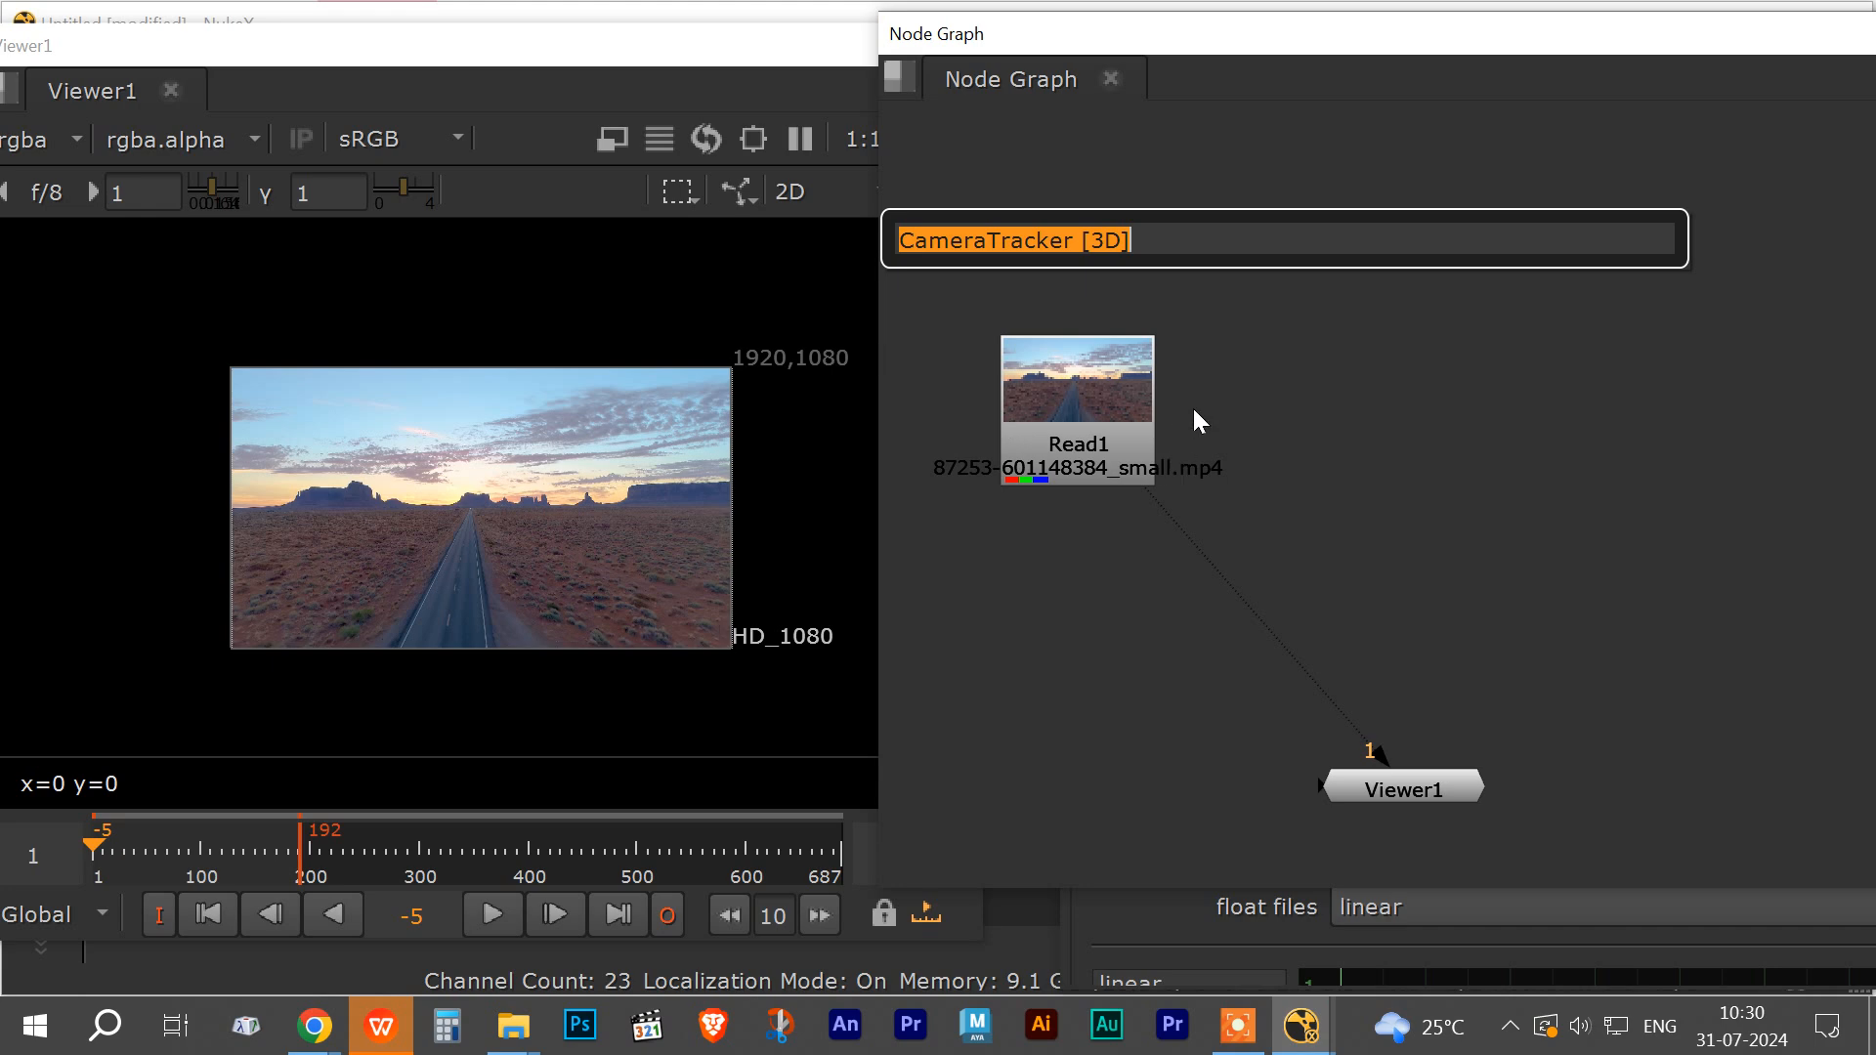
pyautogui.press('Return')
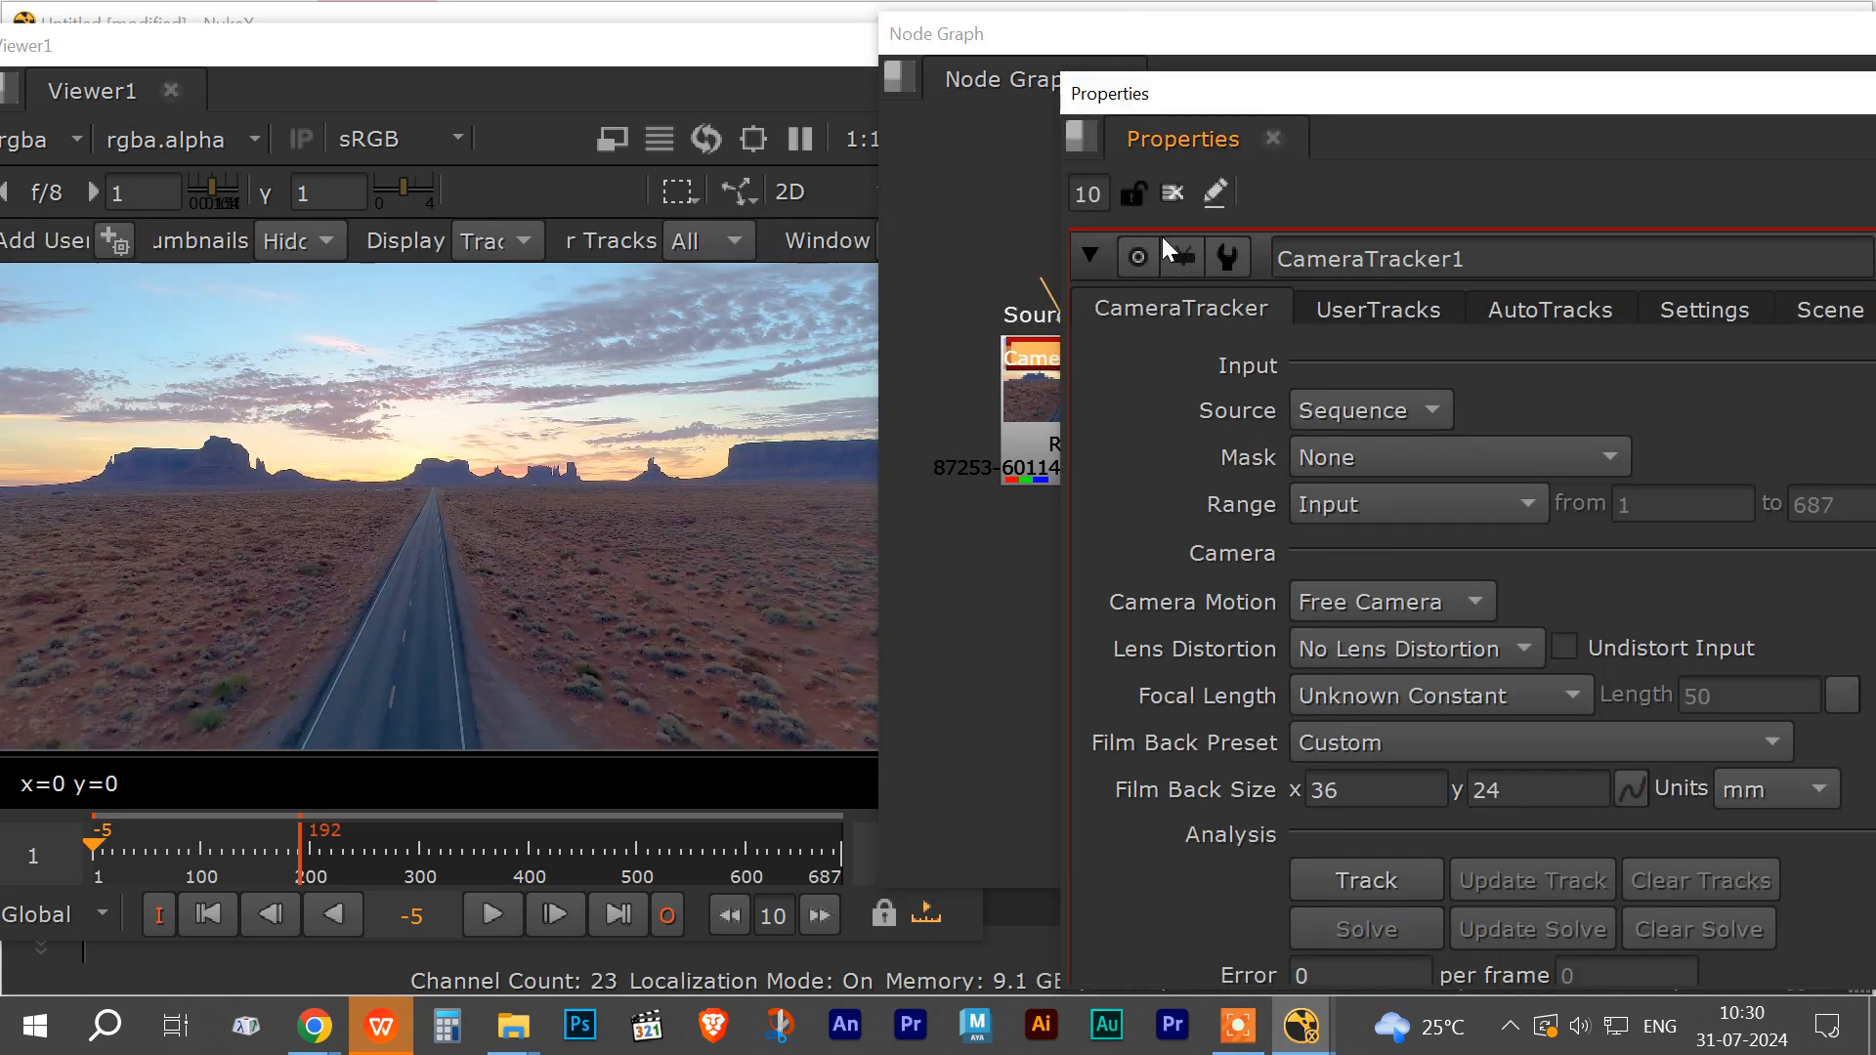
pyautogui.moveTo(1261, 98); pyautogui.dragTo(1618, 122)
pyautogui.moveTo(1124, 347); pyautogui.dragTo(1066, 696)
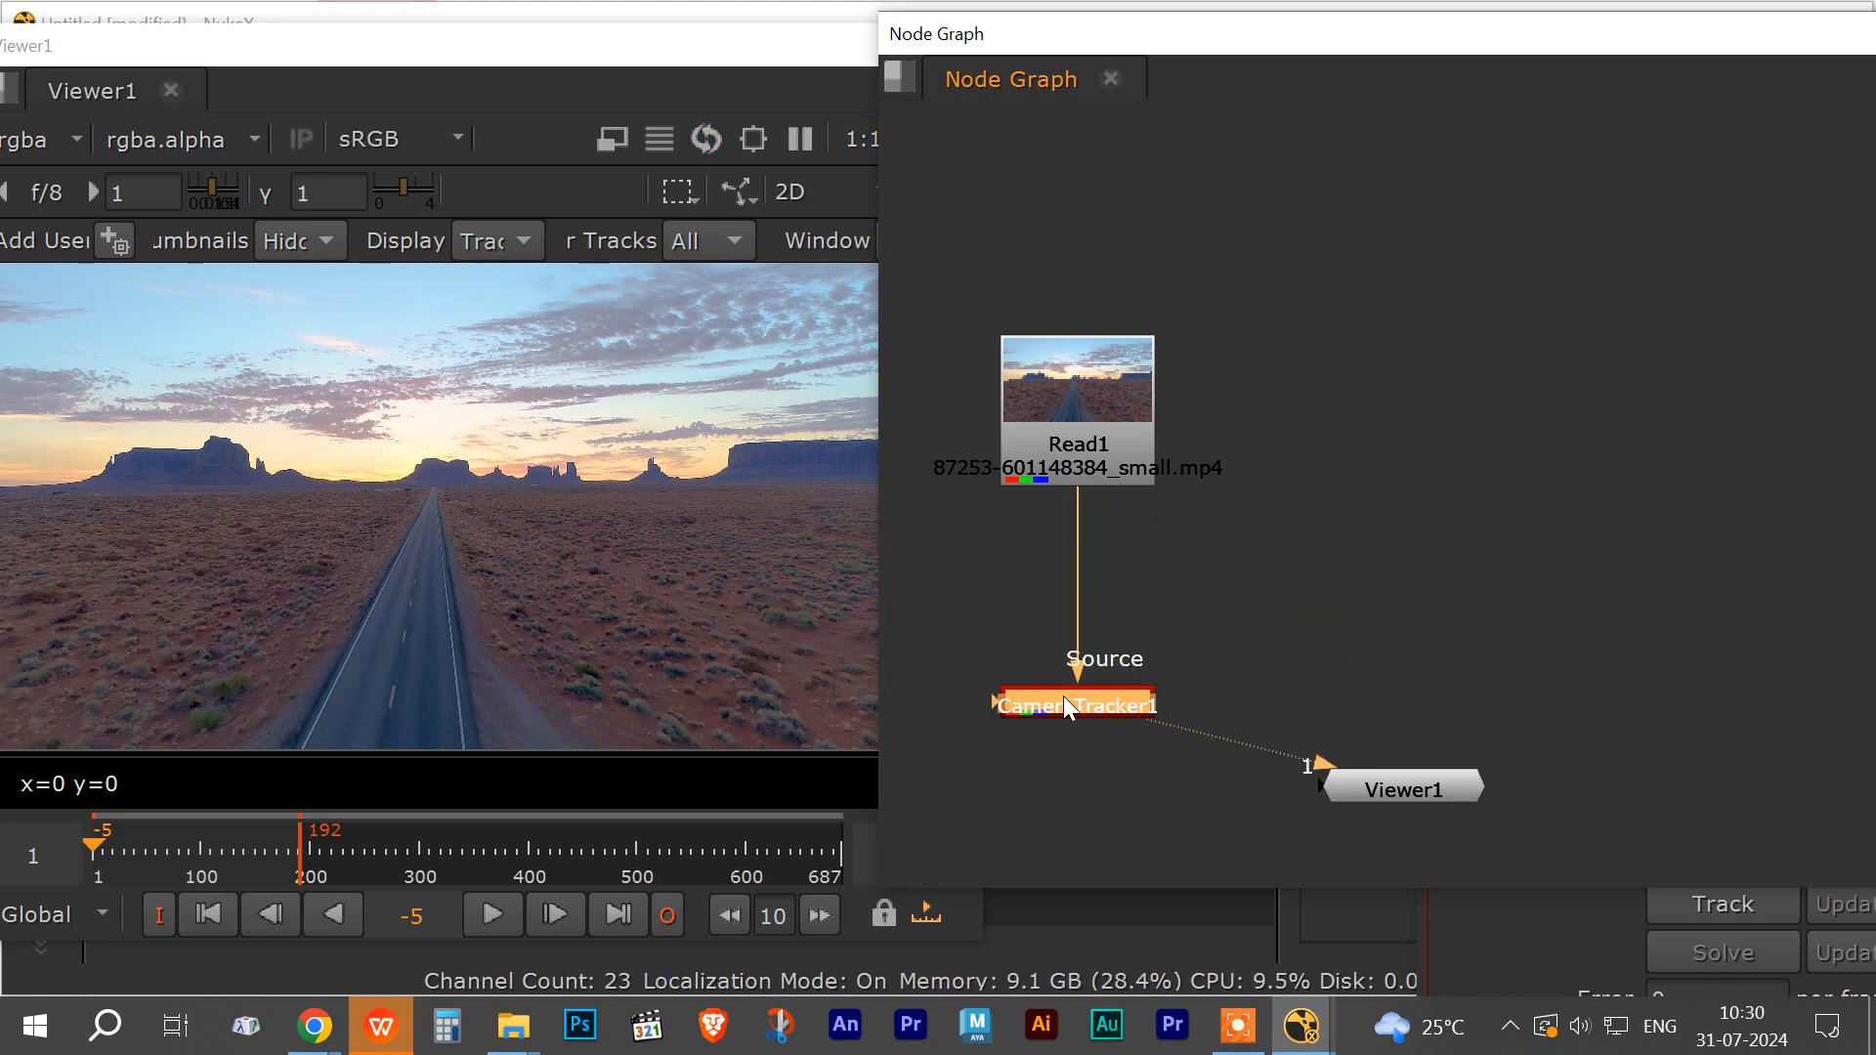
# Step: Enlarge the CameraTracker1 properties and set its Range to Custom, from 1 to 192
pyautogui.moveTo(1020, 74); pyautogui.dragTo(699, 222)
pyautogui.moveTo(1500, 124); pyautogui.dragTo(301, 76)
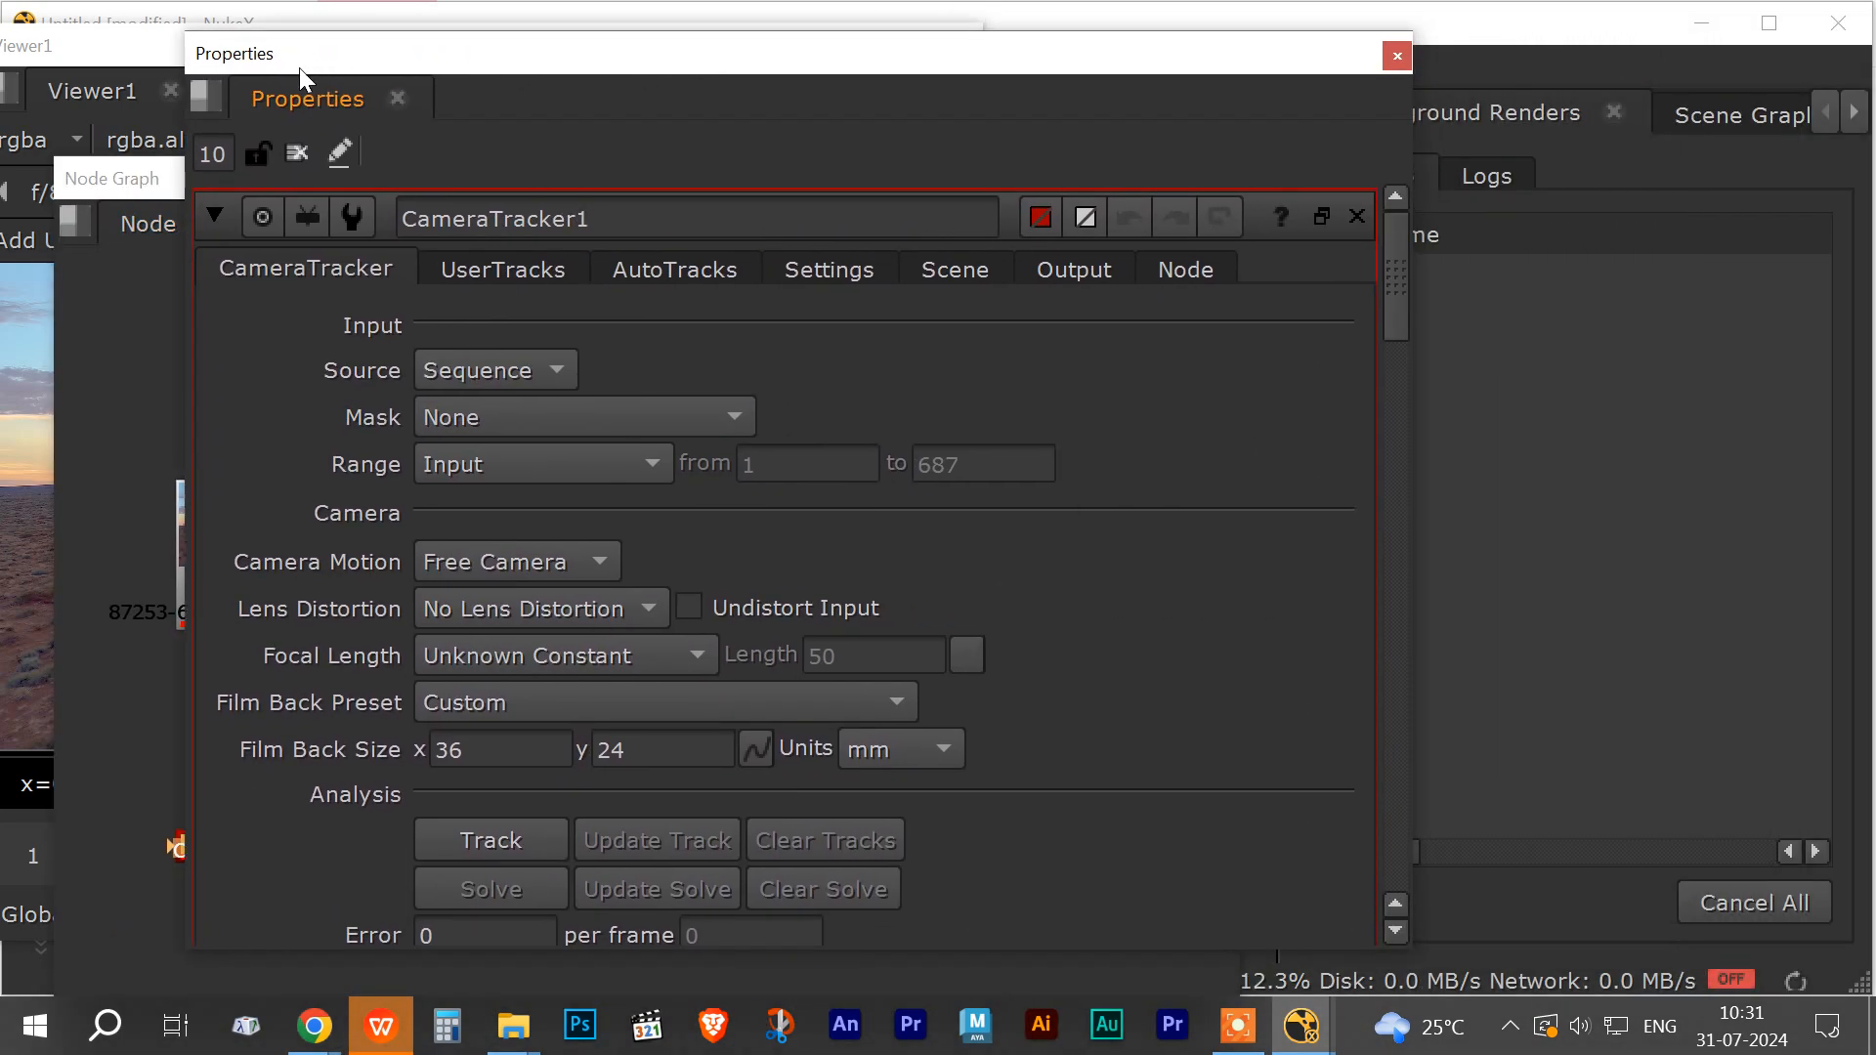
pyautogui.doubleClick(959, 54)
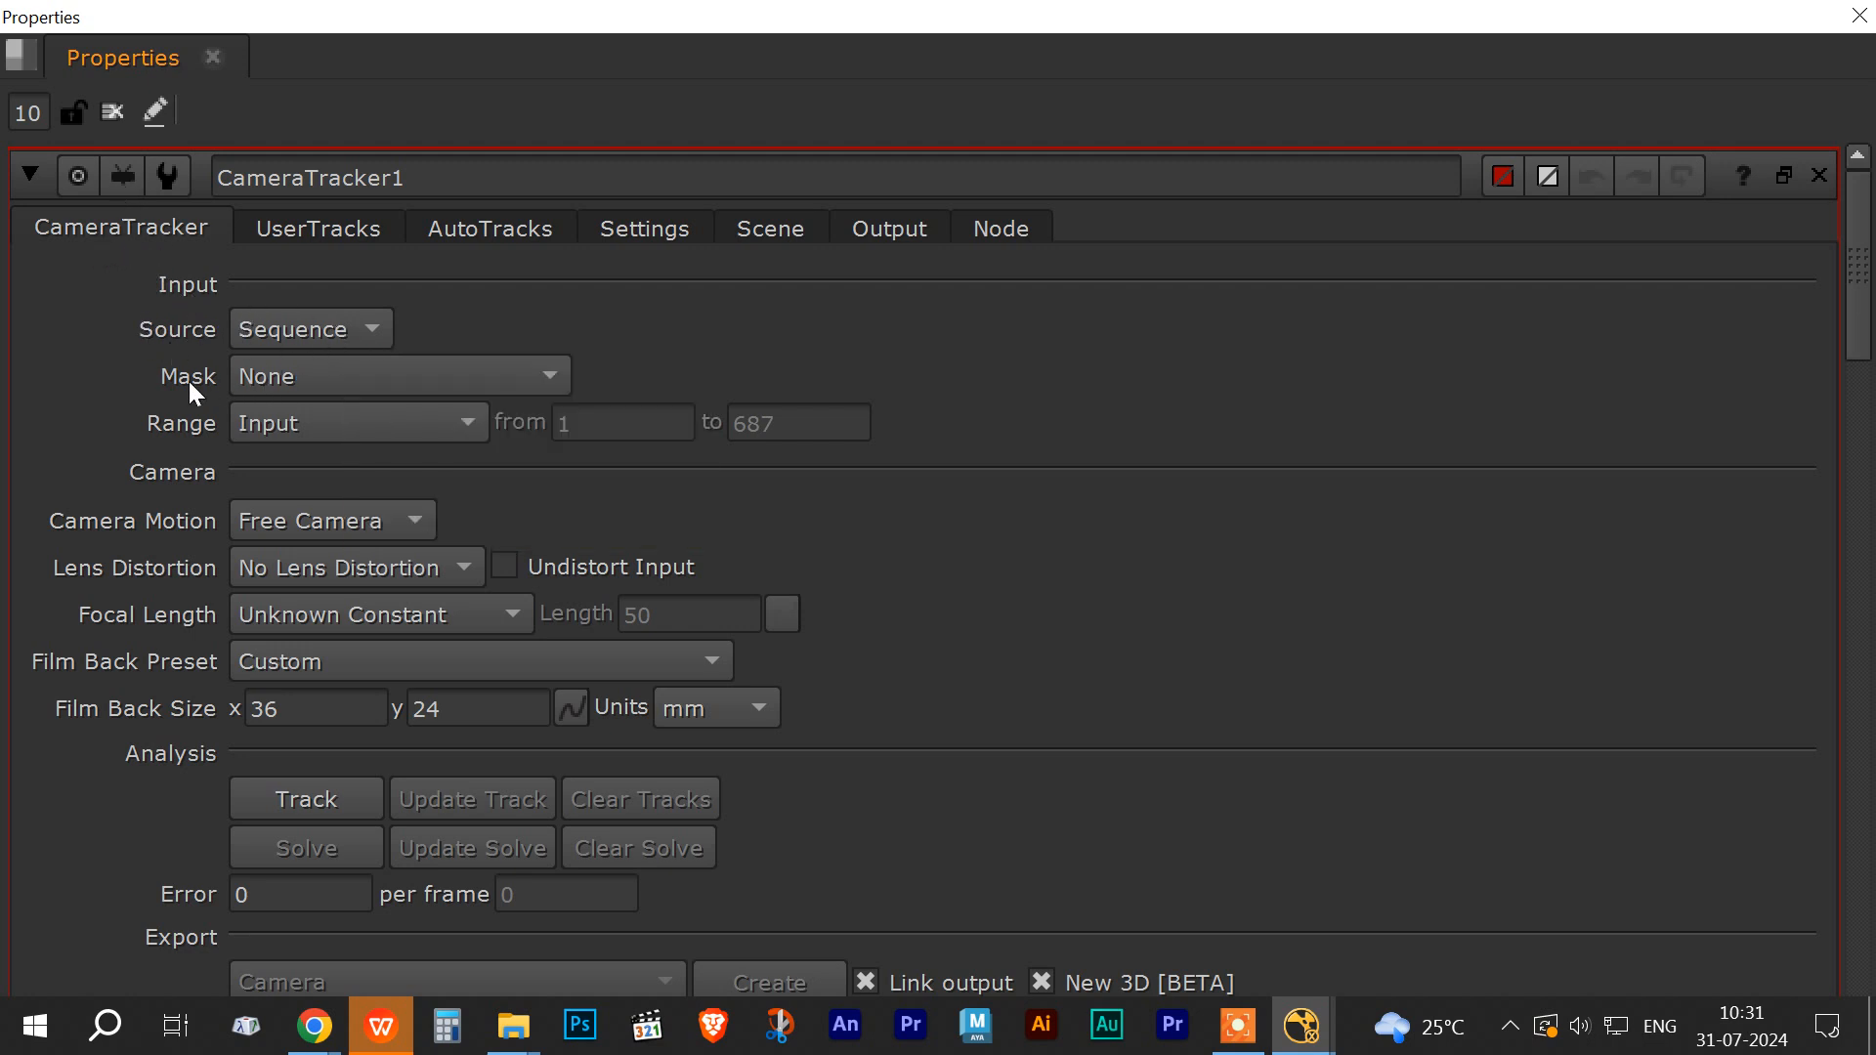
pyautogui.click(544, 379)
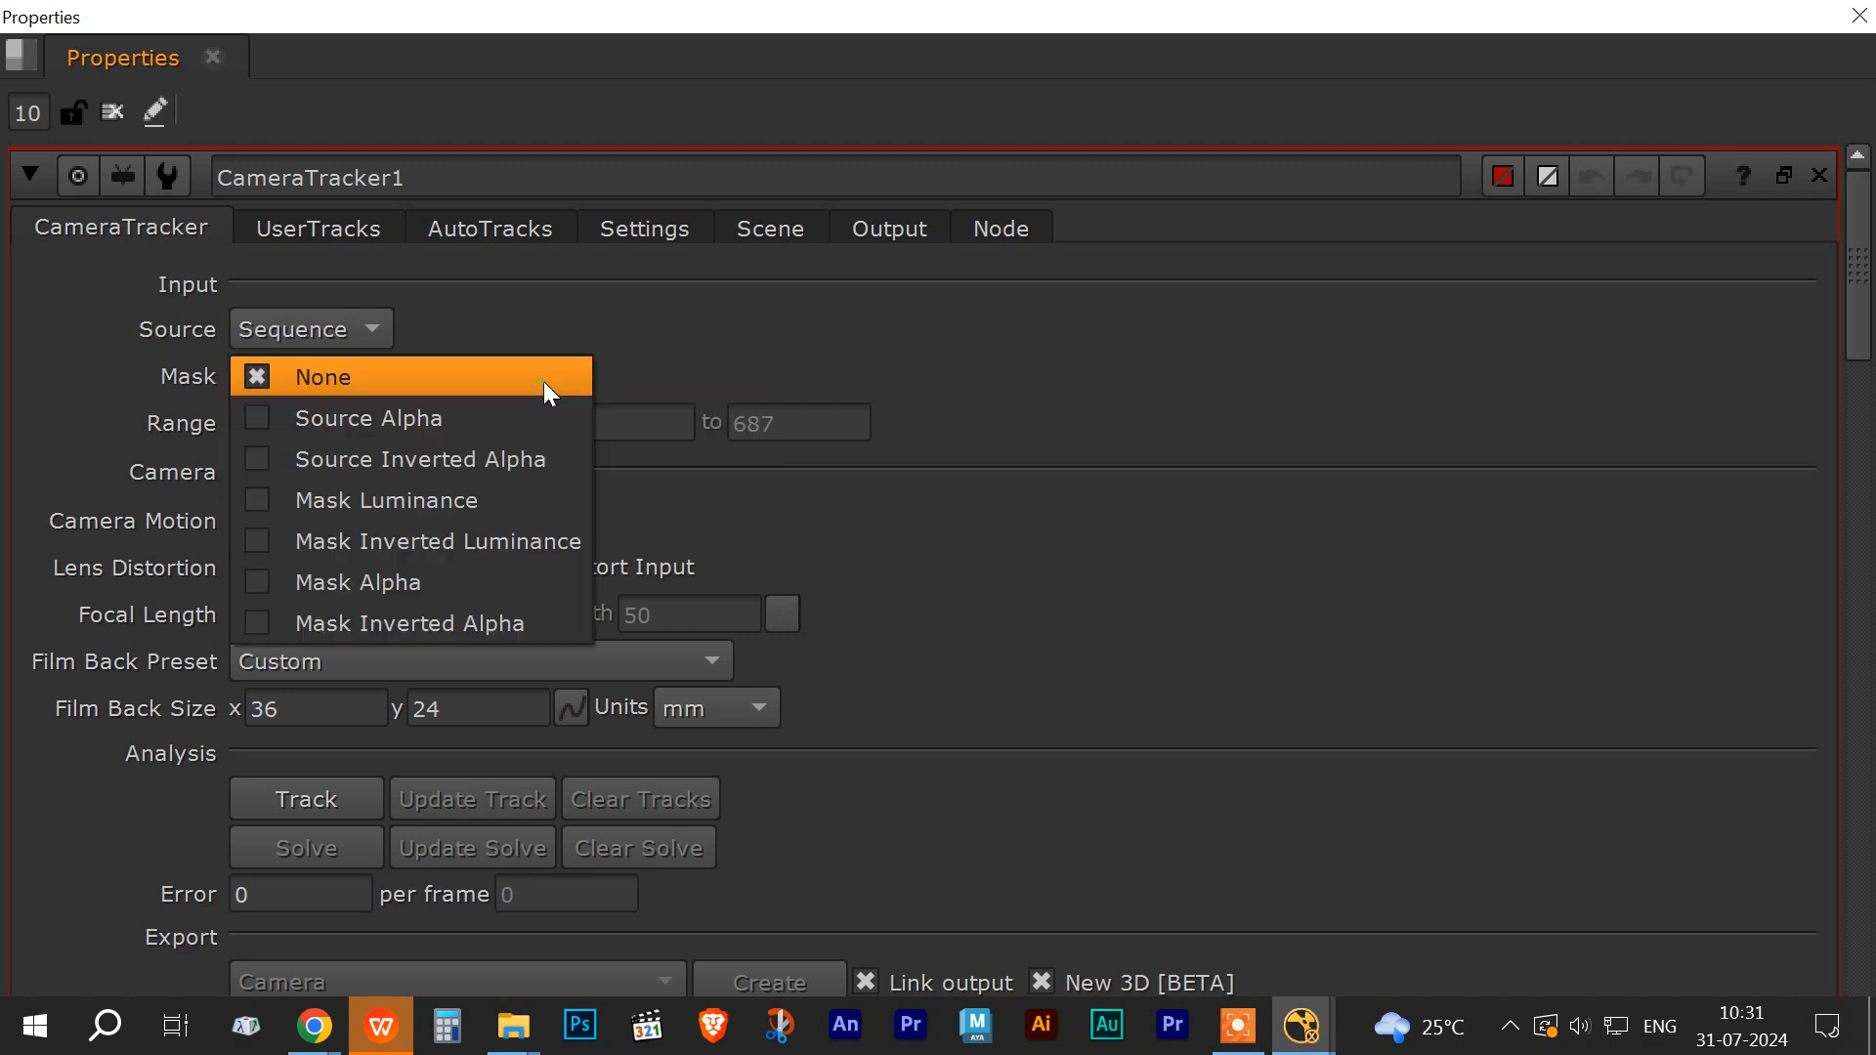
pyautogui.click(659, 320)
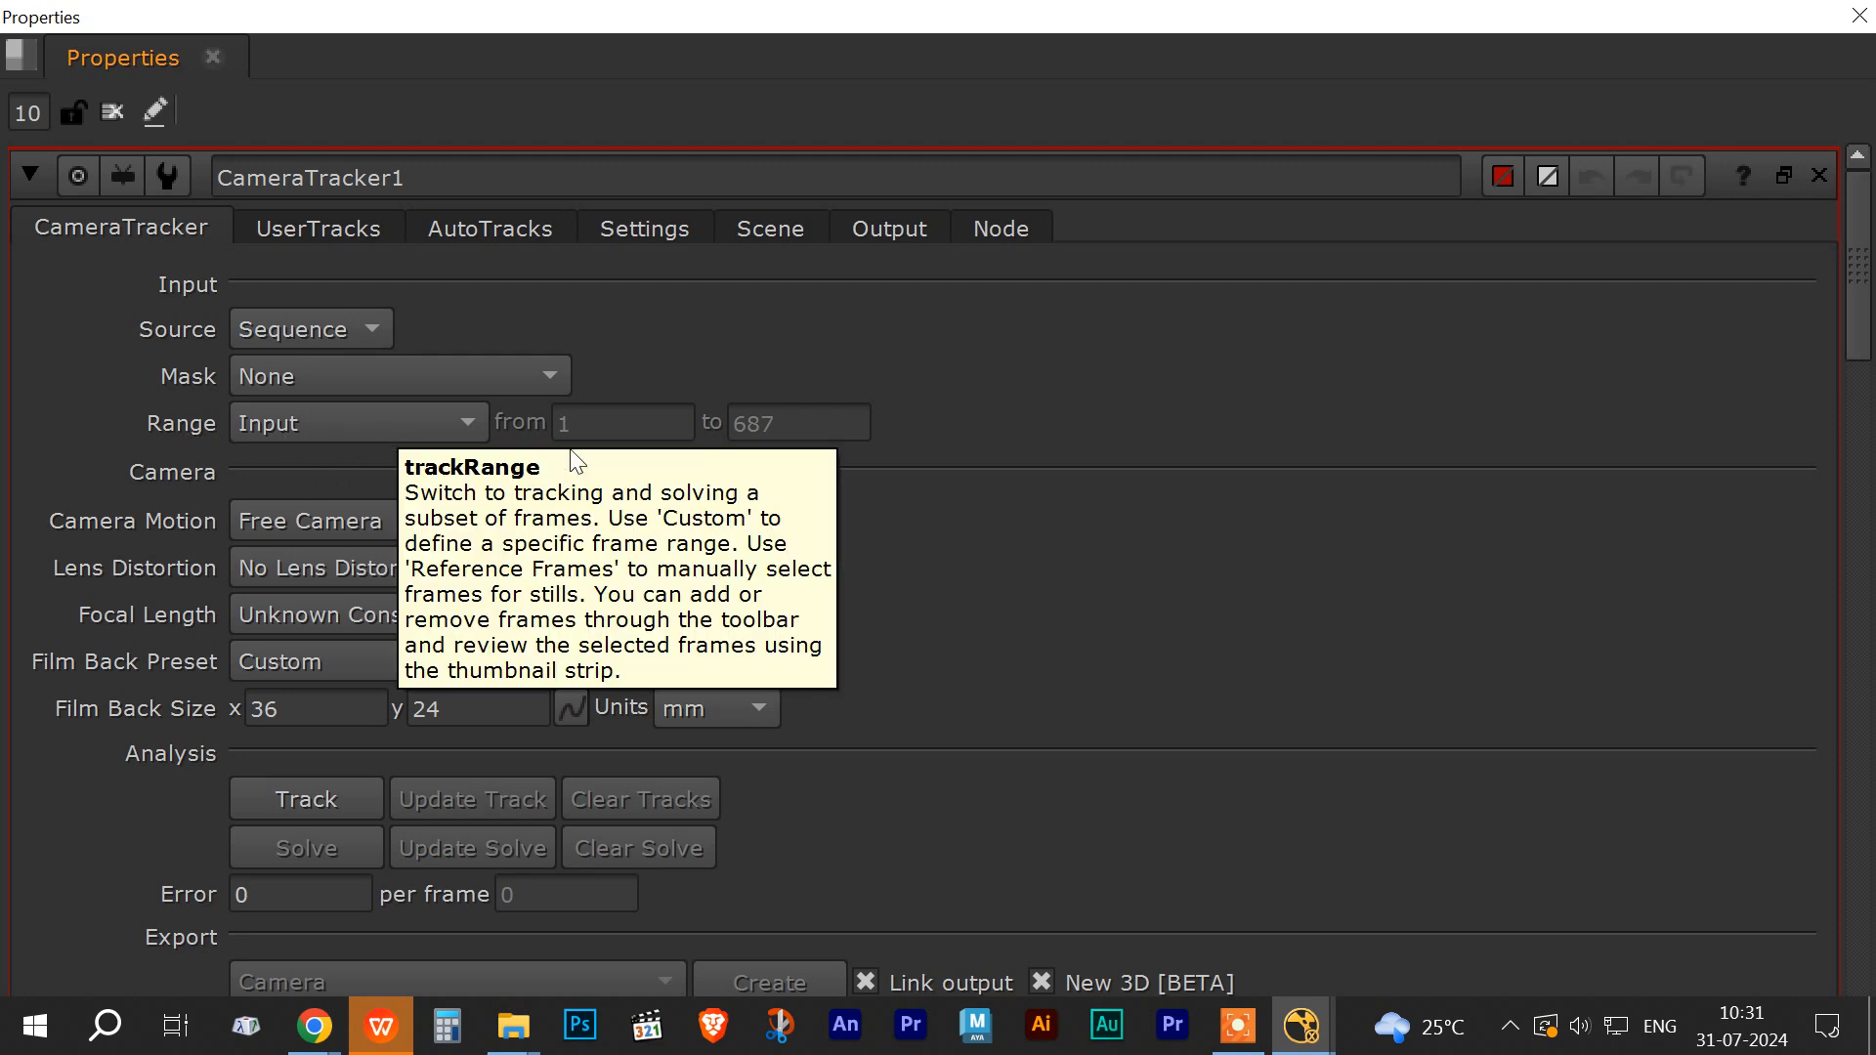
pyautogui.click(473, 415)
pyautogui.click(430, 504)
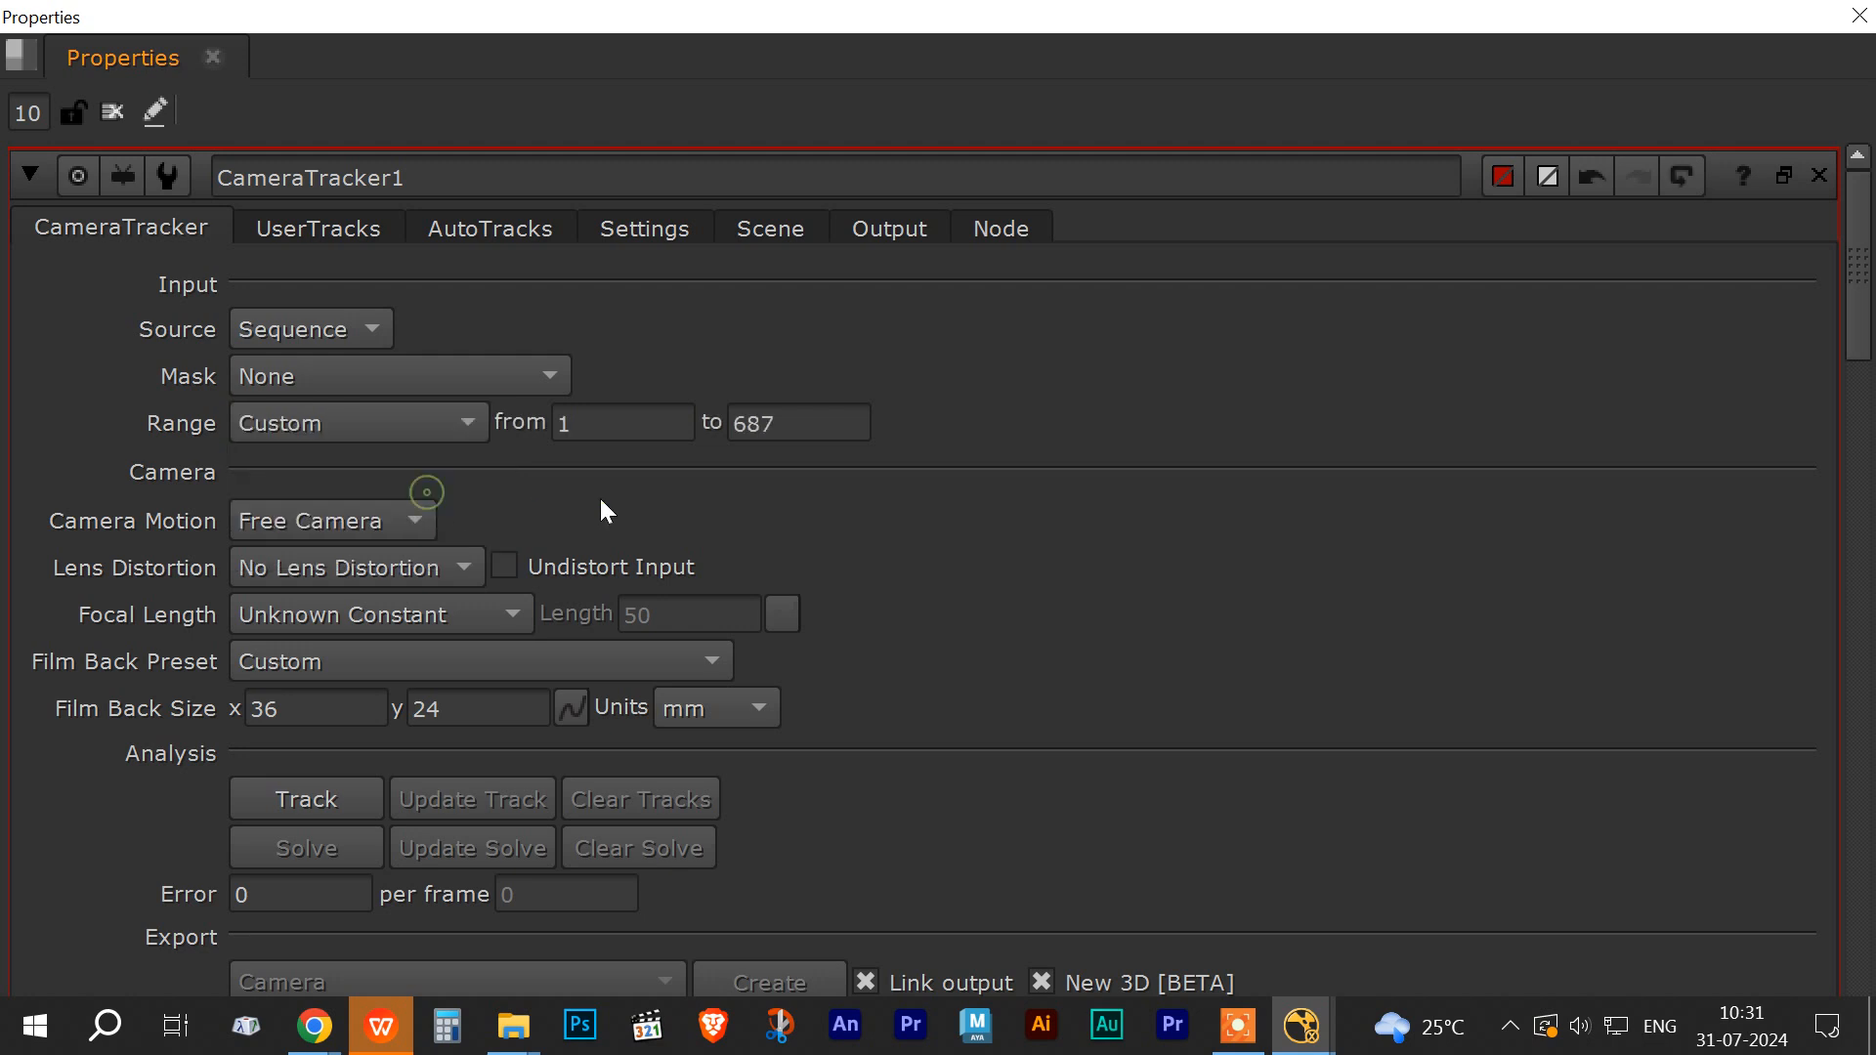
pyautogui.doubleClick(782, 422)
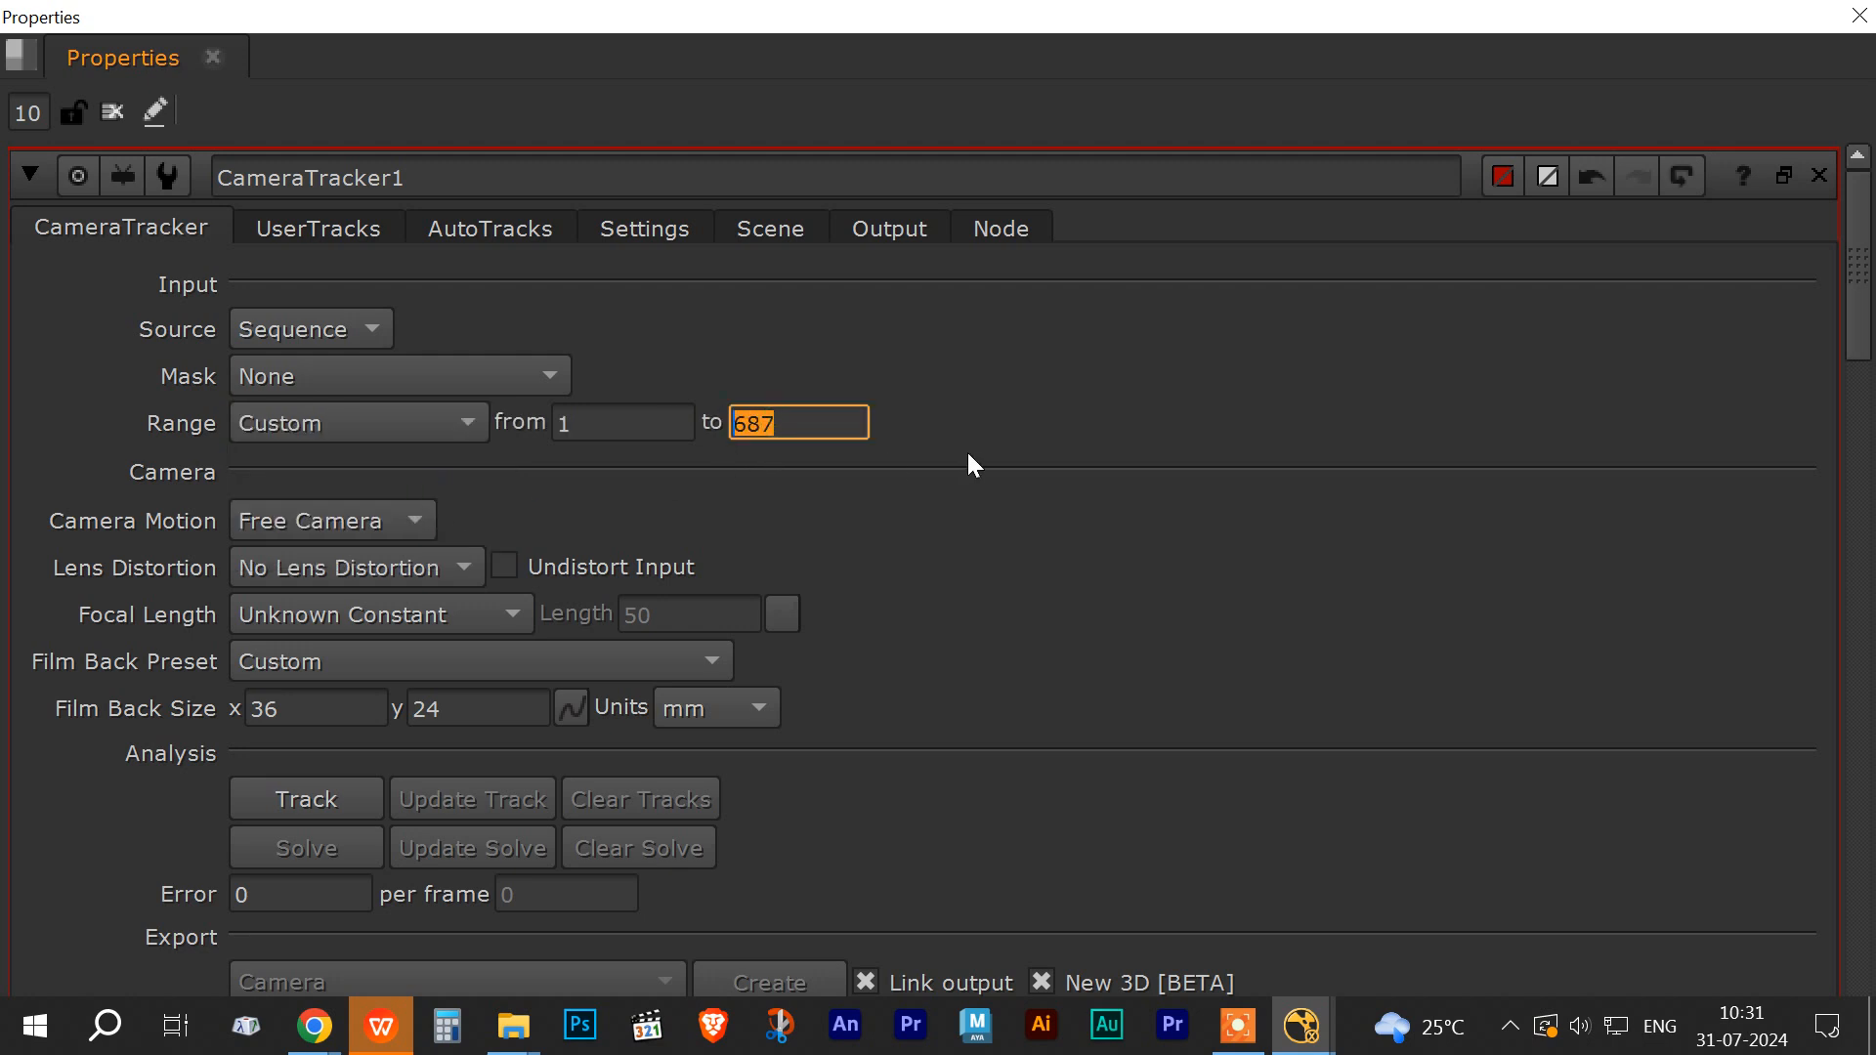
pyautogui.write('192')
pyautogui.press('Return')
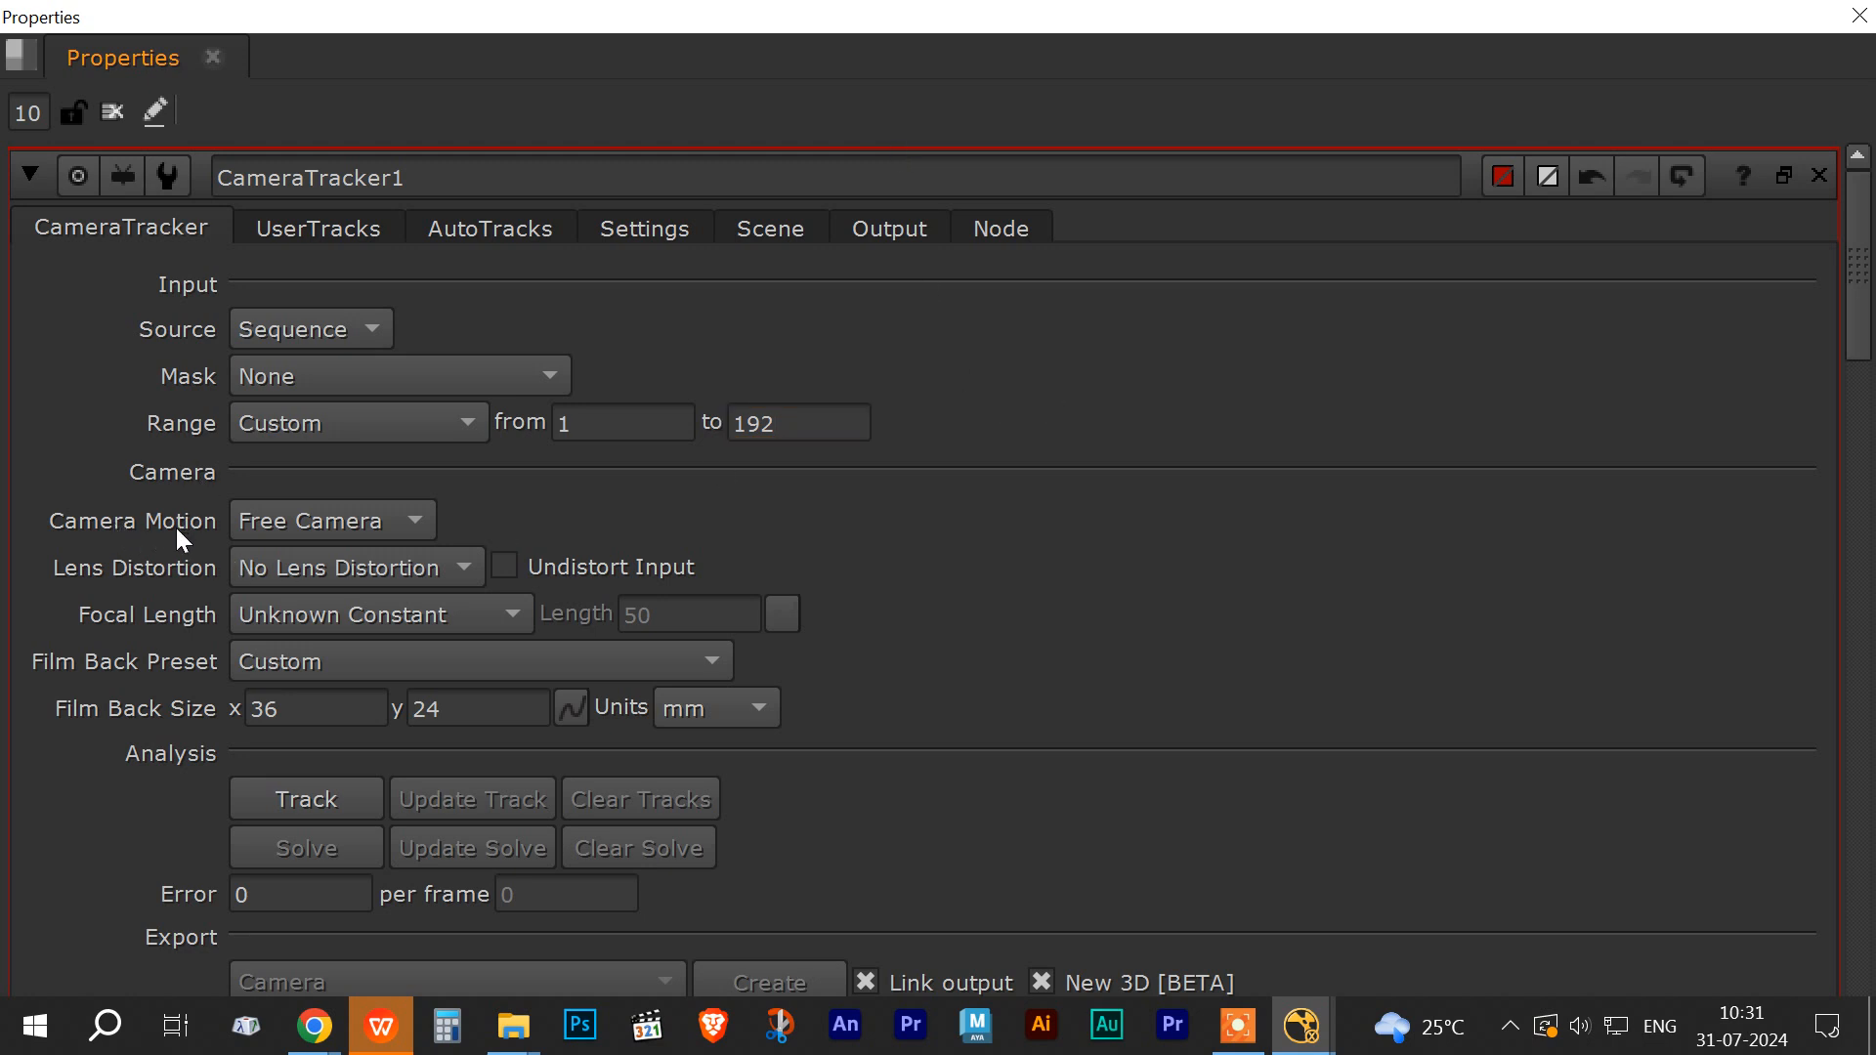
# Step: Restore the Properties panel to a position beside the viewer
pyautogui.moveTo(154, 22); pyautogui.dragTo(924, 73)
pyautogui.moveTo(367, 211); pyautogui.dragTo(1373, 794)
pyautogui.moveTo(978, 57); pyautogui.dragTo(1027, 40)
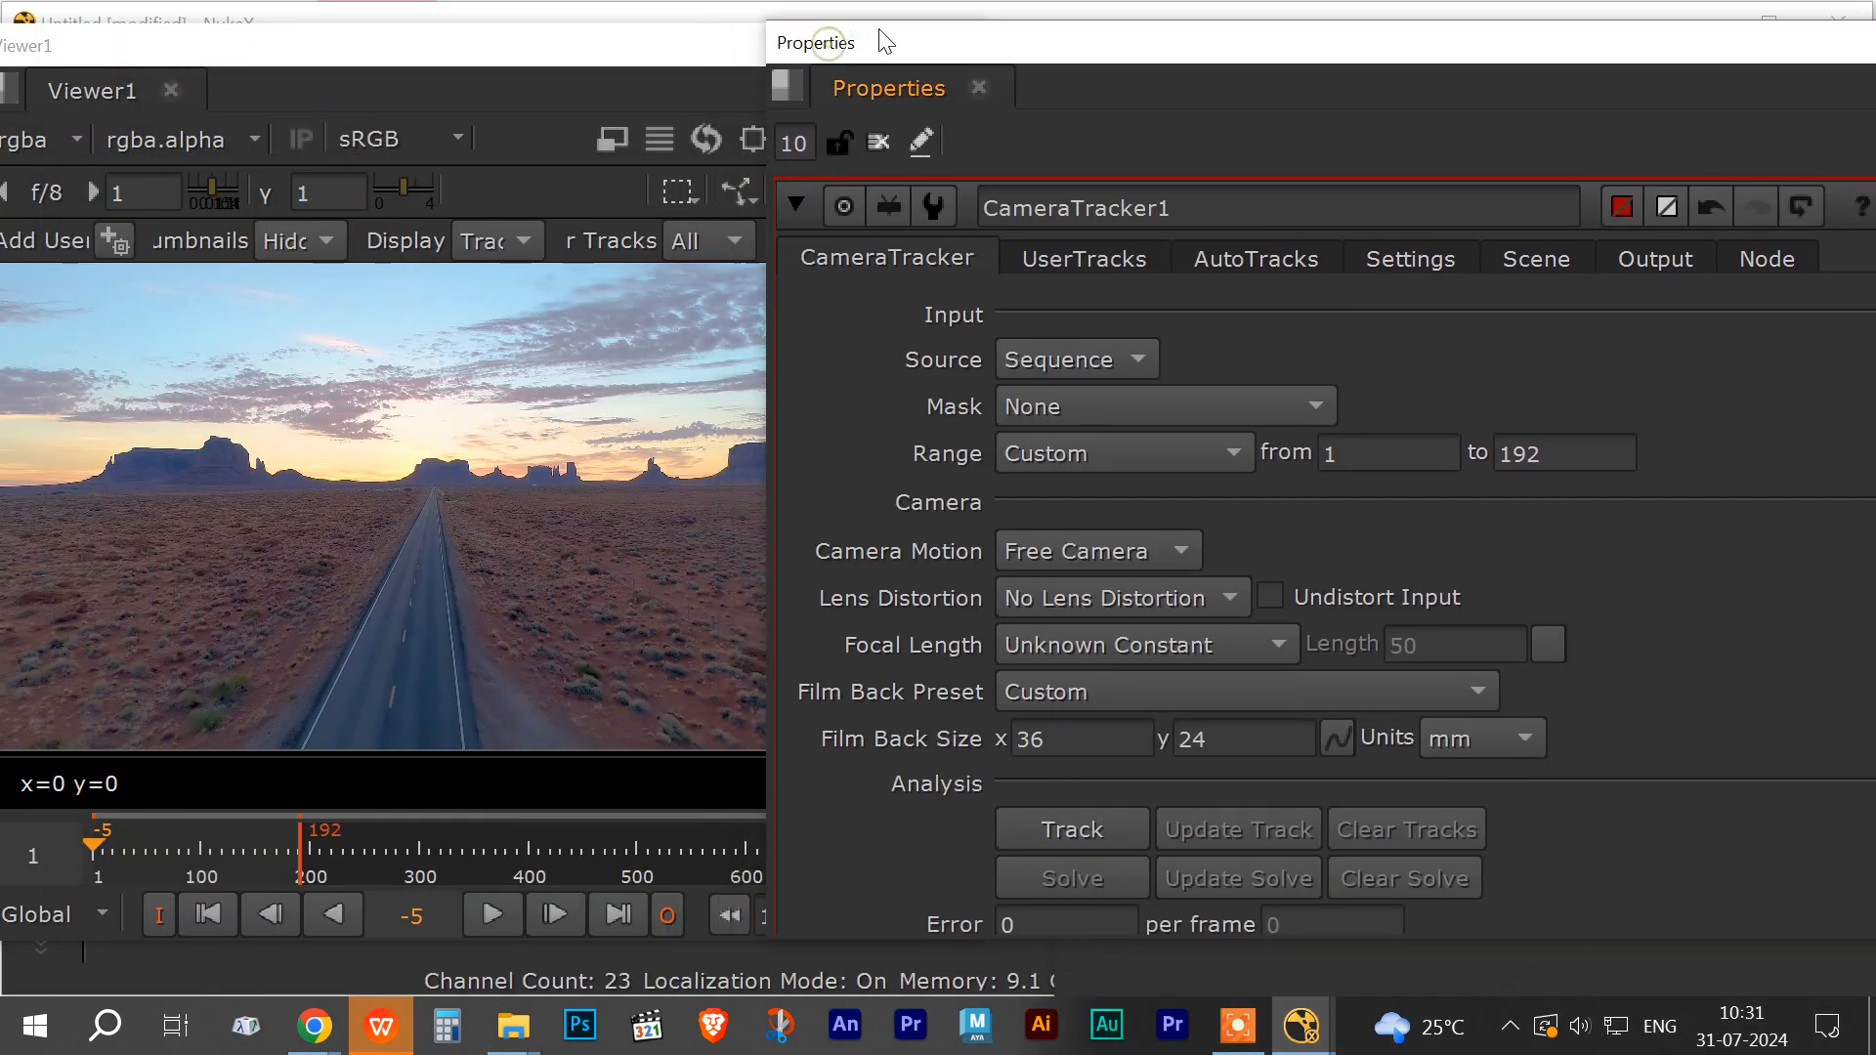
# Step: Play the footage briefly, stop it and scrub back near the start
pyautogui.click(502, 914)
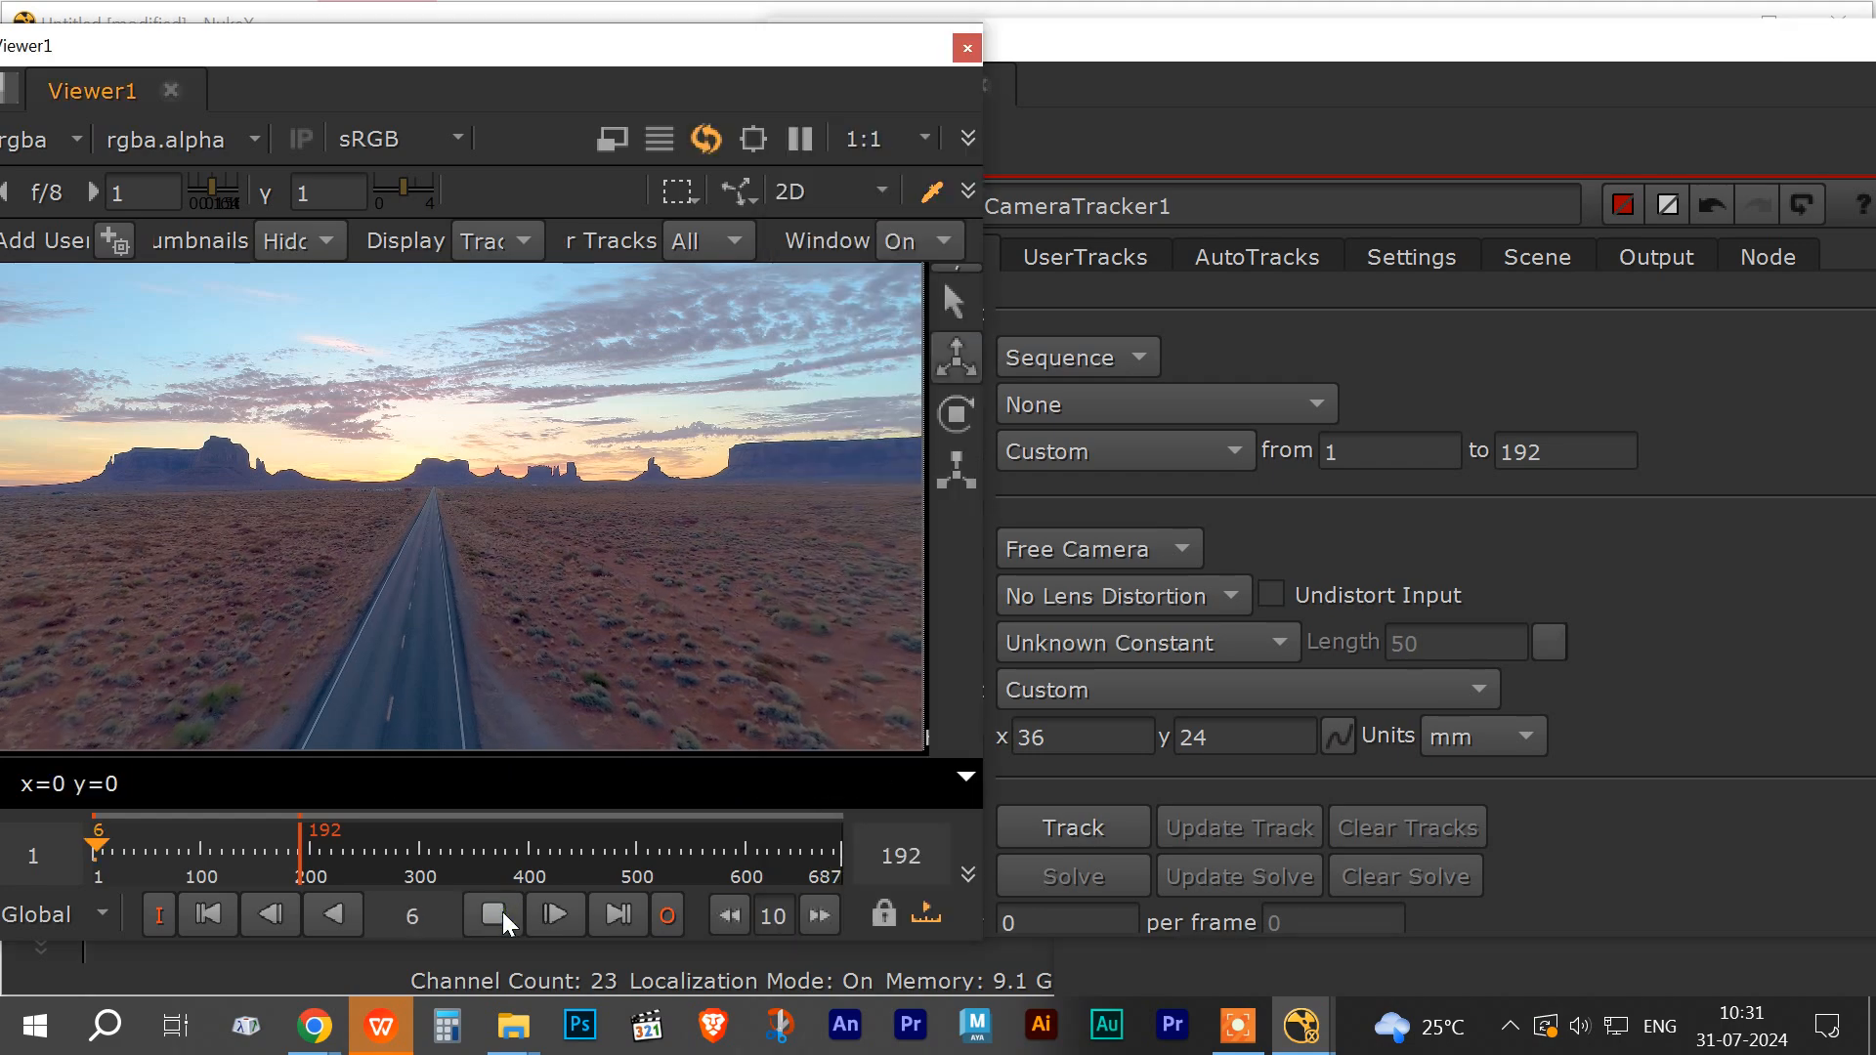
pyautogui.click(503, 913)
pyautogui.moveTo(127, 848); pyautogui.dragTo(102, 848)
pyautogui.click(1063, 48)
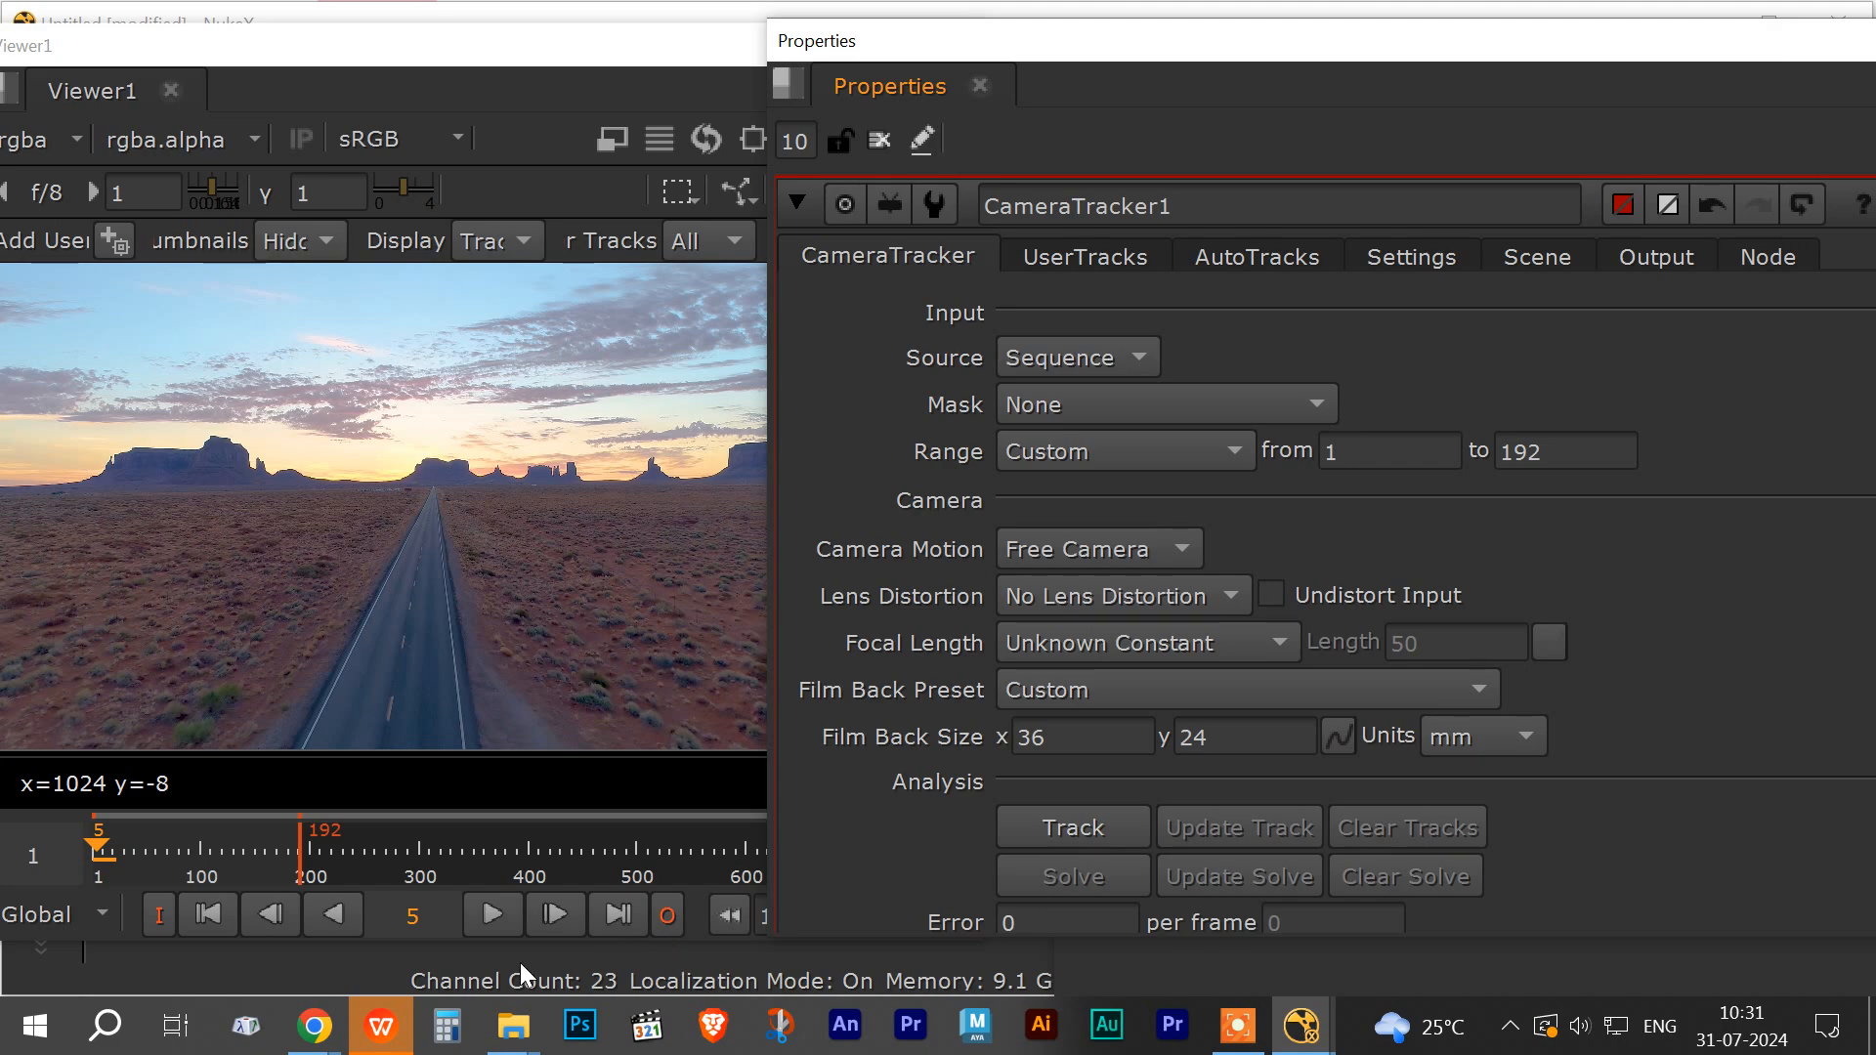
# Step: Switch to the browser to view lens distortion example images, then return to Nuke
pyautogui.moveTo(323, 1041)
pyautogui.click(156, 880)
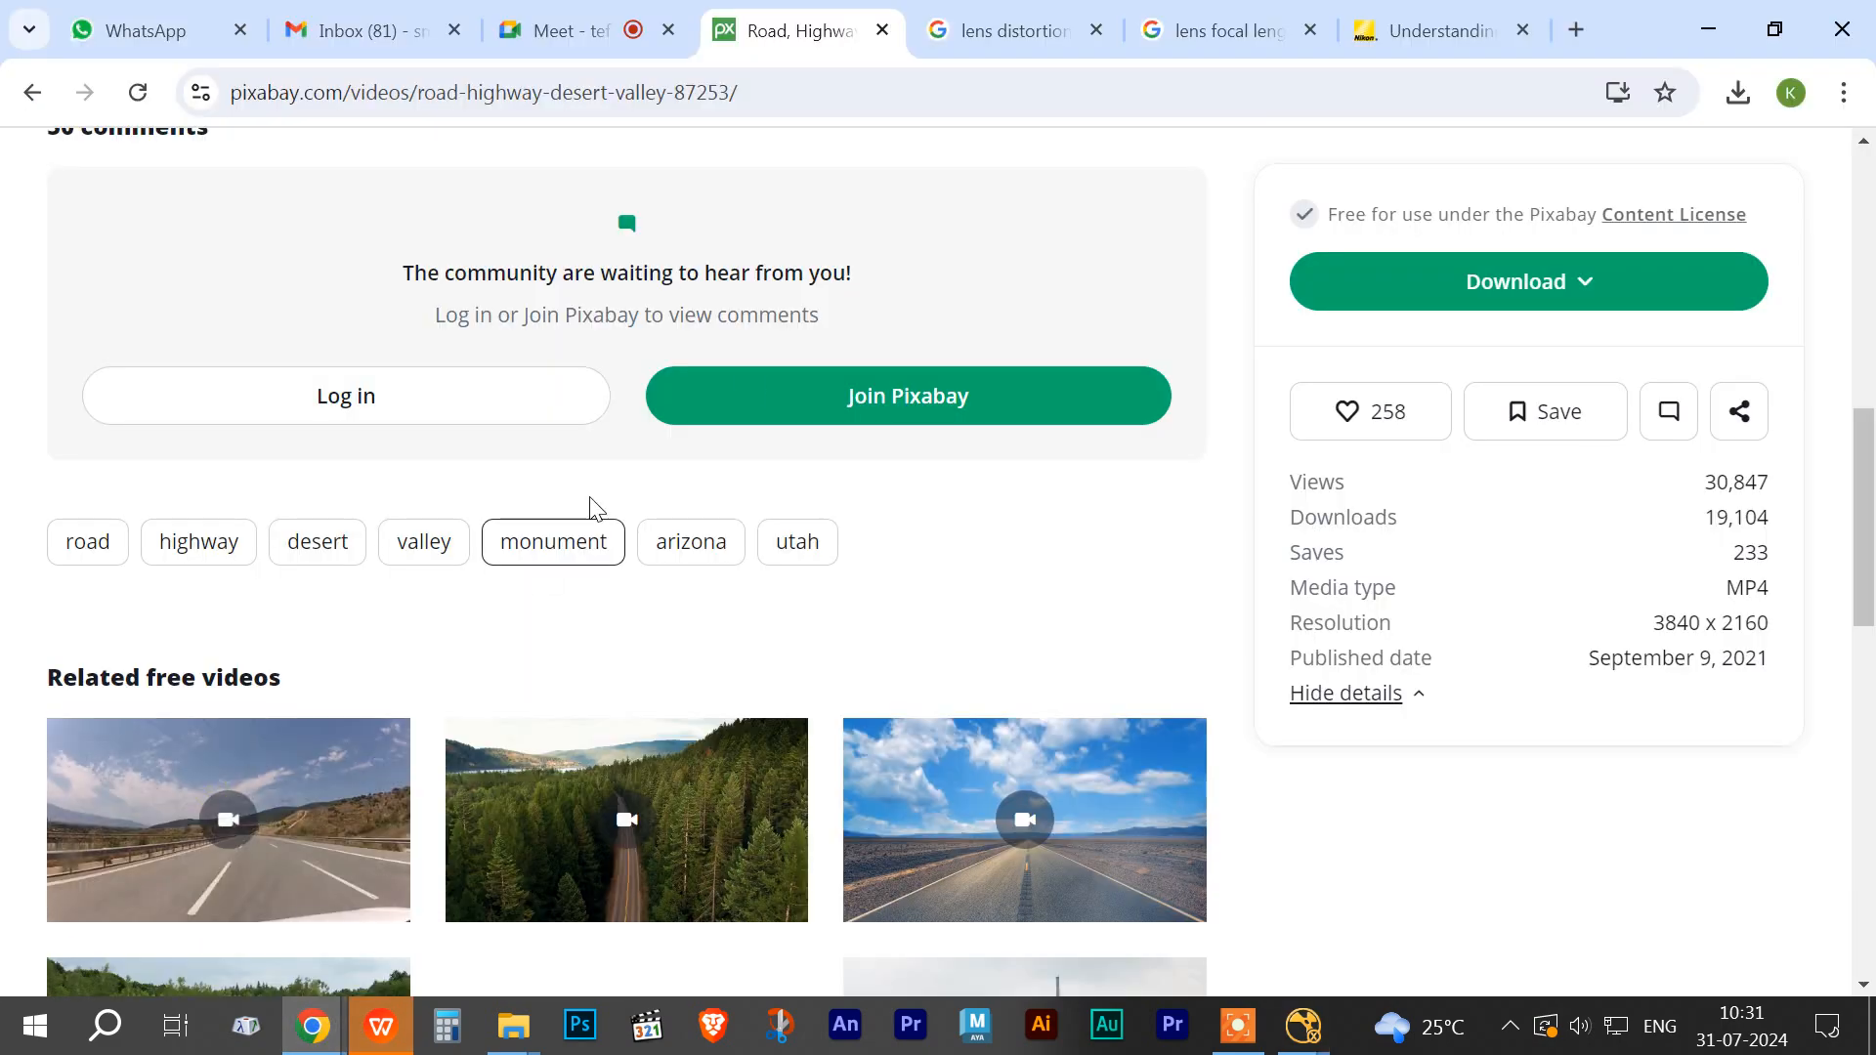
pyautogui.click(1016, 34)
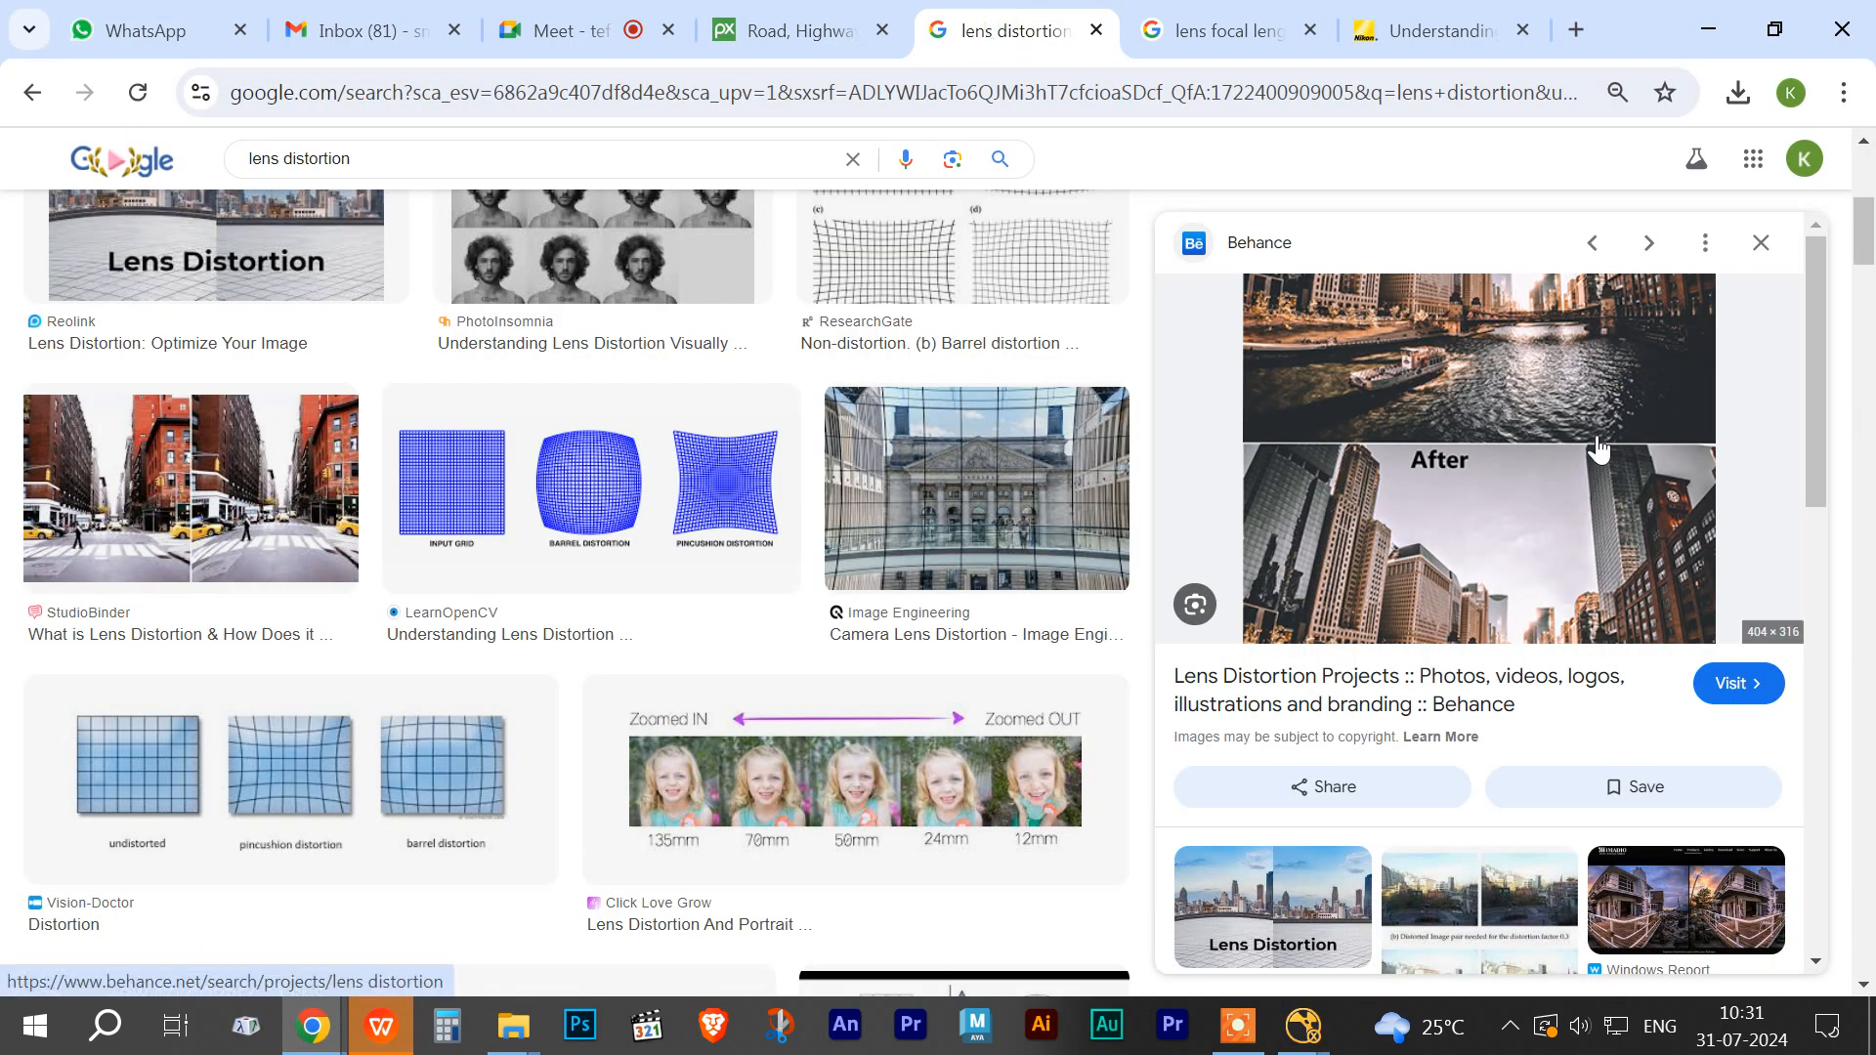
pyautogui.click(289, 494)
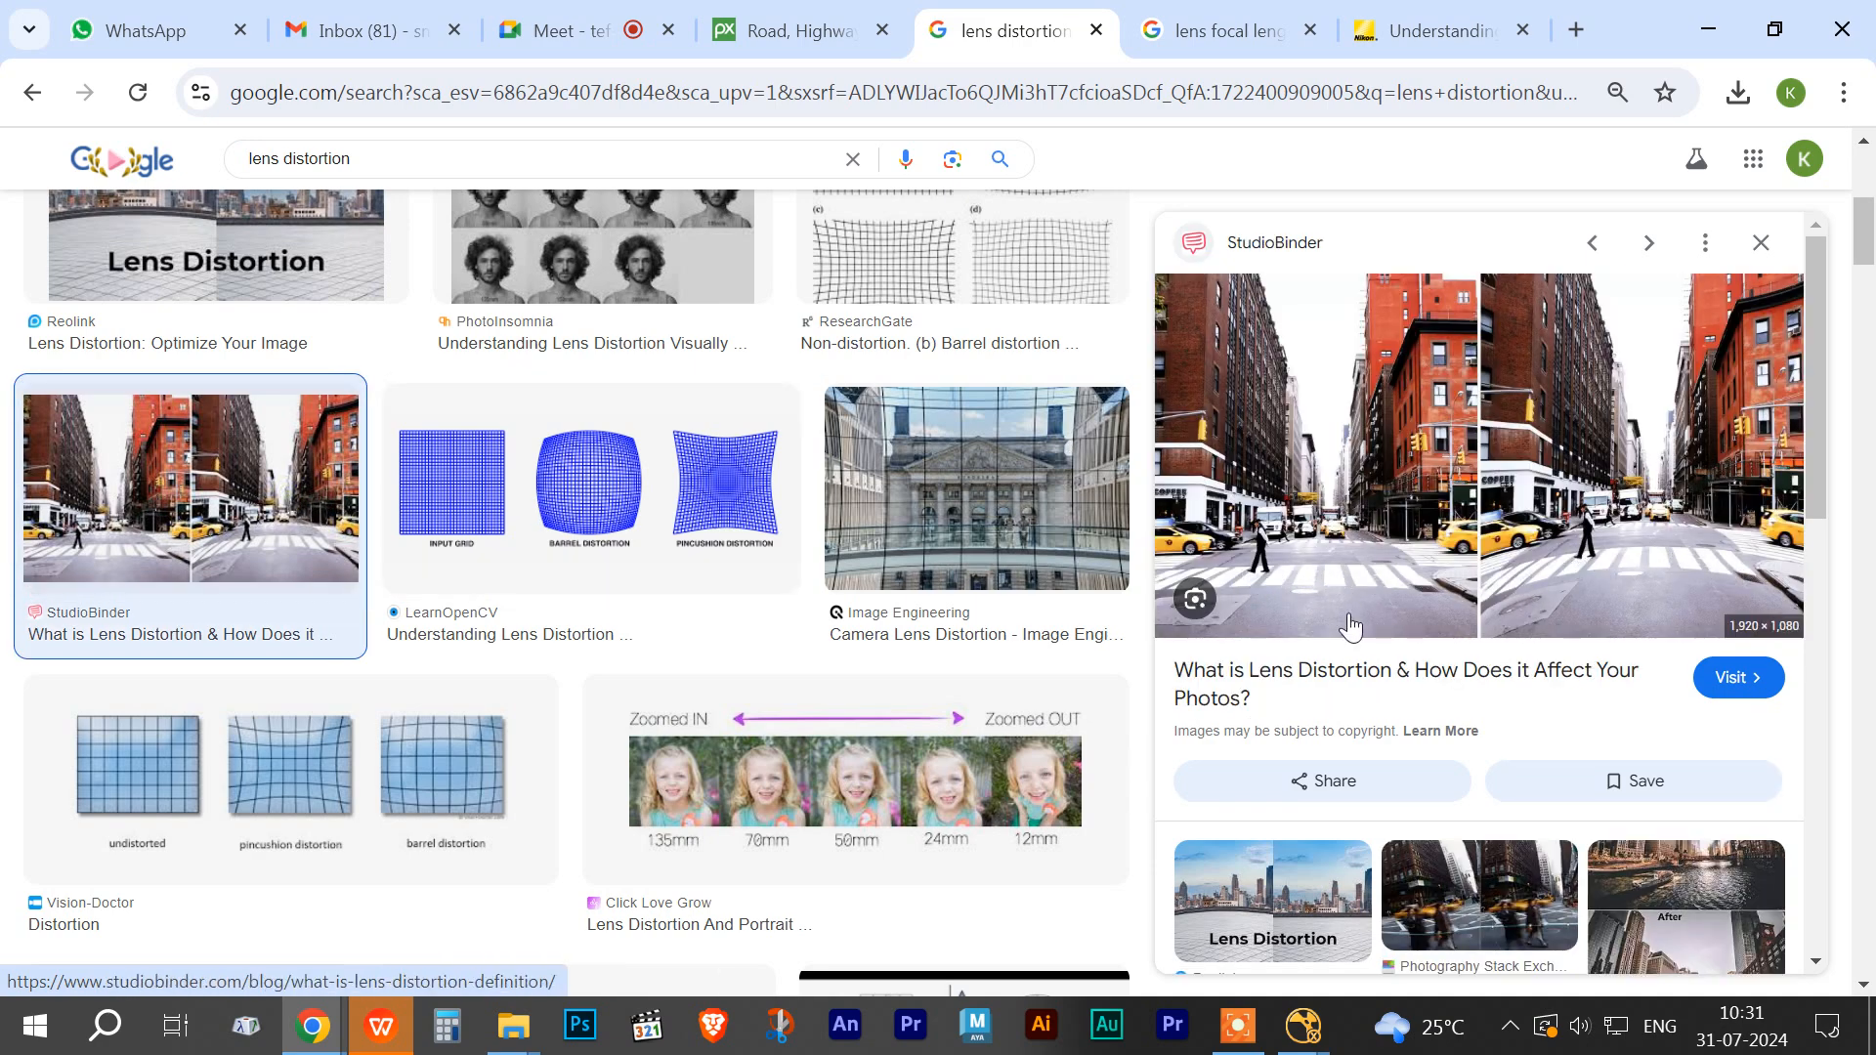
pyautogui.click(1300, 921)
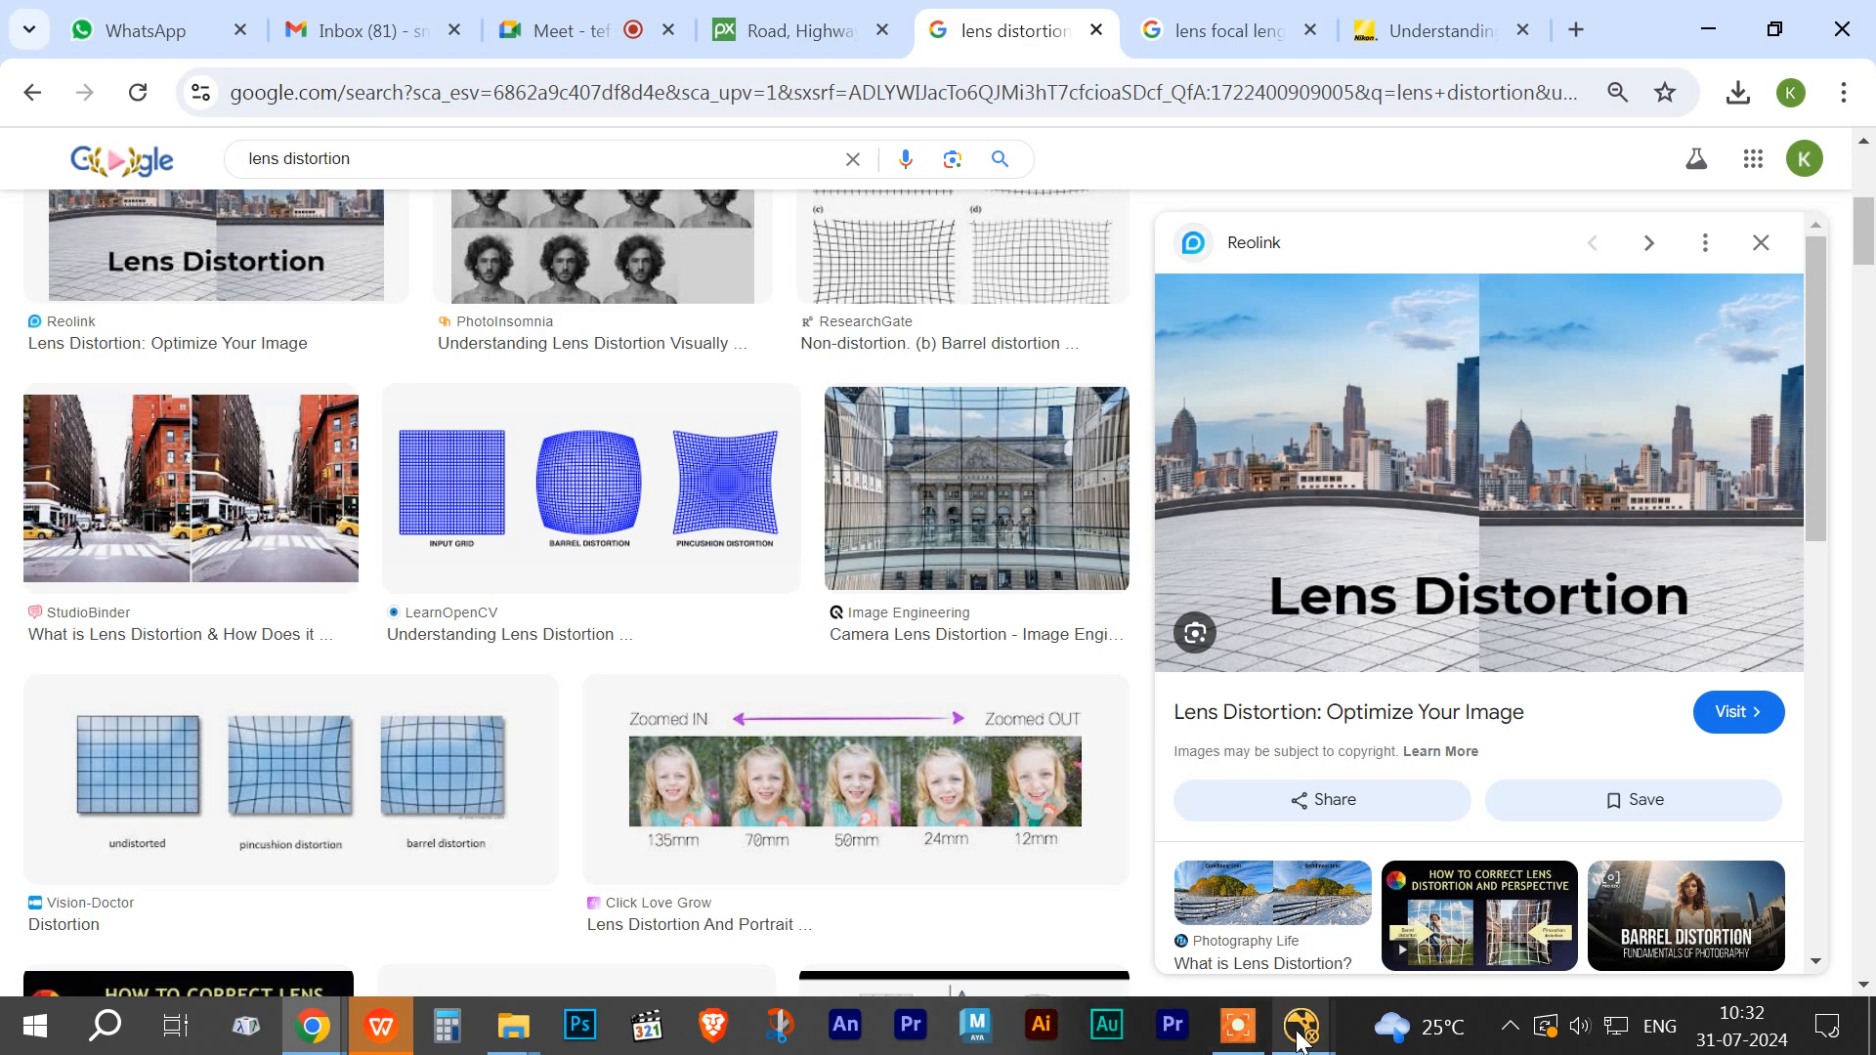
pyautogui.moveTo(1300, 1038)
pyautogui.click(1398, 817)
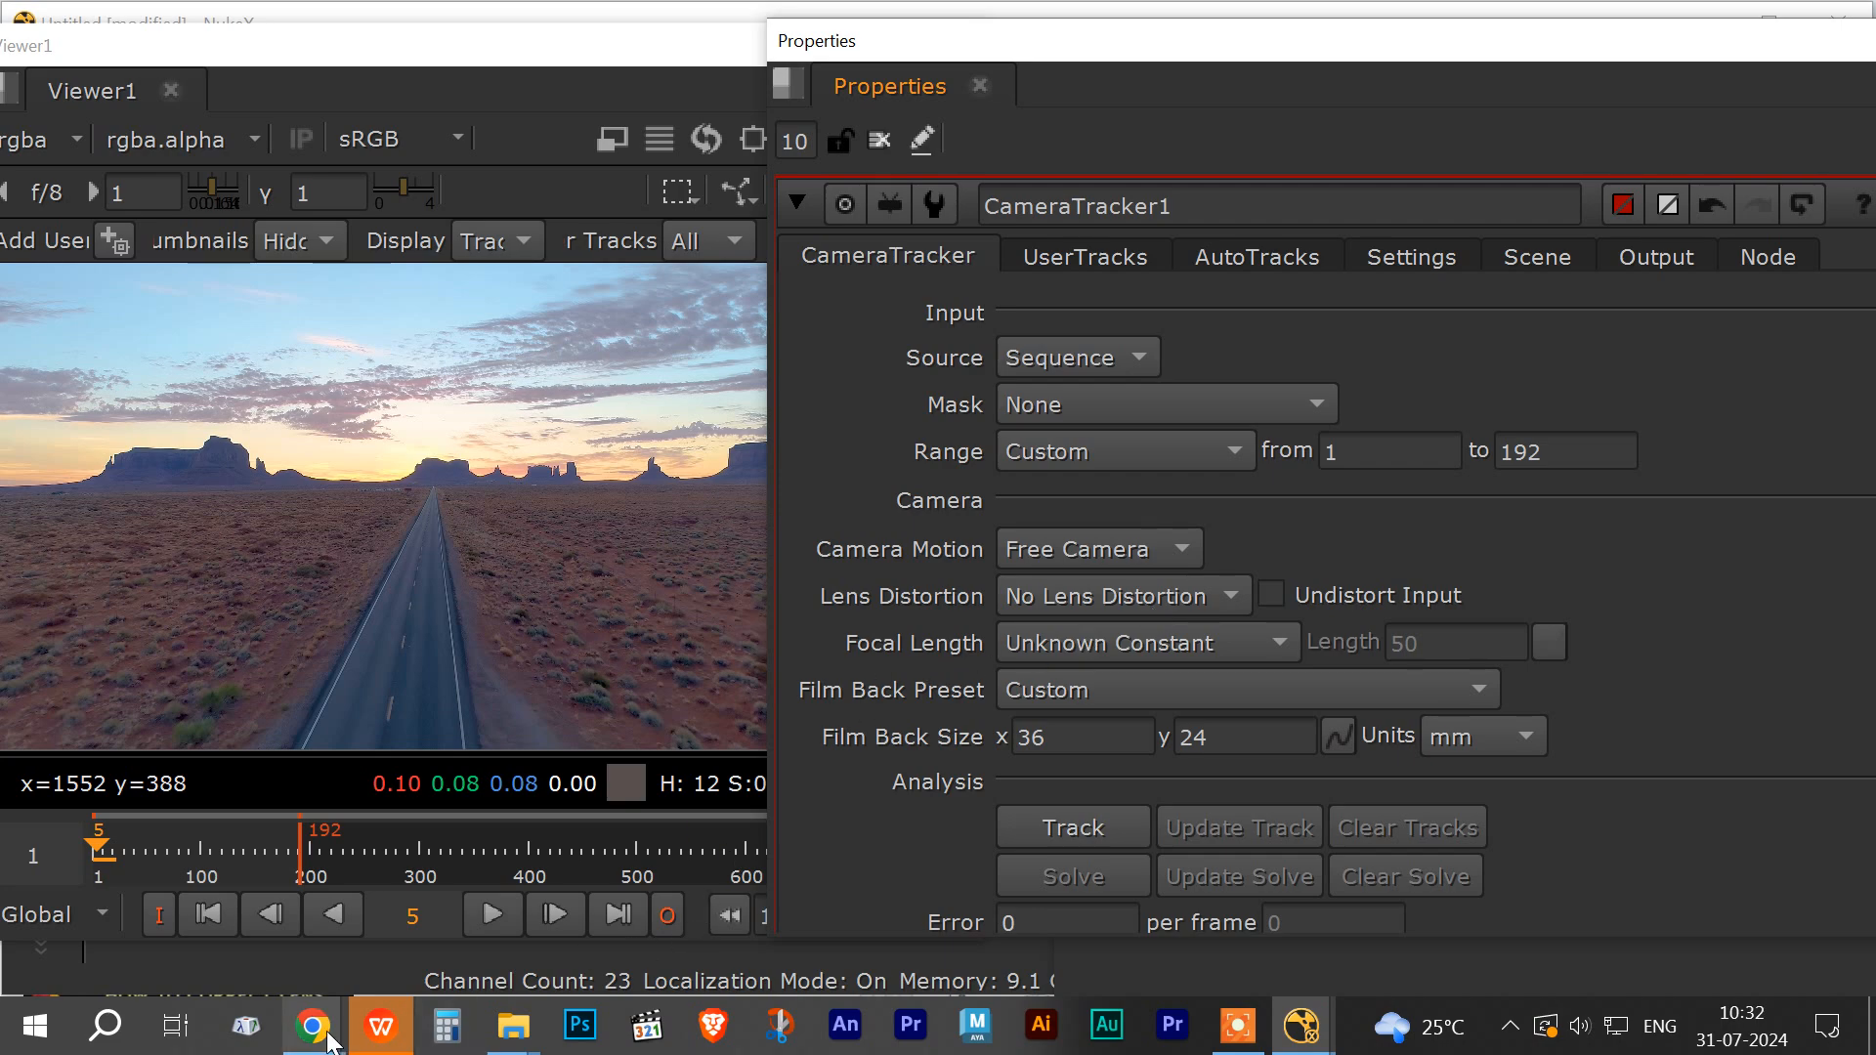
# Step: Switch to the browser to view focal length comparison images, then return to Nuke
pyautogui.moveTo(328, 1040)
pyautogui.click(219, 807)
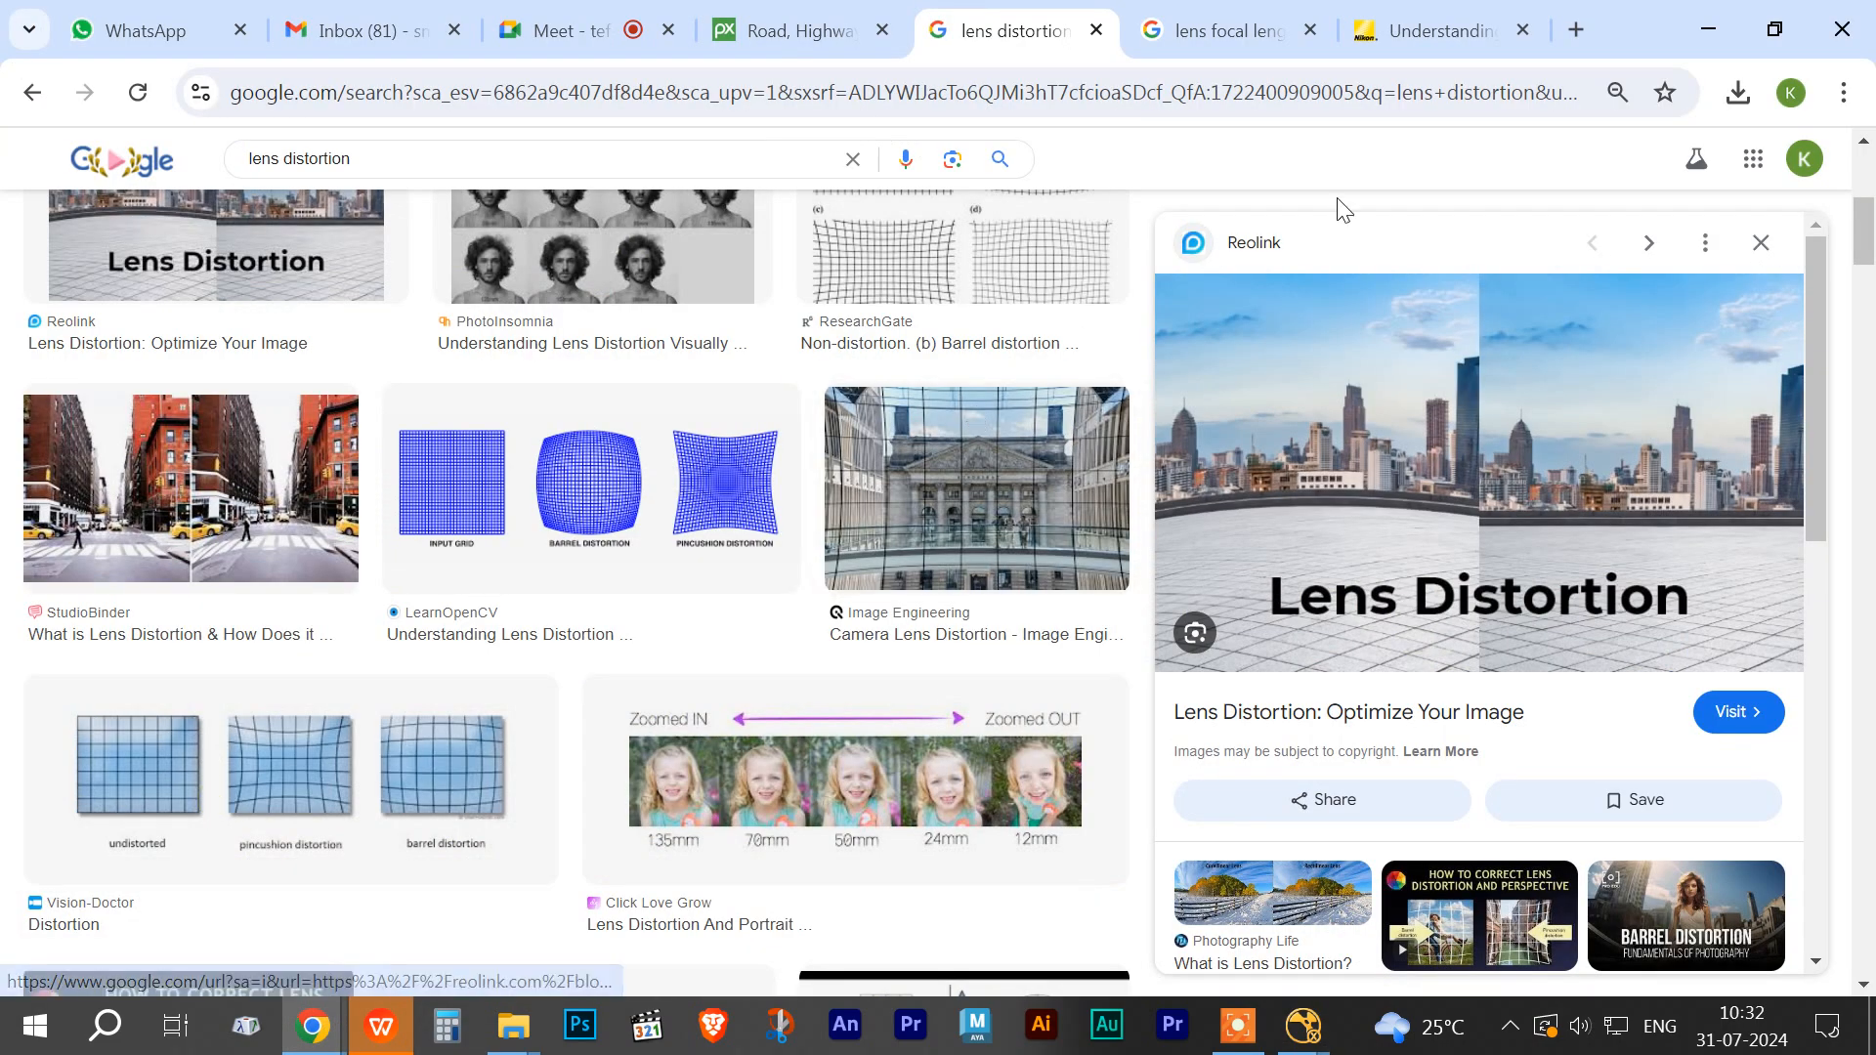
pyautogui.click(1216, 33)
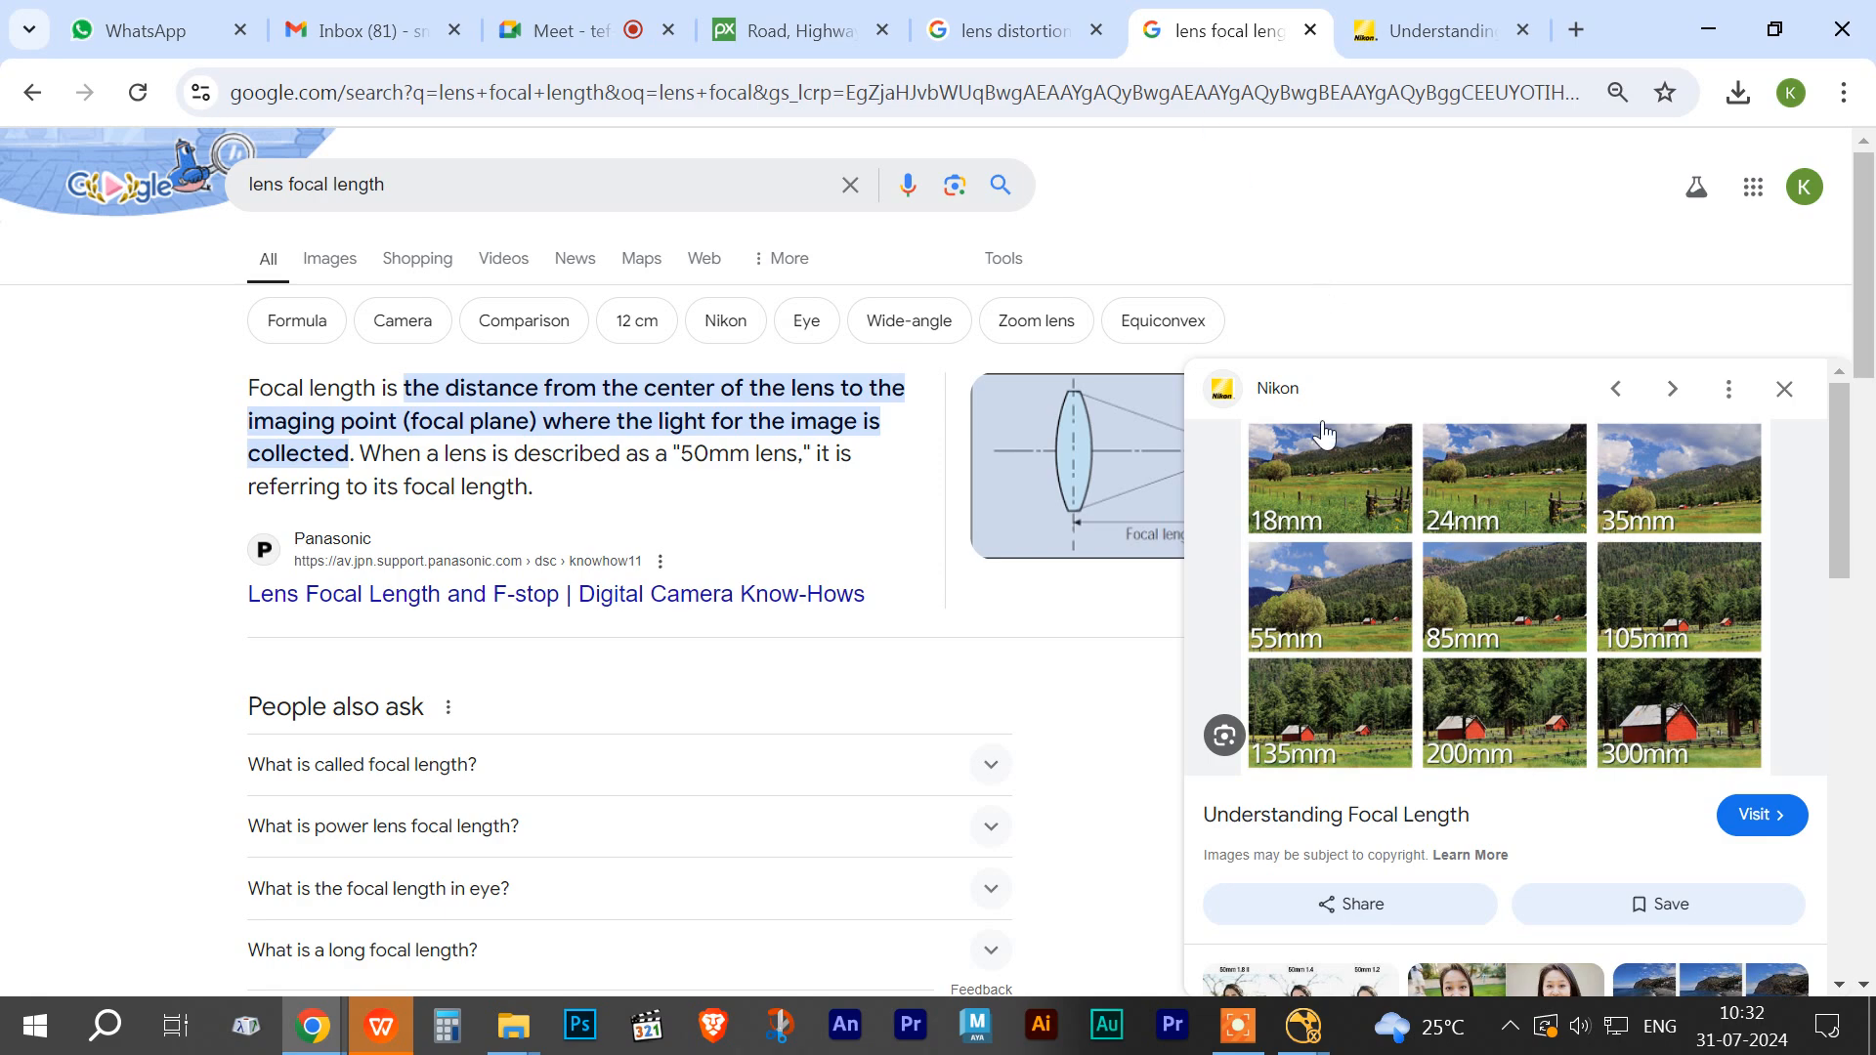
pyautogui.click(1315, 489)
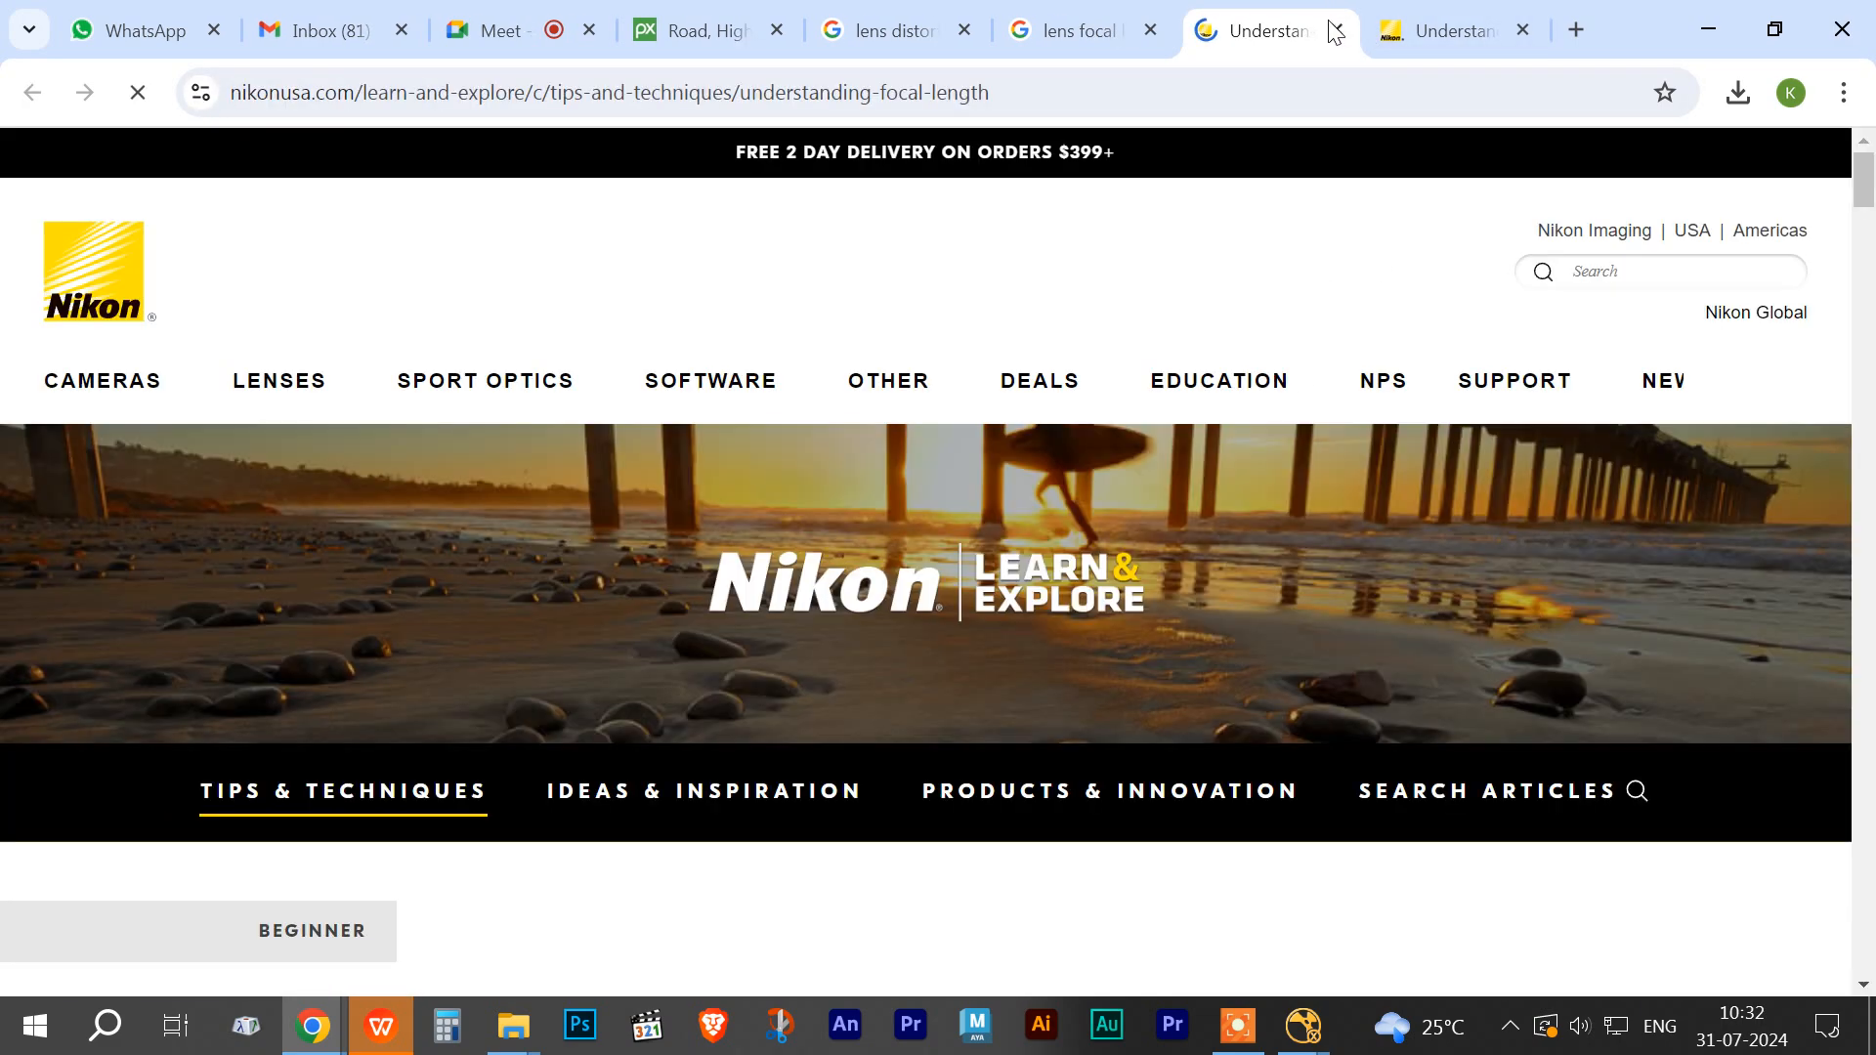
pyautogui.click(1337, 30)
pyautogui.click(1282, 44)
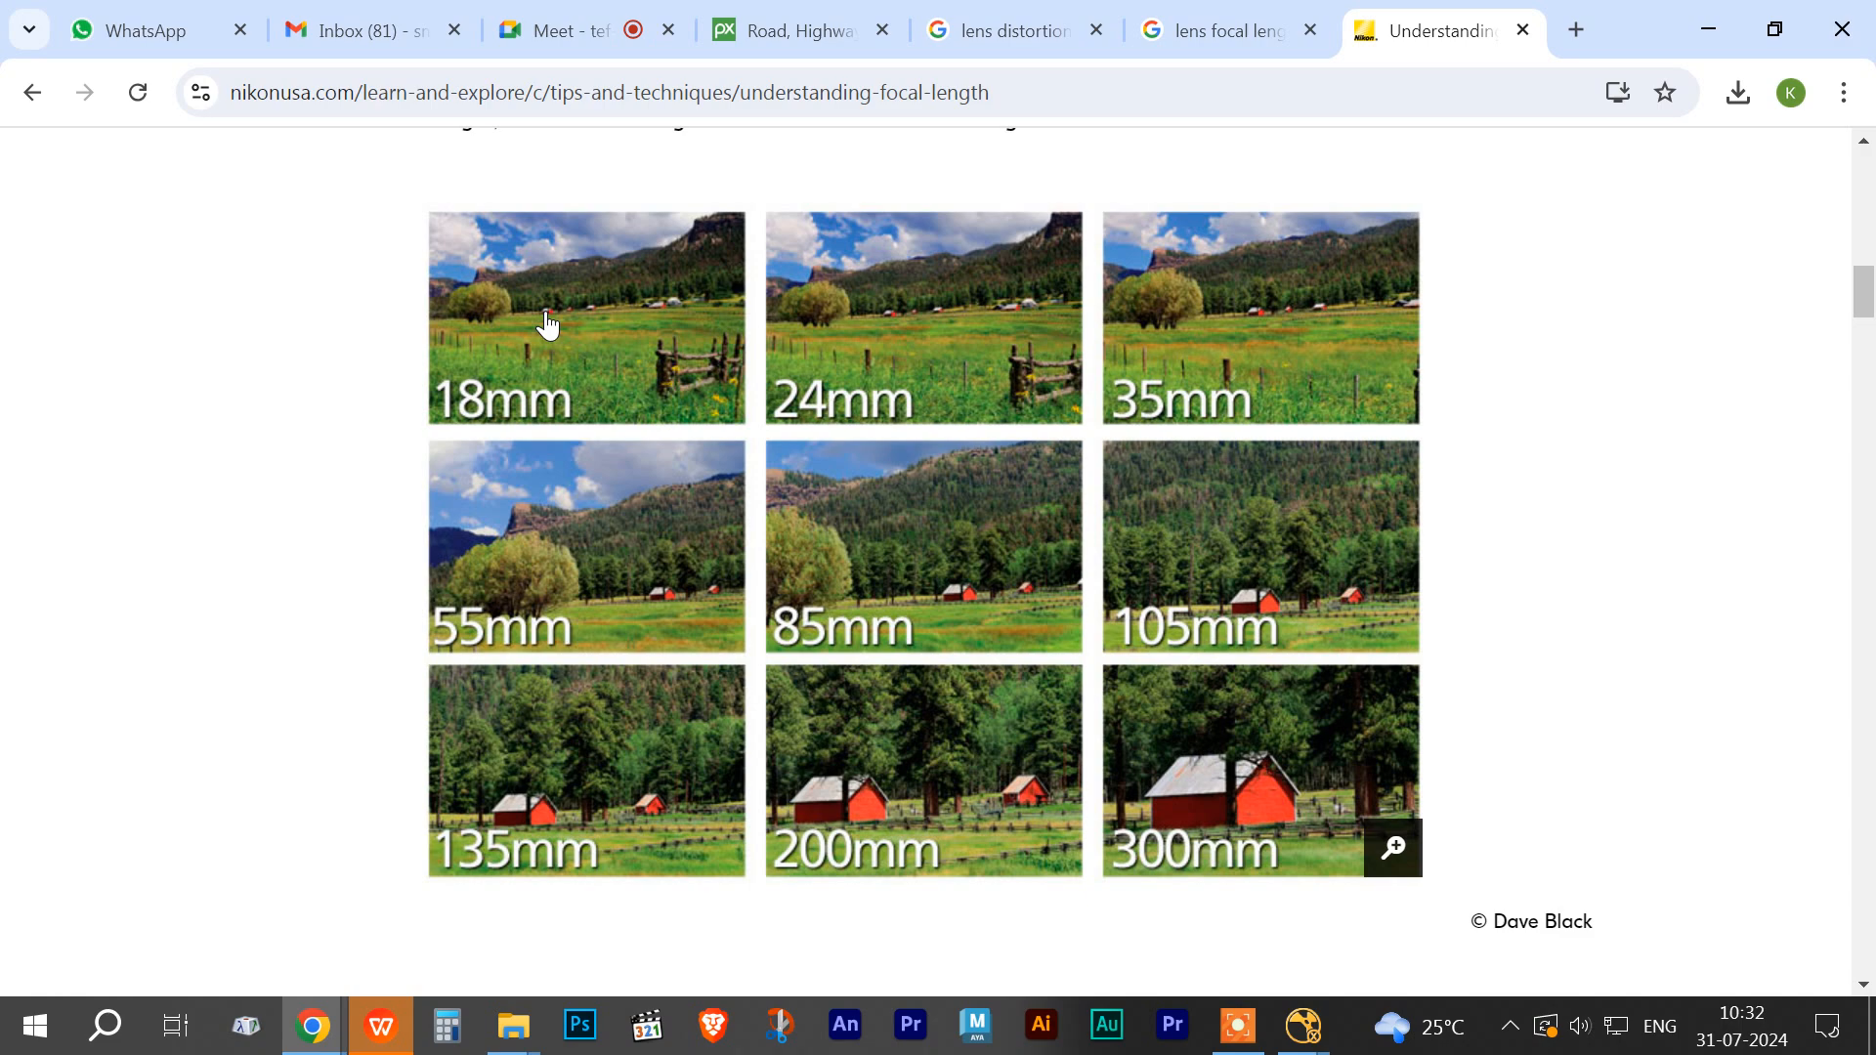
pyautogui.moveTo(328, 1036)
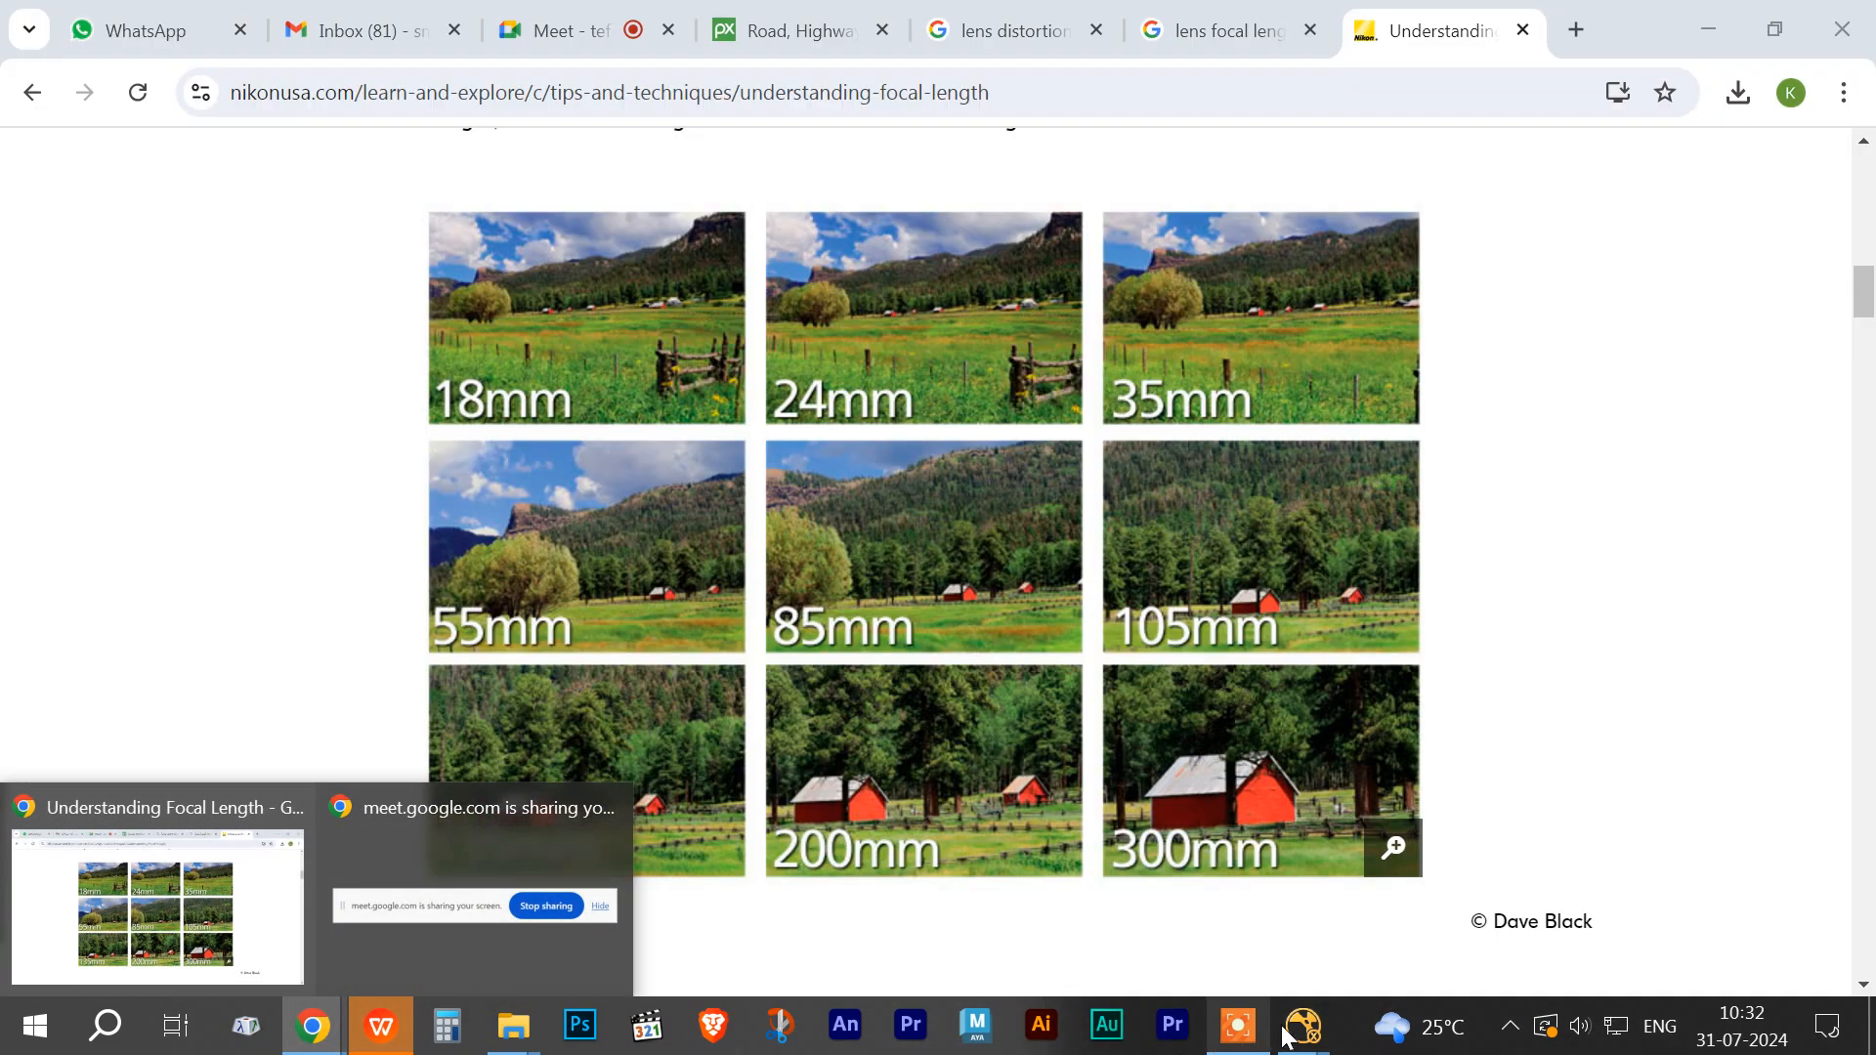
pyautogui.moveTo(1290, 1034)
pyautogui.click(1398, 808)
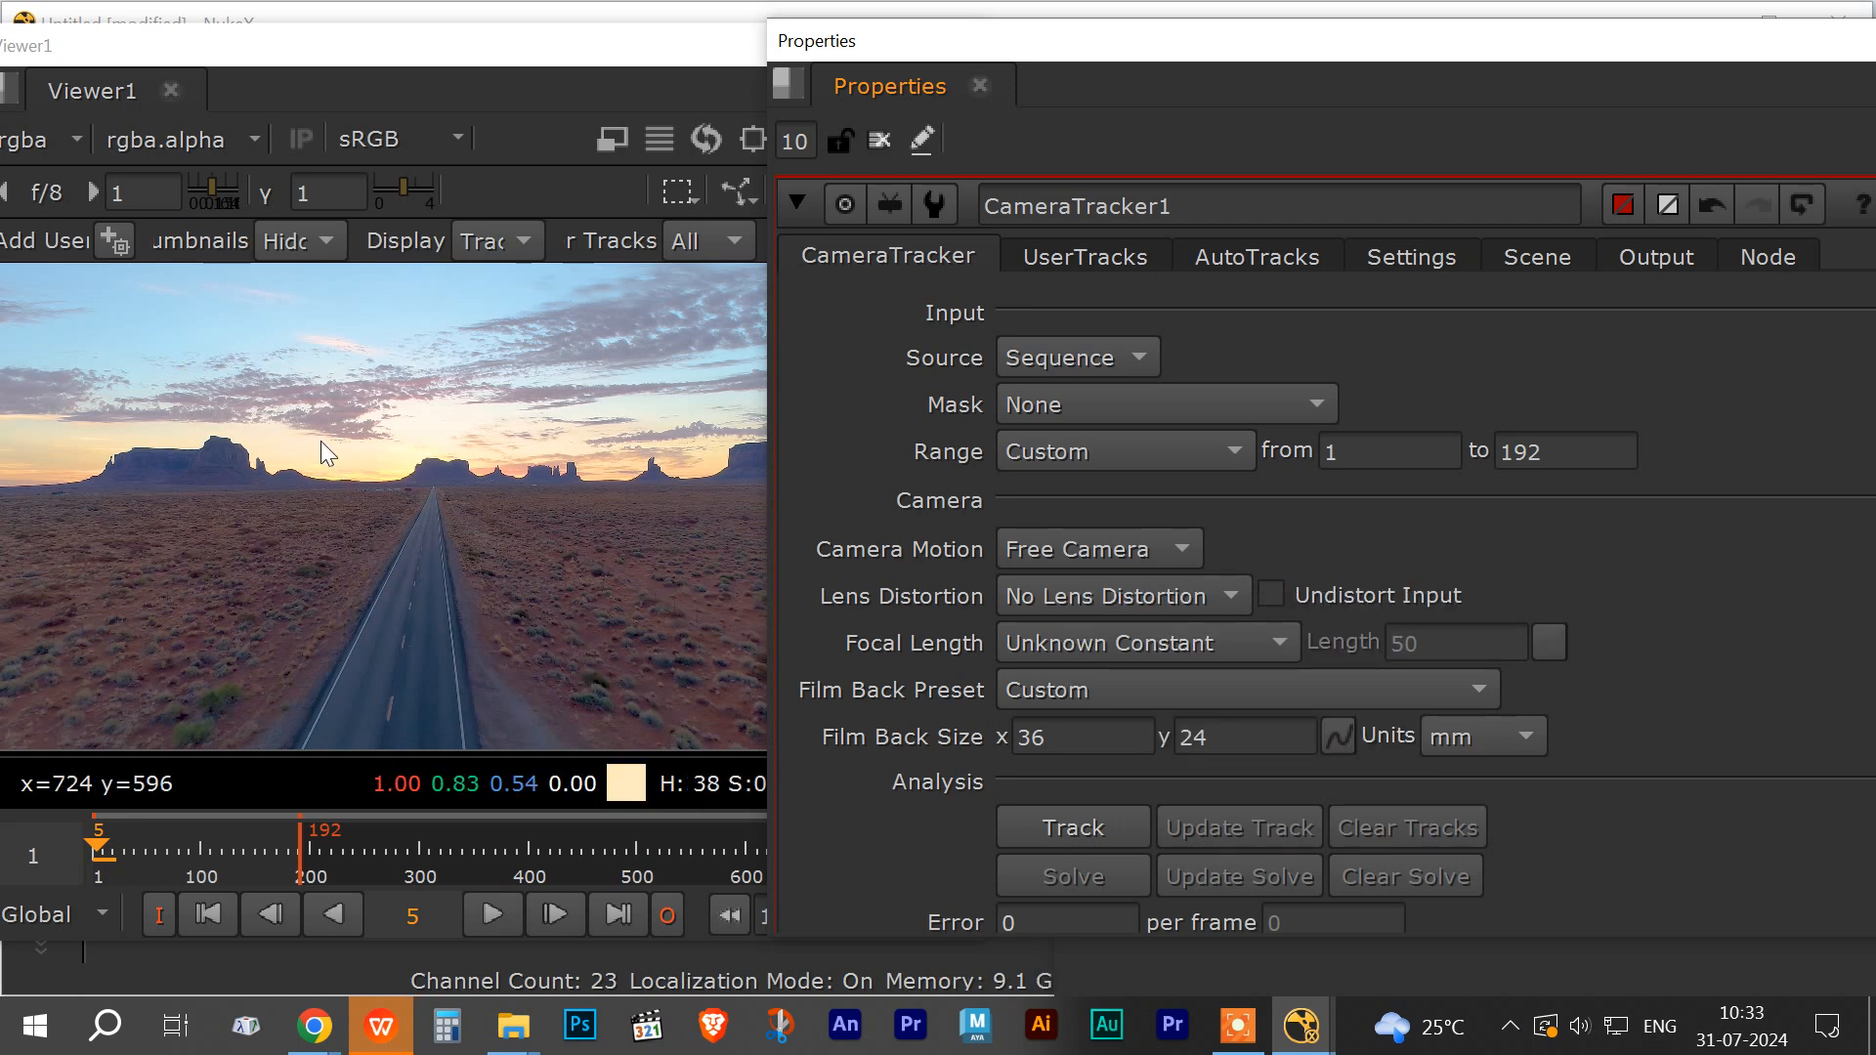
# Step: Adjust the viewer gamma to inspect the footage's brightness, then reset the gamma to 1
pyautogui.moveTo(213, 181); pyautogui.dragTo(199, 180)
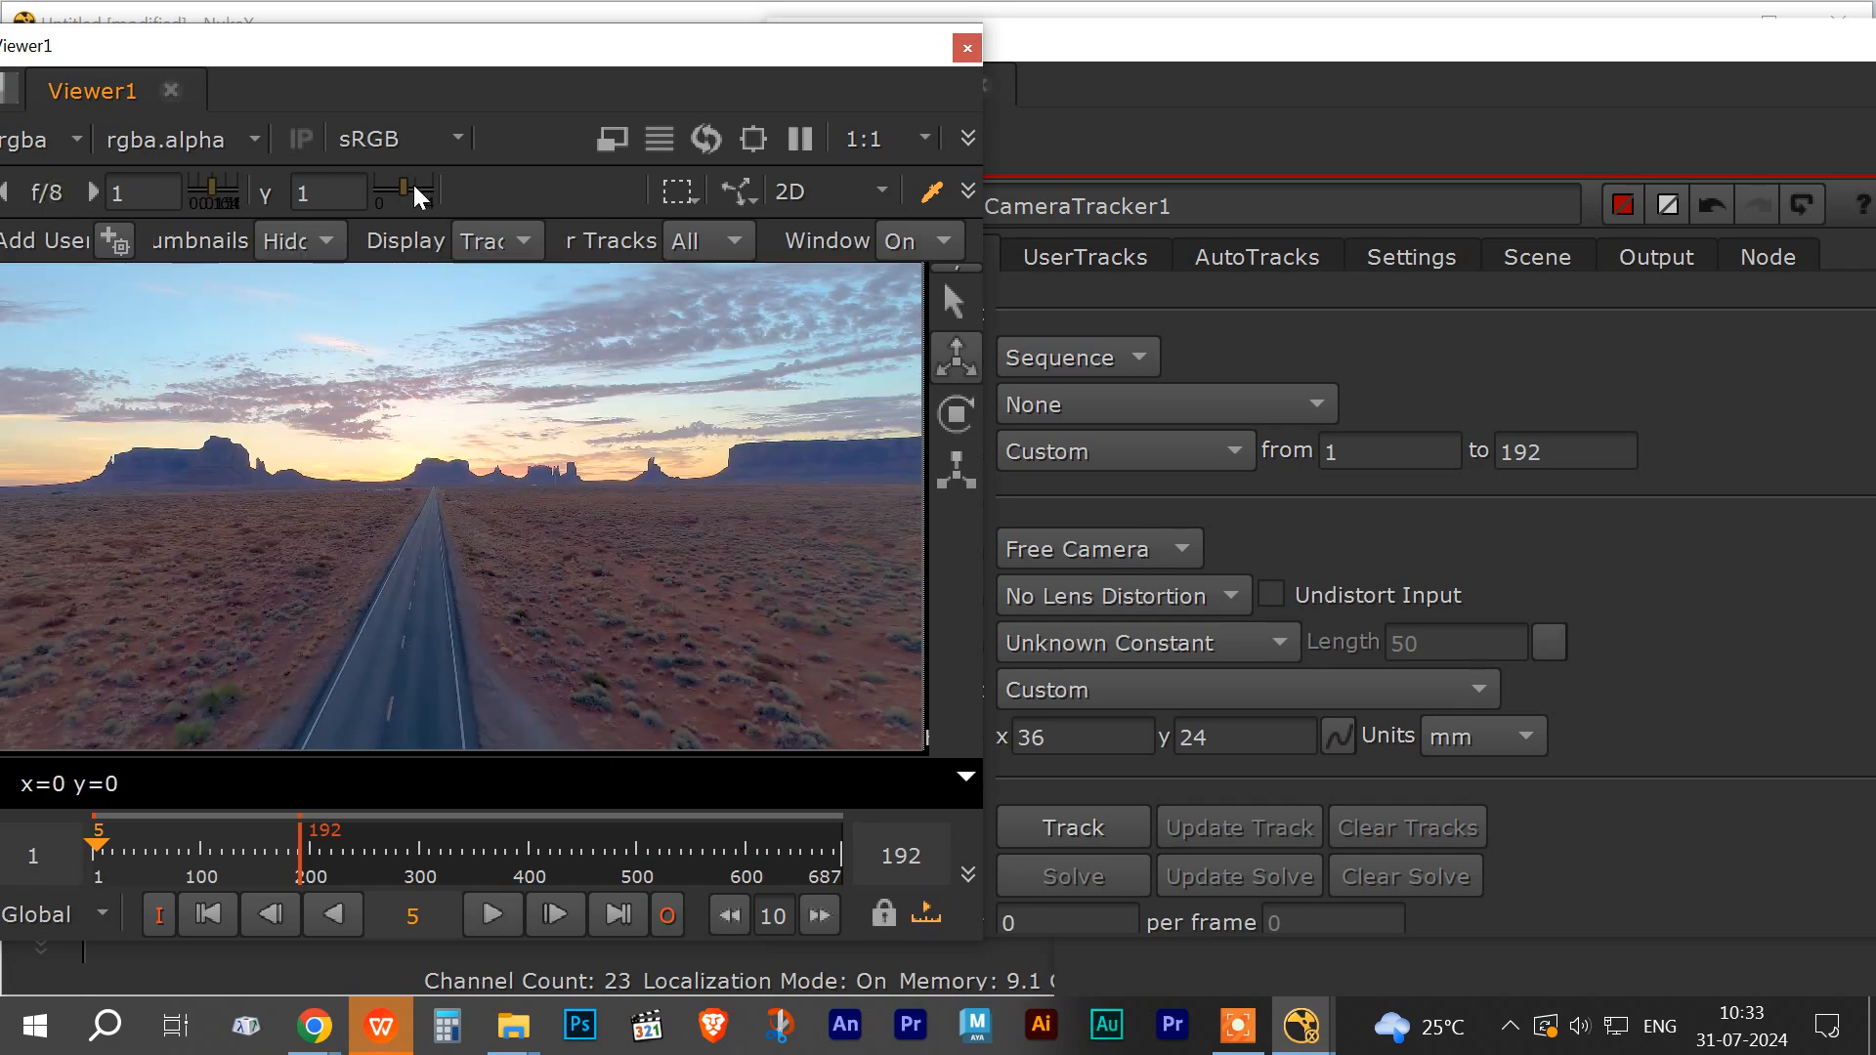
pyautogui.moveTo(405, 182); pyautogui.dragTo(391, 185)
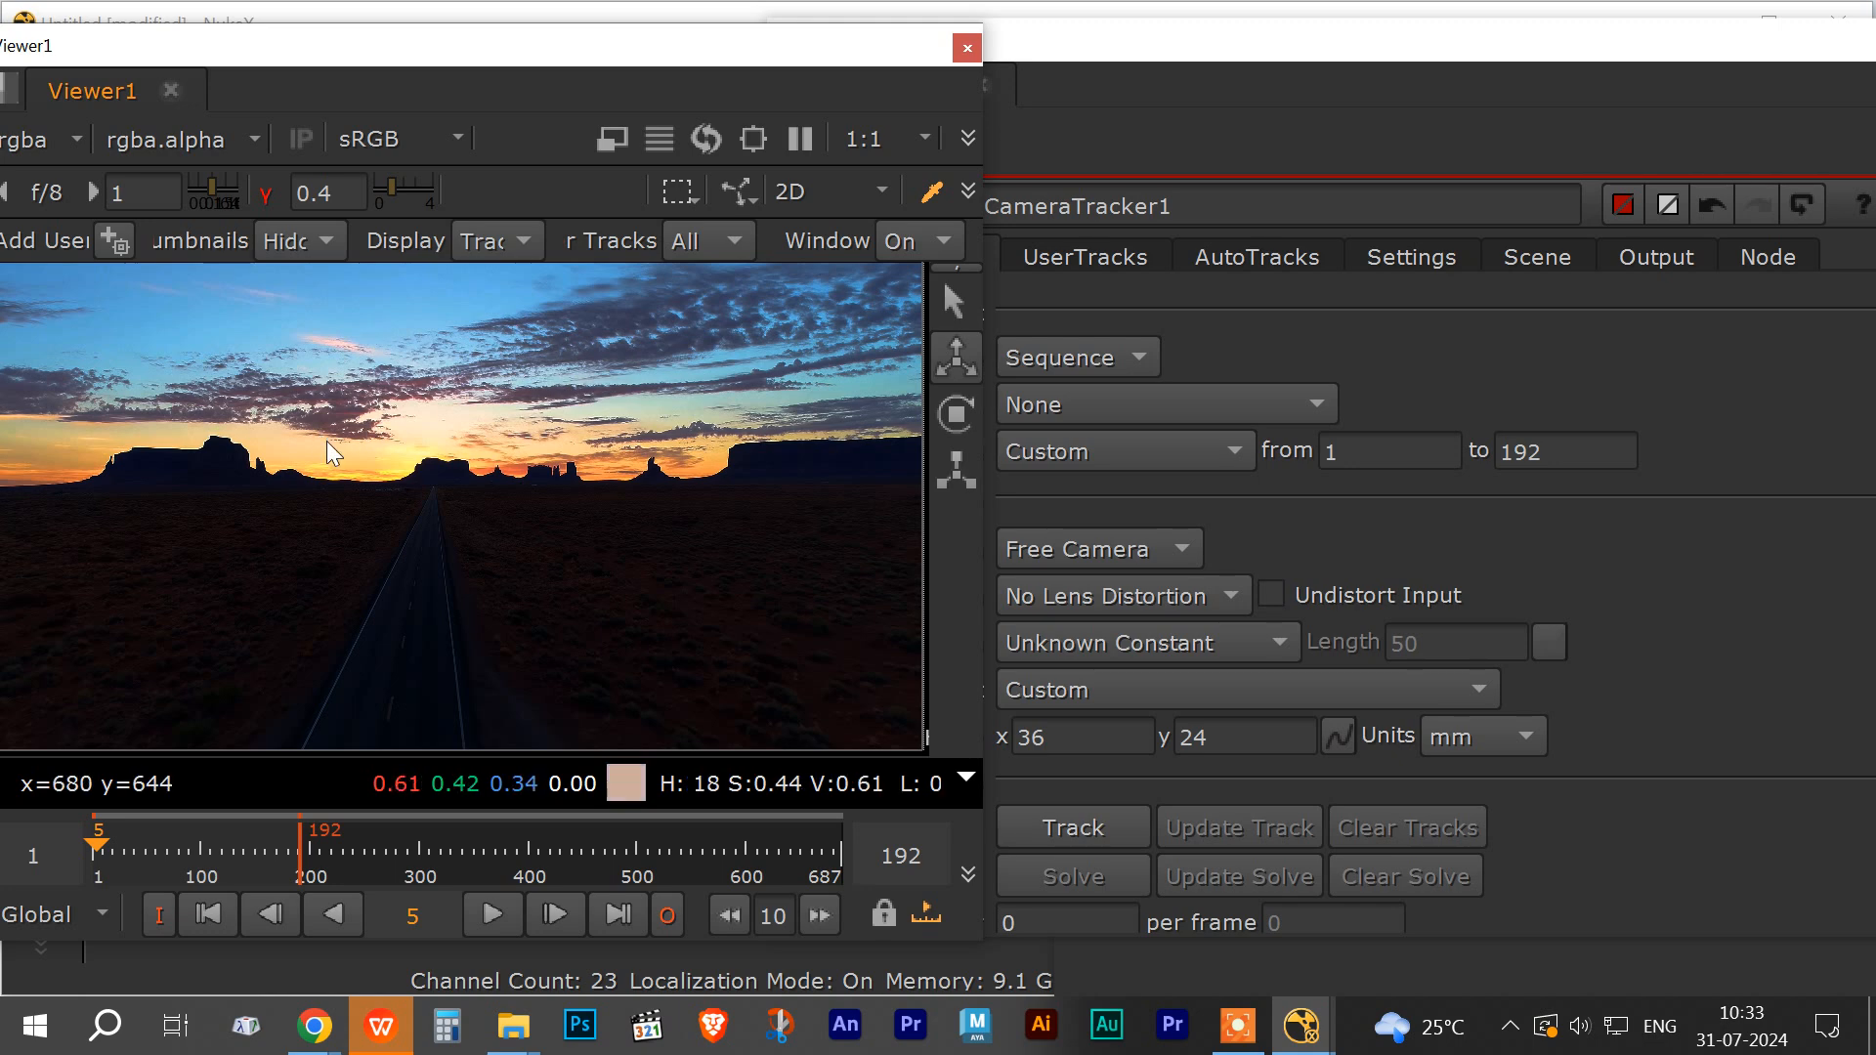
pyautogui.moveTo(379, 186); pyautogui.dragTo(426, 181)
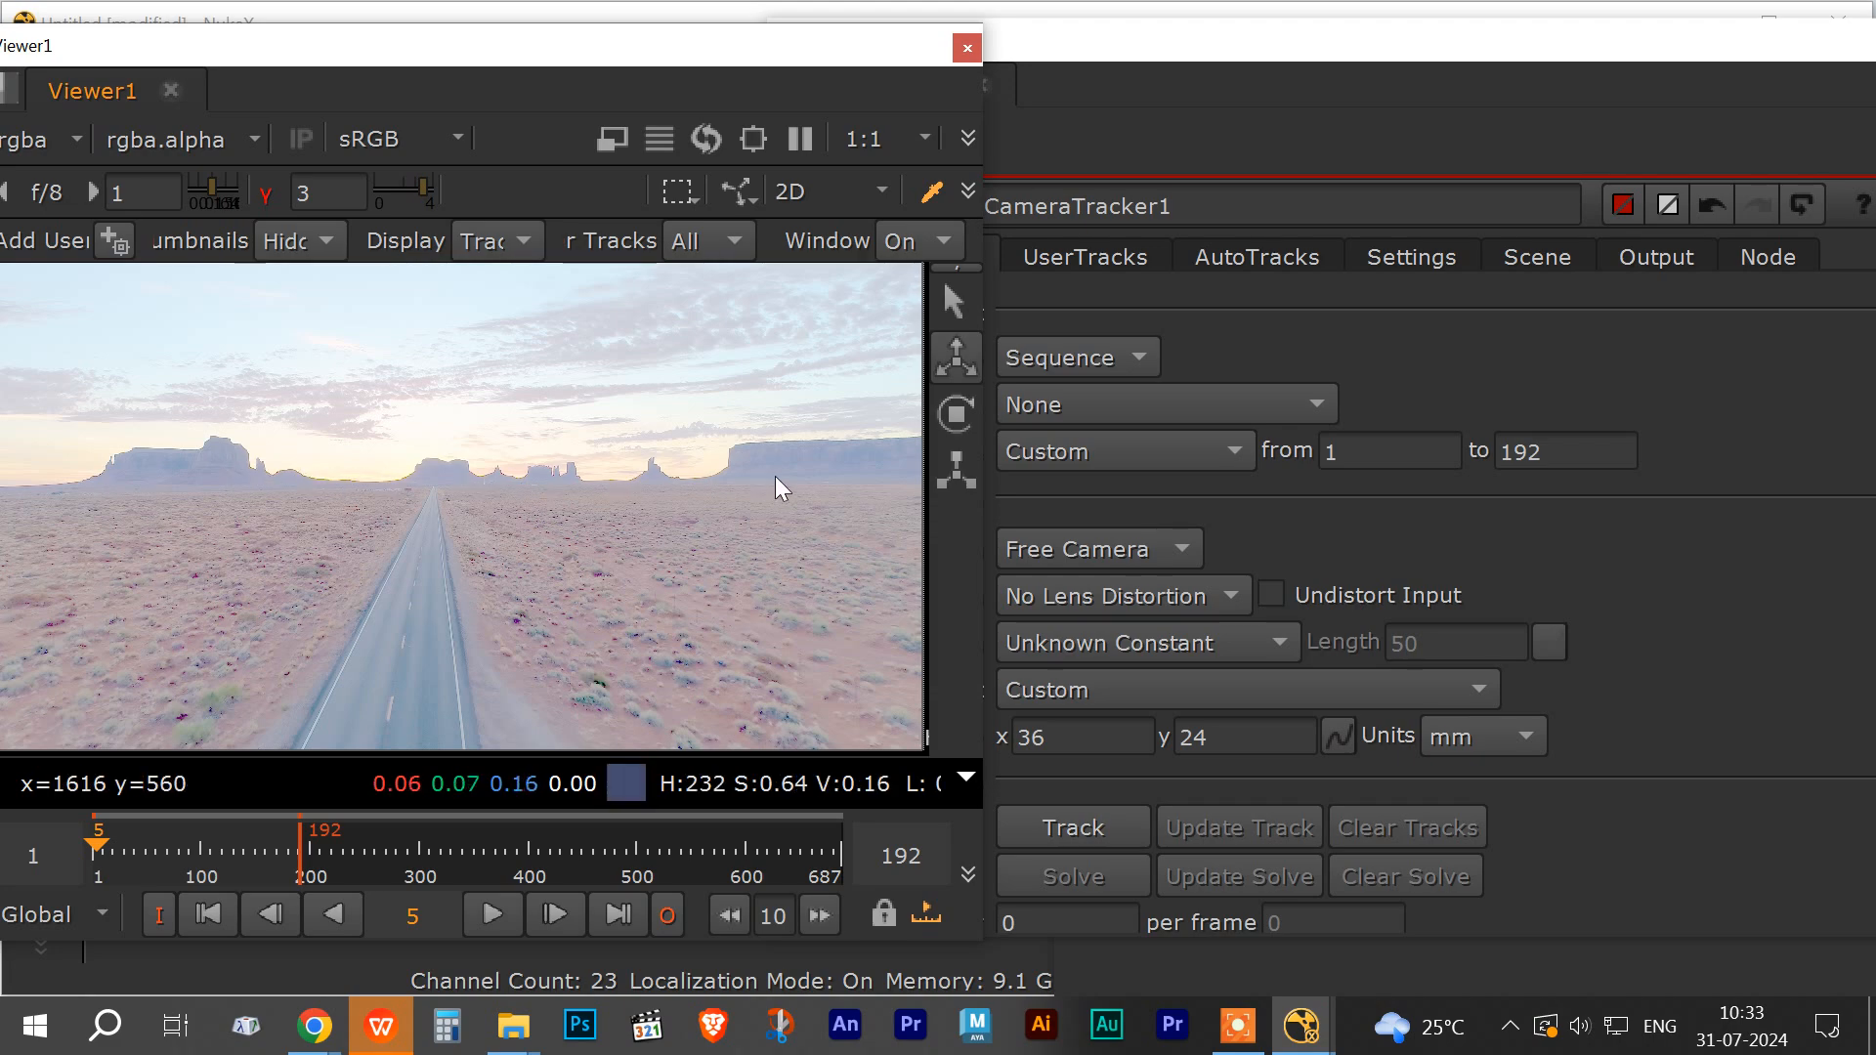
pyautogui.click(265, 195)
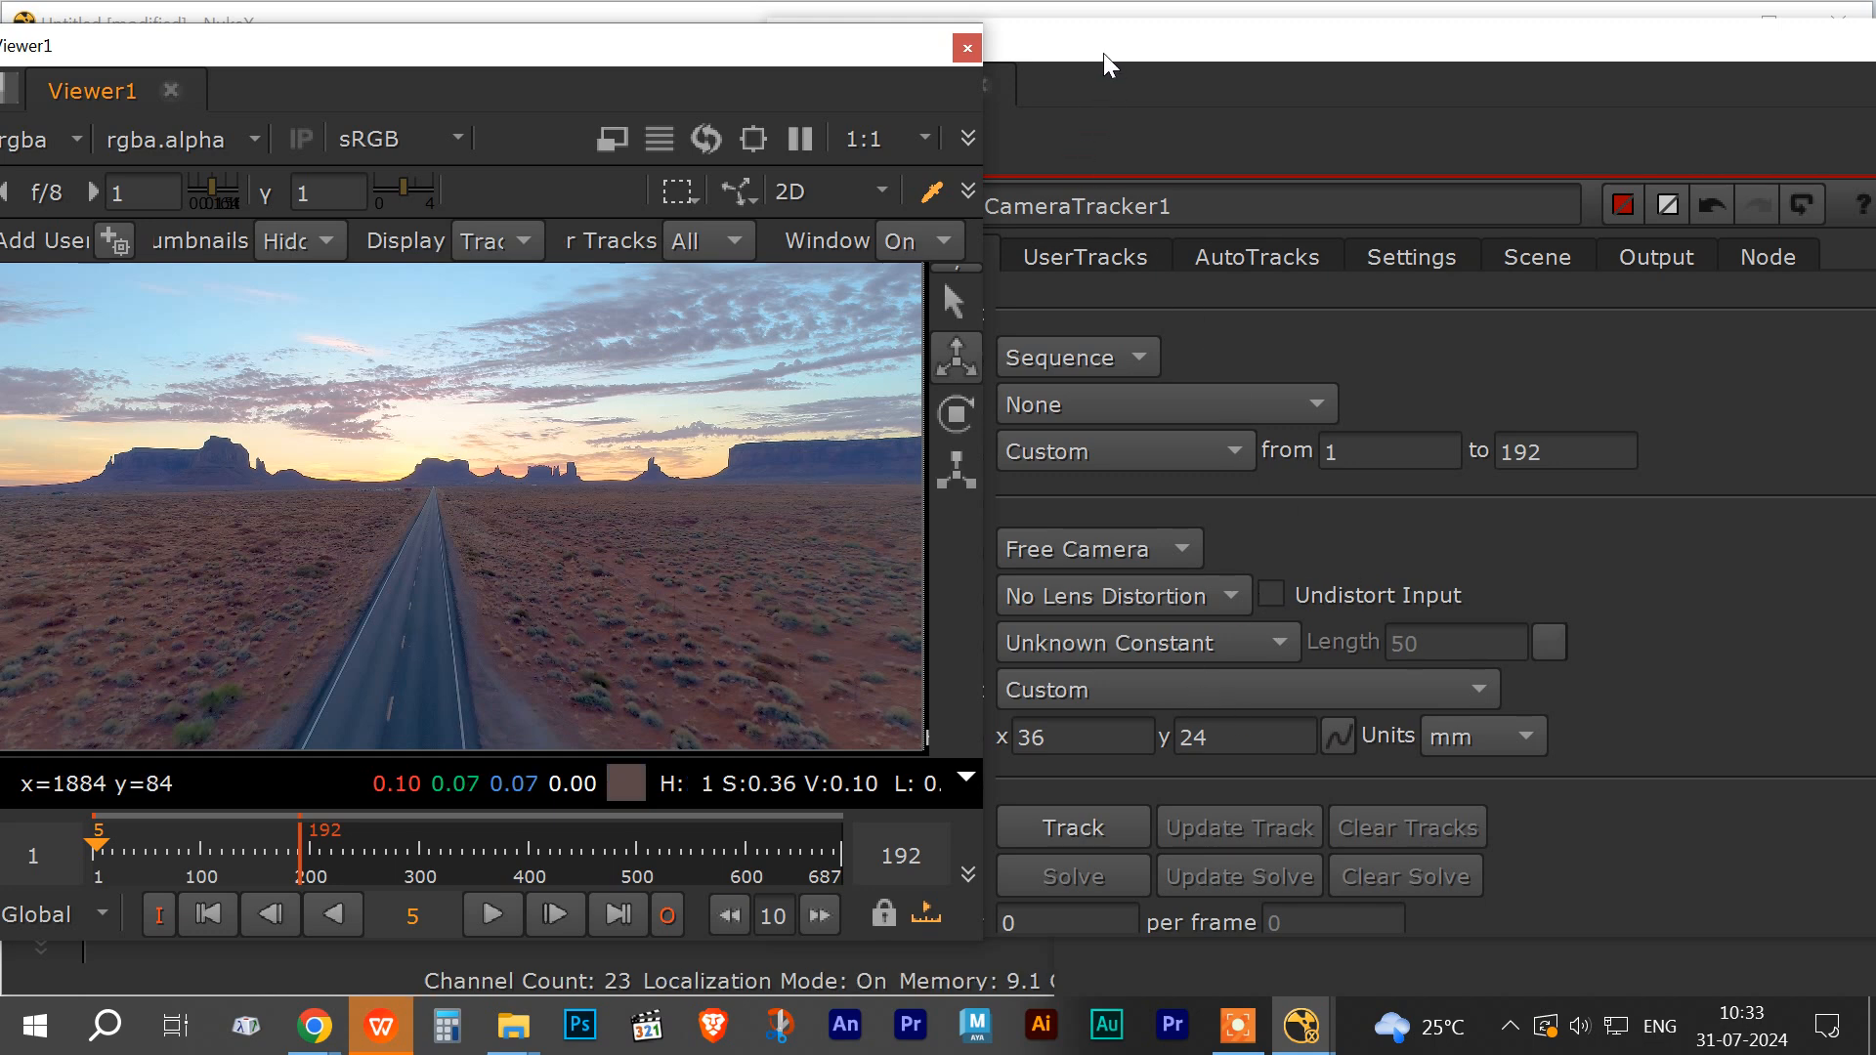
# Step: Run the CameraTracker's Track analysis over the footage and let the tracking progress complete
pyautogui.moveTo(1104, 52); pyautogui.dragTo(1129, 62)
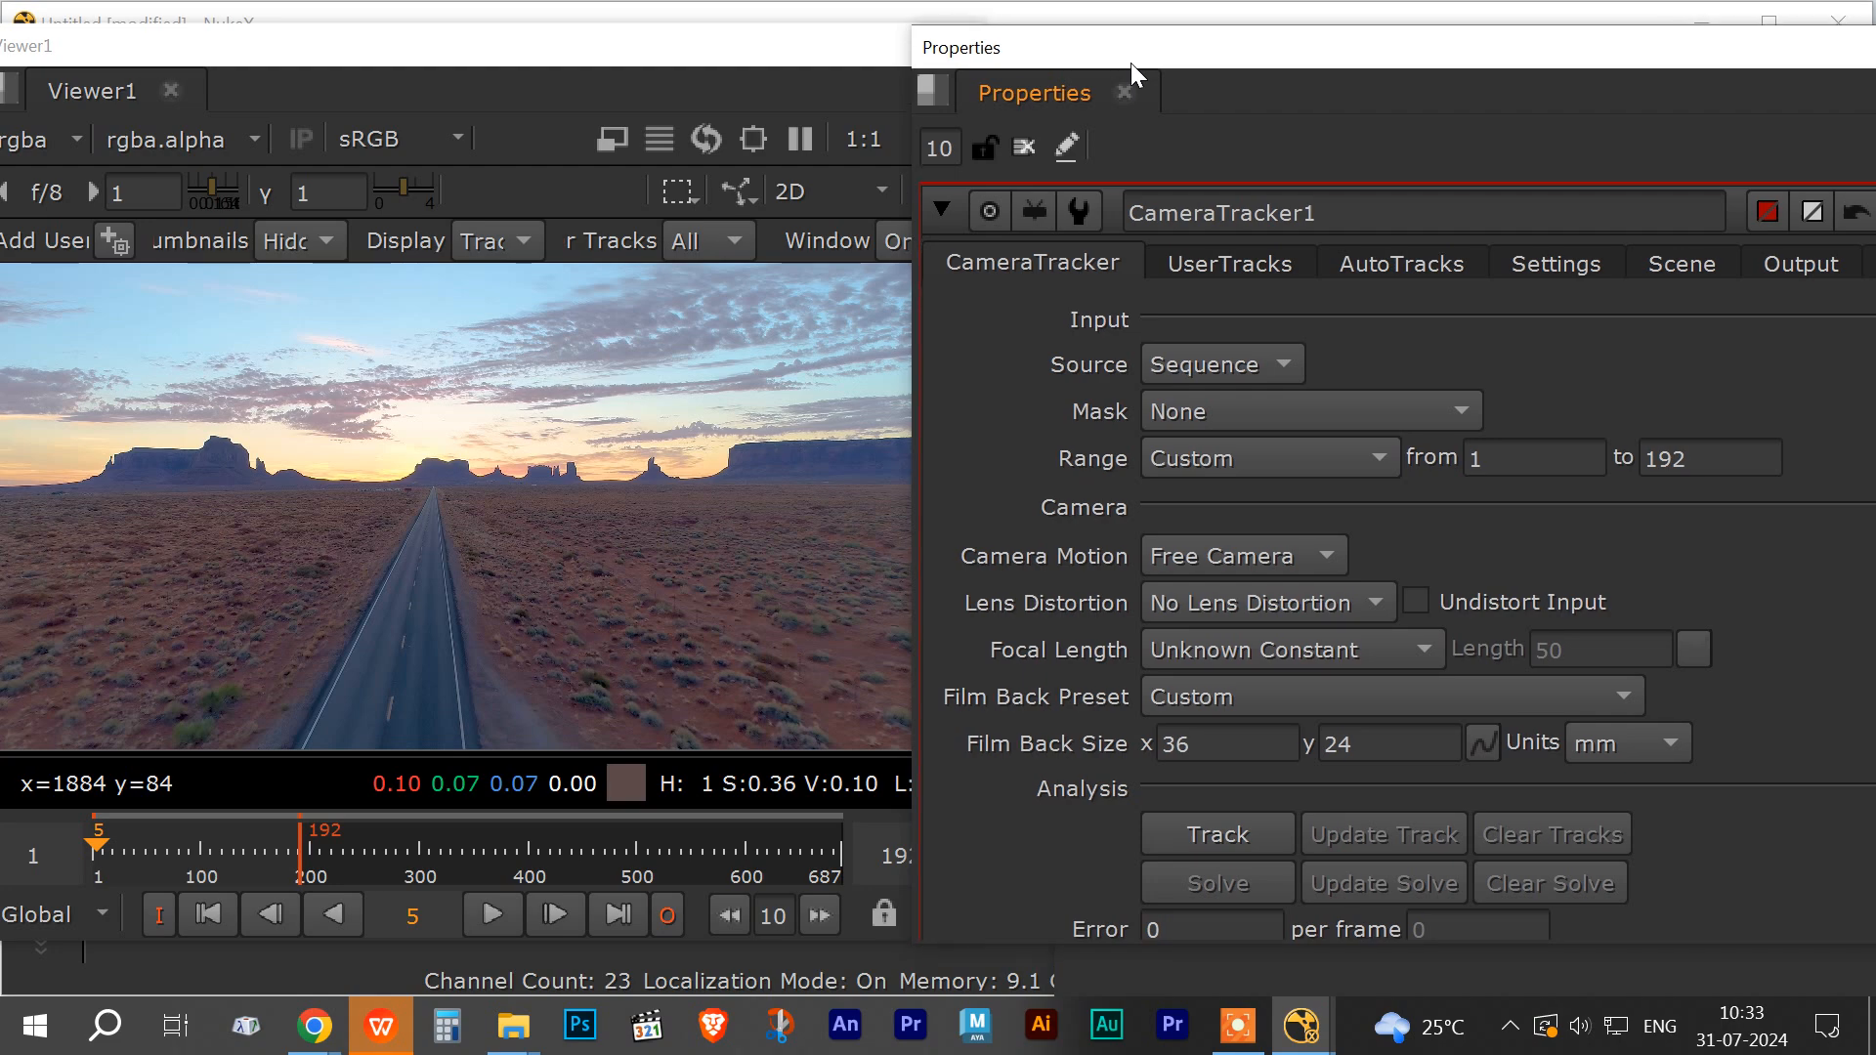
pyautogui.click(1200, 836)
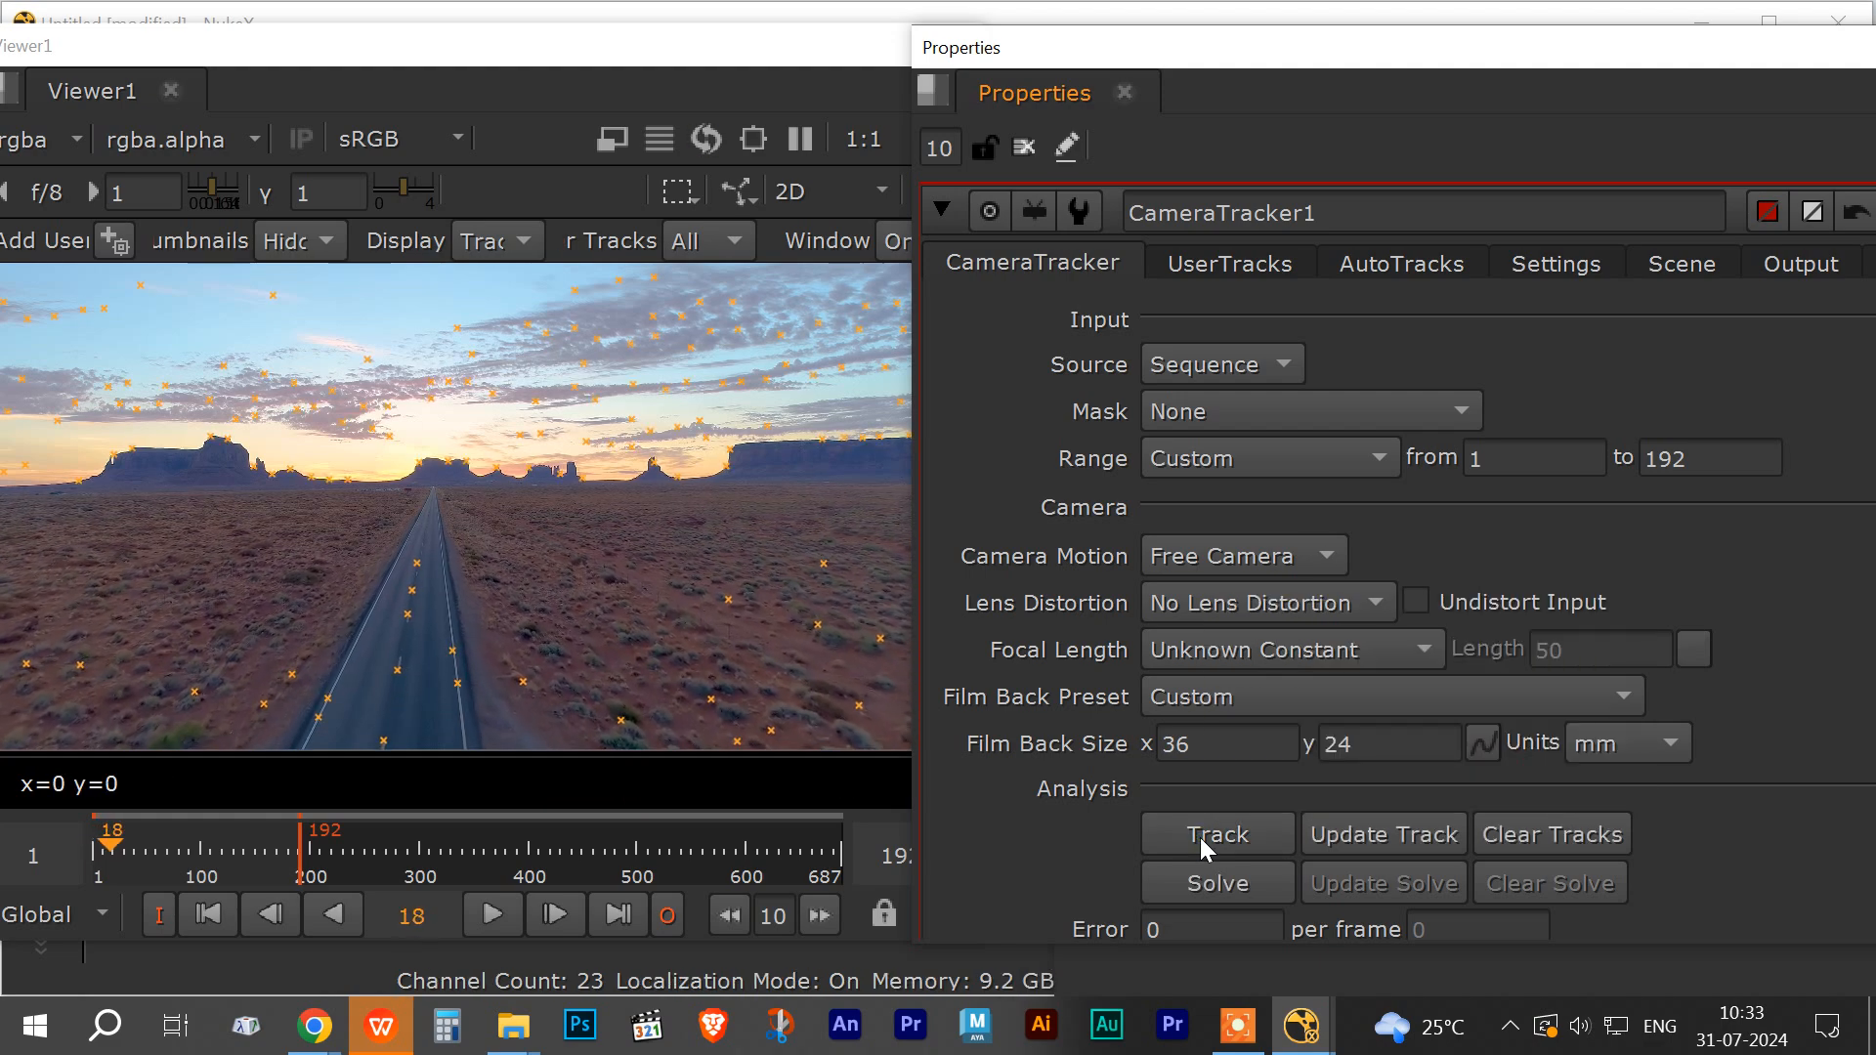
pyautogui.moveTo(447, 381); pyautogui.dragTo(987, 207)
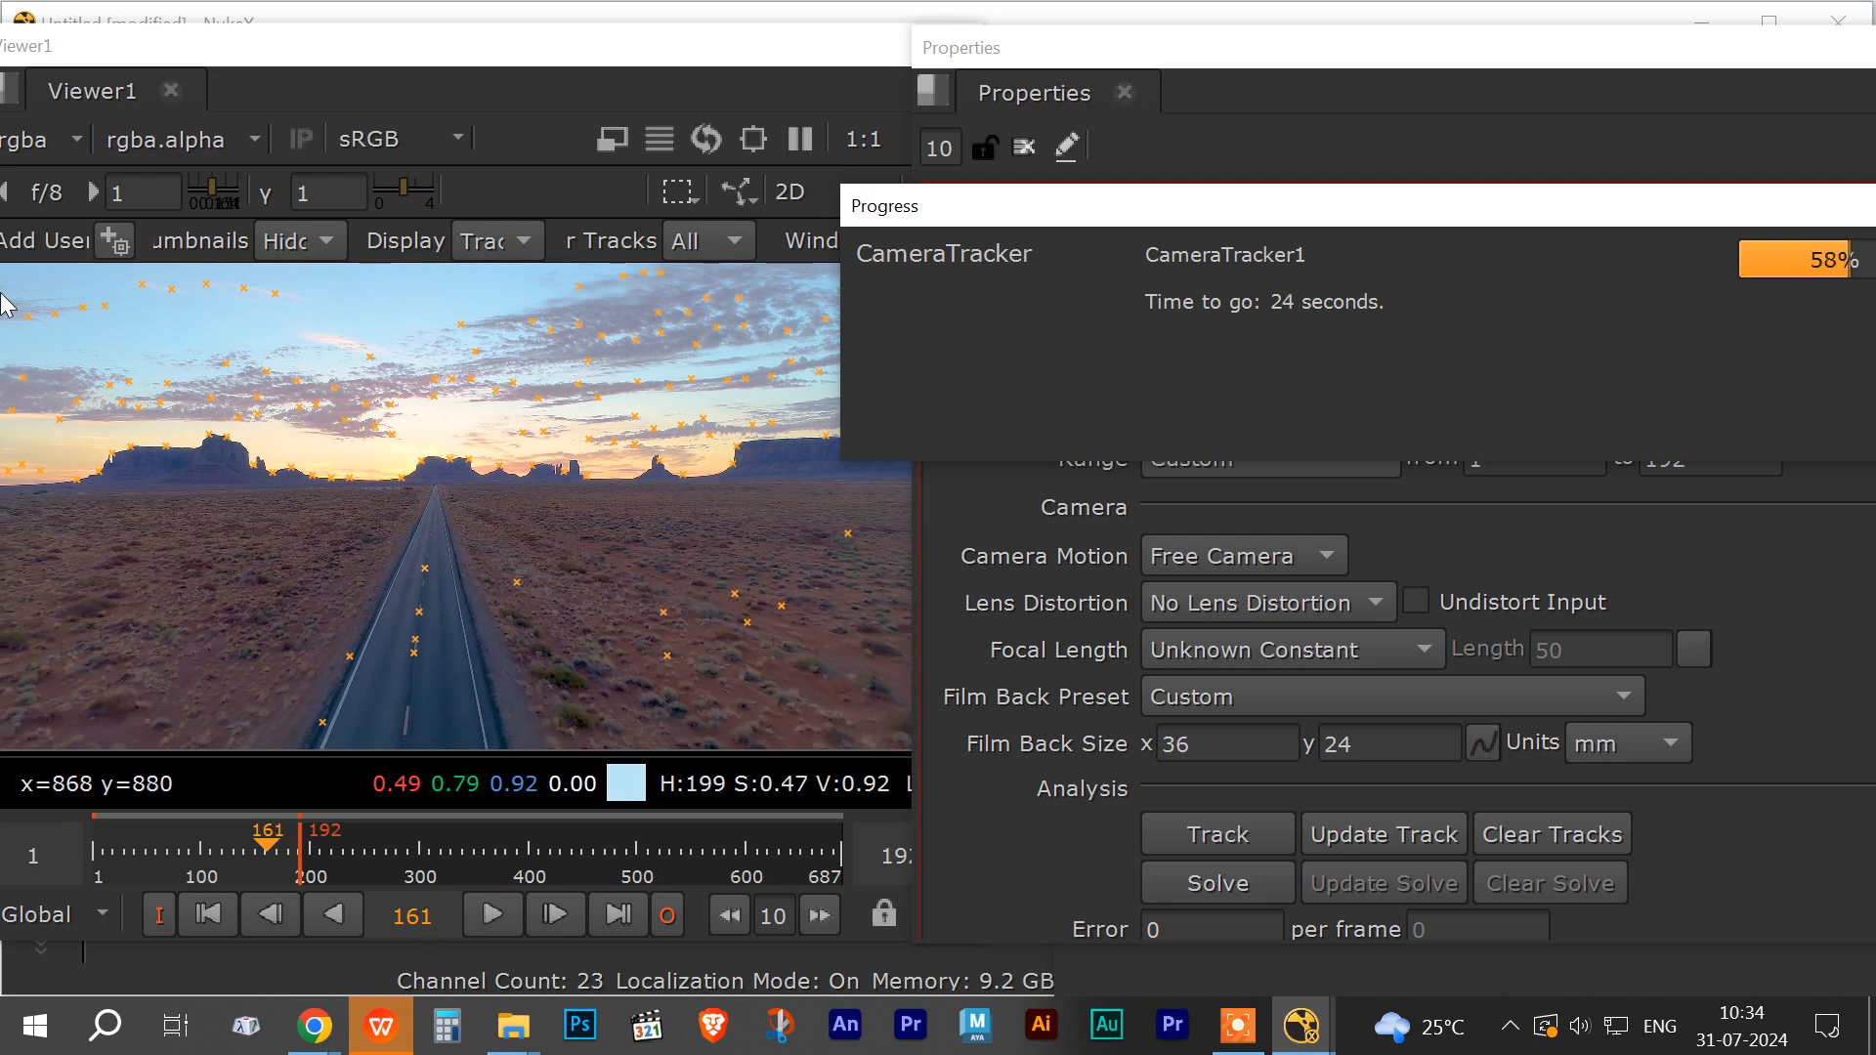
pyautogui.moveTo(883, 209); pyautogui.dragTo(647, 75)
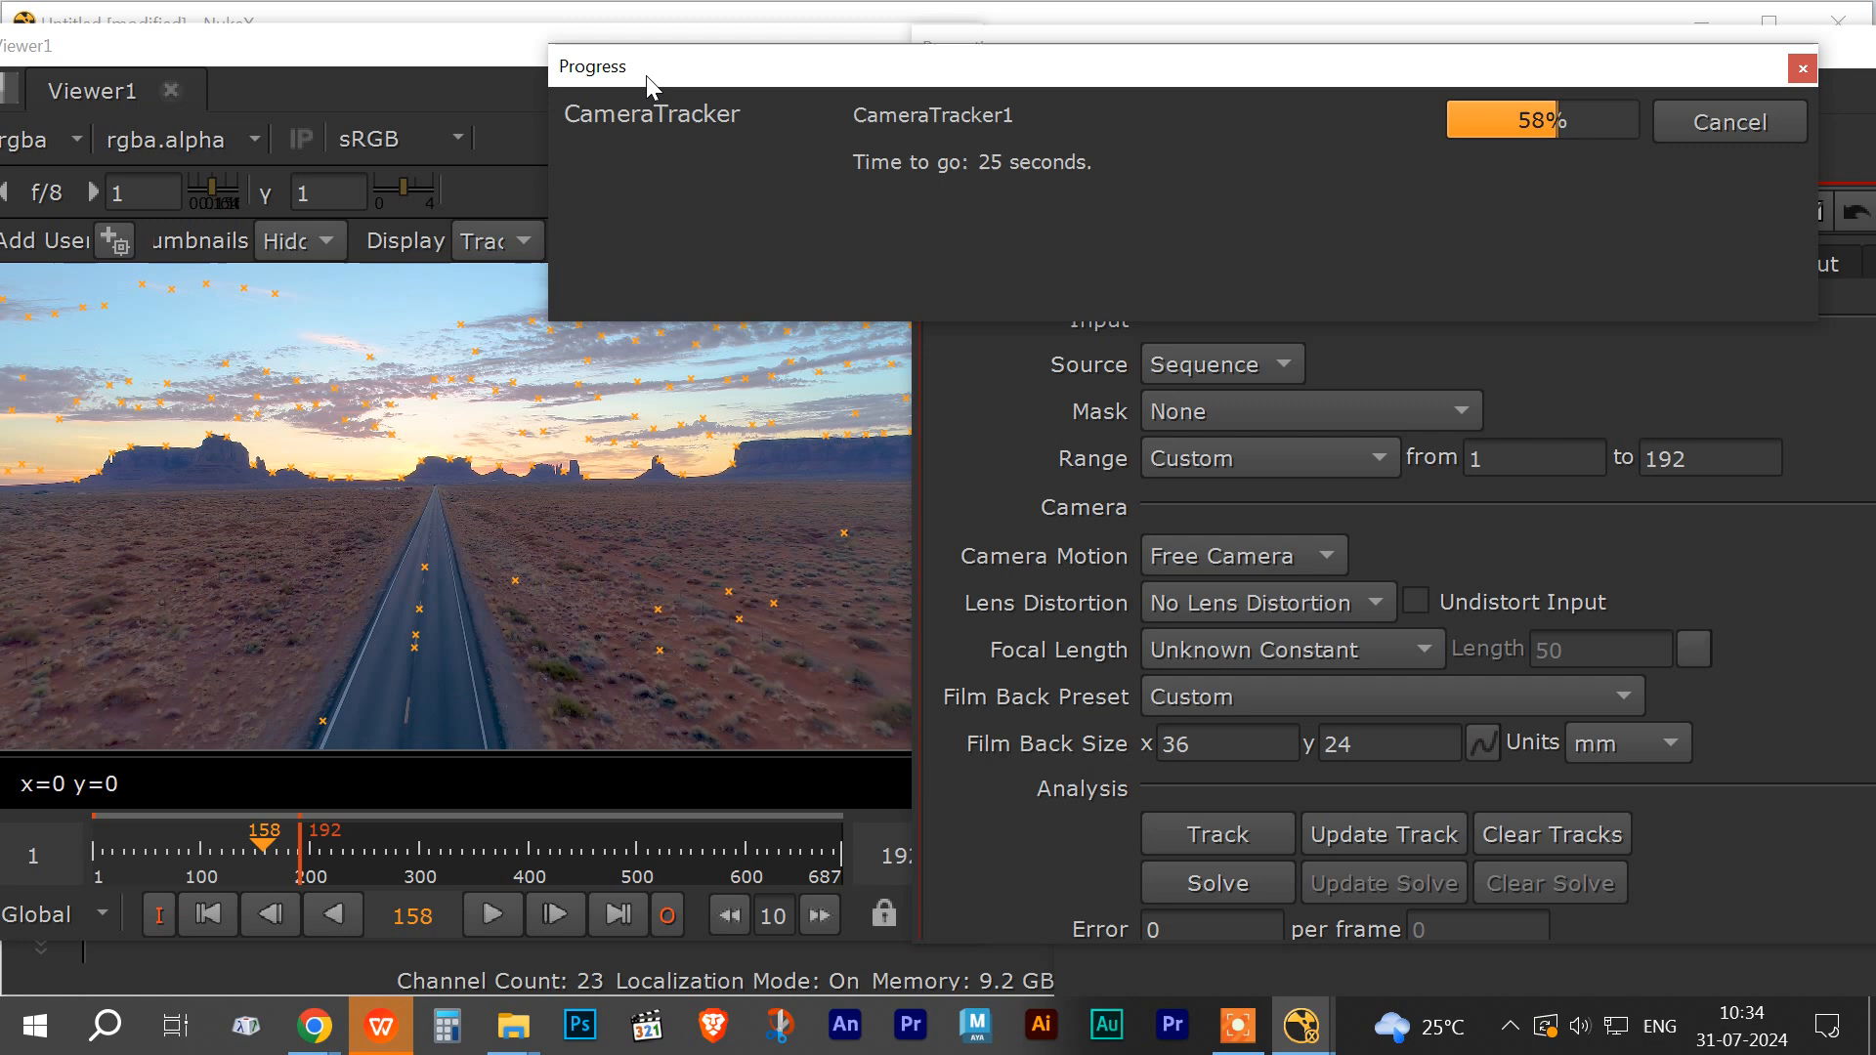
pyautogui.moveTo(876, 76); pyautogui.dragTo(900, 74)
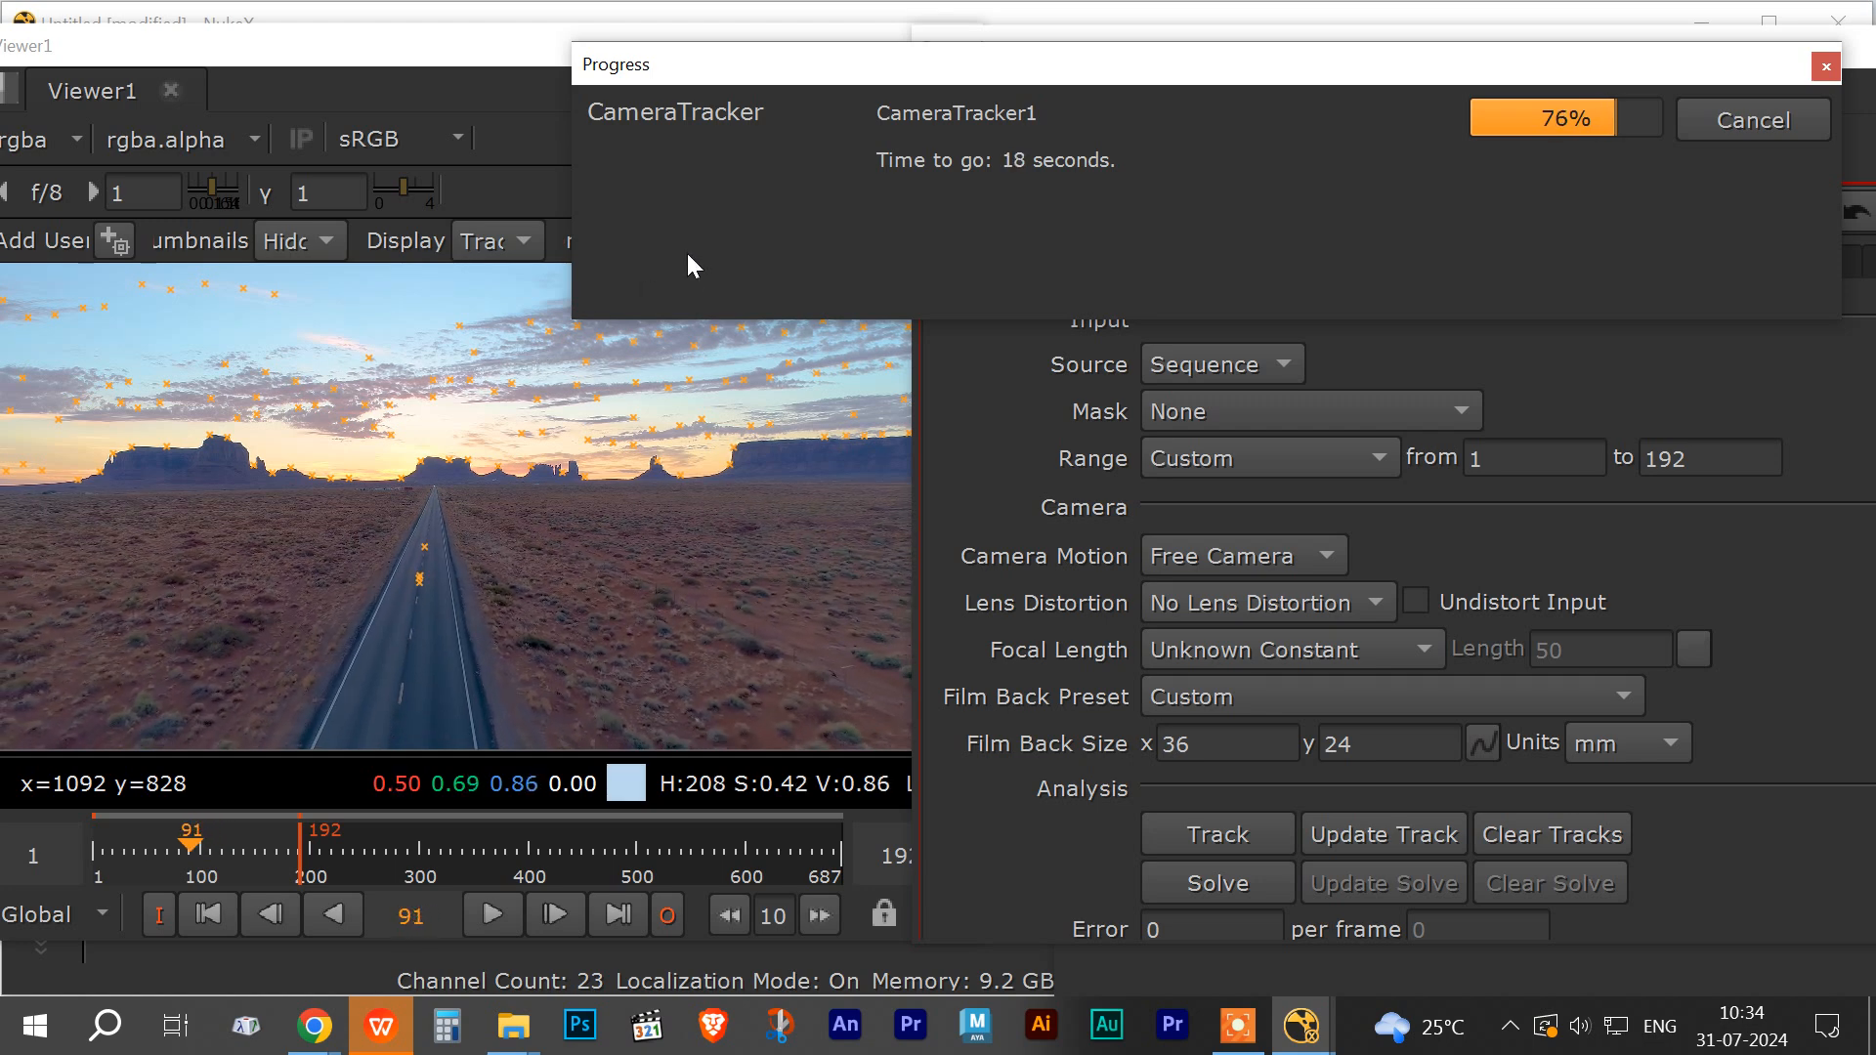
pyautogui.moveTo(825, 66); pyautogui.dragTo(764, 53)
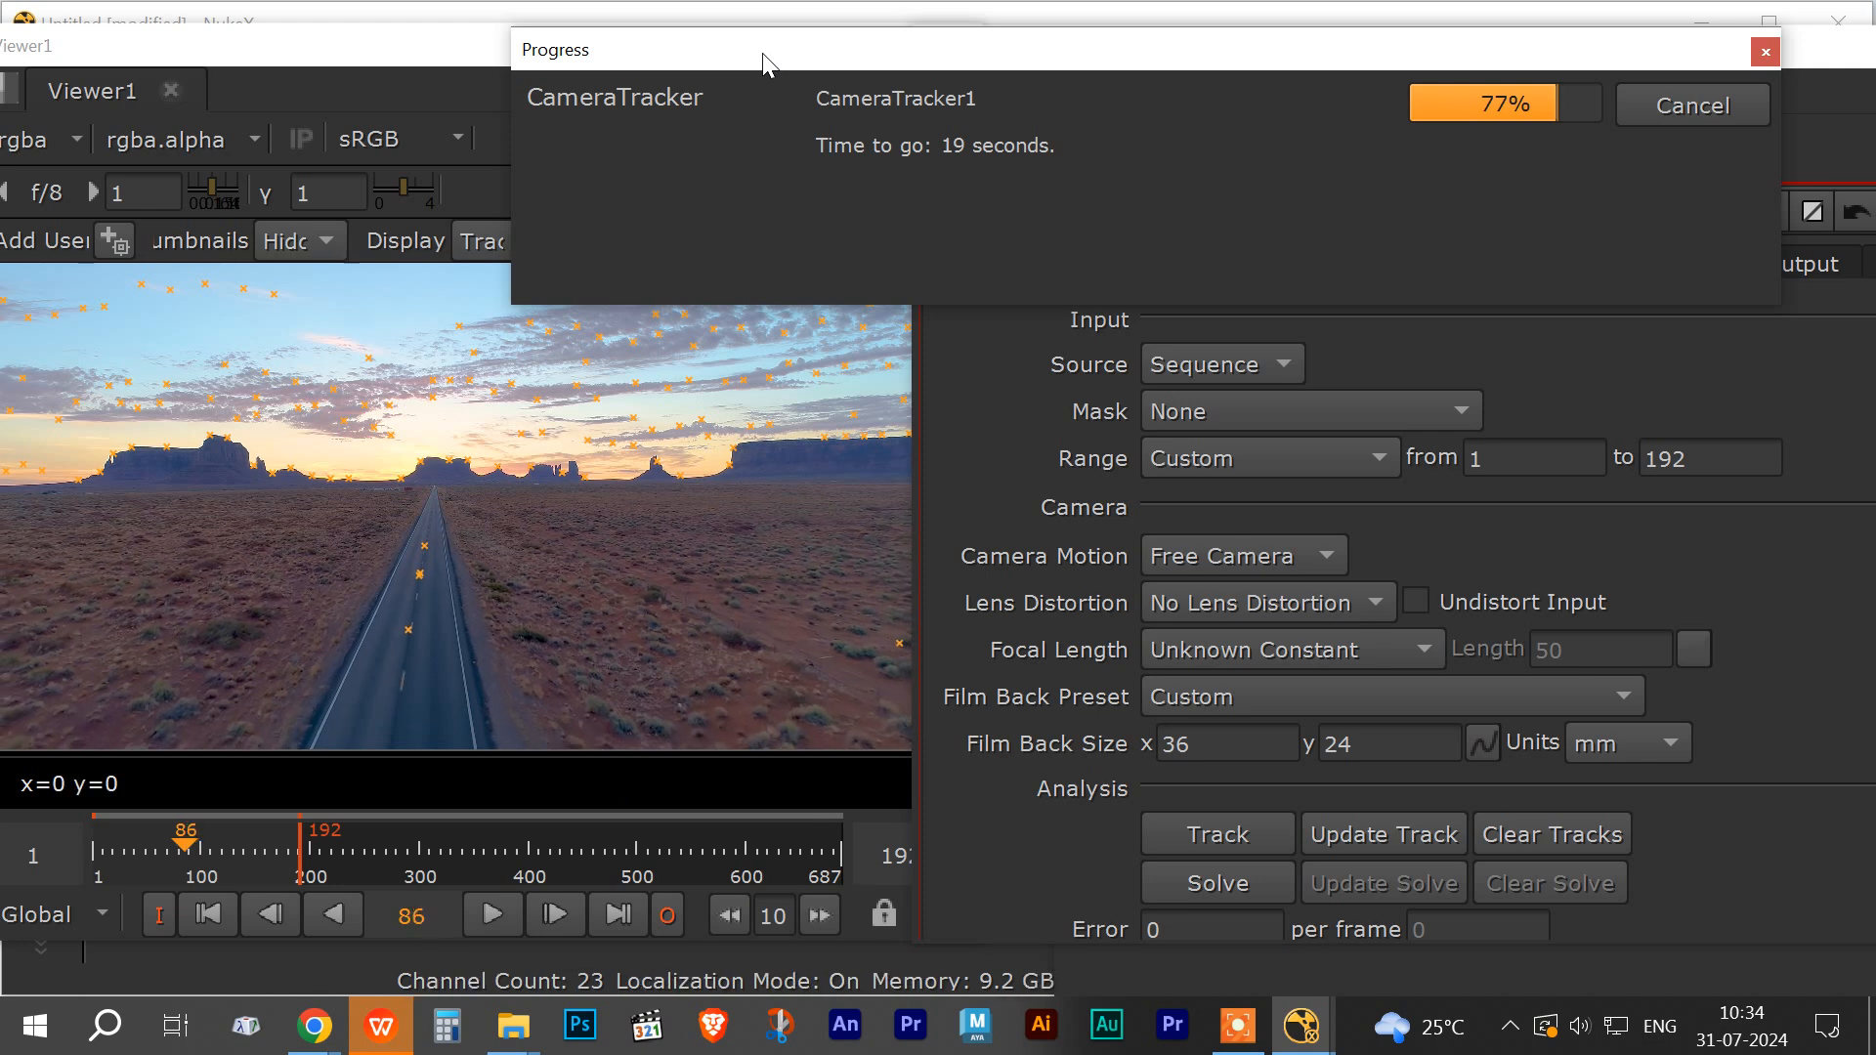
pyautogui.moveTo(776, 60); pyautogui.dragTo(730, 55)
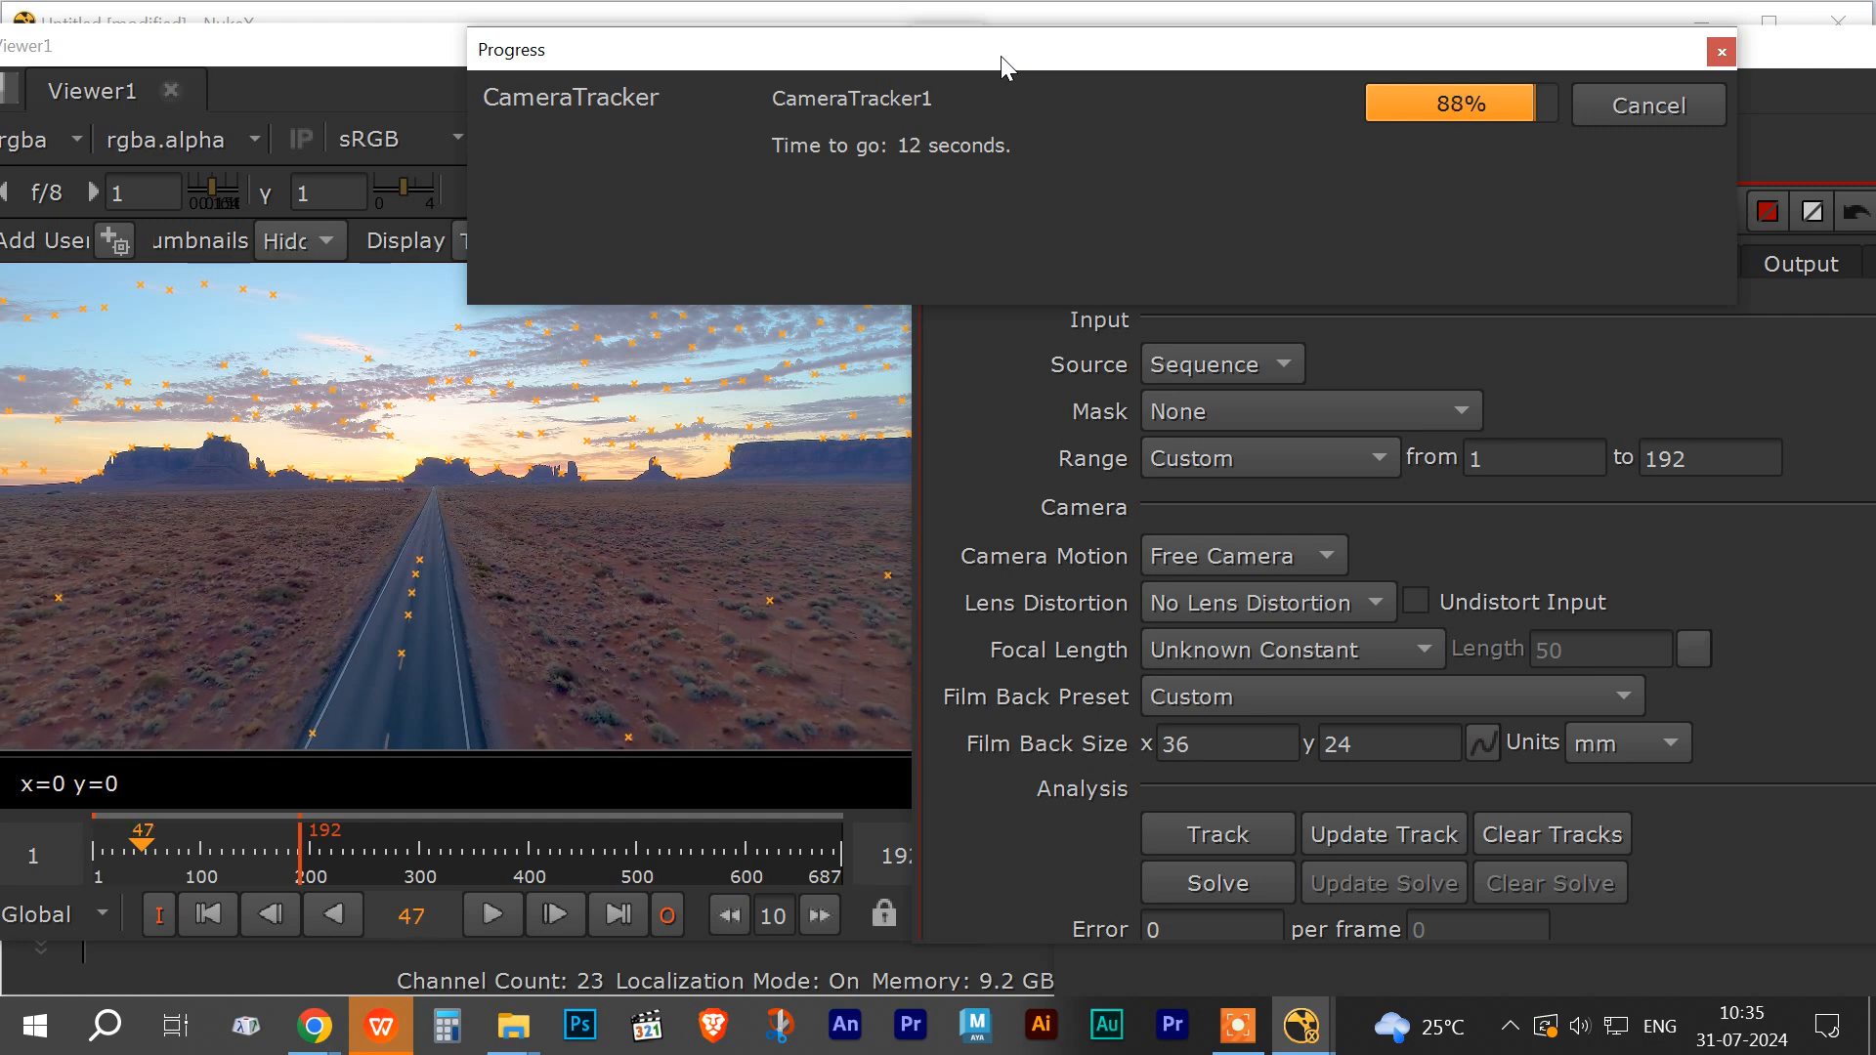
pyautogui.moveTo(1001, 56); pyautogui.dragTo(1046, 61)
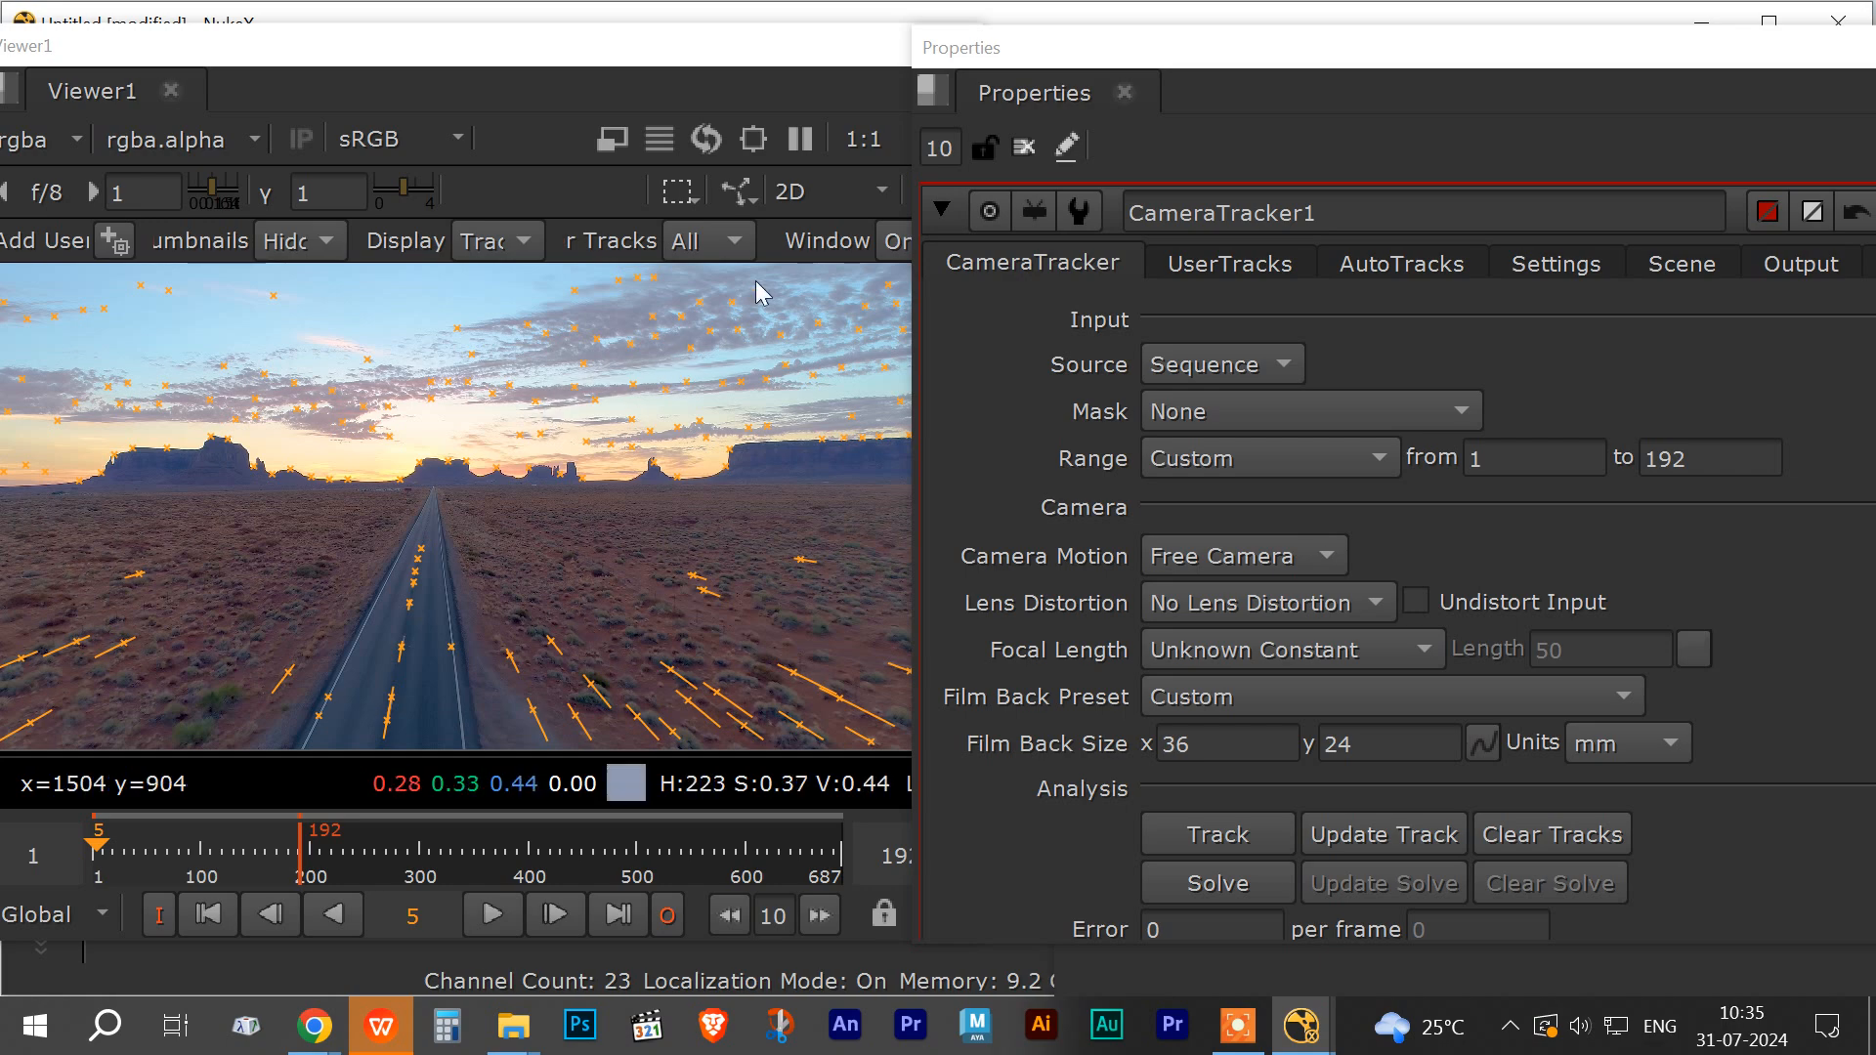
# Step: Switch the viewer to the 3D view and back to 2D
pyautogui.click(877, 193)
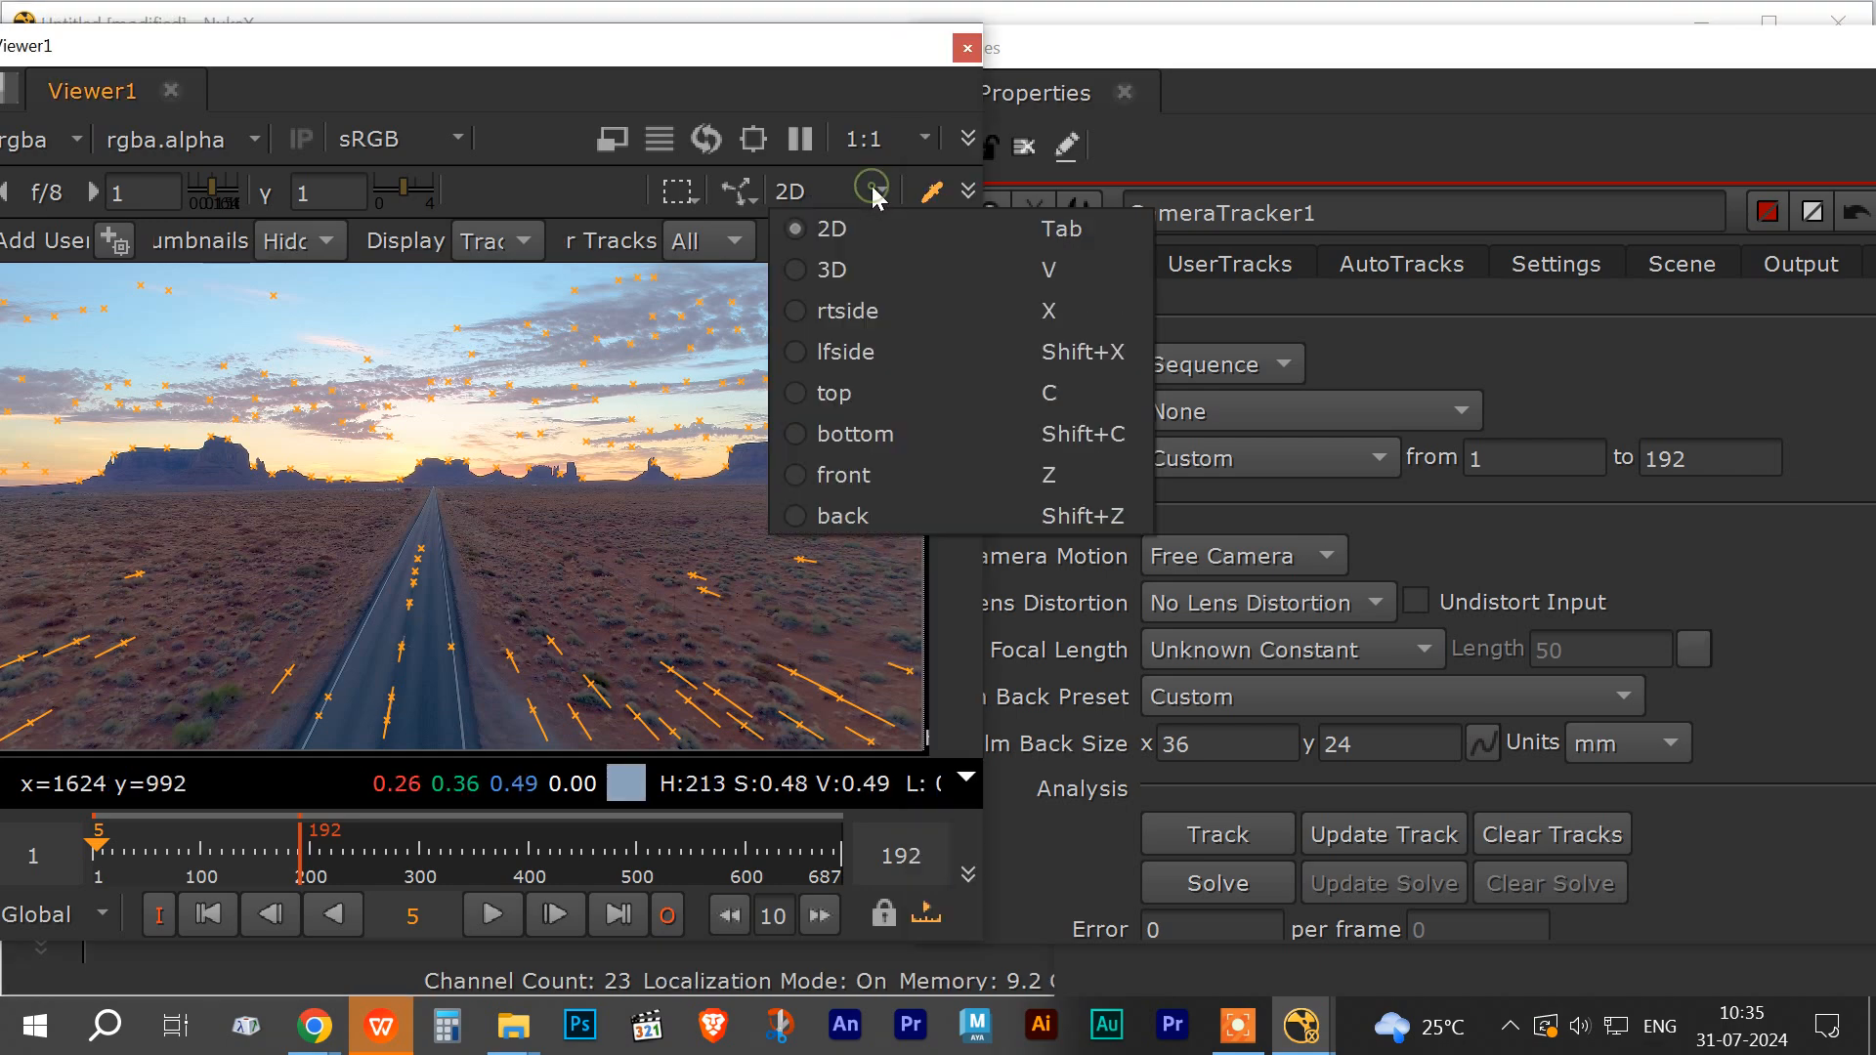
pyautogui.click(864, 275)
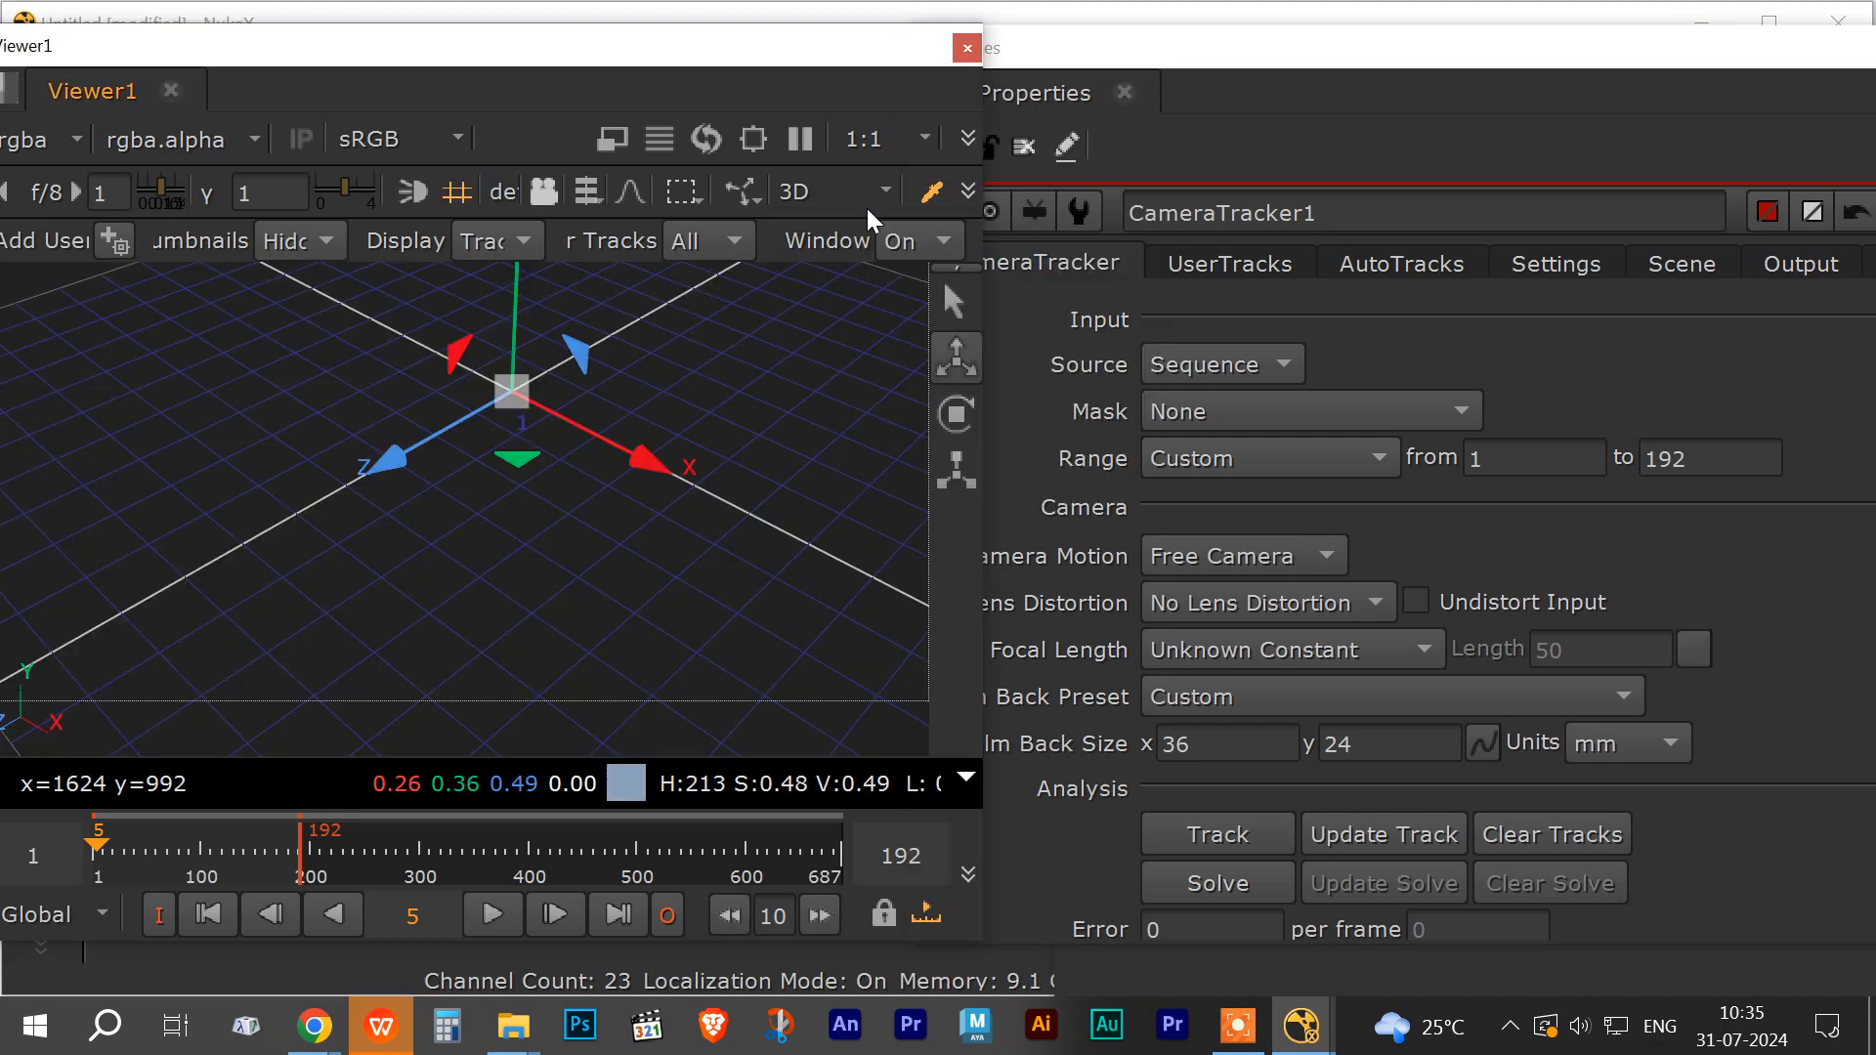
pyautogui.click(871, 188)
pyautogui.click(844, 221)
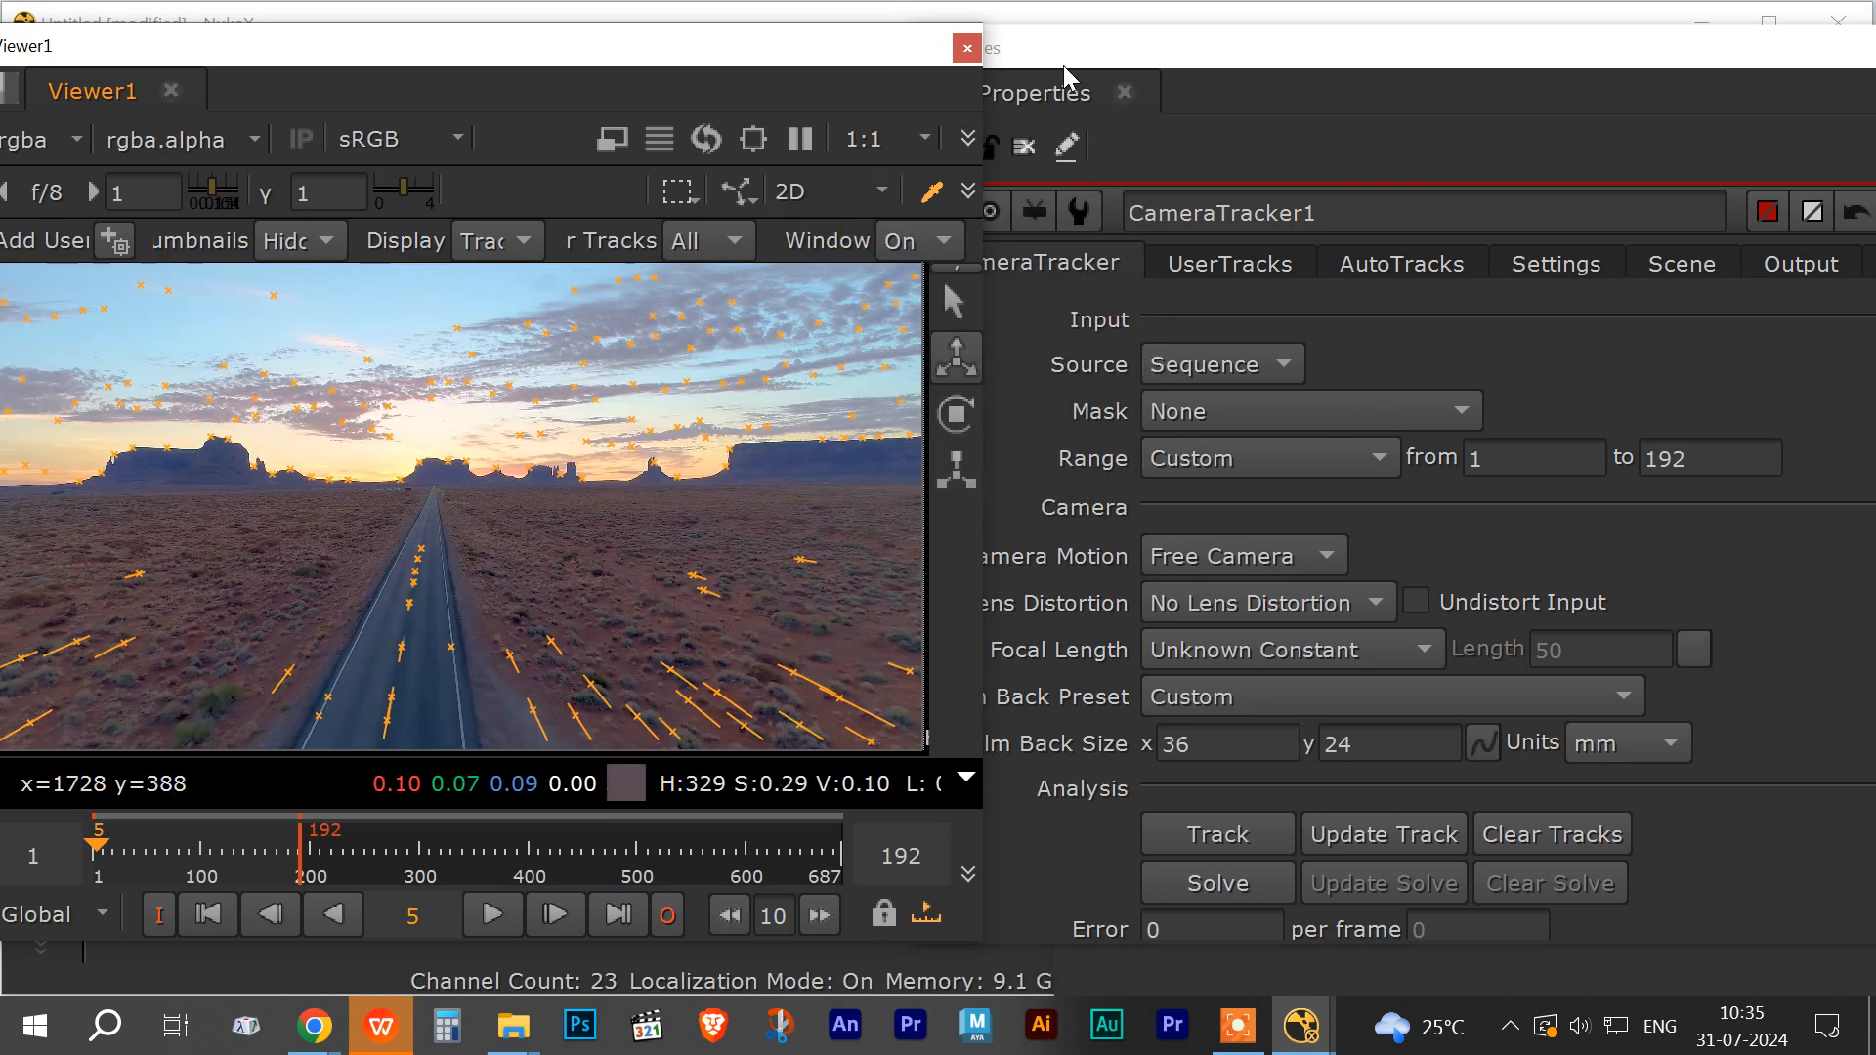
# Step: Temporarily disconnect CameraTracker1's Source from Read1 to play the tracked points alone, then reconnect it
pyautogui.moveTo(1063, 67); pyautogui.dragTo(1344, 386)
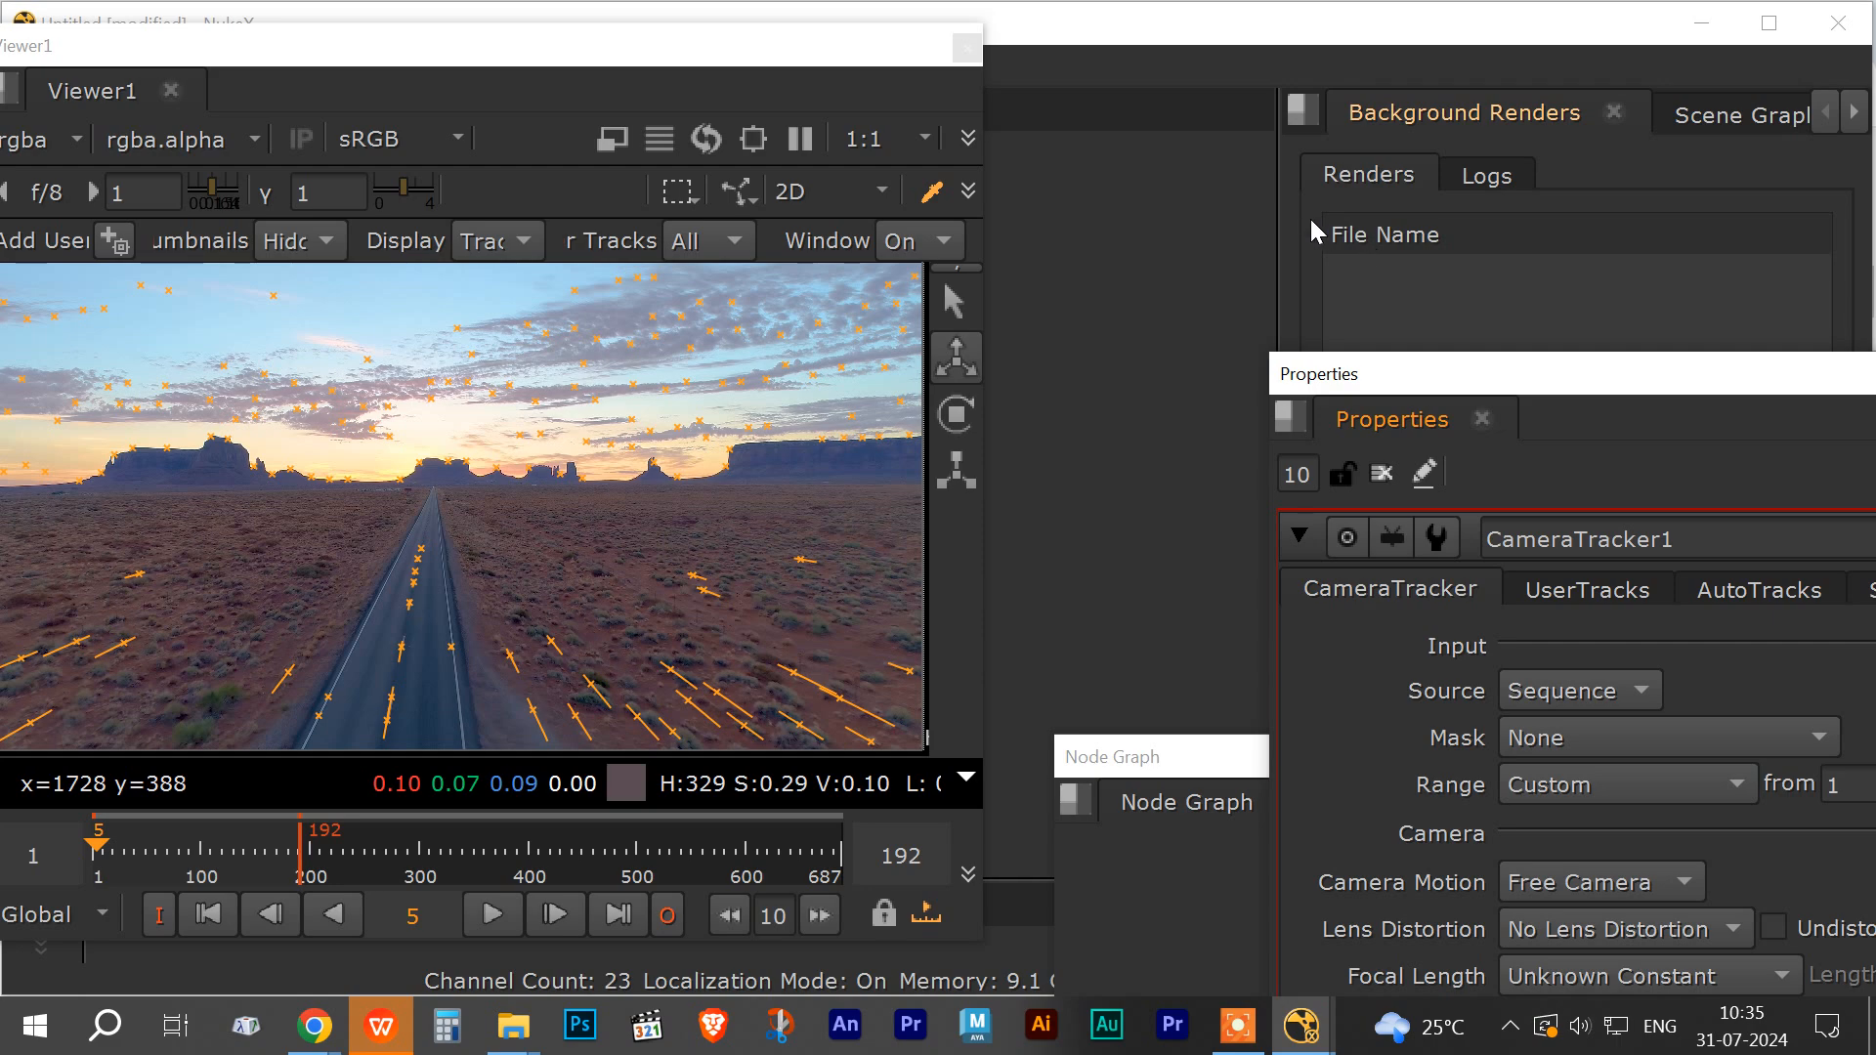
pyautogui.moveTo(1186, 758); pyautogui.dragTo(1193, 92)
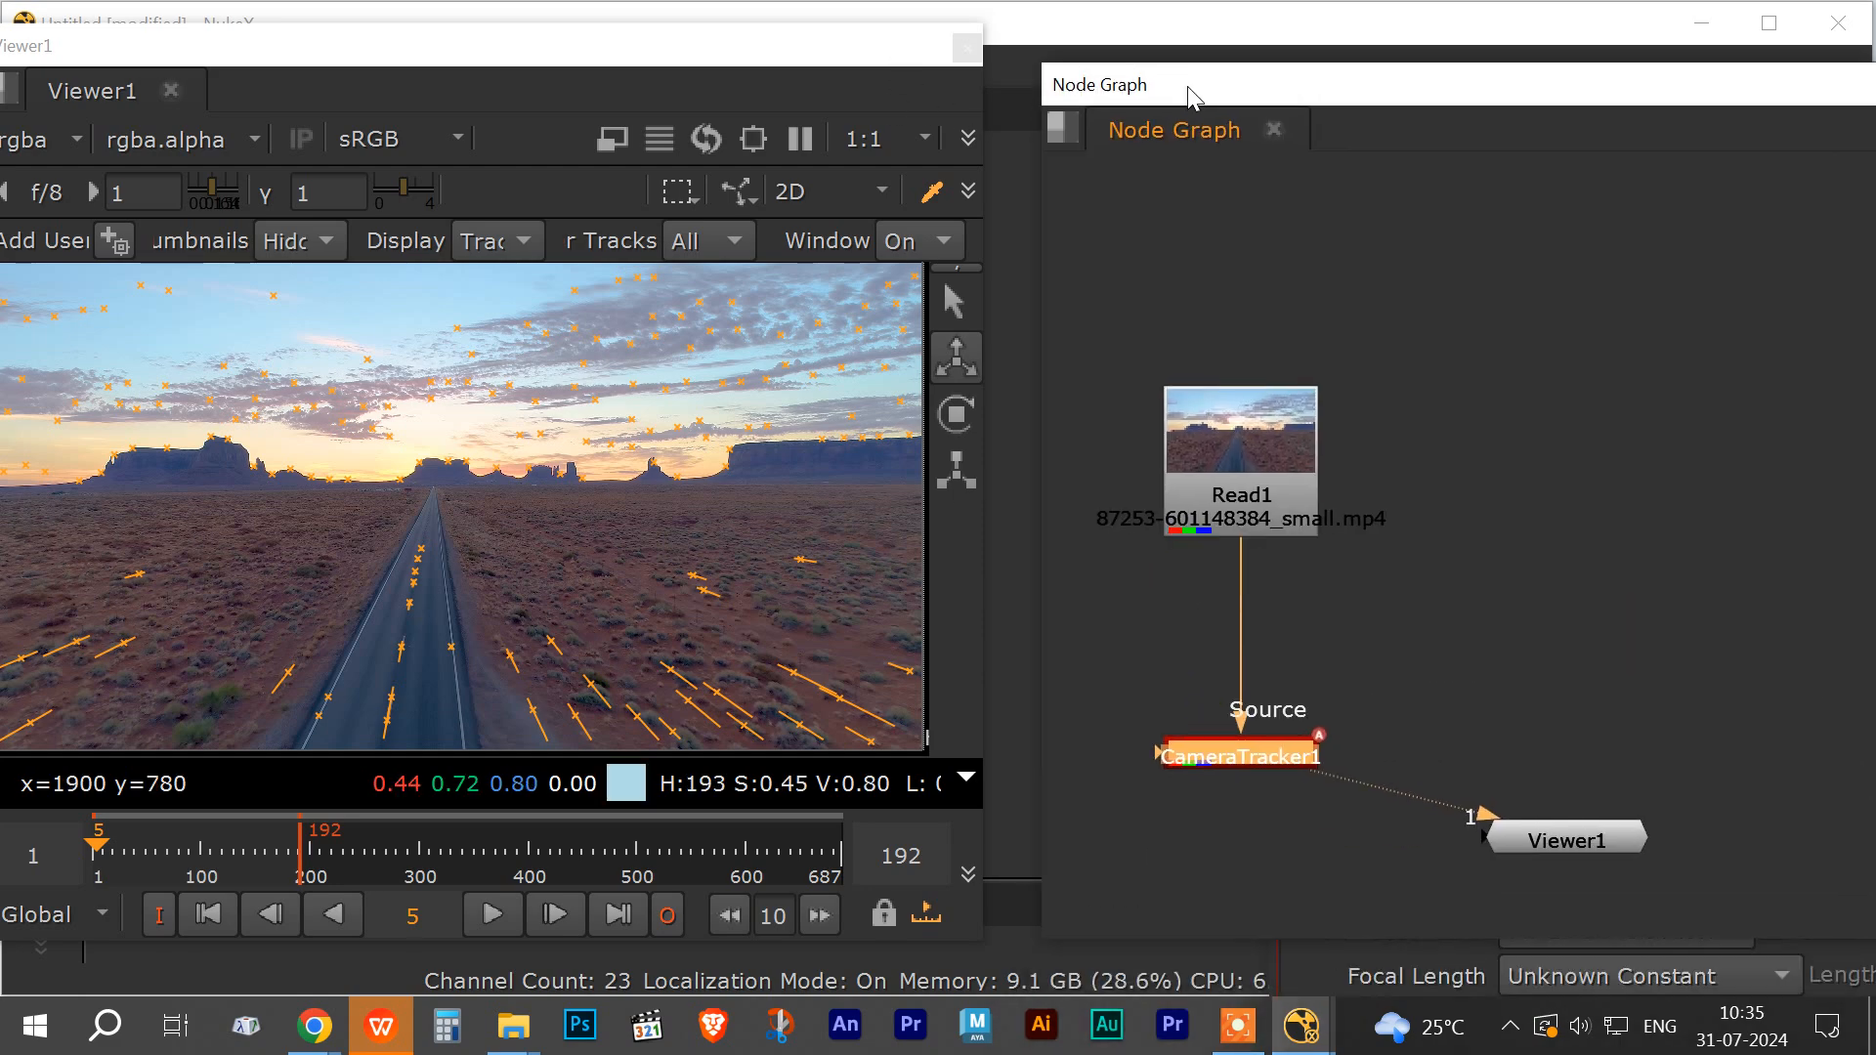
pyautogui.click(1266, 677)
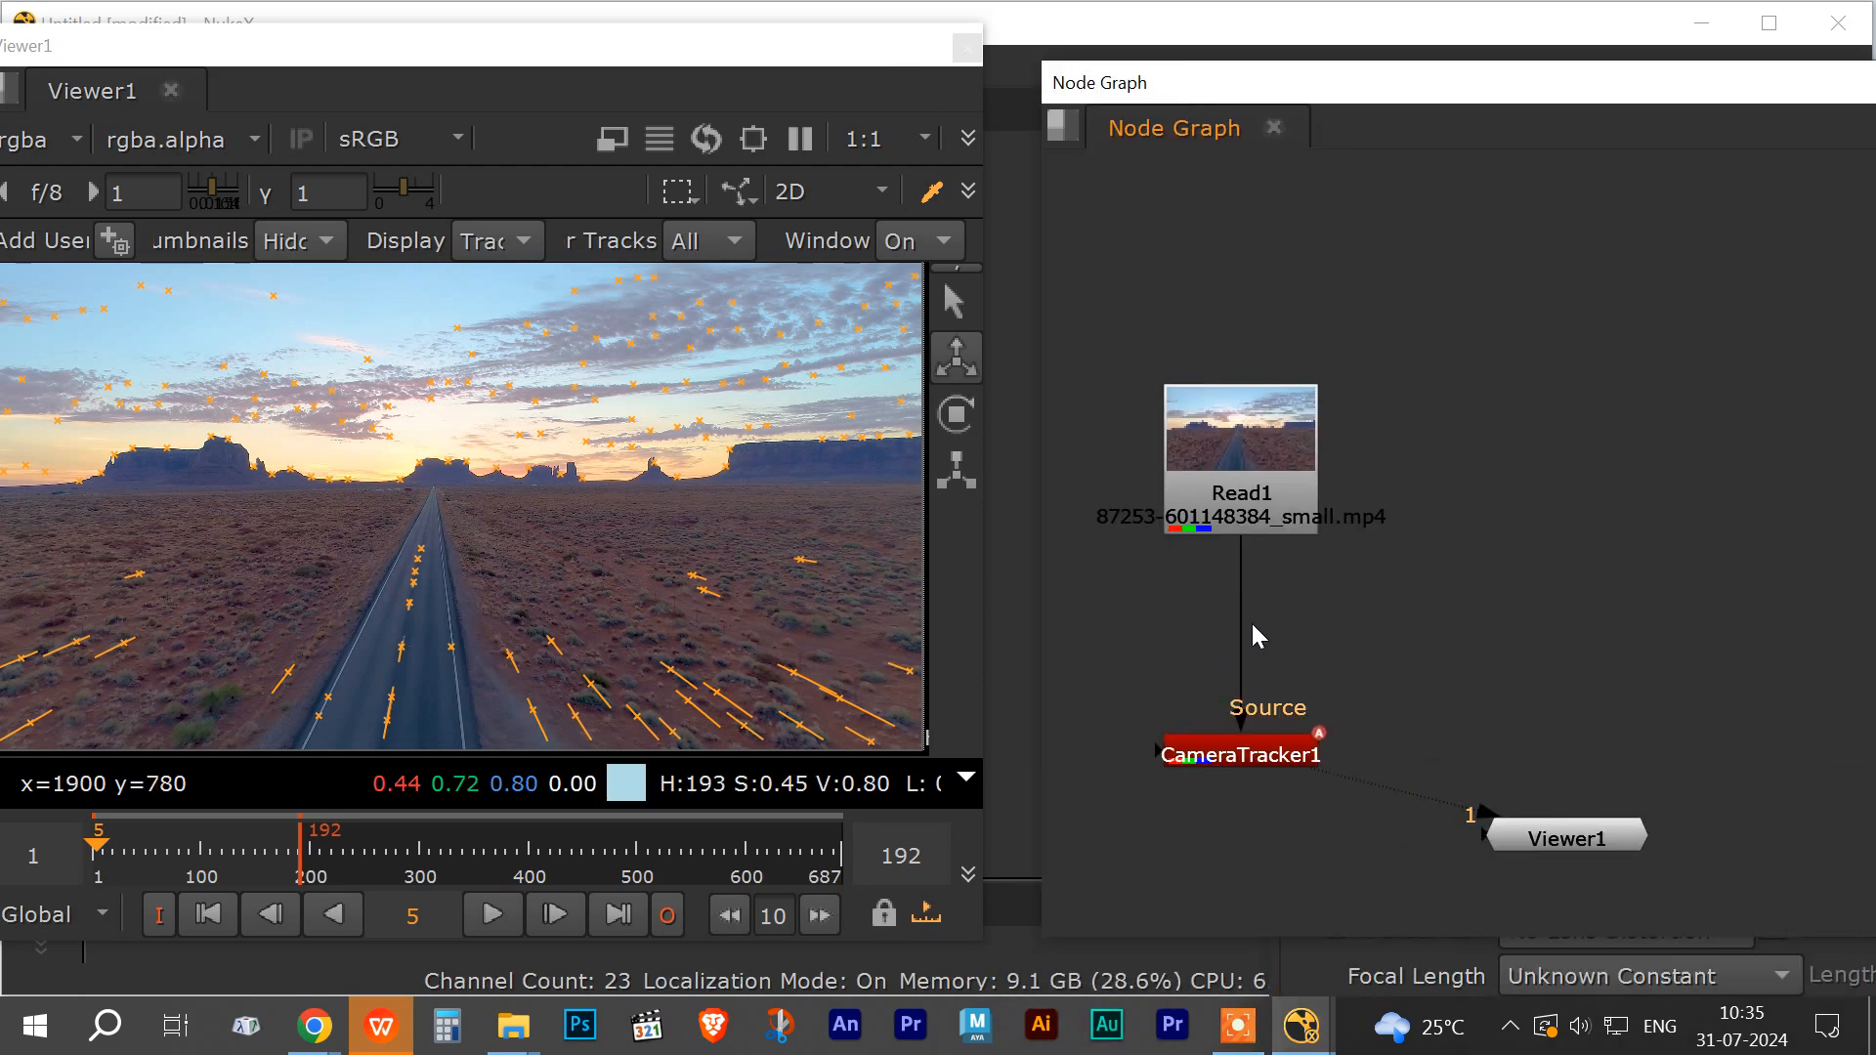
pyautogui.moveTo(1243, 723); pyautogui.dragTo(1190, 704)
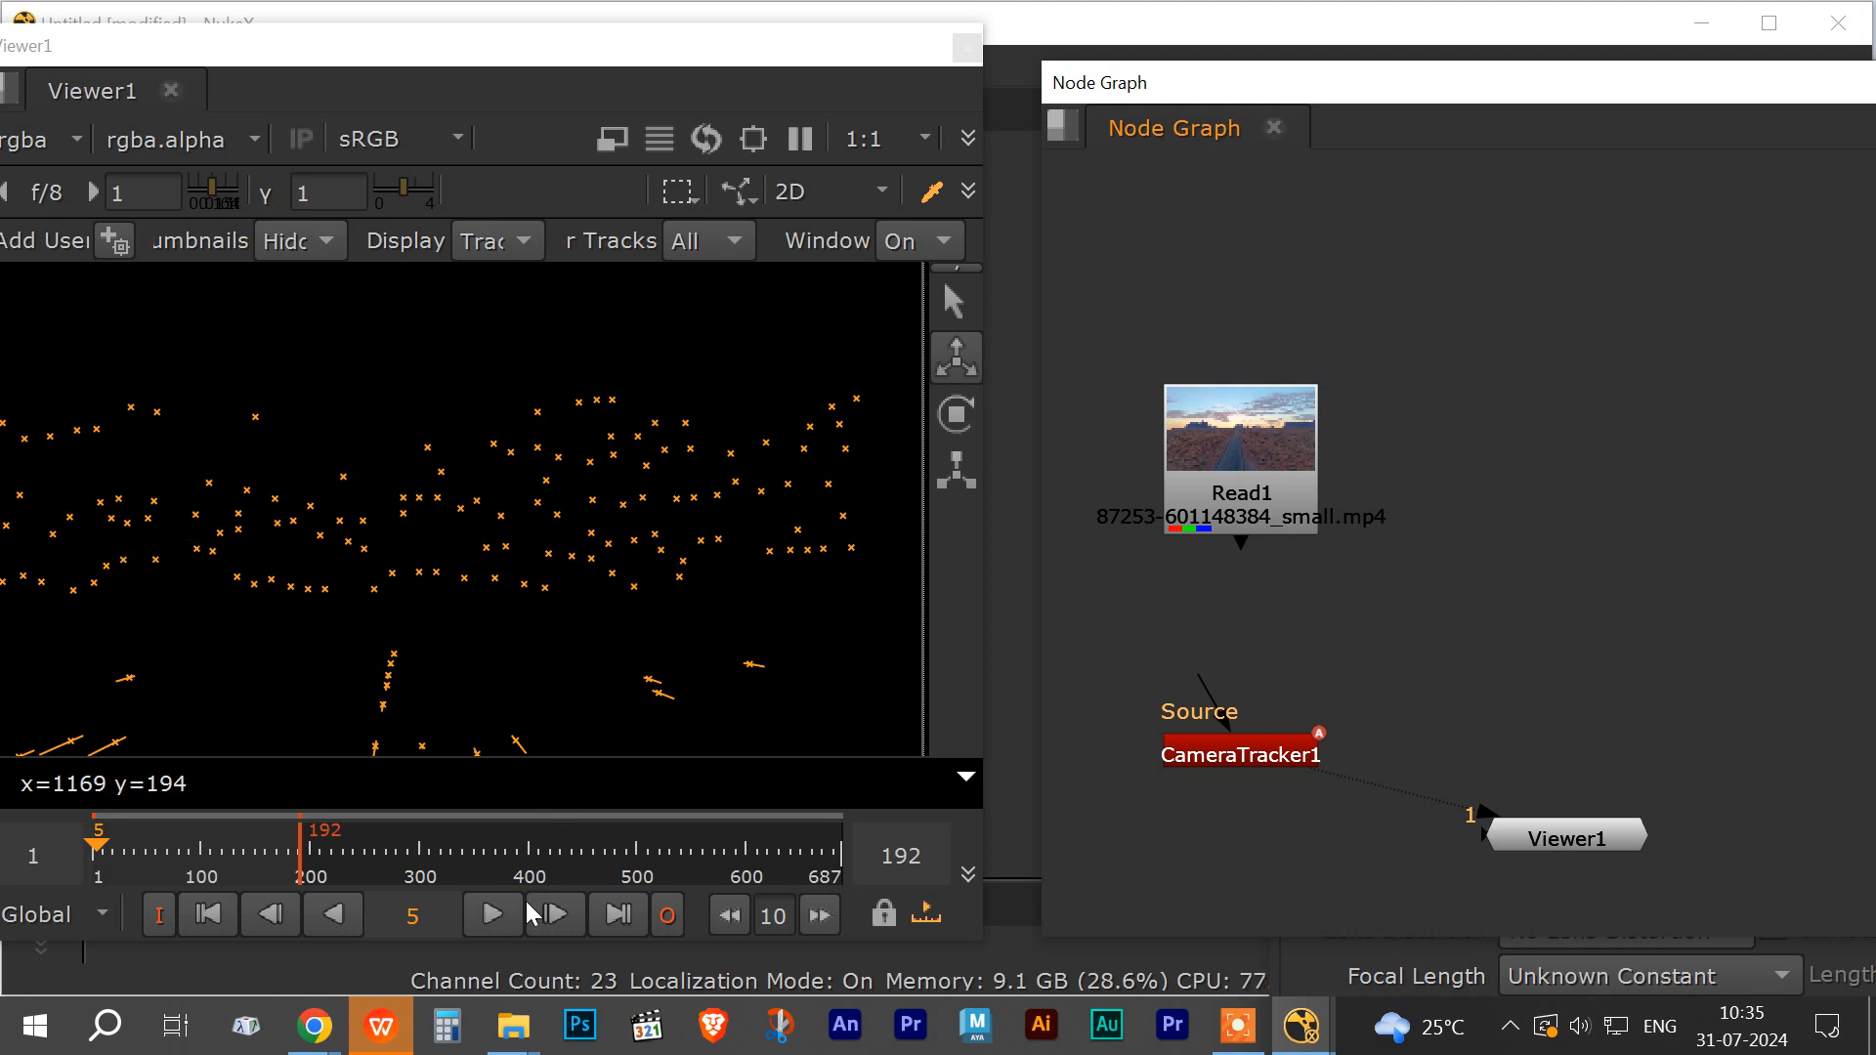
pyautogui.click(491, 916)
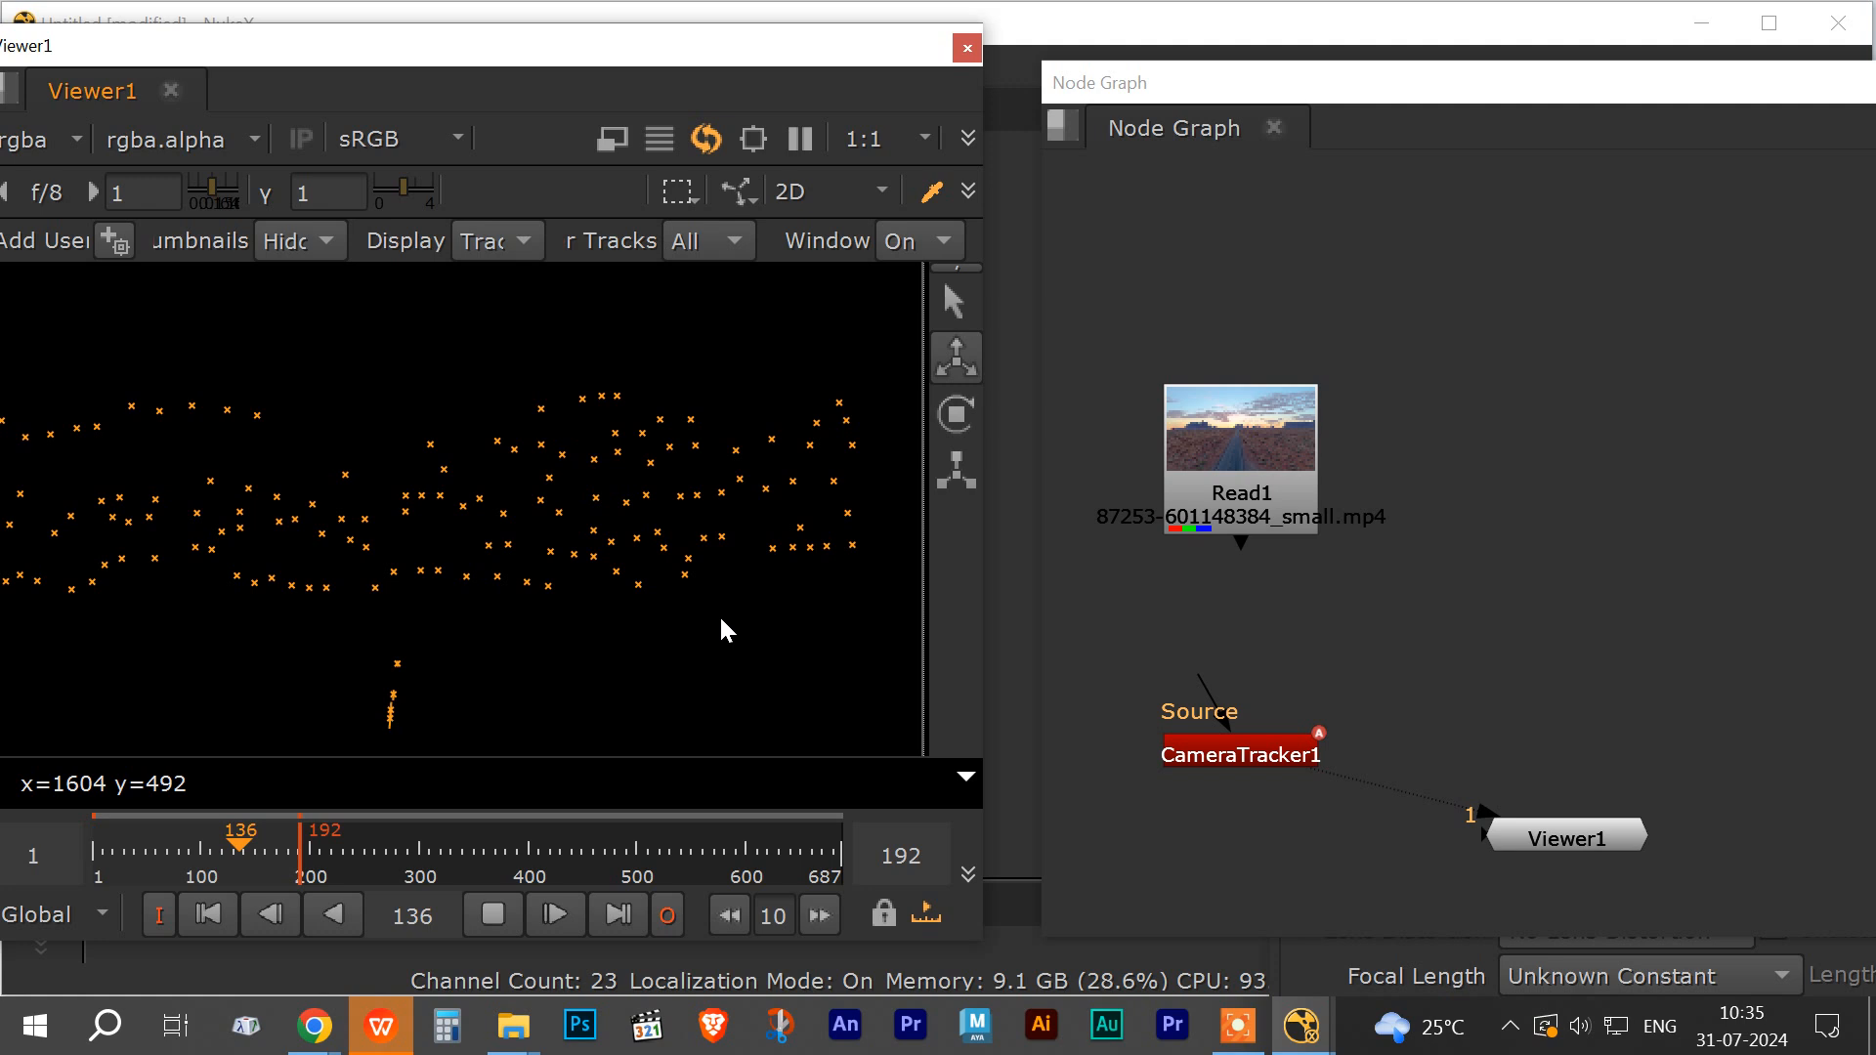
pyautogui.click(95, 843)
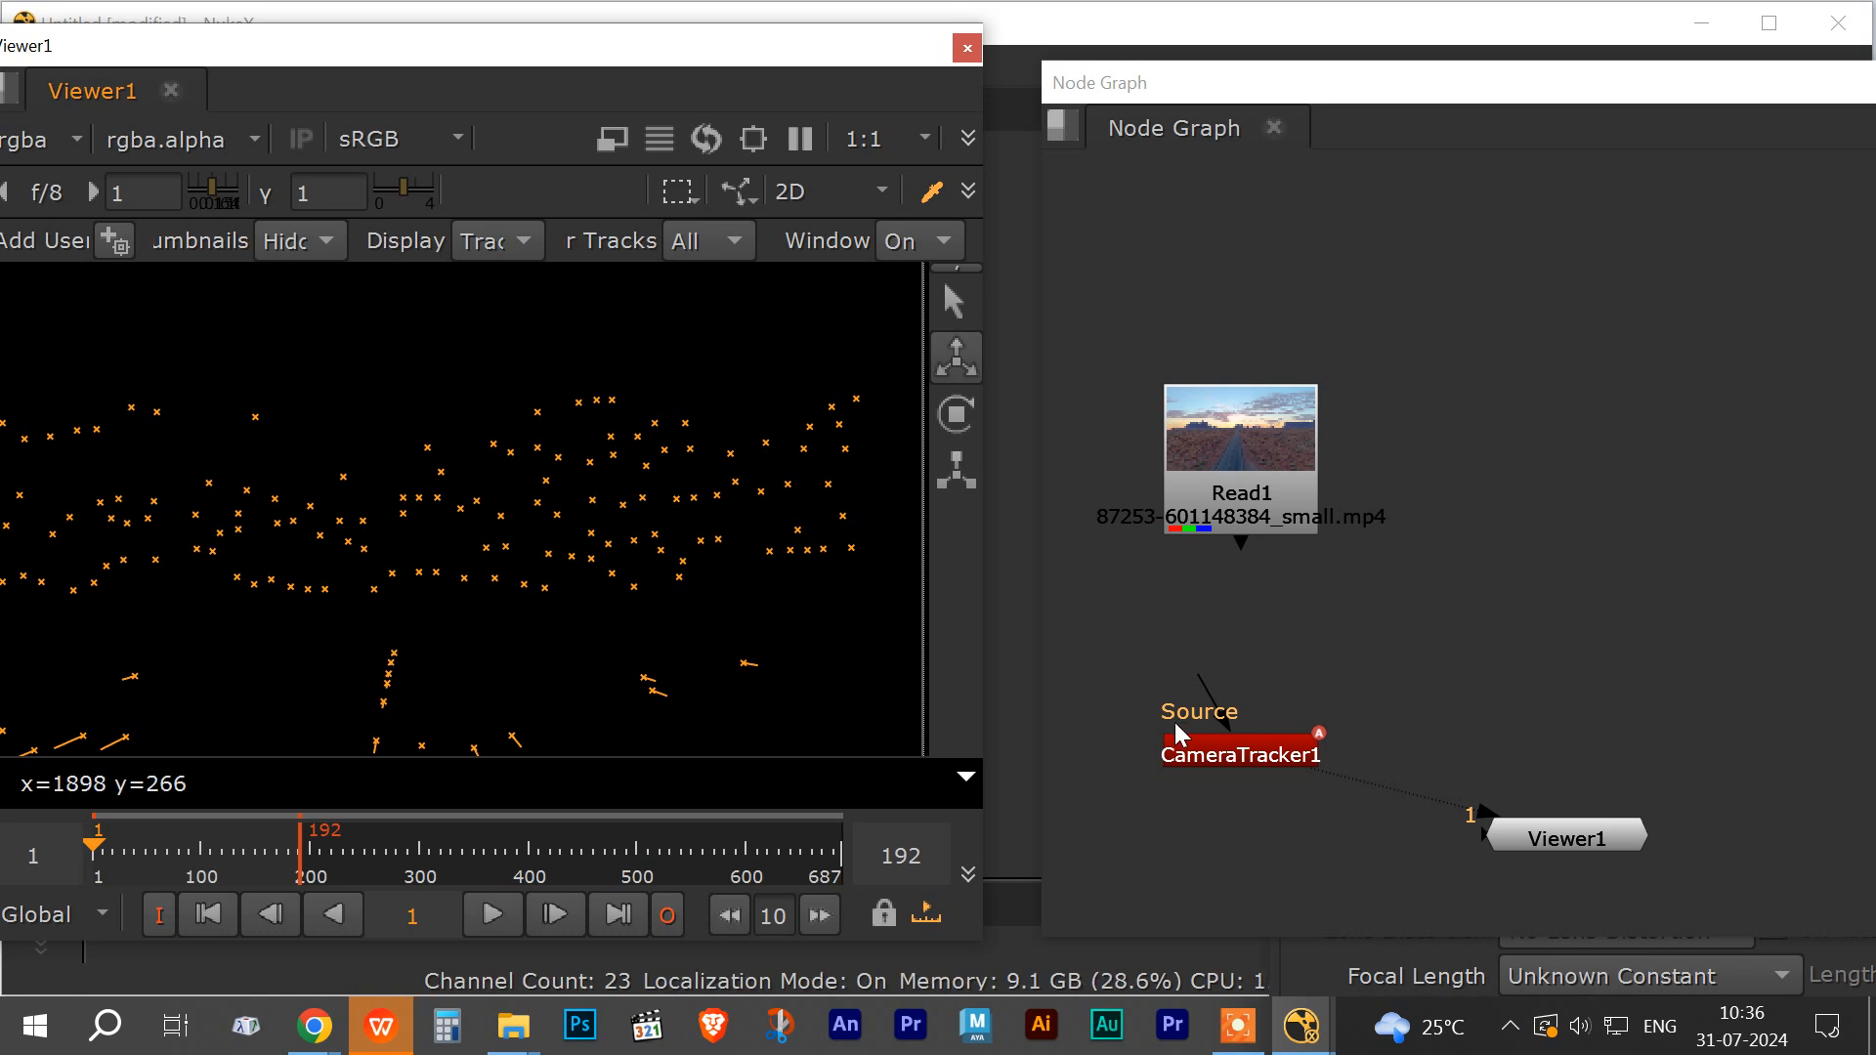
pyautogui.moveTo(1199, 677); pyautogui.dragTo(1244, 488)
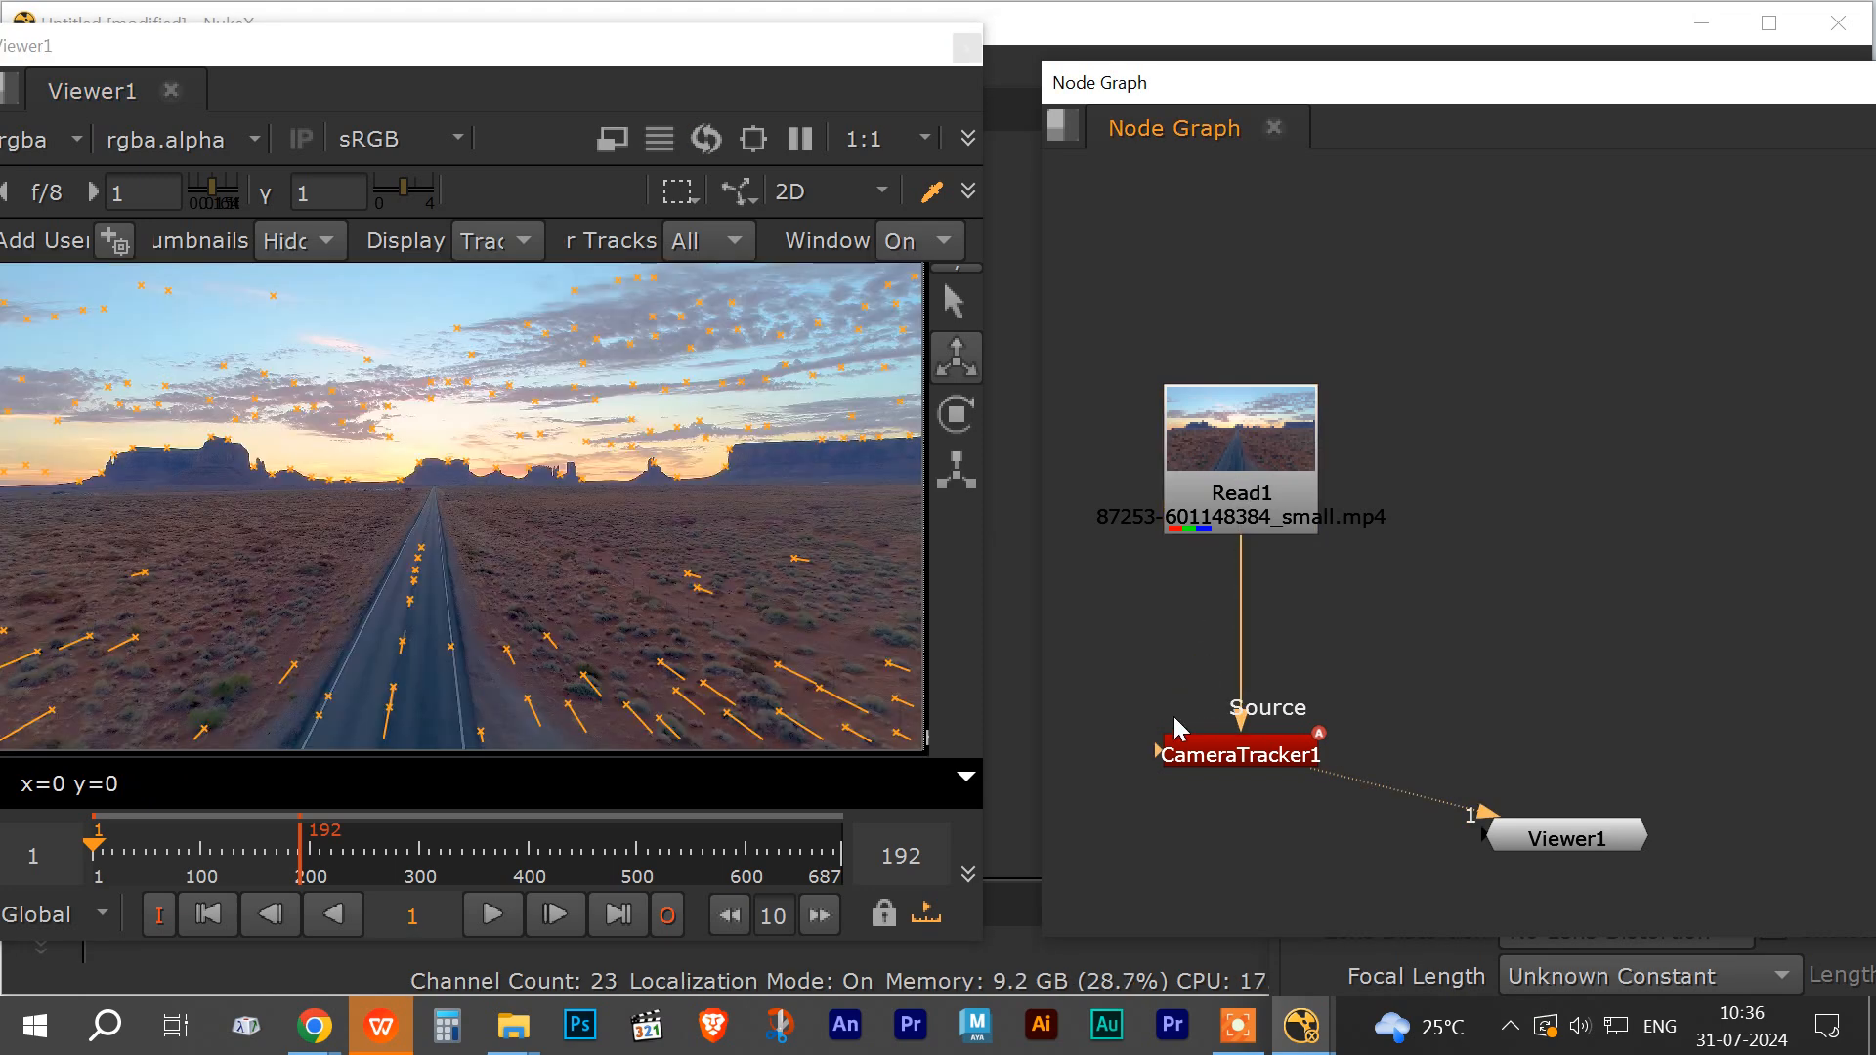
# Step: Save the comp as a Nuke script inside the CAMERA TRAKING 3D folder
pyautogui.moveTo(236, 52); pyautogui.dragTo(615, 92)
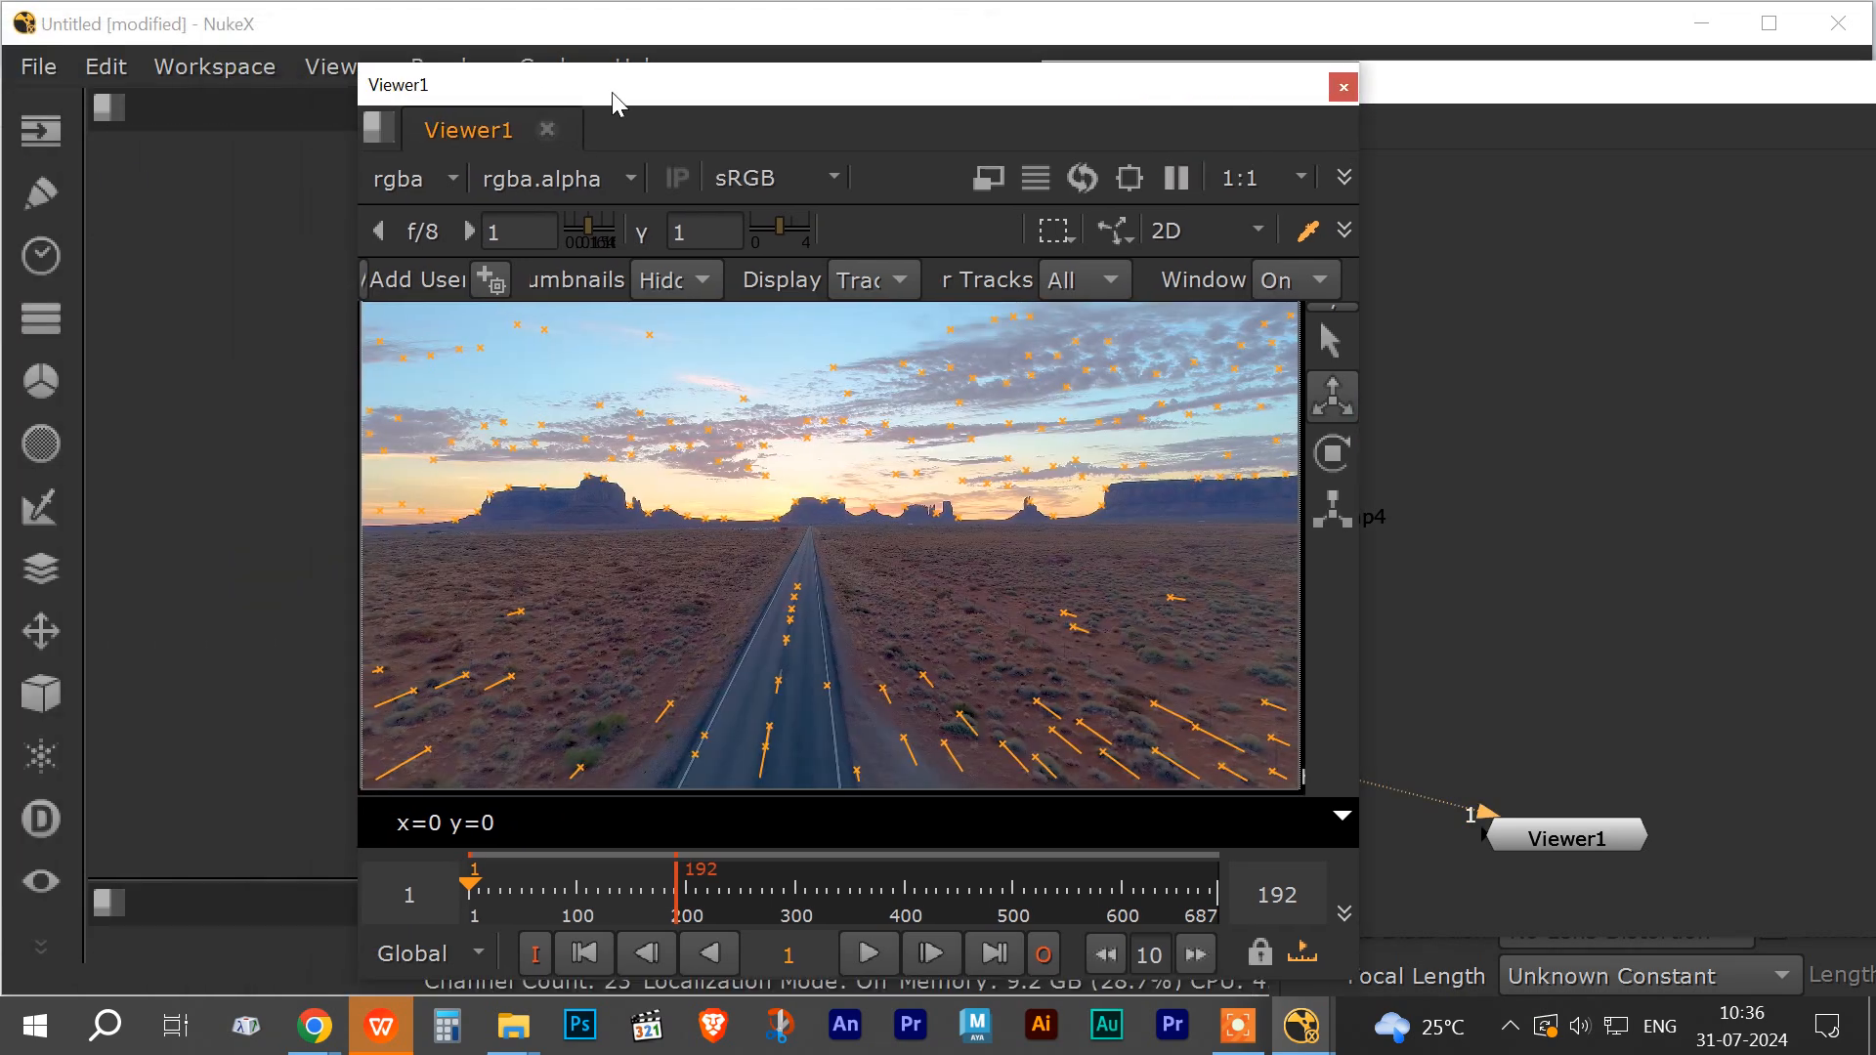
pyautogui.click(43, 78)
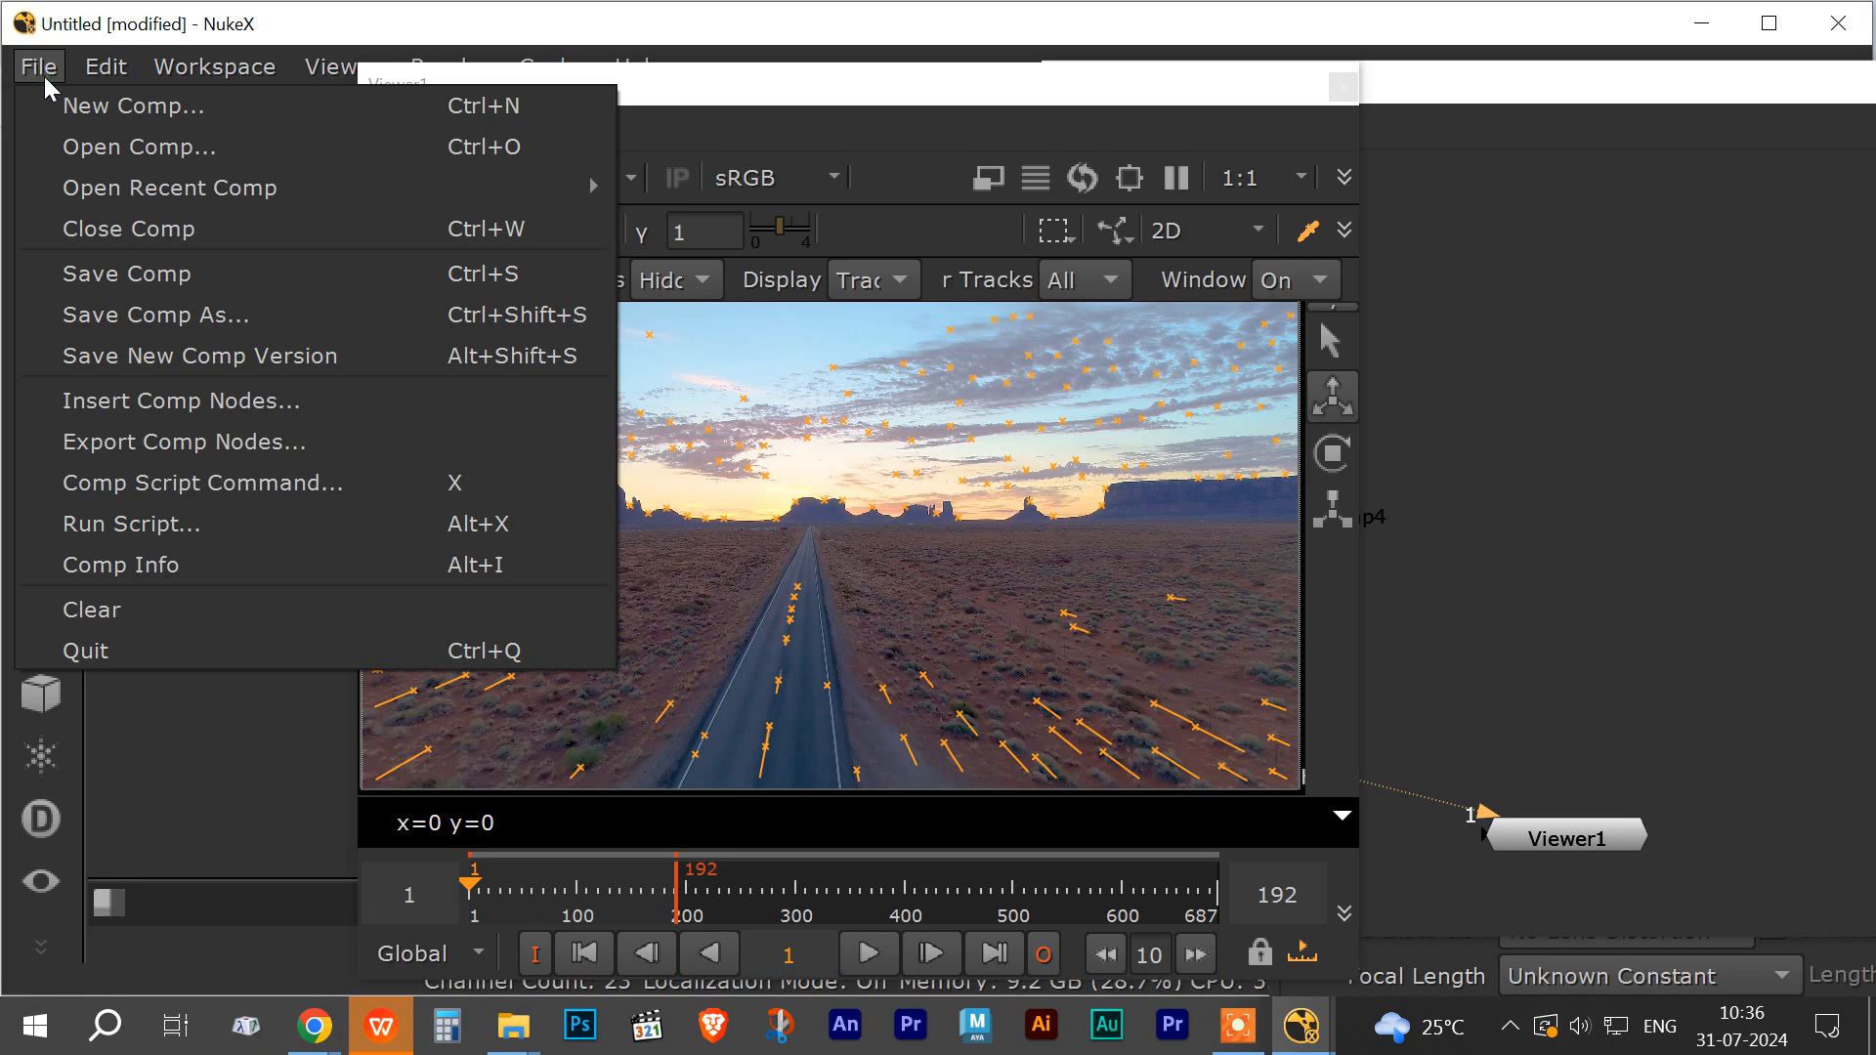
pyautogui.click(111, 274)
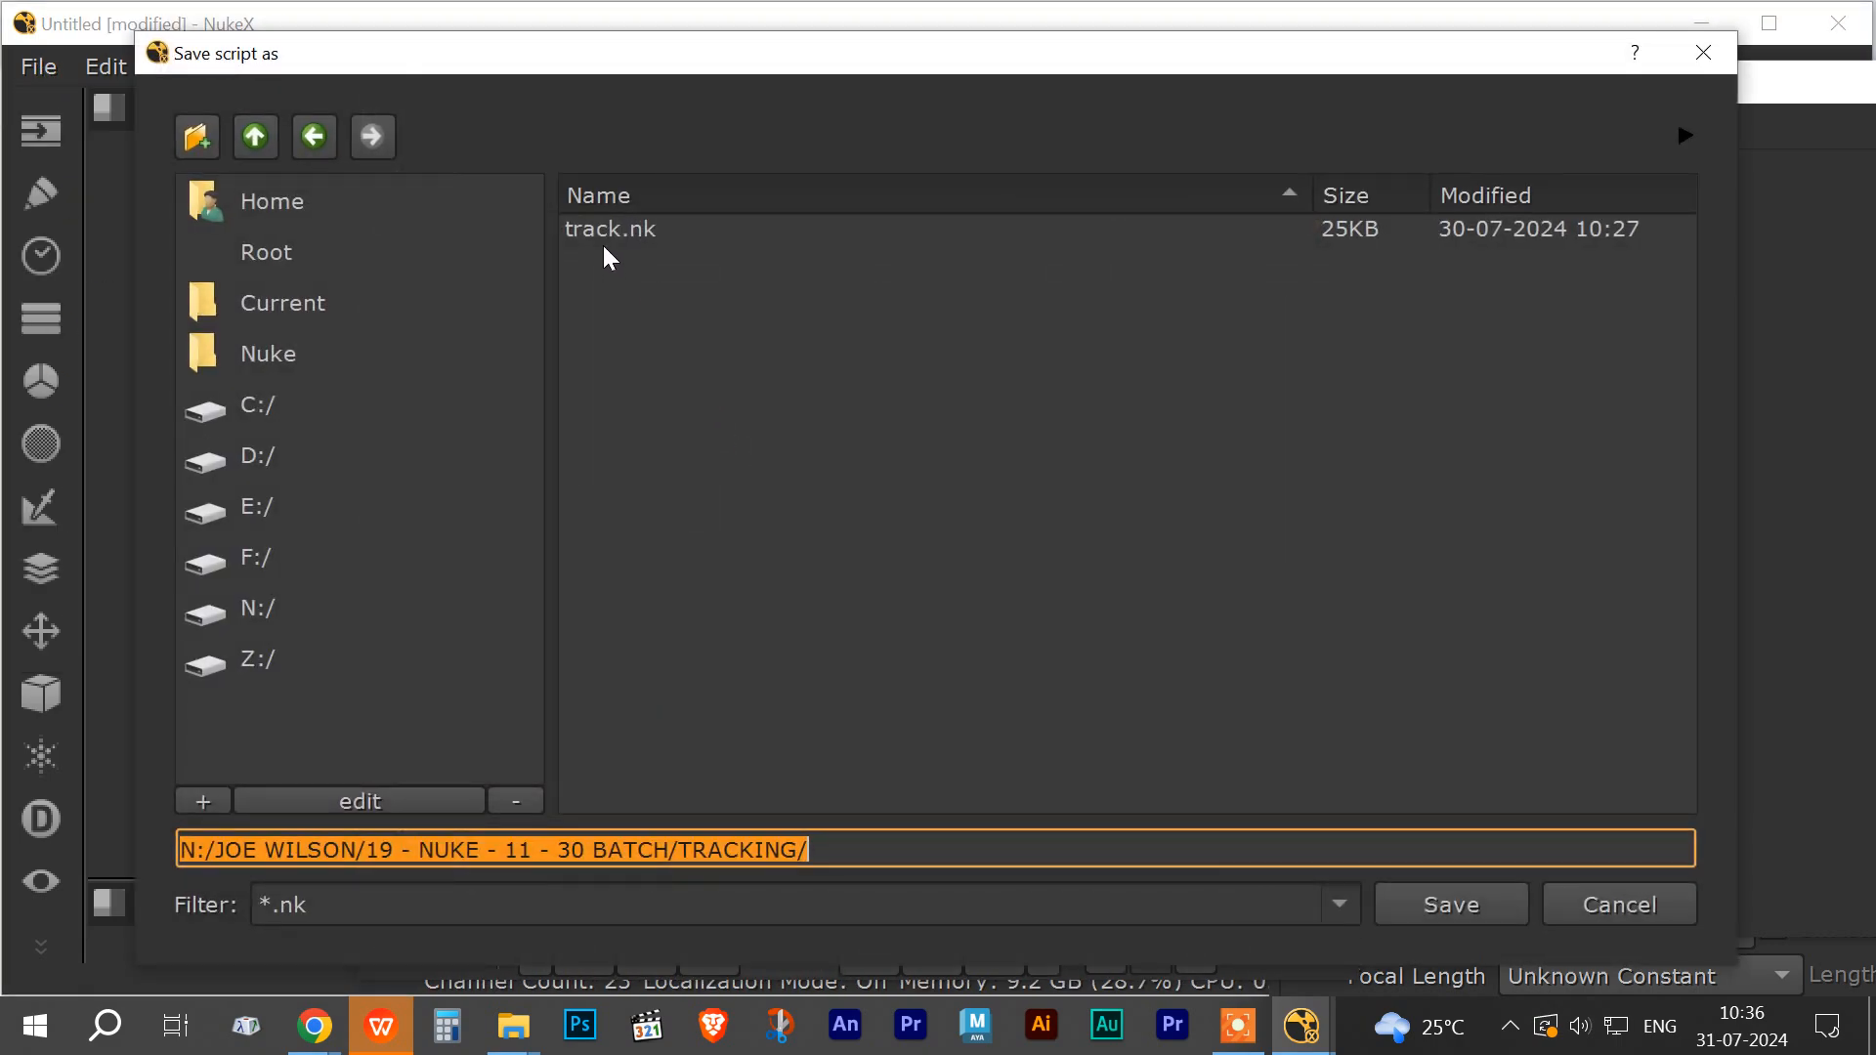
pyautogui.click(255, 136)
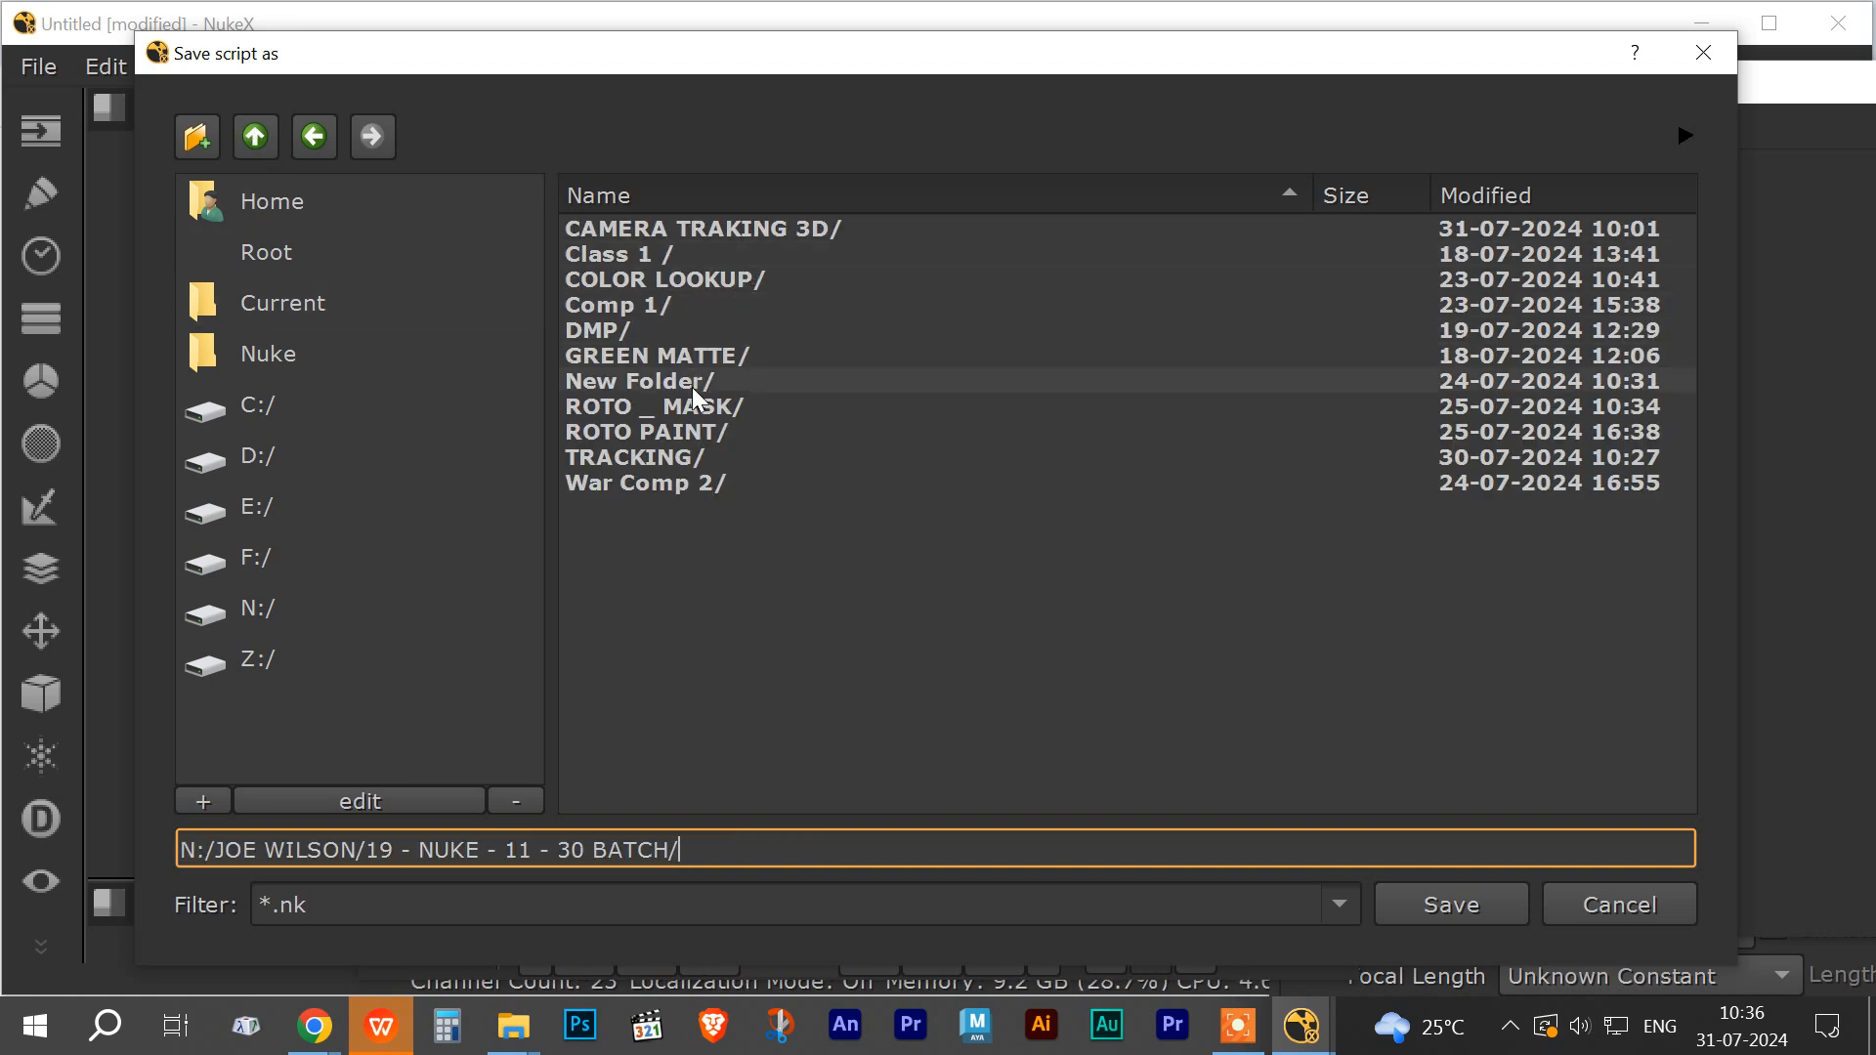
pyautogui.doubleClick(681, 235)
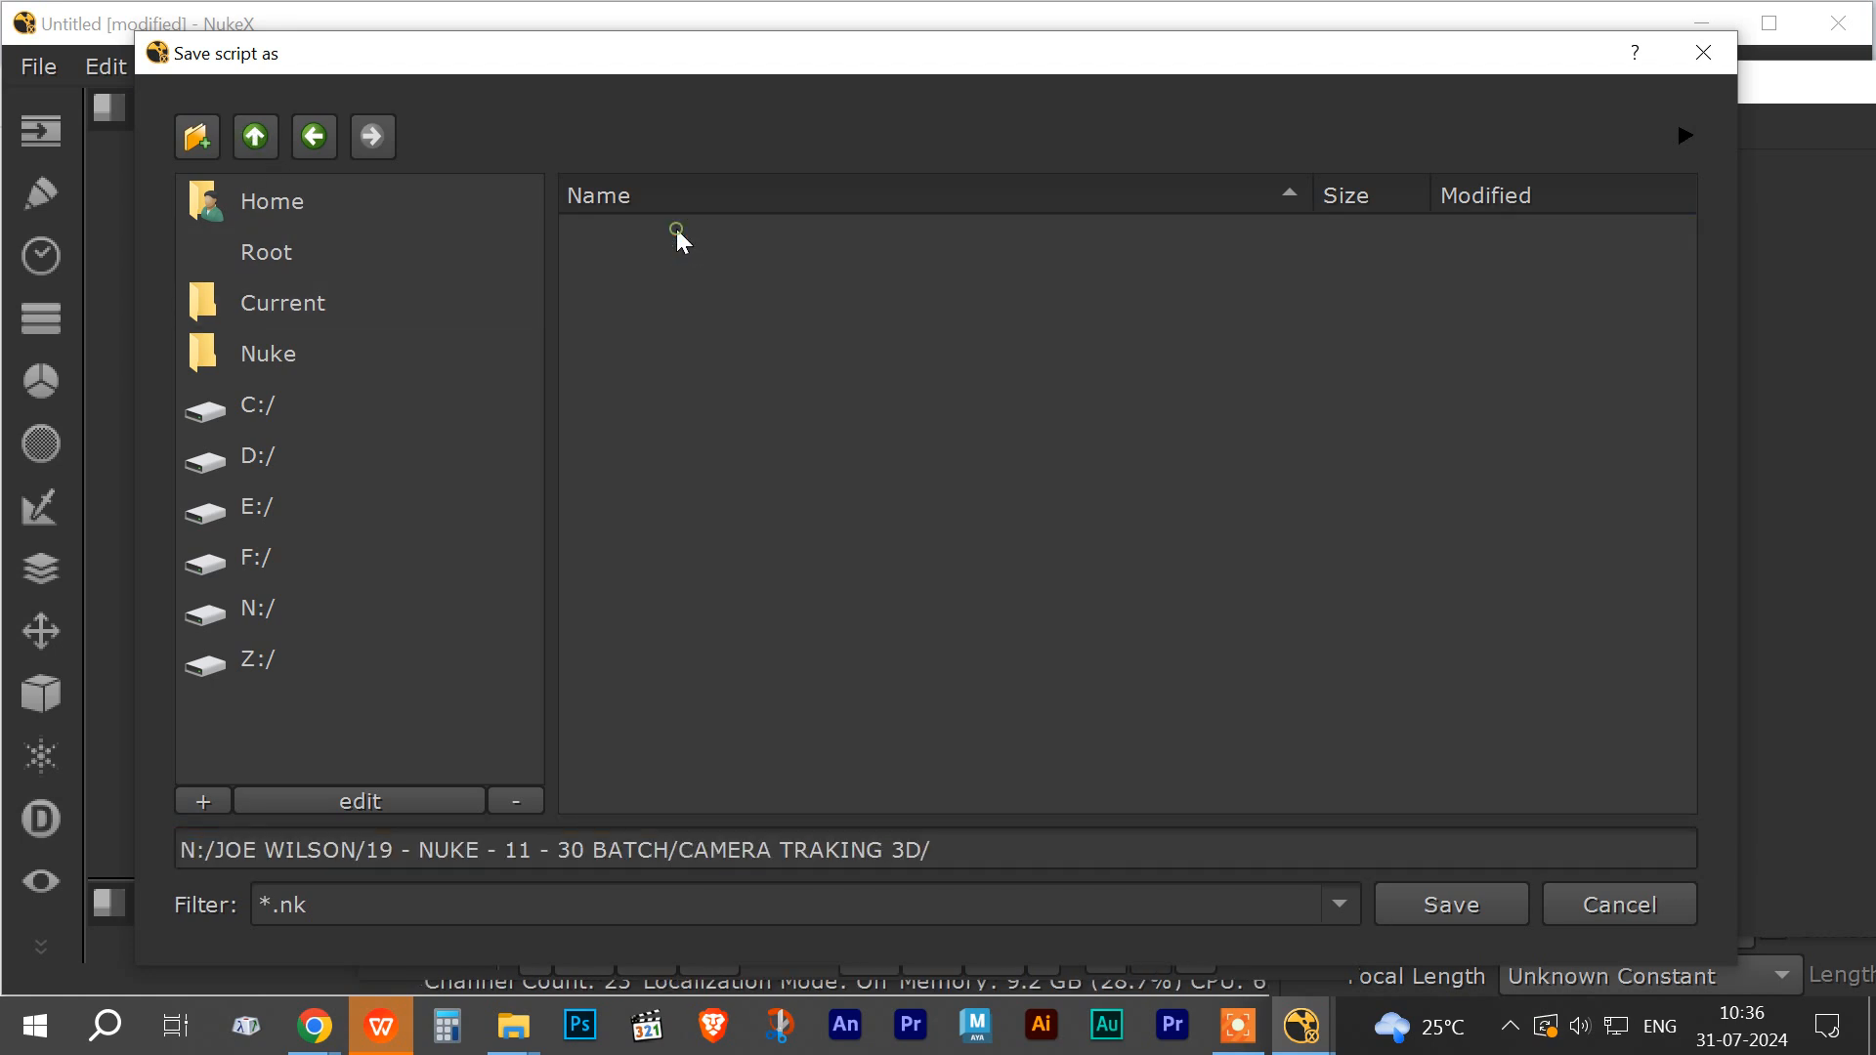
pyautogui.click(992, 846)
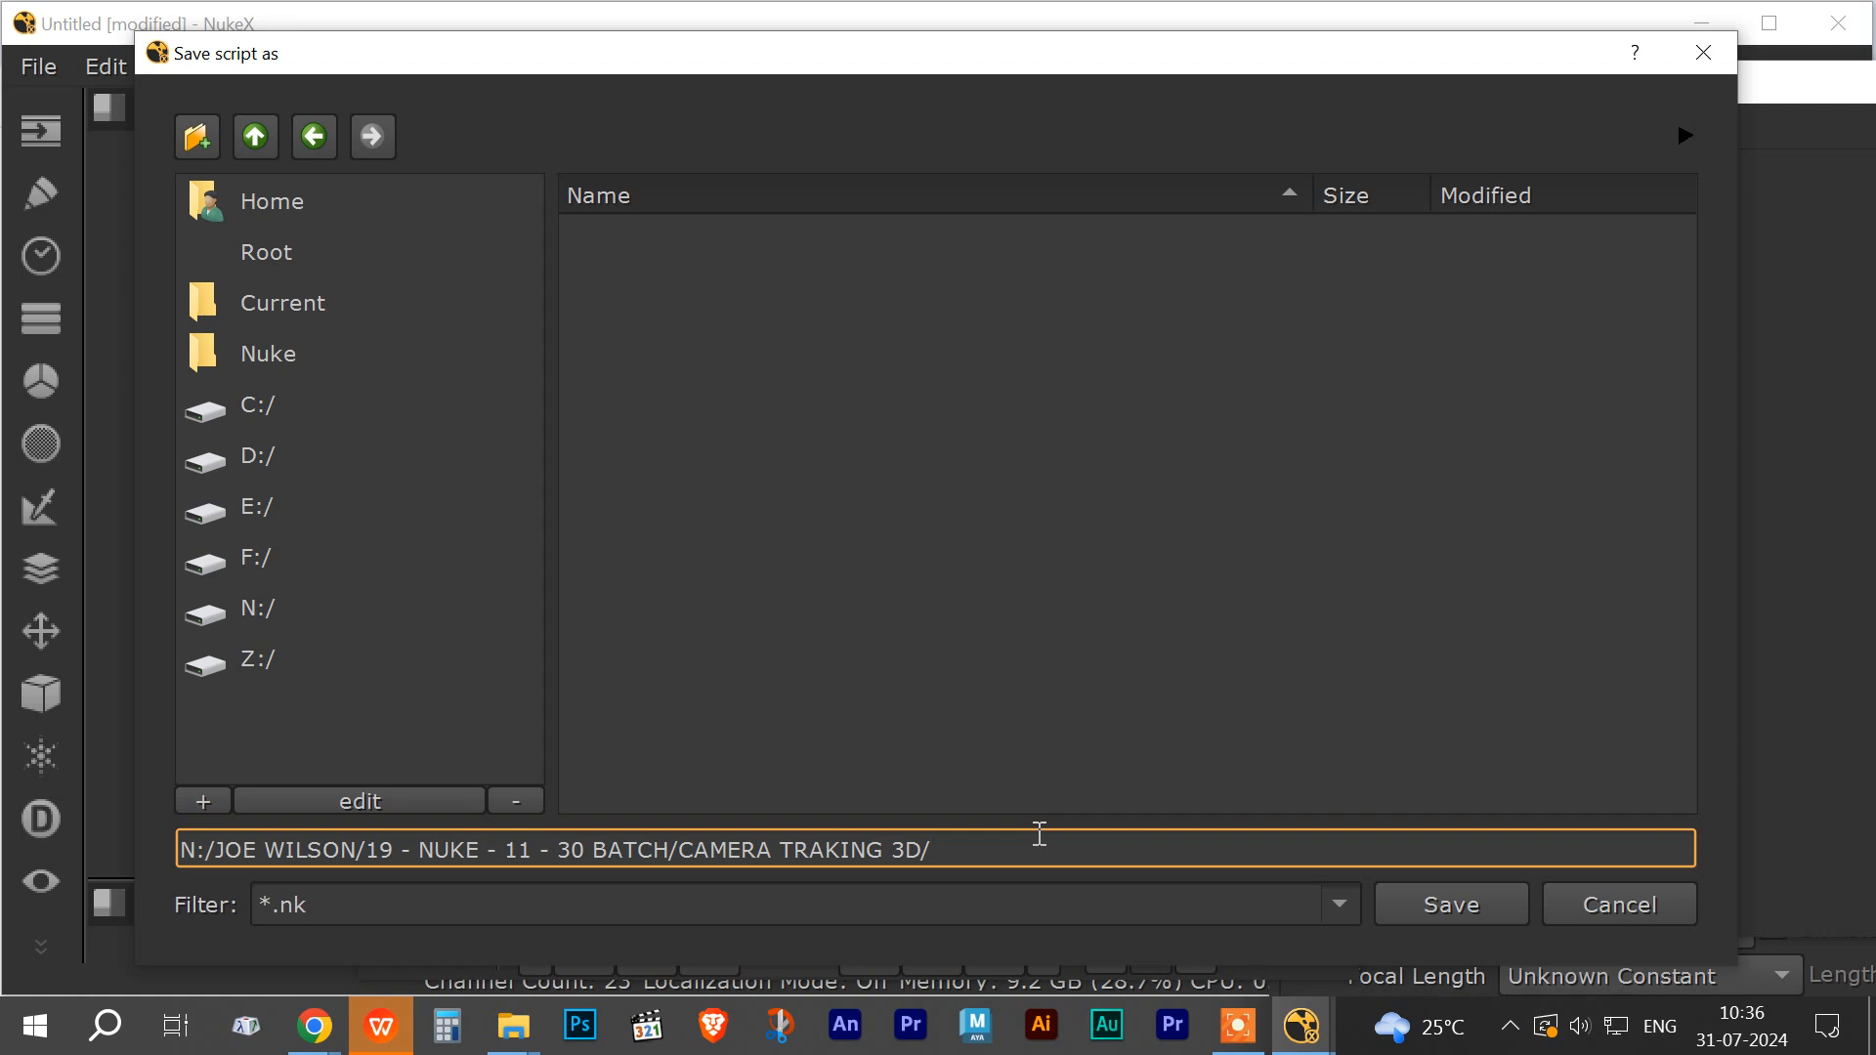
pyautogui.write('.nk')
pyautogui.click(1456, 926)
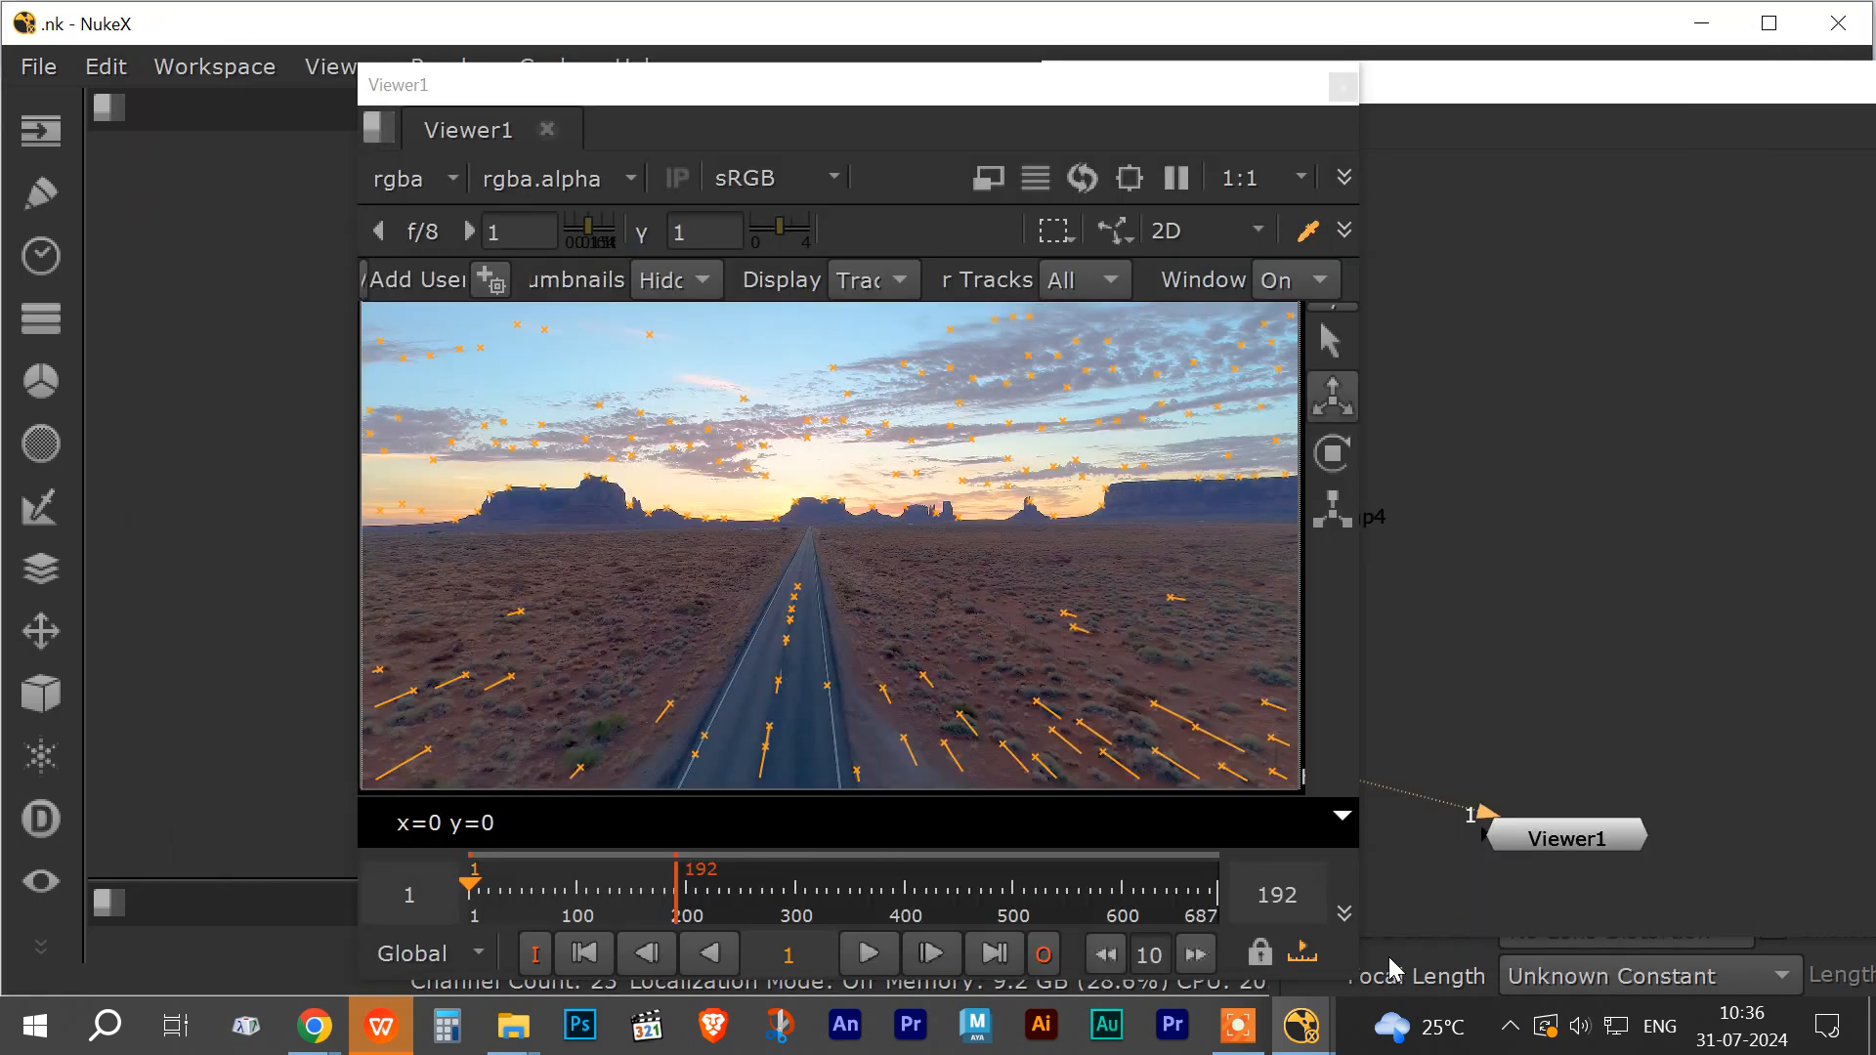